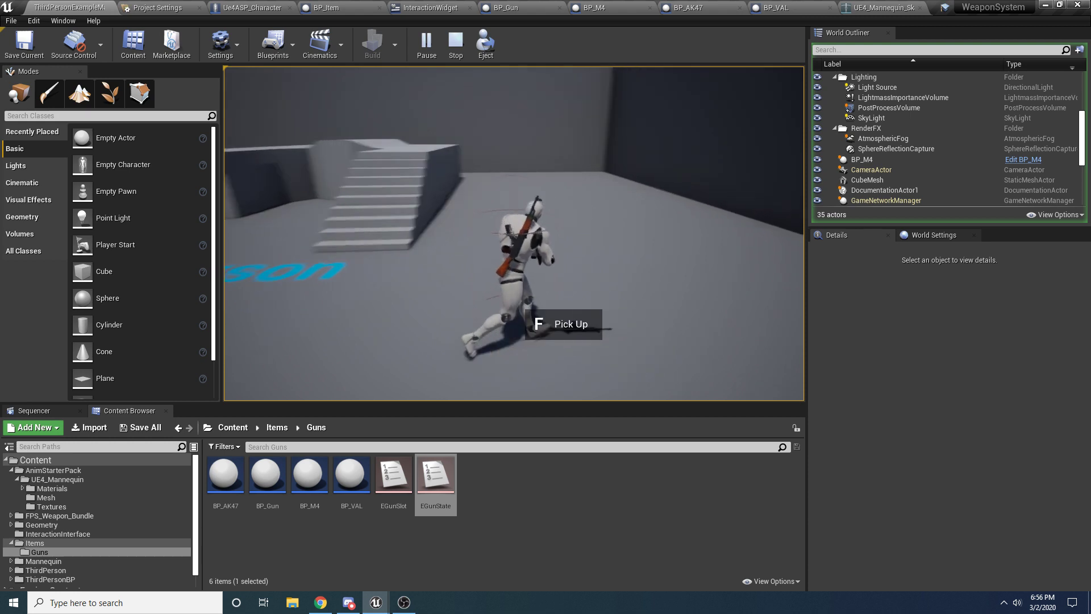
Step: Pick up the nearby gun in the play test, end the session and save the project
key("f")
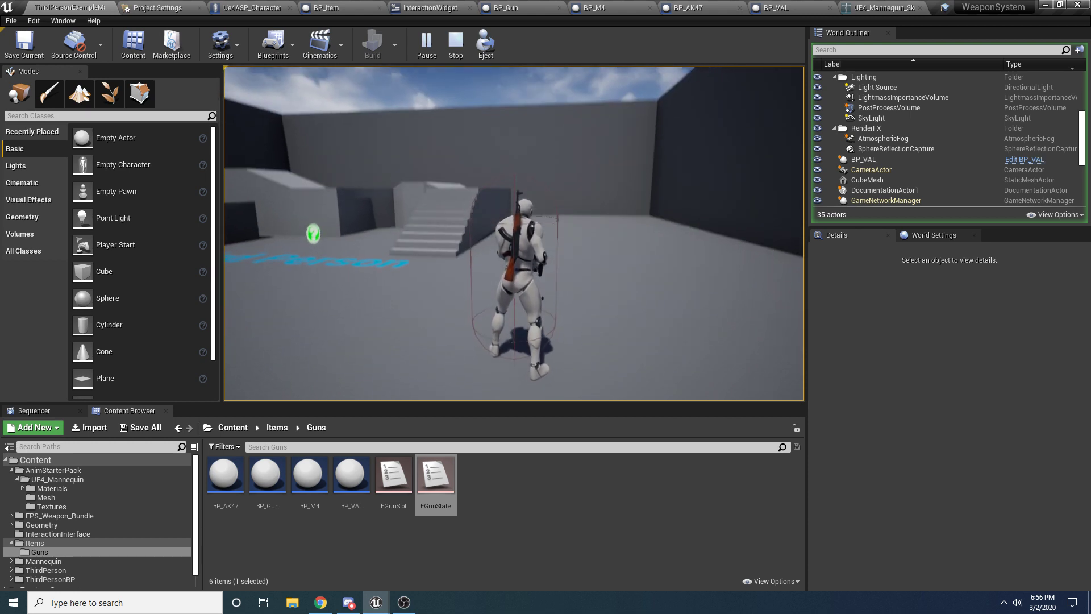
key("Escape")
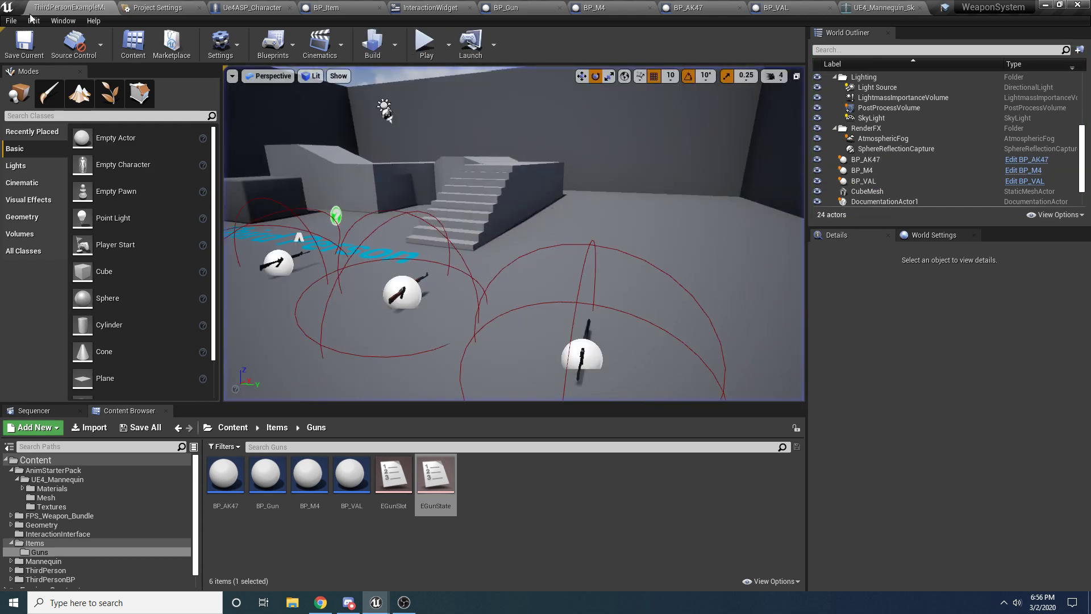
left_click(10, 21)
left_click(47, 117)
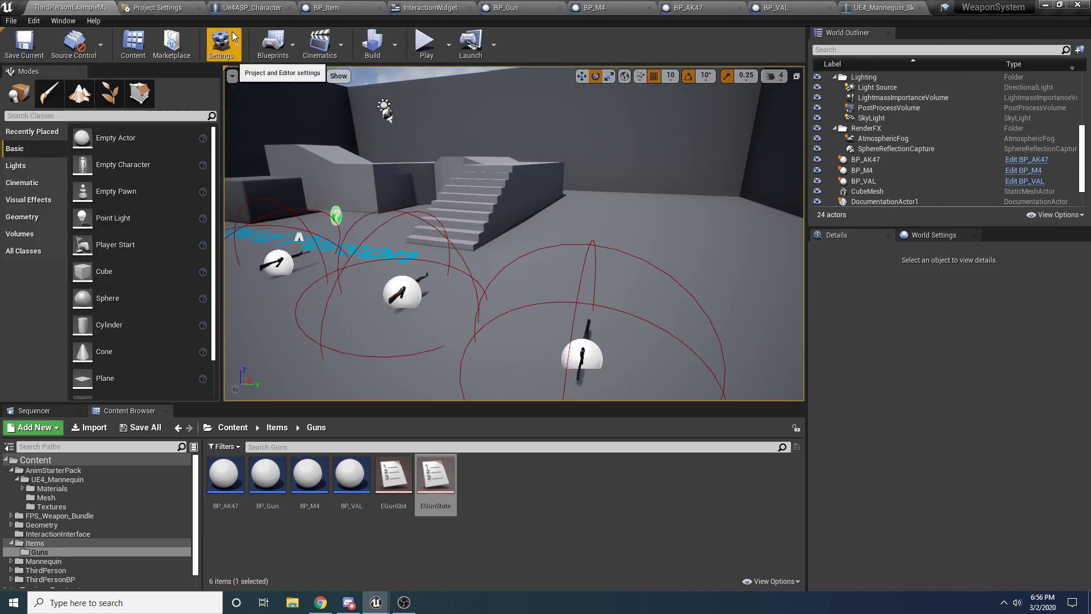
Step: Open the Event Graph of the Ue4ASP_Character blueprint at the InputAction Interact logic
left_click(273, 7)
right_click_drag(177, 208, 727, 151)
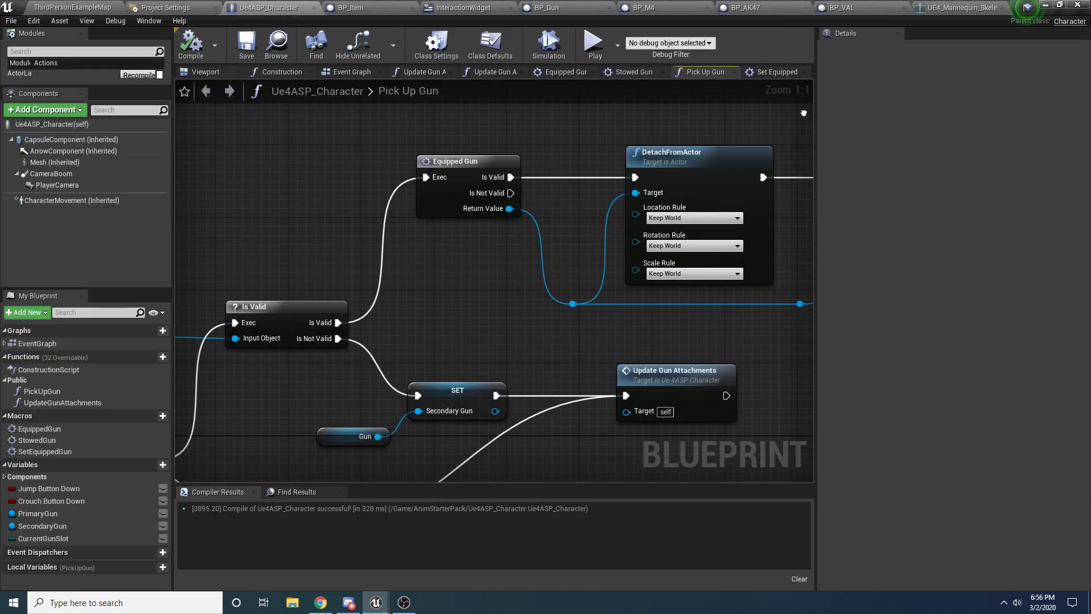
scroll(725, 151, "down", 2)
left_click(365, 75)
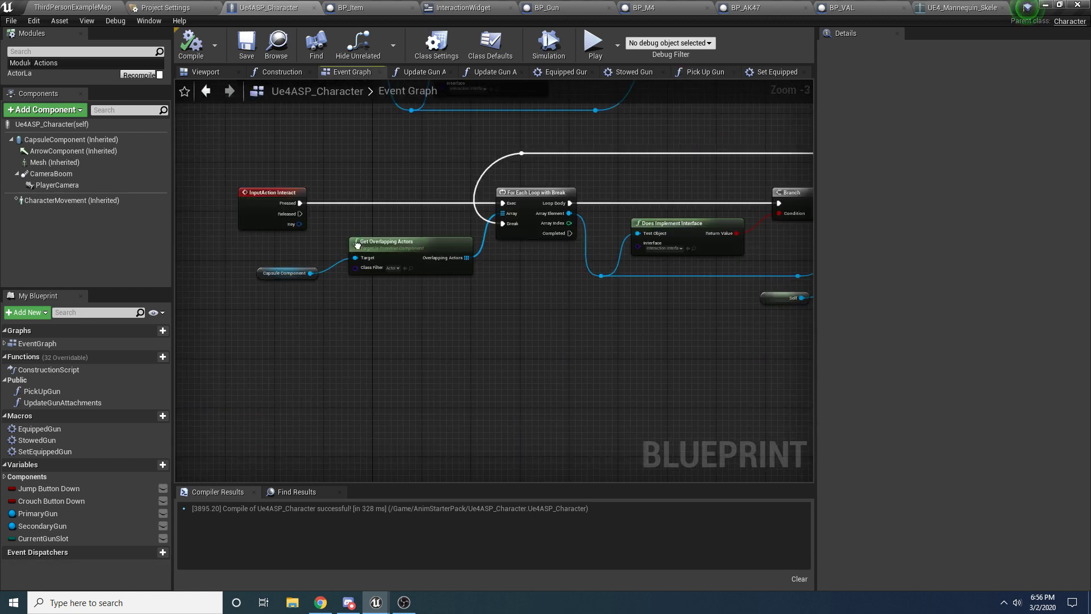
right_click_drag(358, 241, 447, 248)
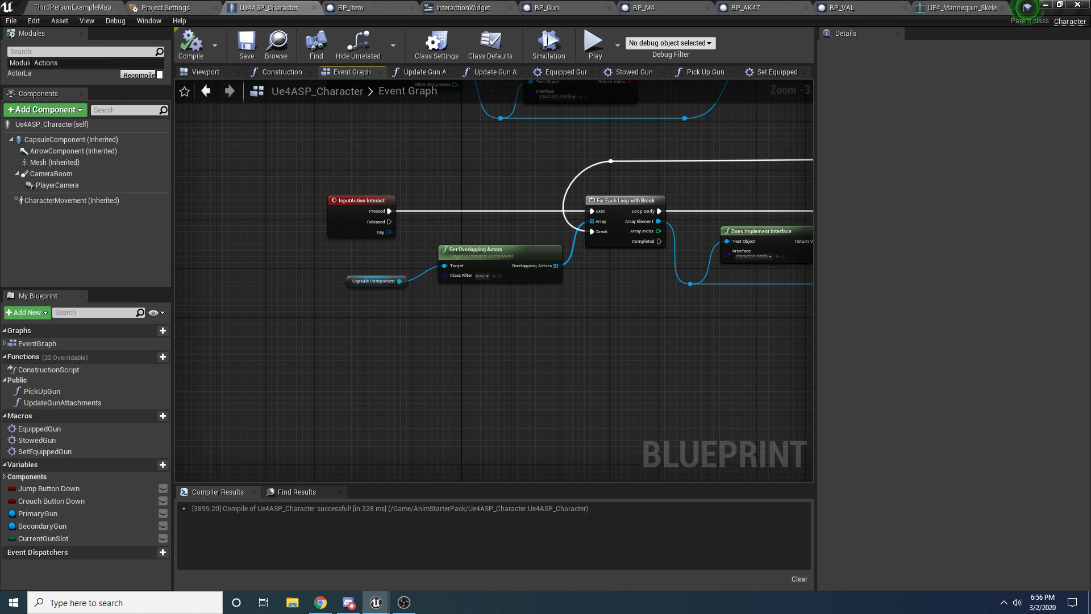
Step: Add an InputAction ADS event node in the empty area below the InputAction Interact logic
right_click(332, 374)
type("inou")
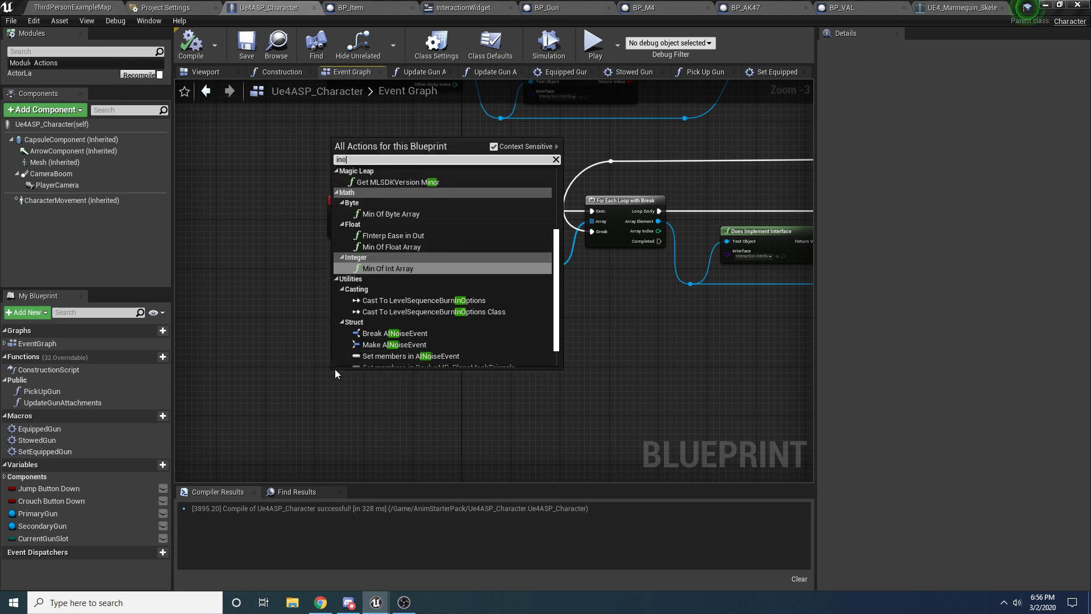
key("BackSpace")
key("BackSpace")
type("p")
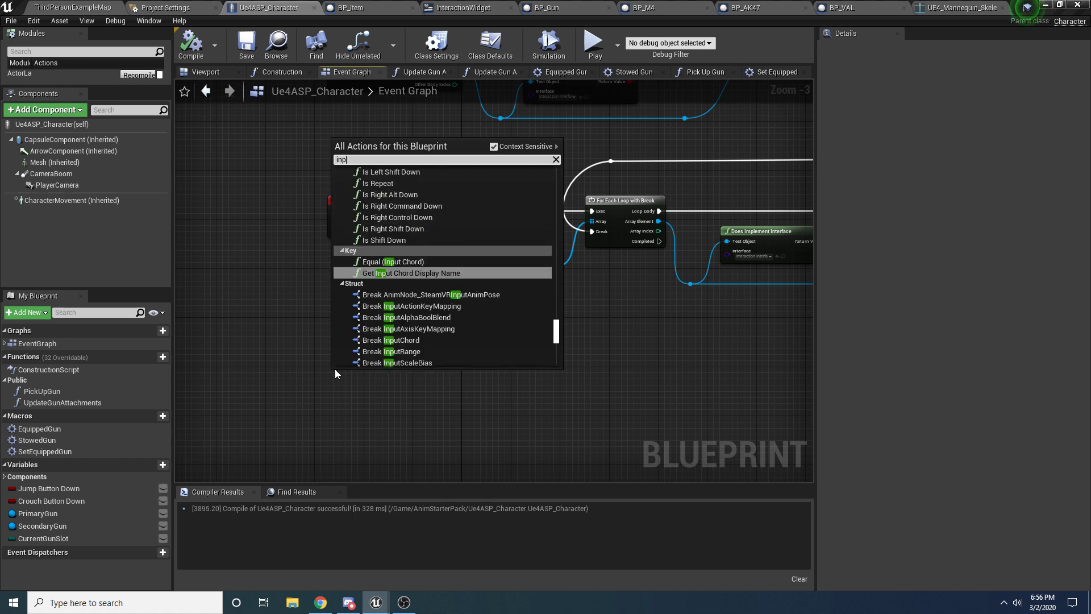
type("ut action ads")
key("Return")
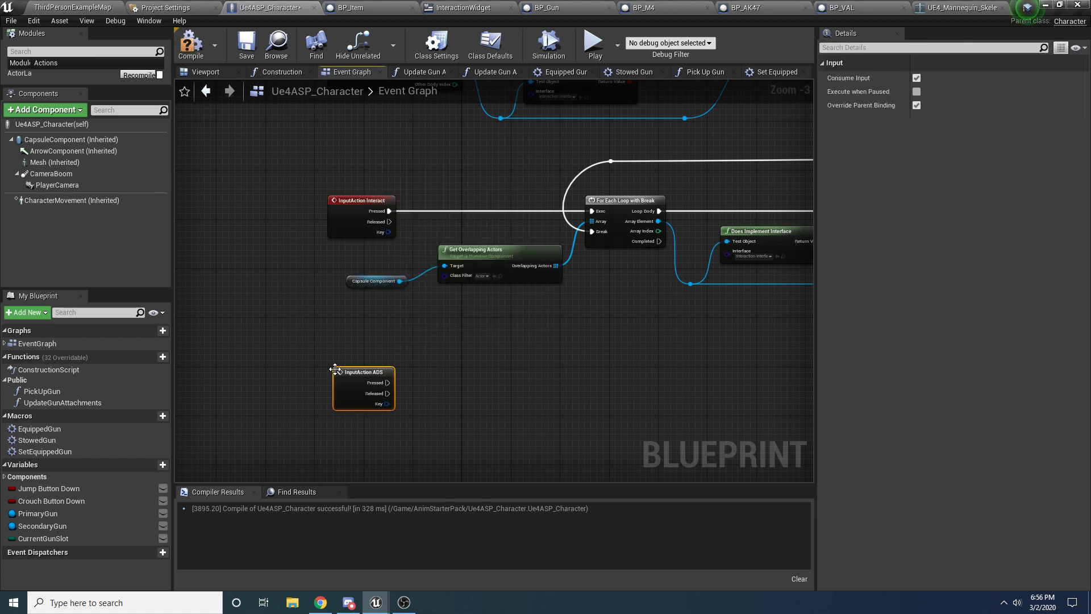
scroll(335, 369, "up", 3)
left_click_drag(352, 375, 342, 375)
left_click(375, 344)
right_click_drag(375, 343, 361, 250)
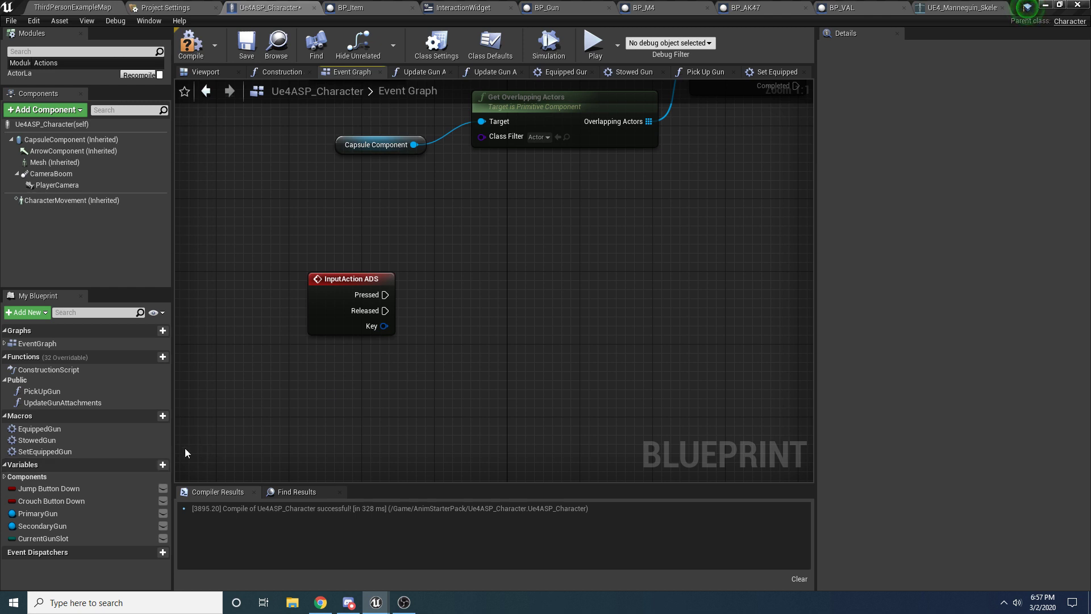
Step: Create a Boolean variable named AimButtonDown, then compile and save the character blueprint
left_click(152, 466)
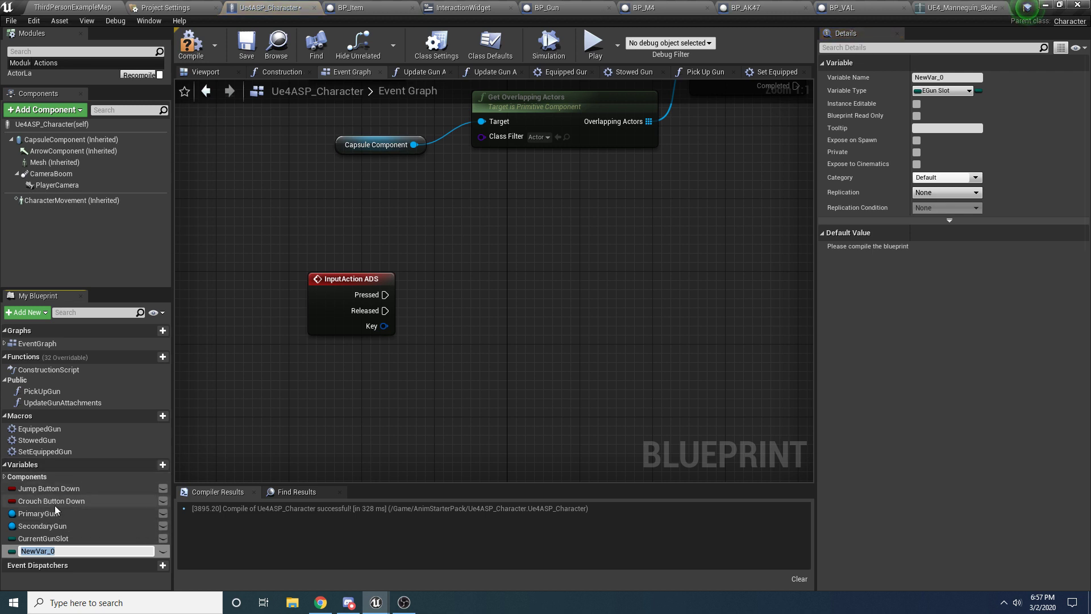
type("AimButtonDown")
key("Return")
left_click(958, 92)
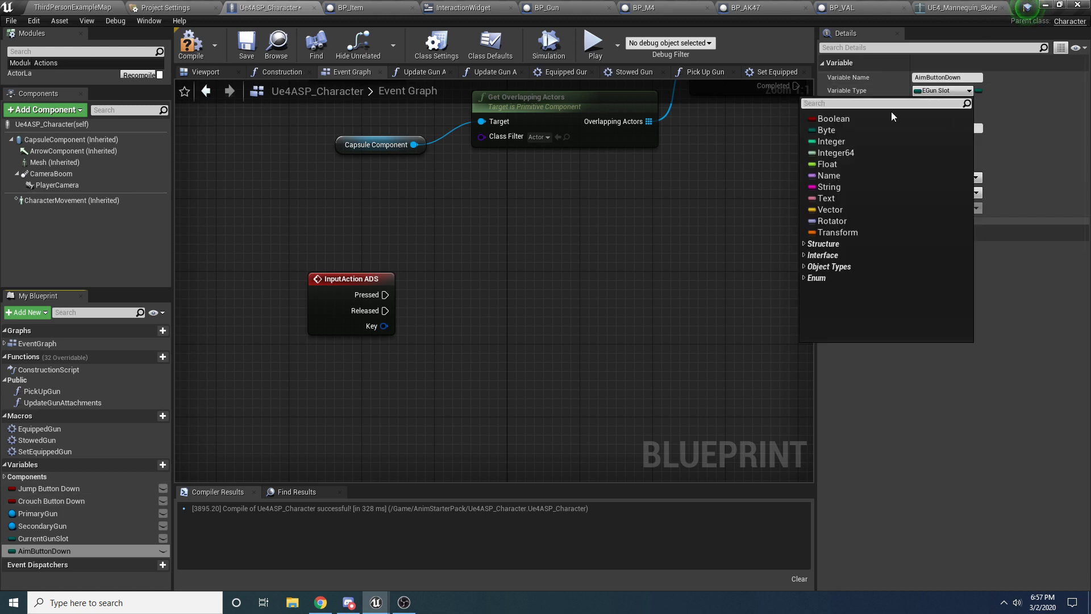
left_click(832, 114)
left_click(237, 45)
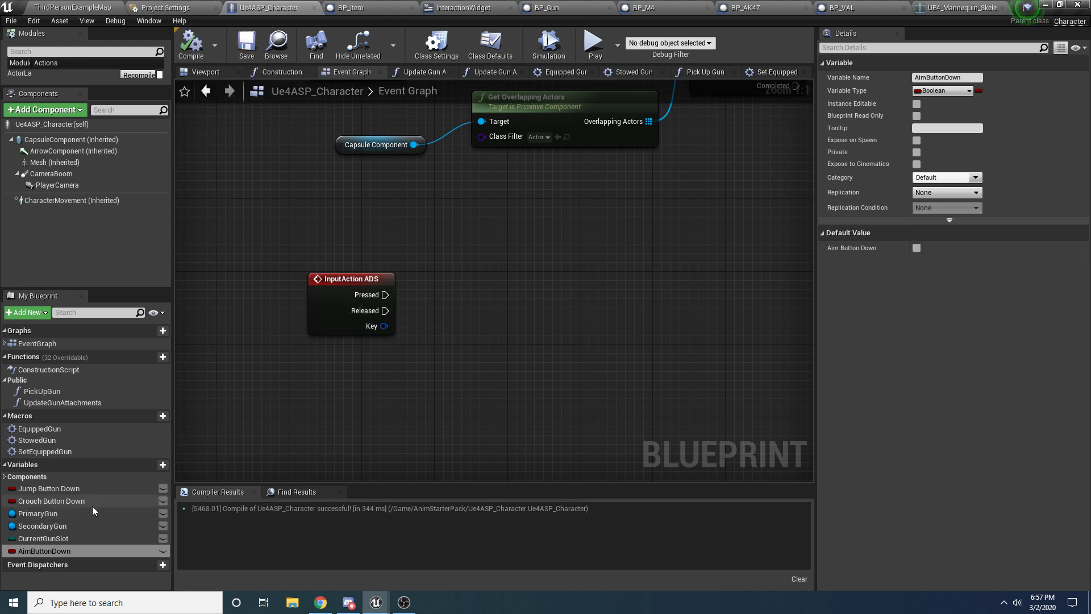
Step: Add a Set AimButtonDown node with the value true, executed from the Pressed output of InputAction ADS
left_click_drag(69, 550, 471, 293)
left_click(486, 319)
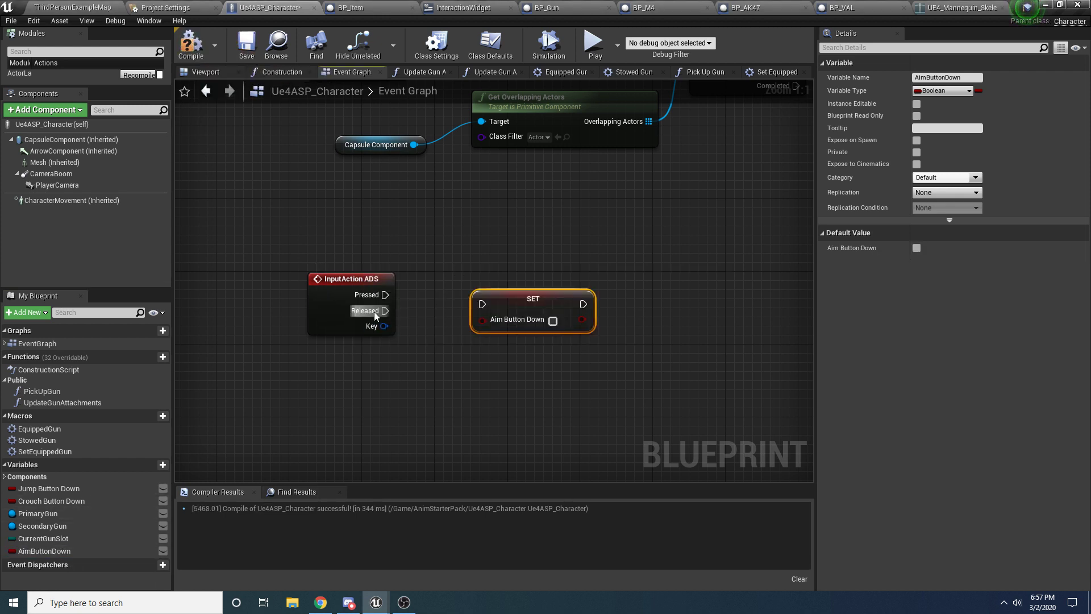
mouse_move(385, 295)
left_mouse_down()
mouse_move(477, 302)
mouse_move(385, 295)
left_mouse_up()
left_click(505, 298)
left_click_drag(547, 321, 544, 316)
left_click(544, 312)
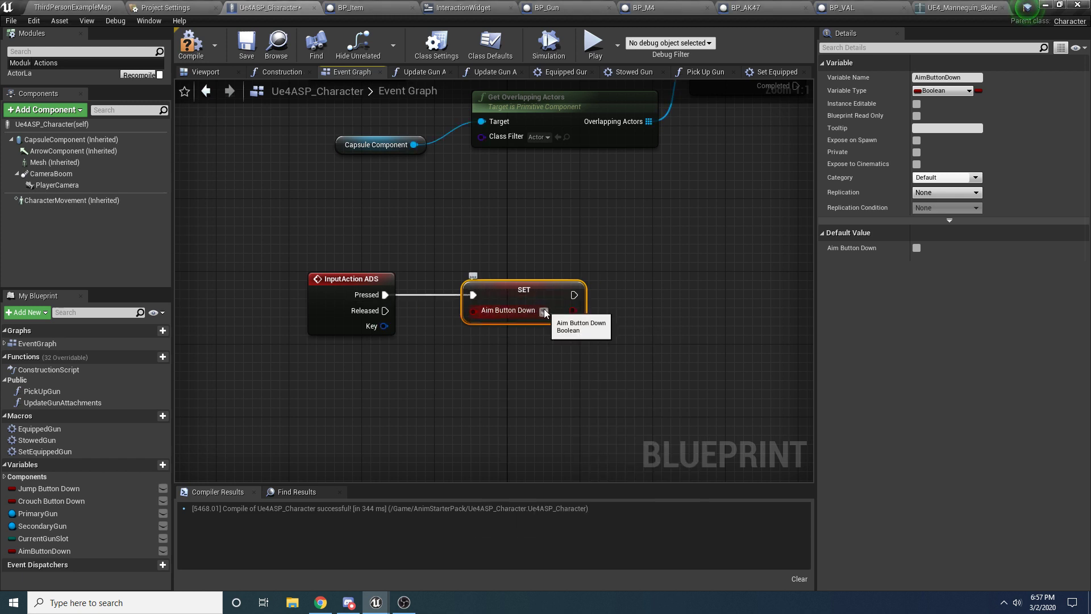
Step: Add a second Set AimButtonDown node with the value false, executed from the Released output of InputAction ADS
left_click_drag(45, 551, 462, 351)
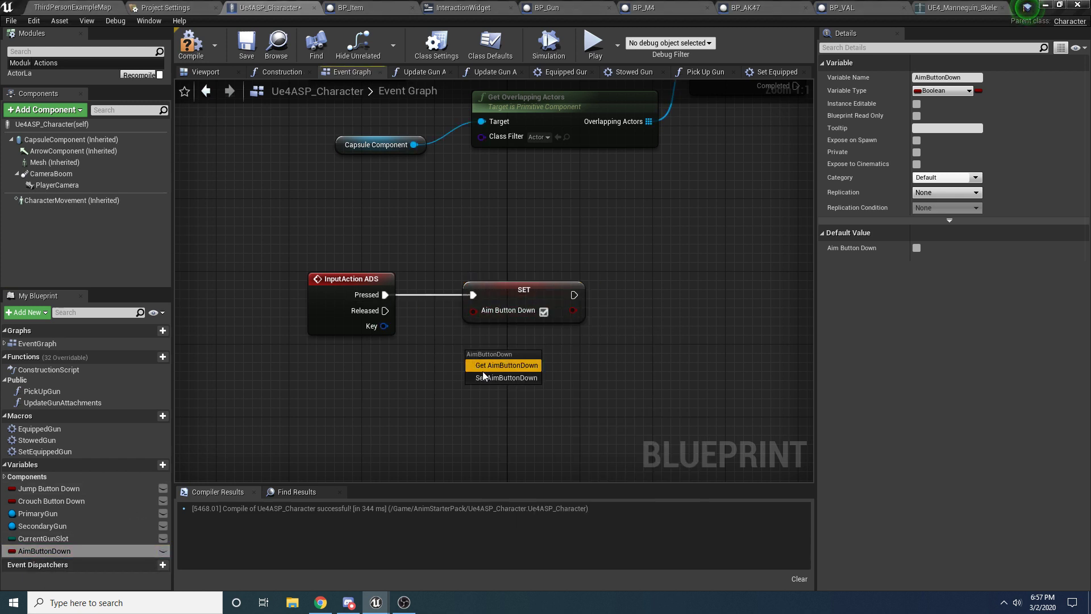
left_click(500, 375)
left_click_drag(385, 310, 493, 347)
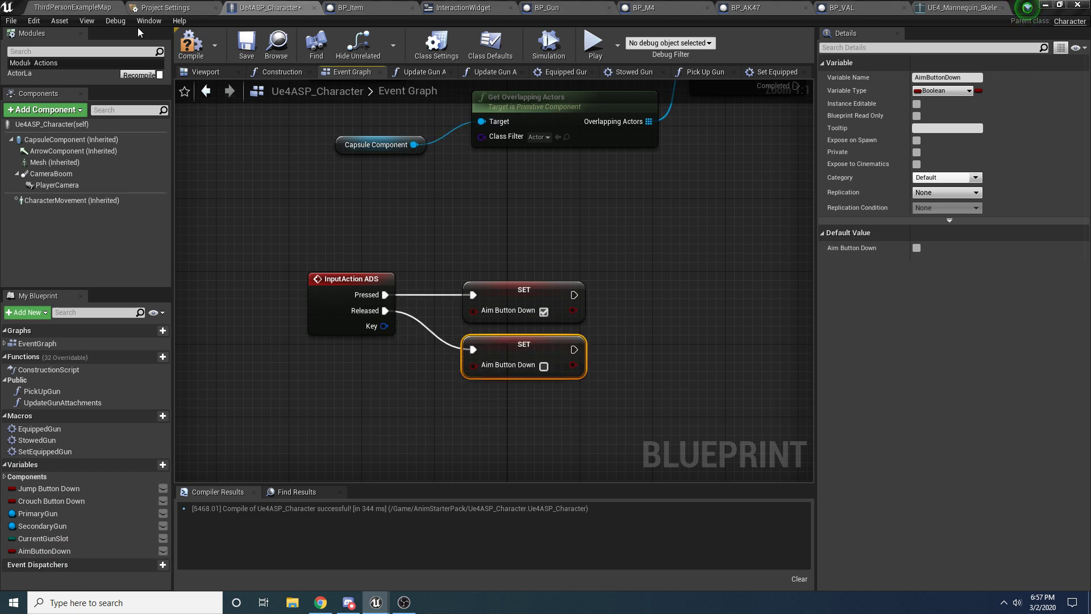
Step: Compile the character blueprint and save all modified assets
left_click(193, 46)
left_click(245, 45)
left_click(11, 21)
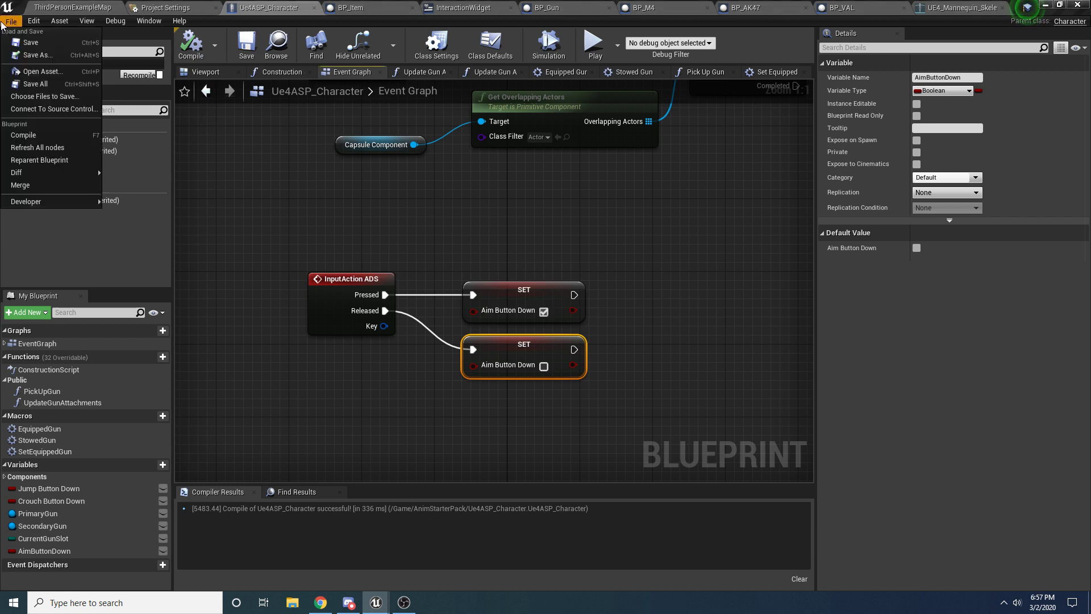
left_click(42, 85)
left_click(376, 215)
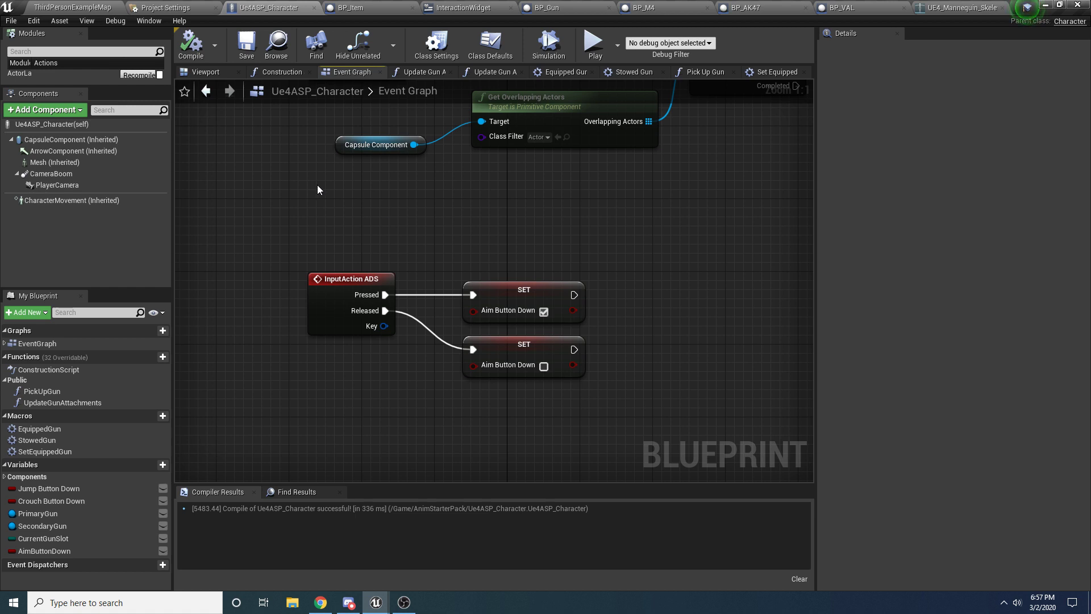
Step: Locate and open UE4ASP_HeroTPP_AnimBlueprint, the anim class assigned to the character's inherited mesh
left_click(52, 163)
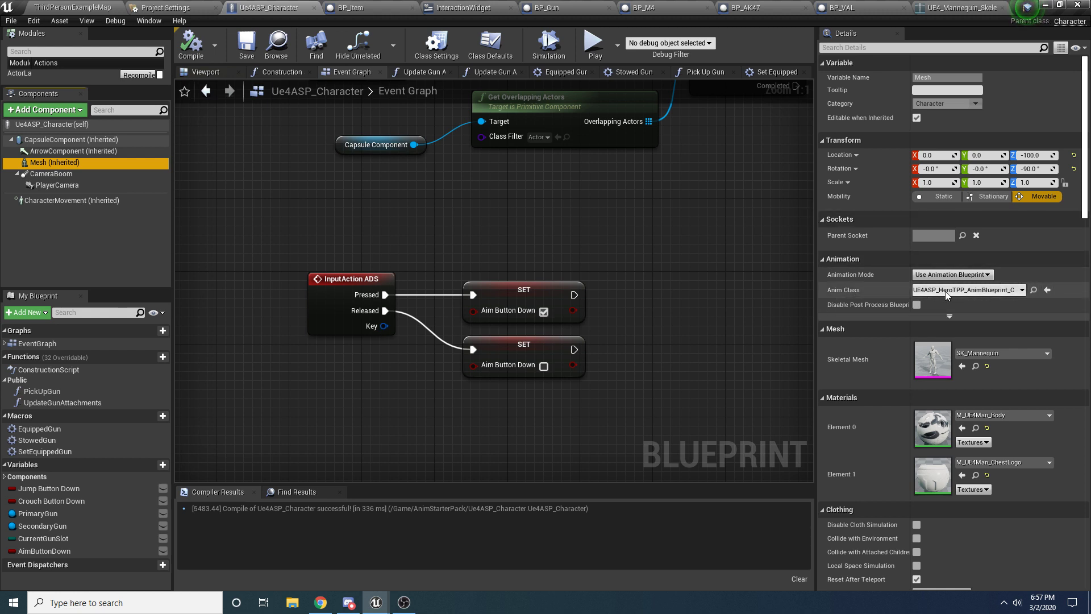
left_click(1033, 290)
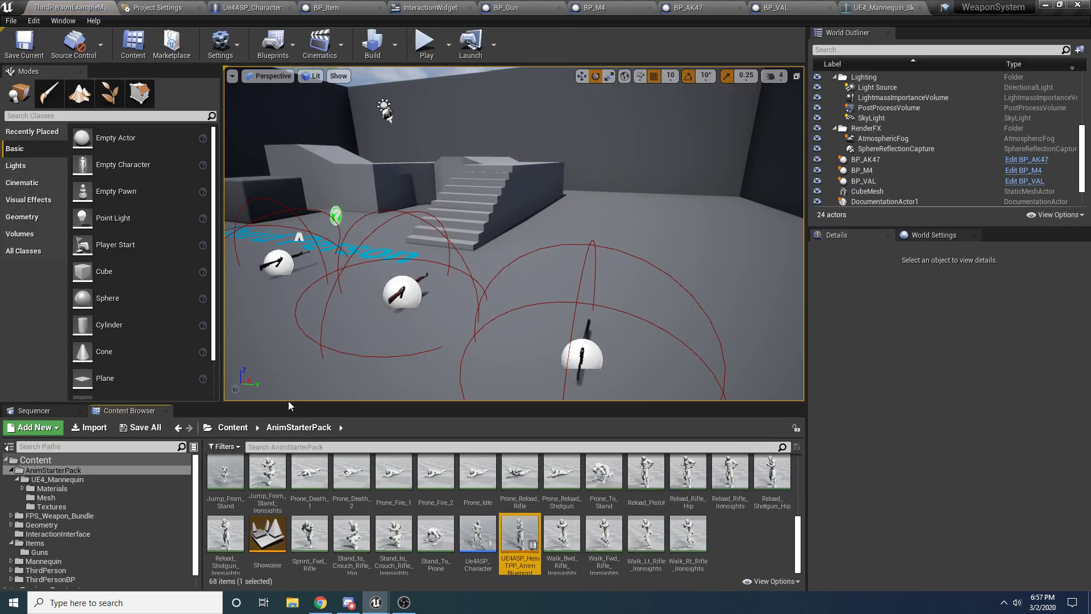
double_click(519, 535)
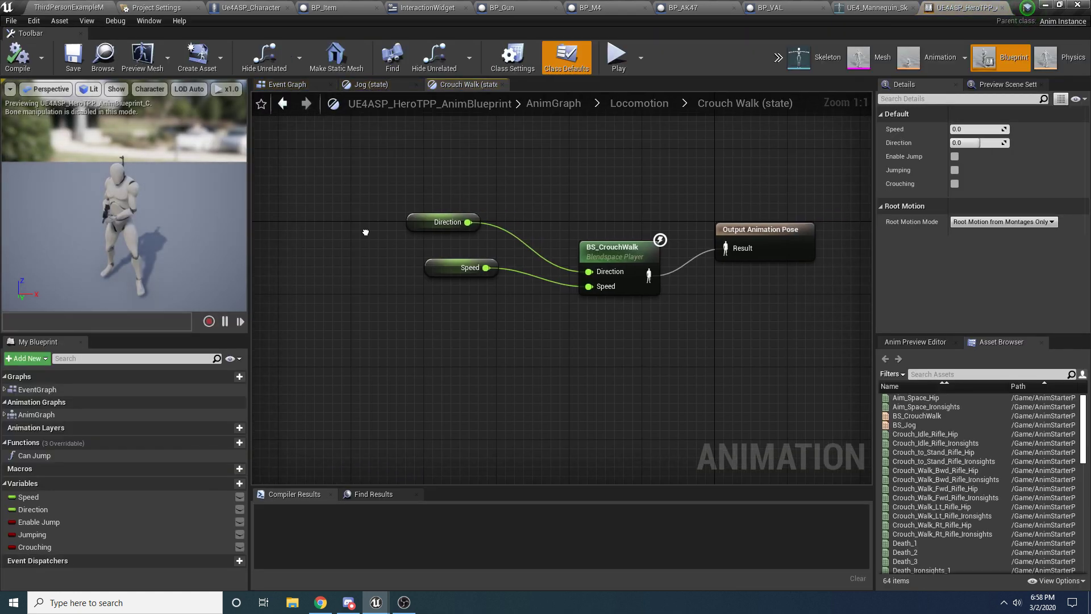
Step: Open the animation blueprint's Event Graph, then compile and save the blueprint
left_click(280, 89)
right_click_drag(486, 221, 296, 289)
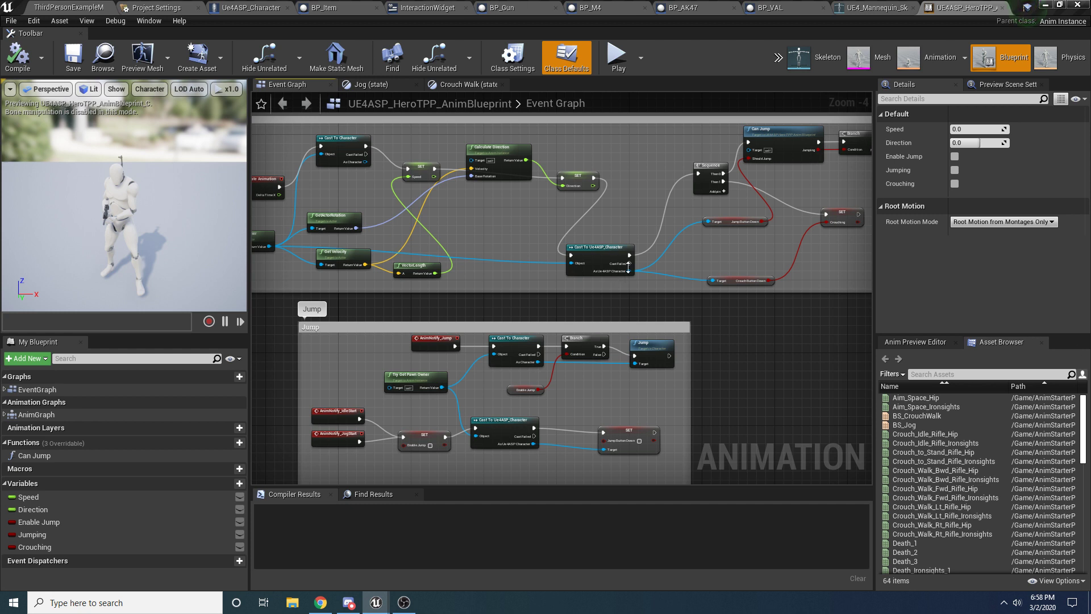
right_click_drag(629, 267, 572, 291)
left_click(18, 58)
left_click(73, 58)
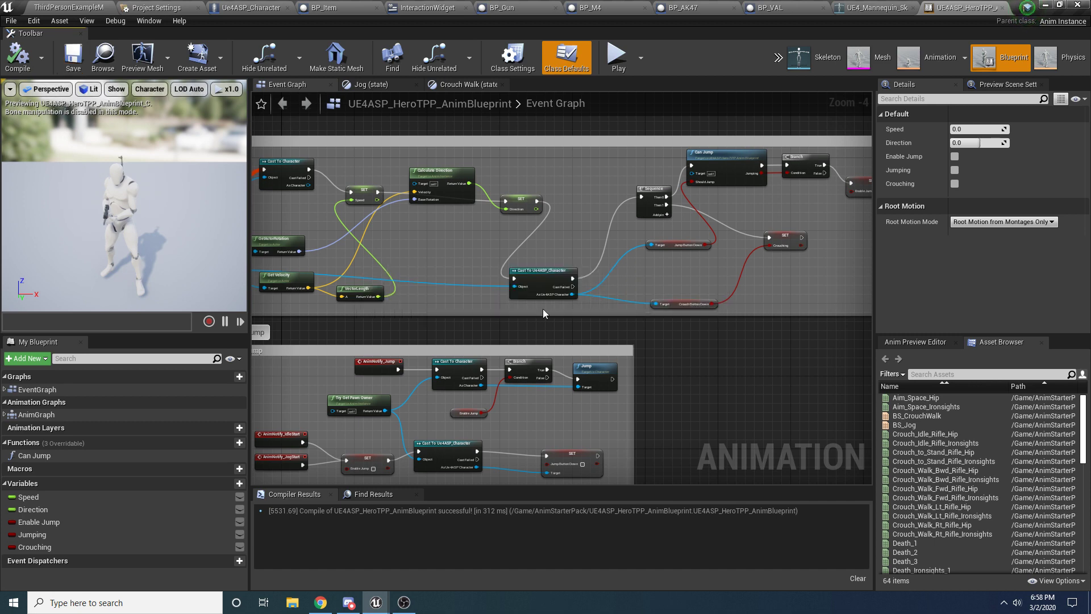
Step: Examine the Cast To Ue4ASP_Character node and its connections to the button variables in the Movement section
scroll(550, 257, "up", 4)
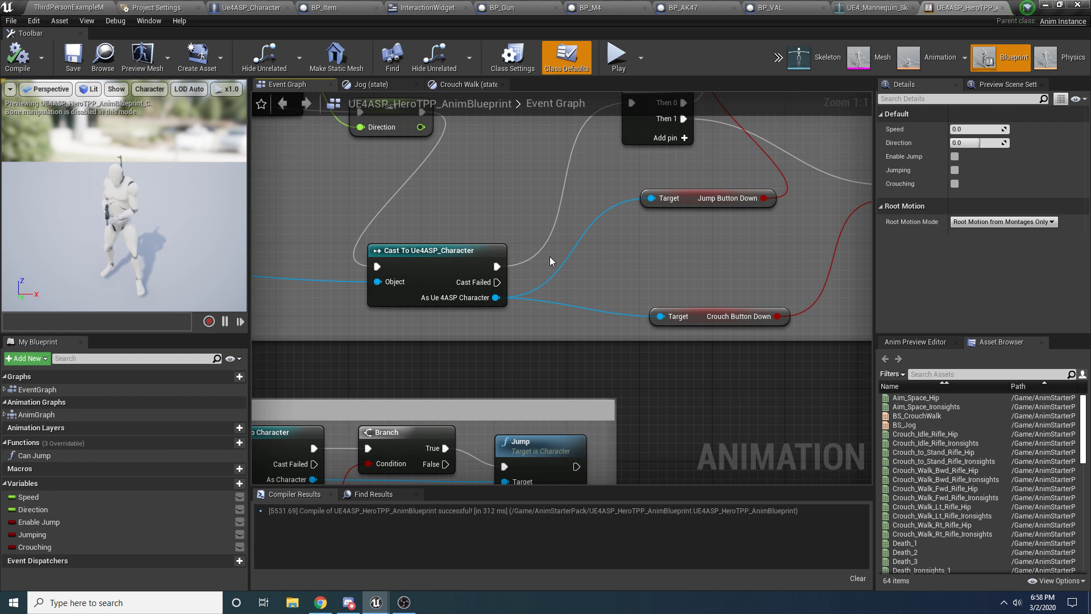
right_click_drag(550, 256, 520, 253)
scroll(569, 267, "down", 5)
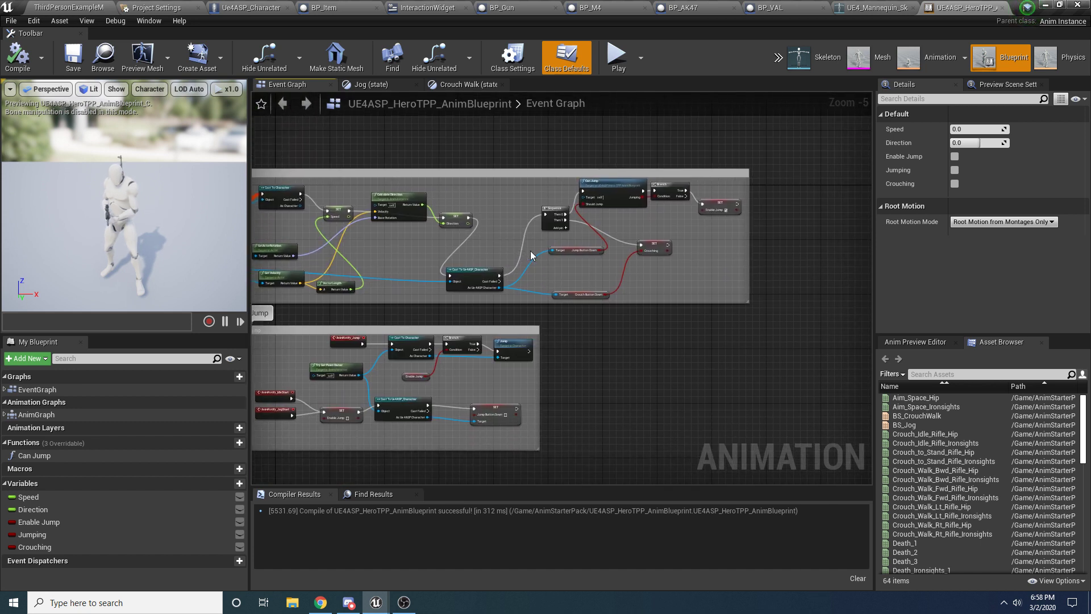
scroll(533, 262, "up", 5)
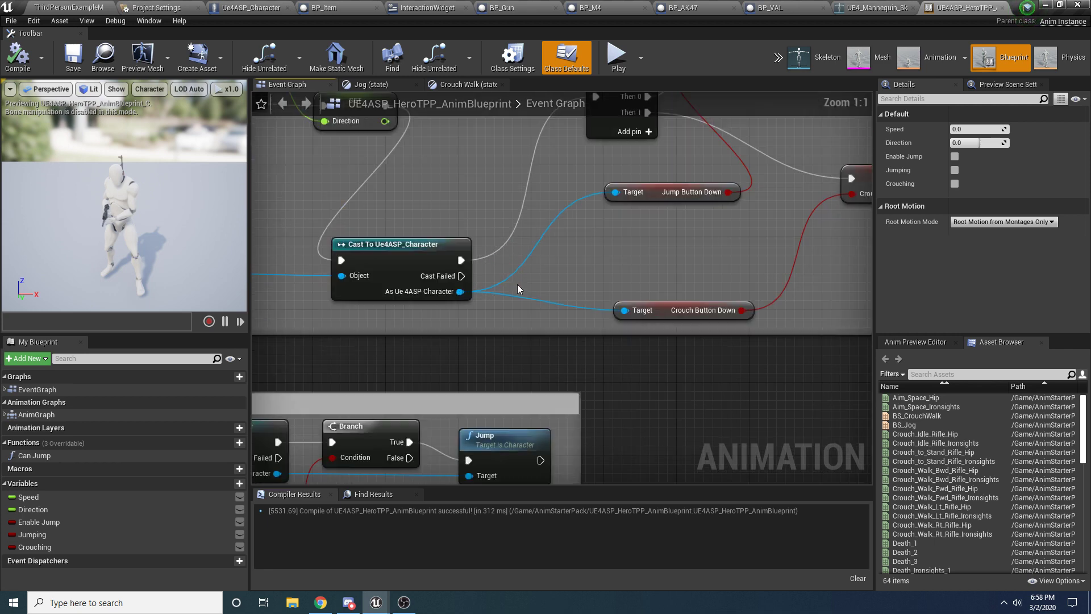
right_click_drag(565, 244, 630, 295)
left_click(483, 309)
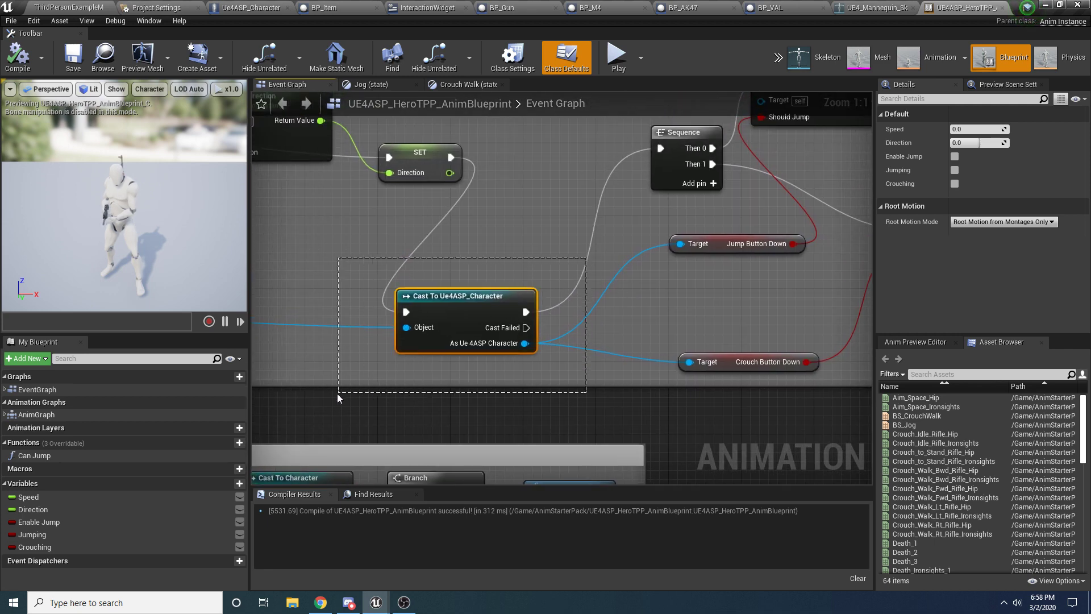
scroll(335, 393, "down", 7)
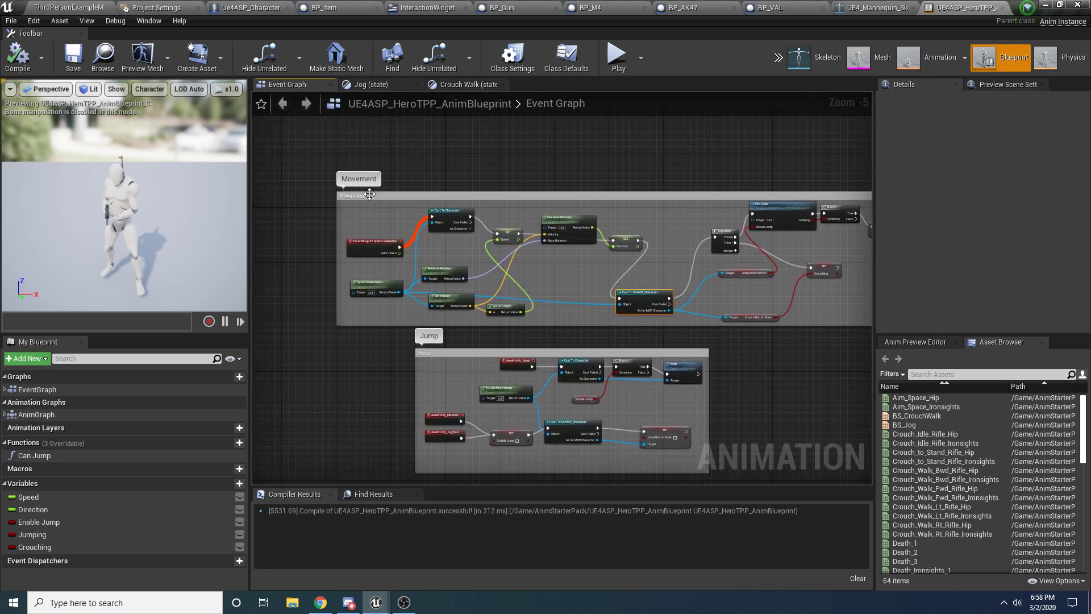
scroll(613, 285, "up", 5)
right_click_drag(560, 193, 527, 247)
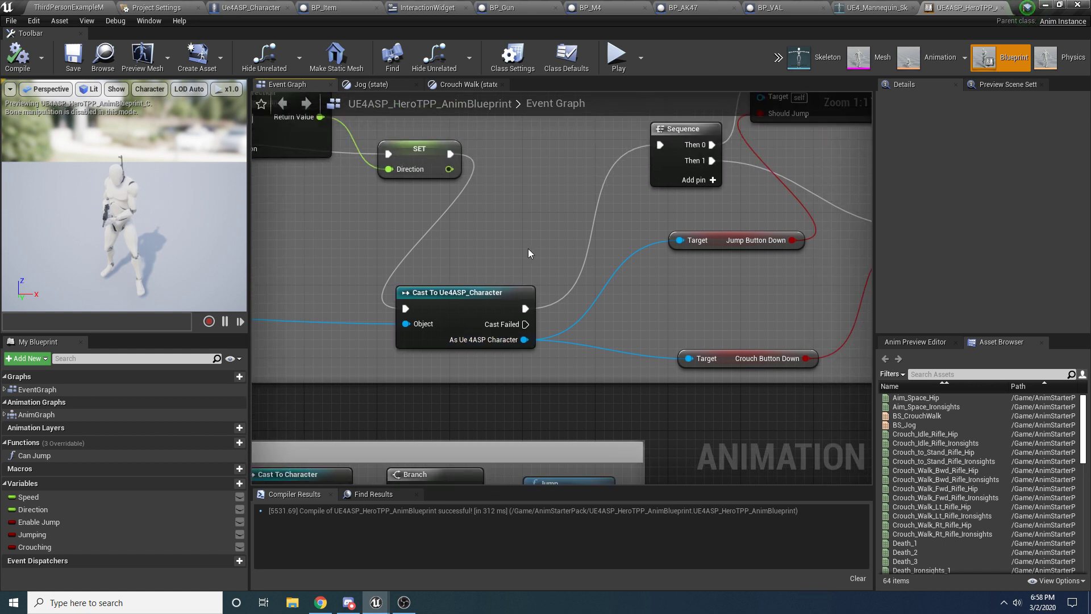
left_click_drag(570, 244, 348, 385)
right_click_drag(440, 264, 740, 278)
right_click_drag(571, 277, 256, 241)
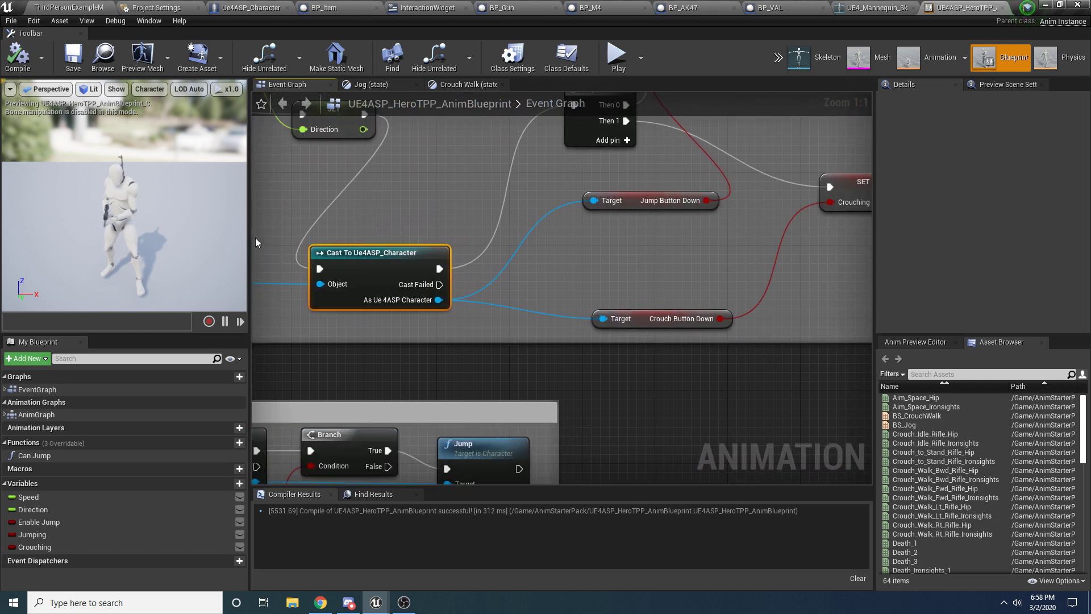
right_click_drag(495, 247, 595, 243)
left_click(500, 311)
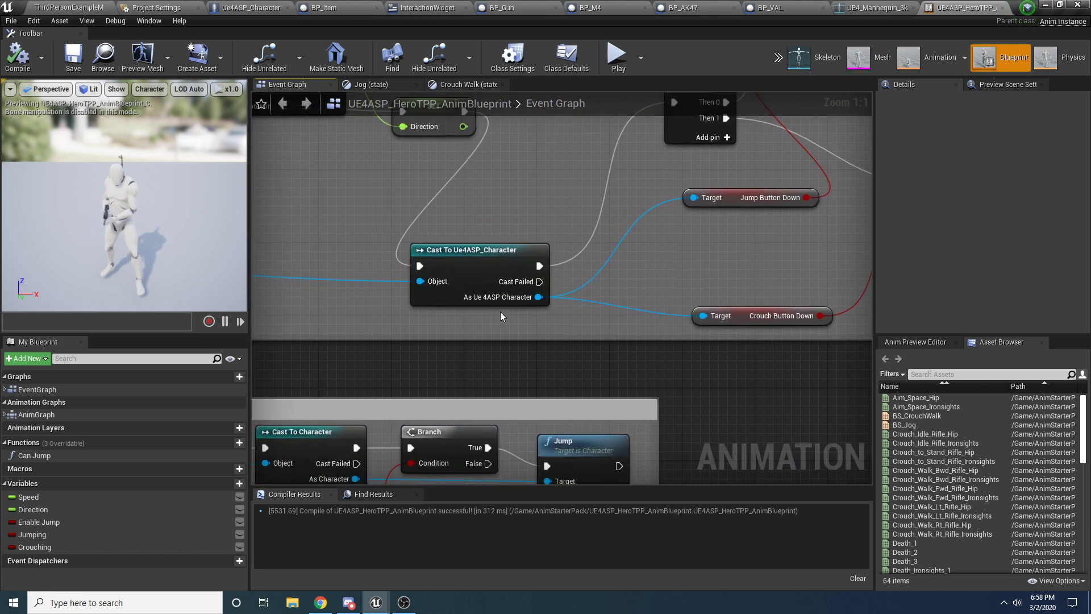
Step: Promote the As Ue 4ASP Character output of the cast node in the Movement section to a variable
right_click_drag(501, 311, 474, 316)
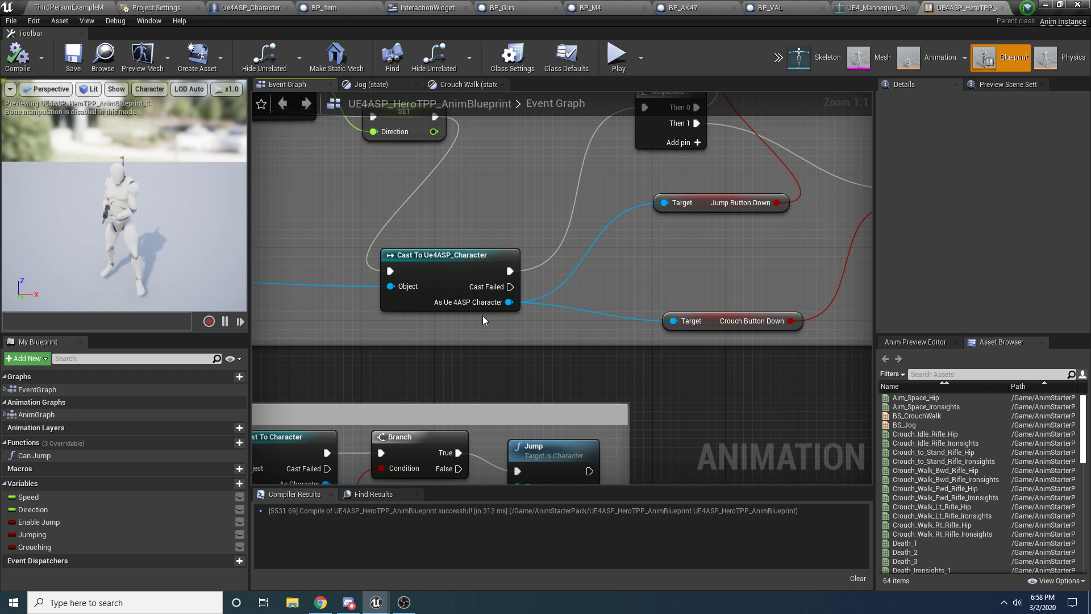
right_click(503, 301)
mouse_move(531, 341)
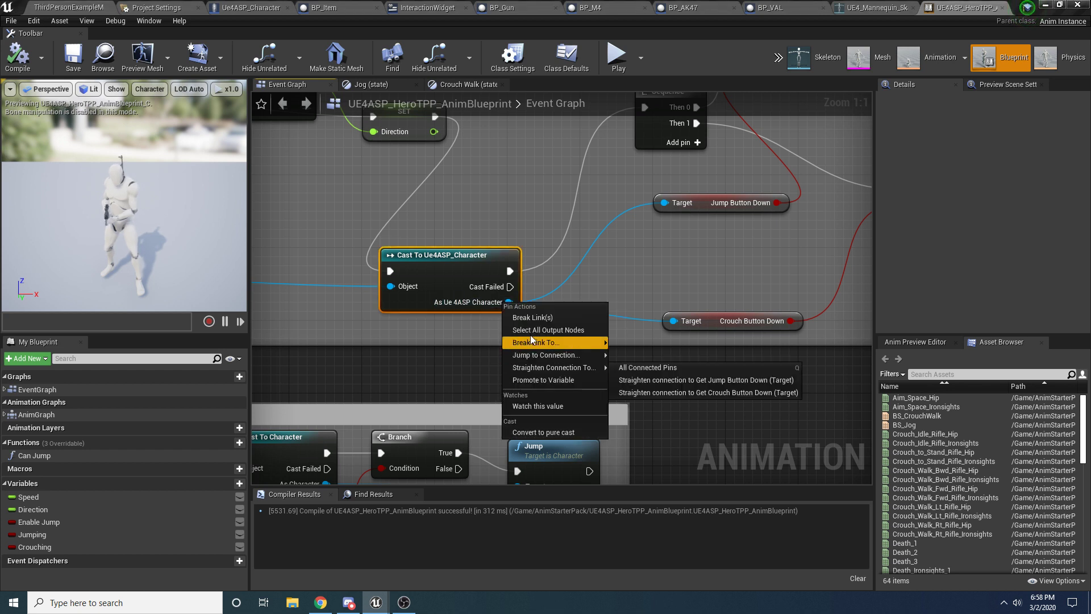
left_click(543, 381)
right_click_drag(584, 377, 532, 417)
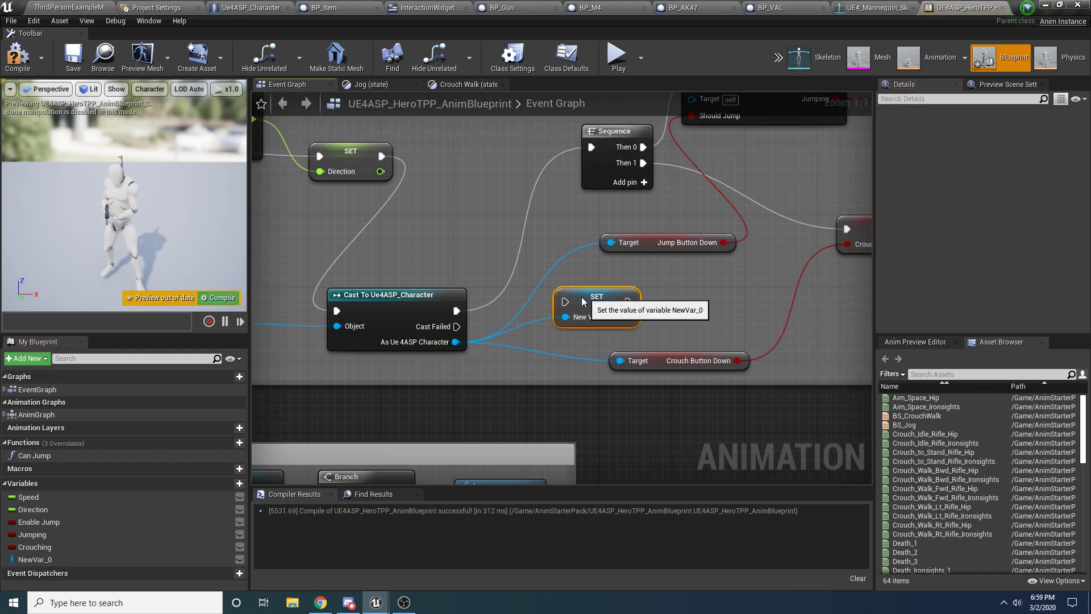
Step: Insert the New Var 0 SET node between the Ue4ASP_Character cast and the Sequence, feeding the jump and crouch button getters from its output
left_click_drag(591, 320, 525, 233)
right_click_drag(596, 280, 510, 280)
left_click_drag(459, 252, 533, 360)
left_click_drag(410, 223, 429, 260)
left_click(433, 251)
right_click_drag(434, 251, 437, 259)
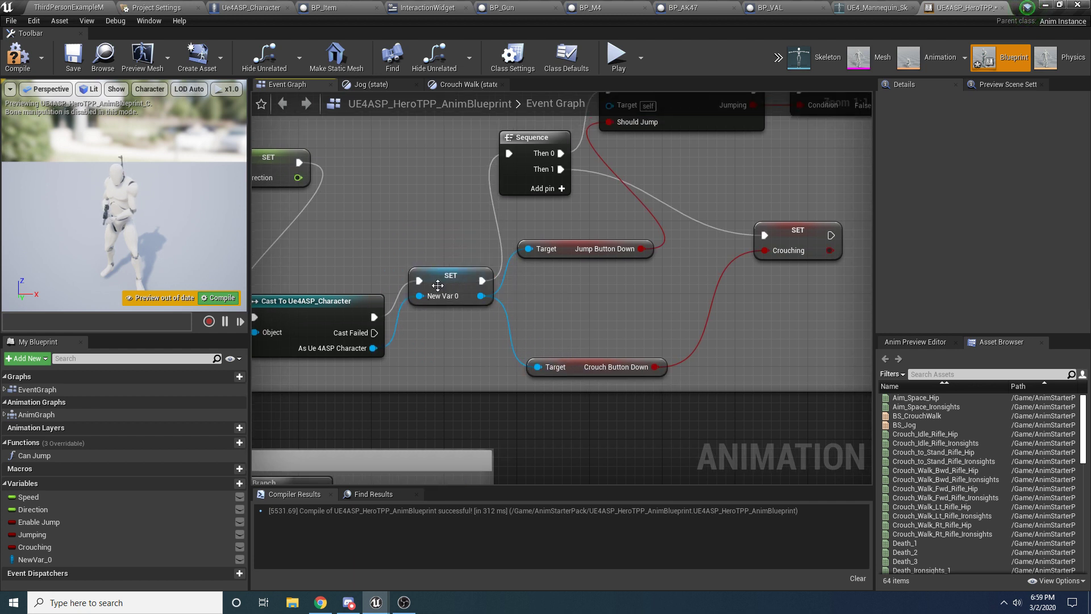
Step: Rename the NewVar_0 variable to Player and compile the animation blueprint
left_click(40, 560)
left_click(44, 560)
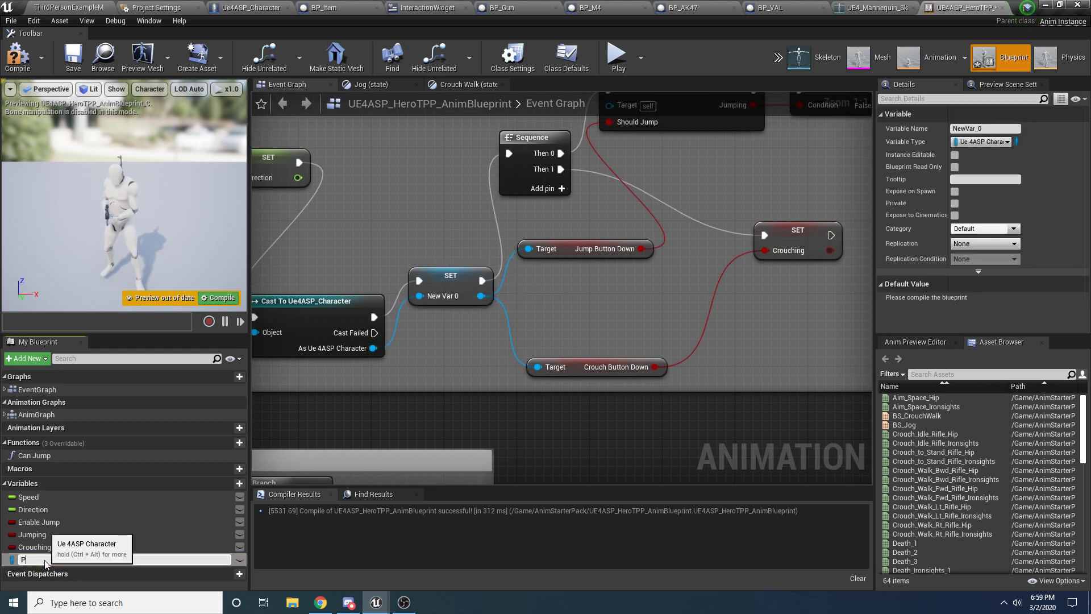
type("Player")
key("Return")
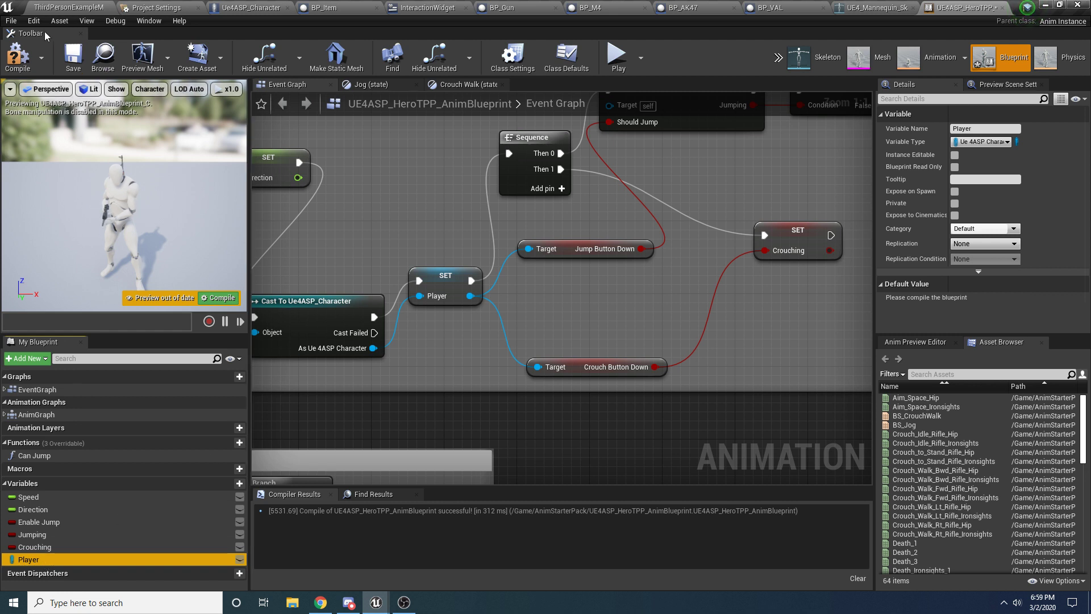
left_click(17, 56)
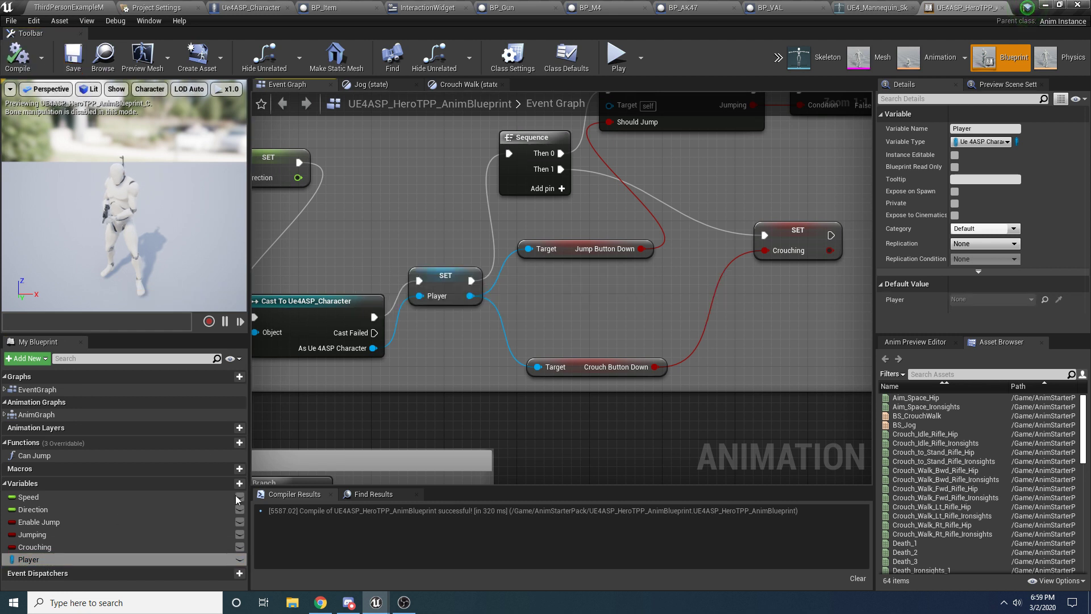
left_click_drag(469, 295, 588, 306)
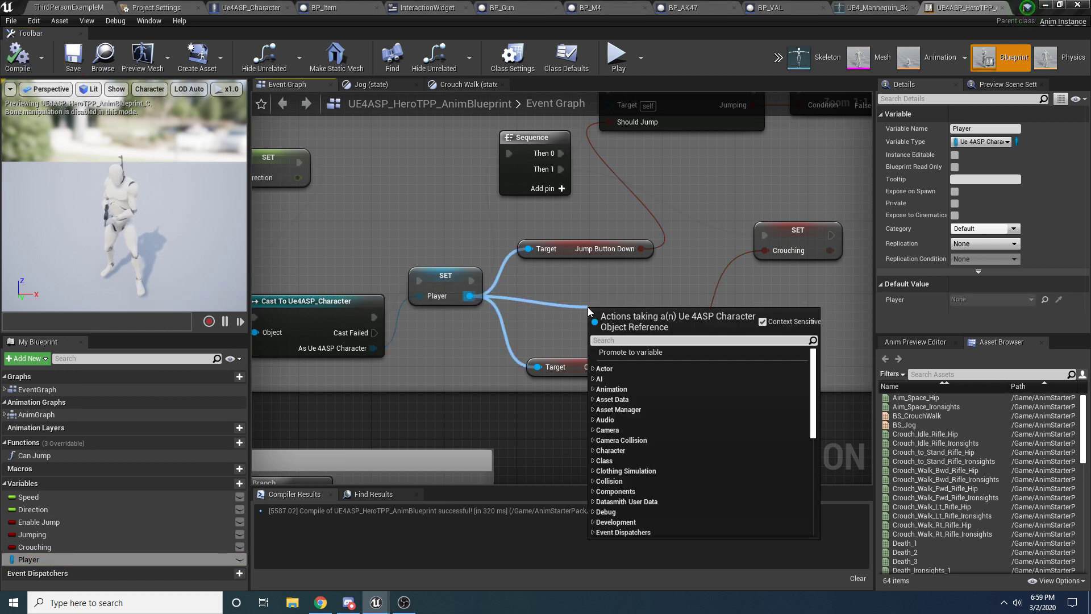
type("get aim b")
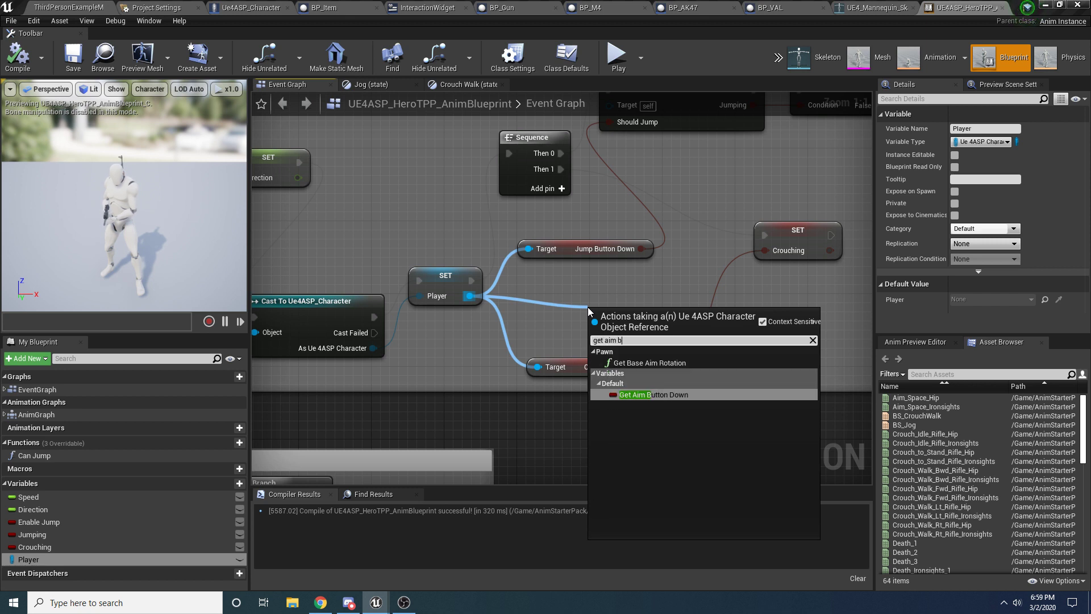
key("Return")
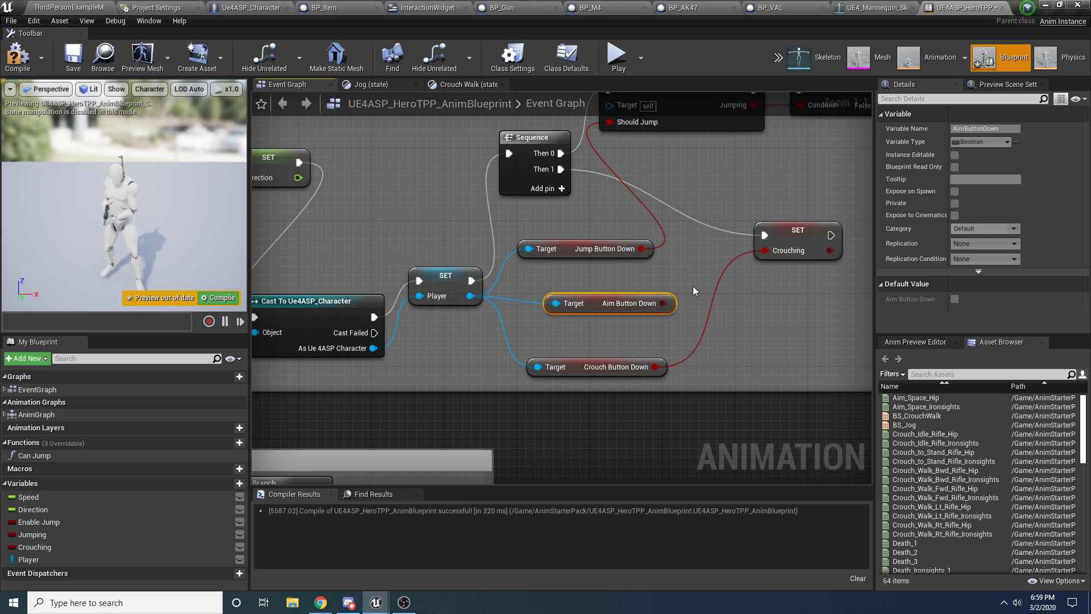
key("Delete")
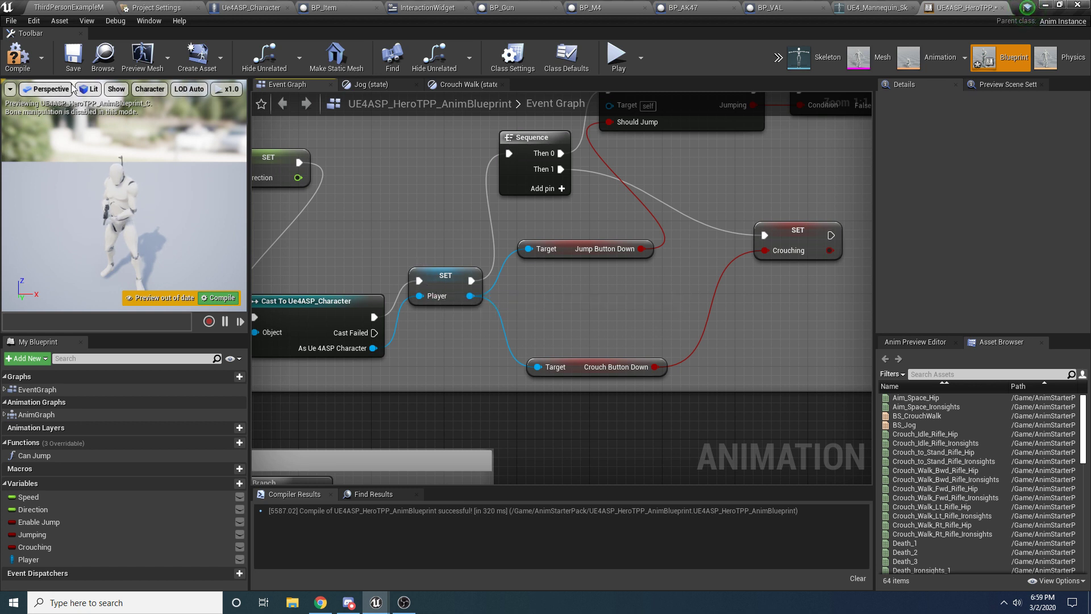
Step: Compile the animation blueprint and open the Locomotion state machine from its AnimGraph
left_click(18, 58)
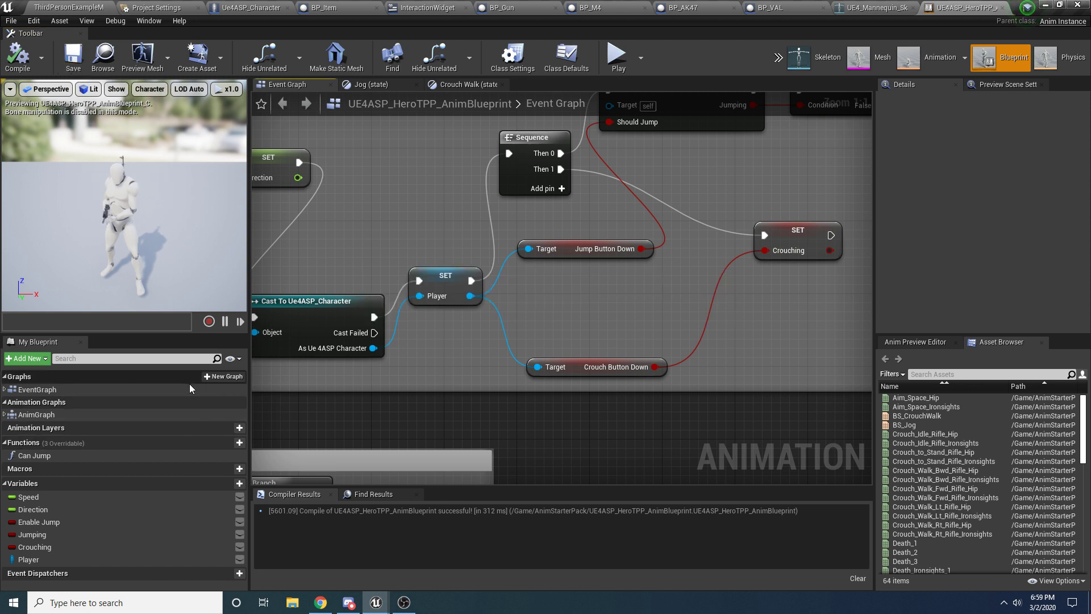
double_click(48, 415)
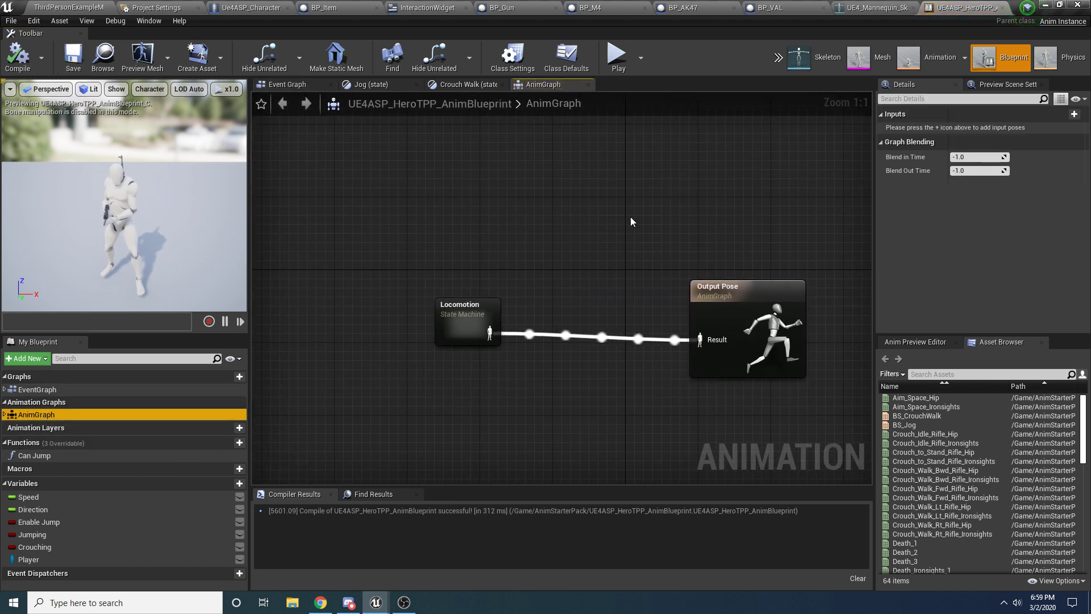
right_click_drag(630, 217, 590, 170)
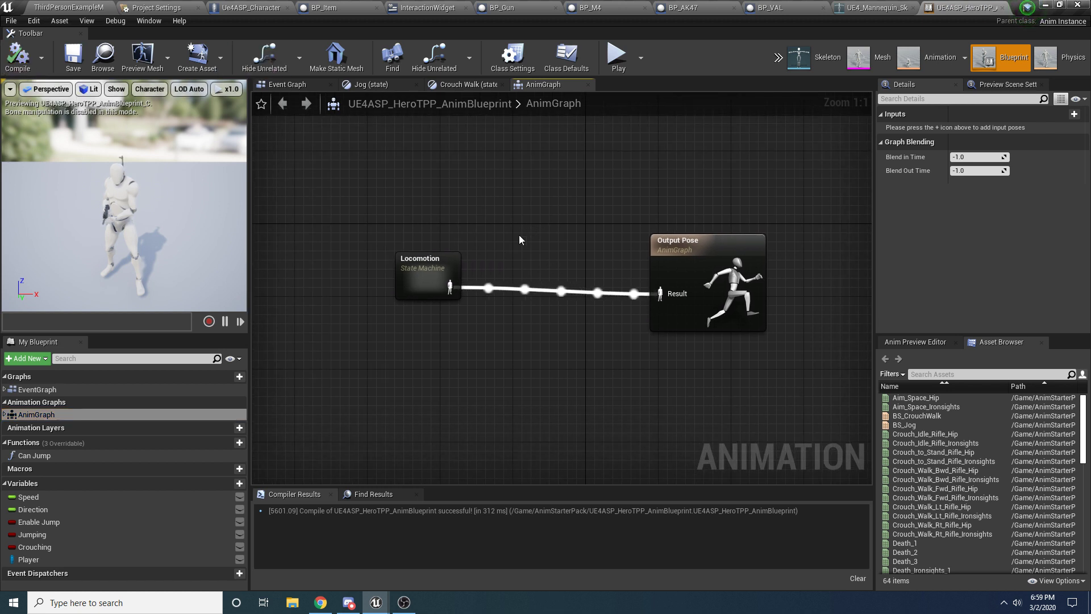
left_click_drag(512, 216, 350, 380)
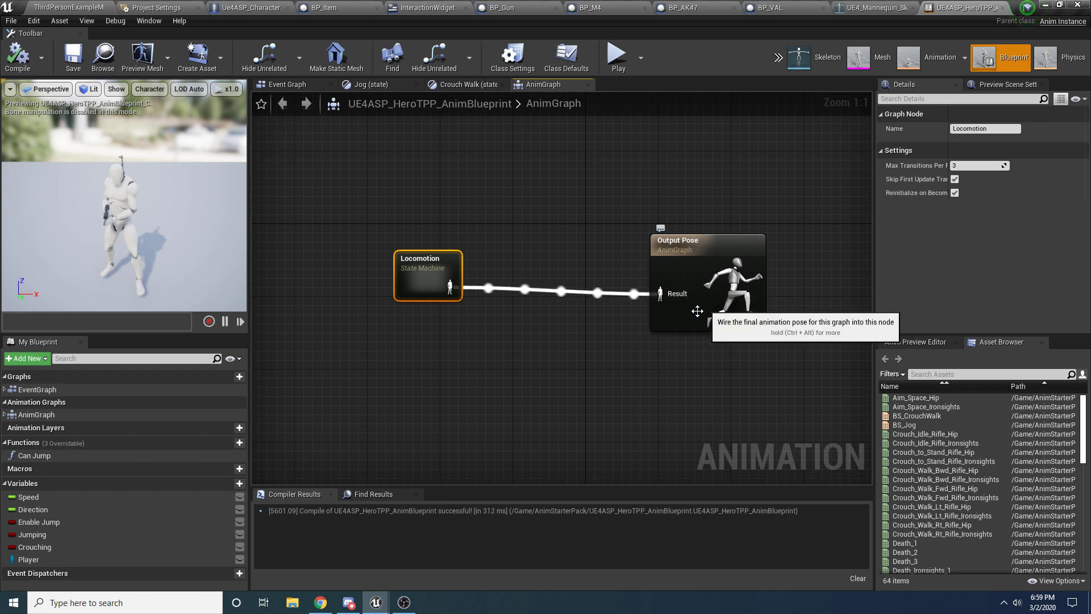
left_click(442, 206)
left_click(429, 256)
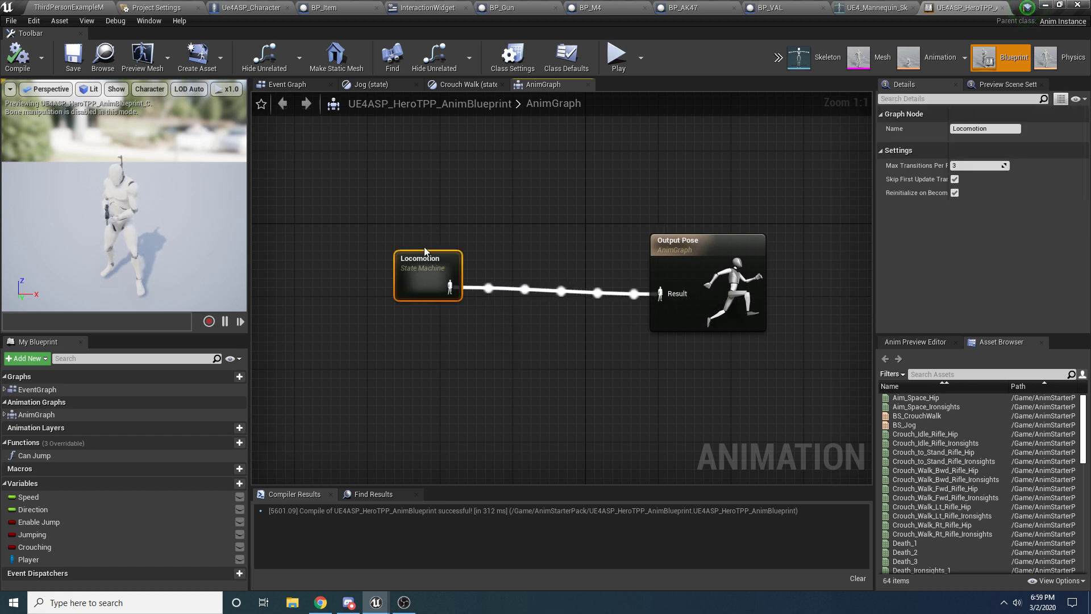
double_click(431, 267)
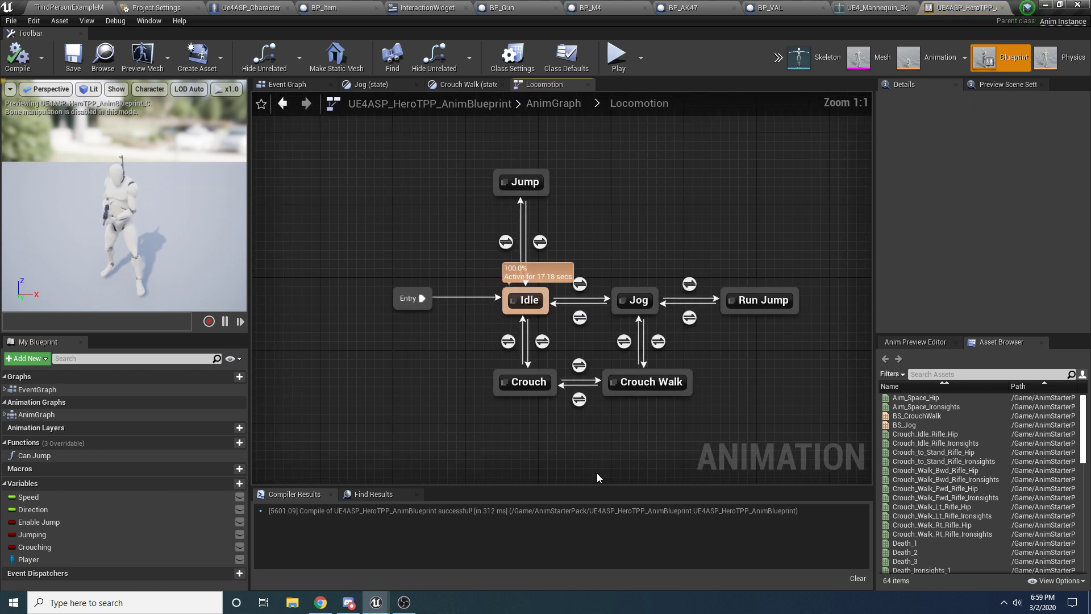
Step: Examine the Idle, Jog, Crouch, Crouch Walk, Jump and Run Jump states and their transitions in the Locomotion state machine
left_click_drag(823, 167, 354, 430)
left_click(380, 425)
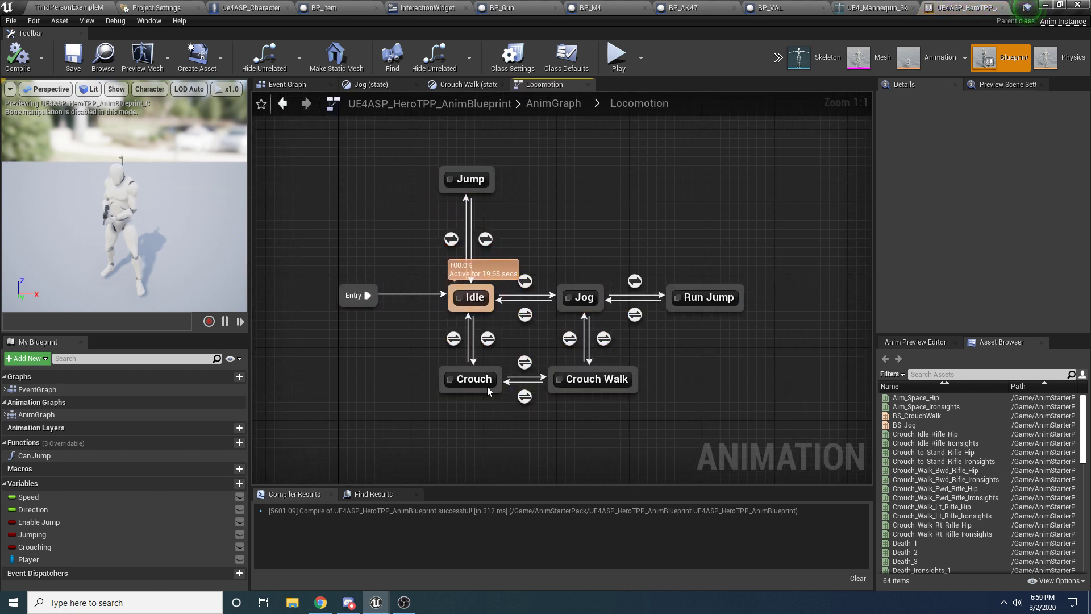
left_click(581, 298)
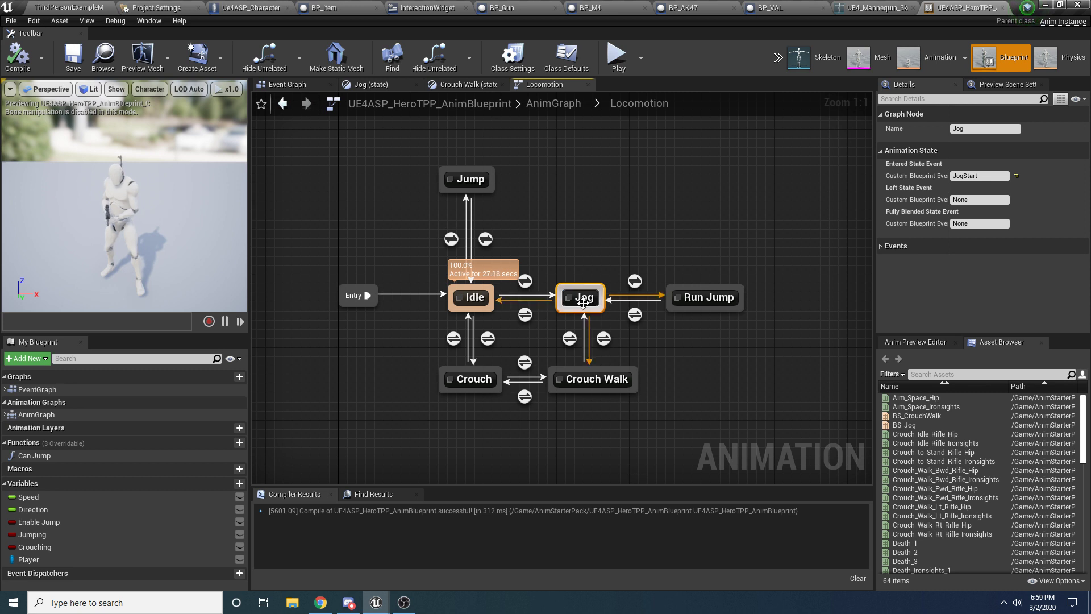
left_click(595, 379)
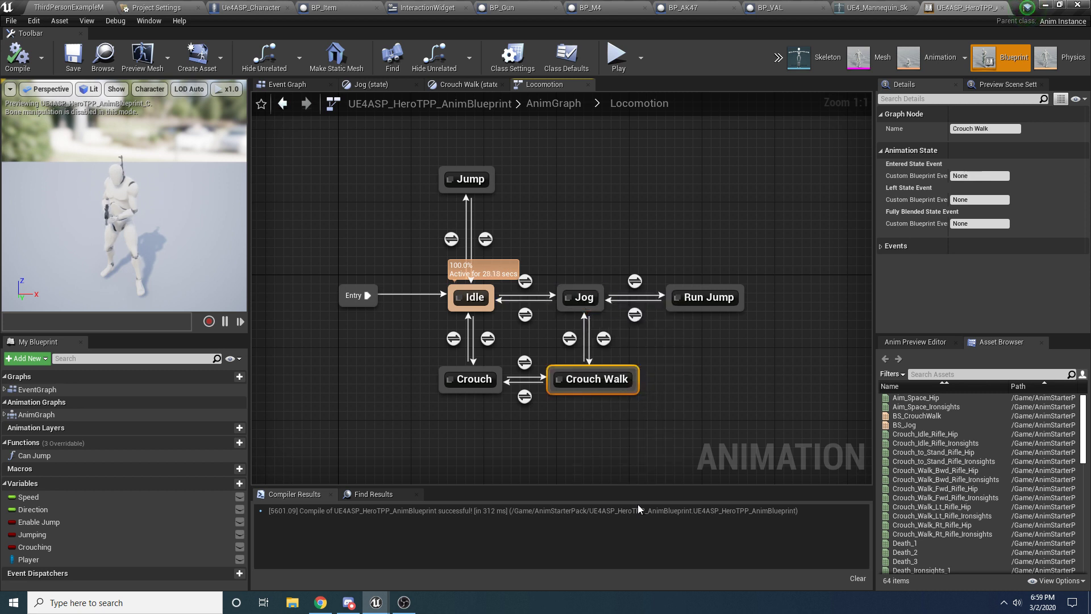
left_click(474, 379)
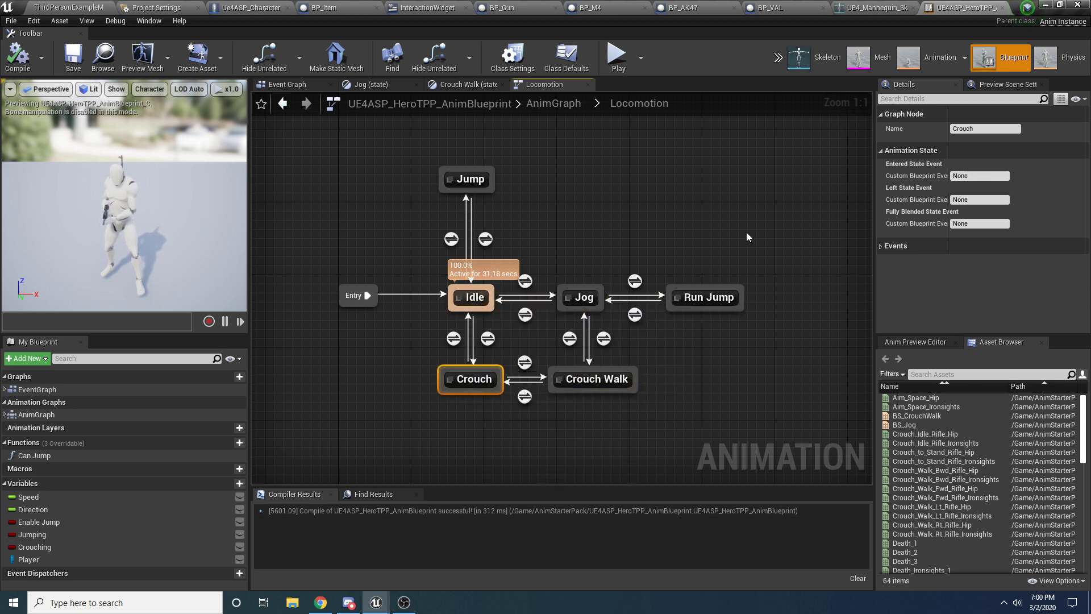
left_click_drag(766, 229, 670, 364)
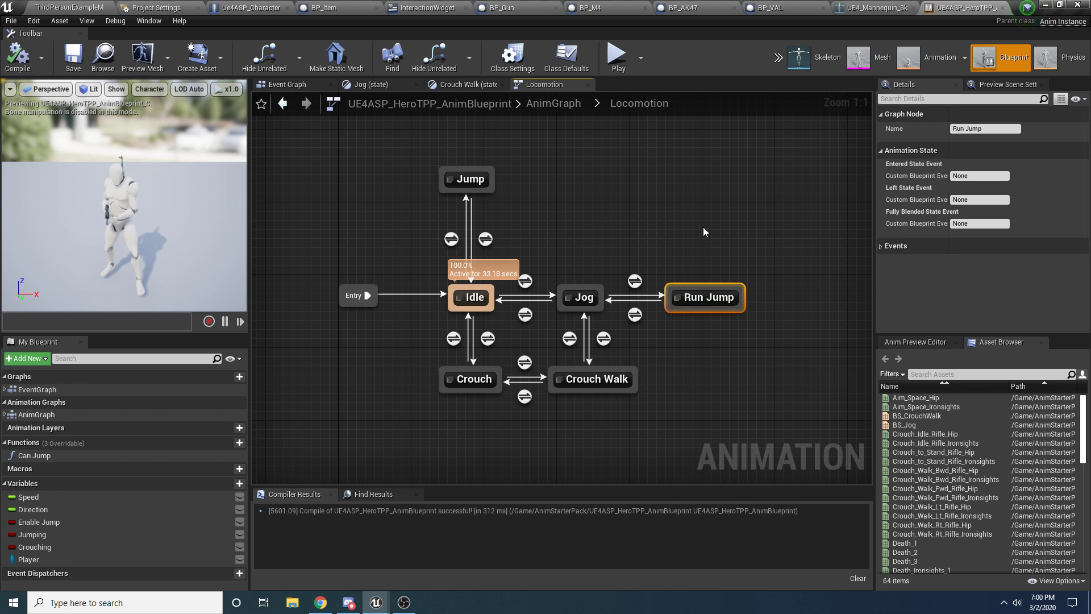
left_click_drag(523, 137, 394, 239)
left_click(422, 140)
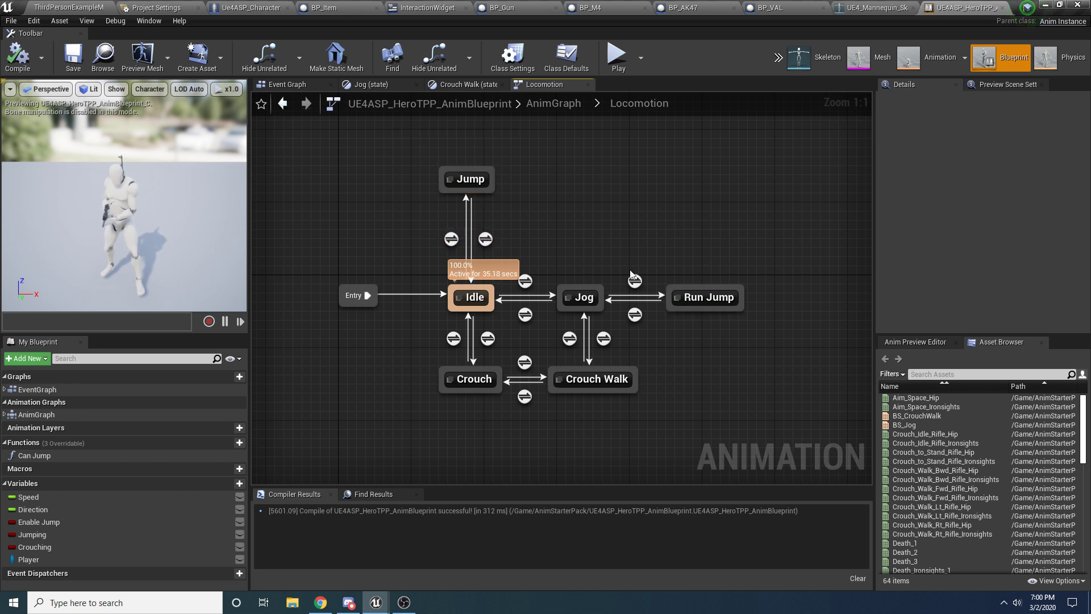
left_click_drag(598, 272, 446, 399)
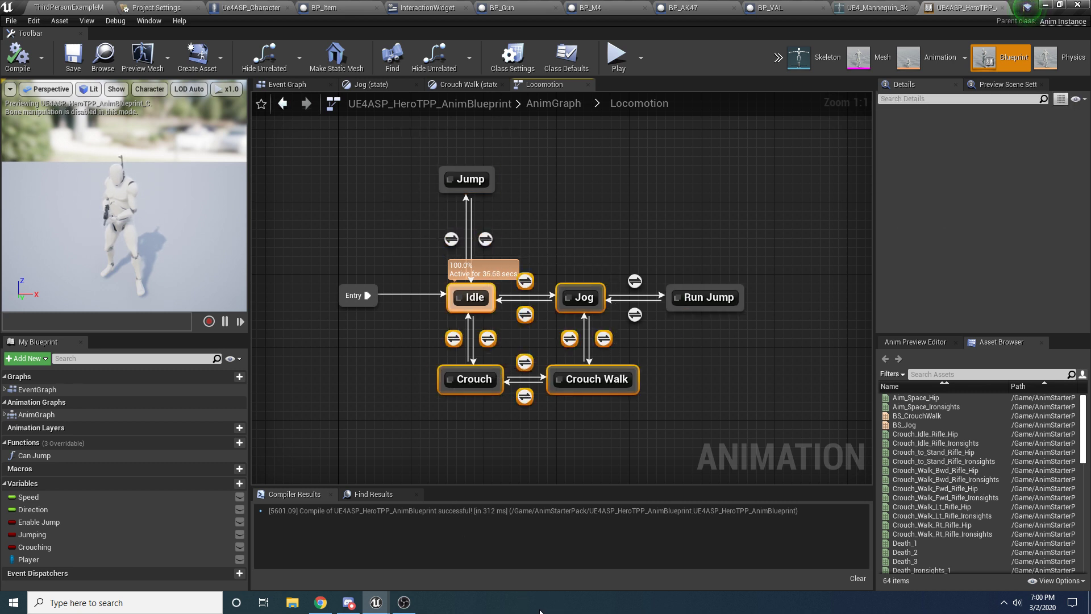
left_click(554, 445)
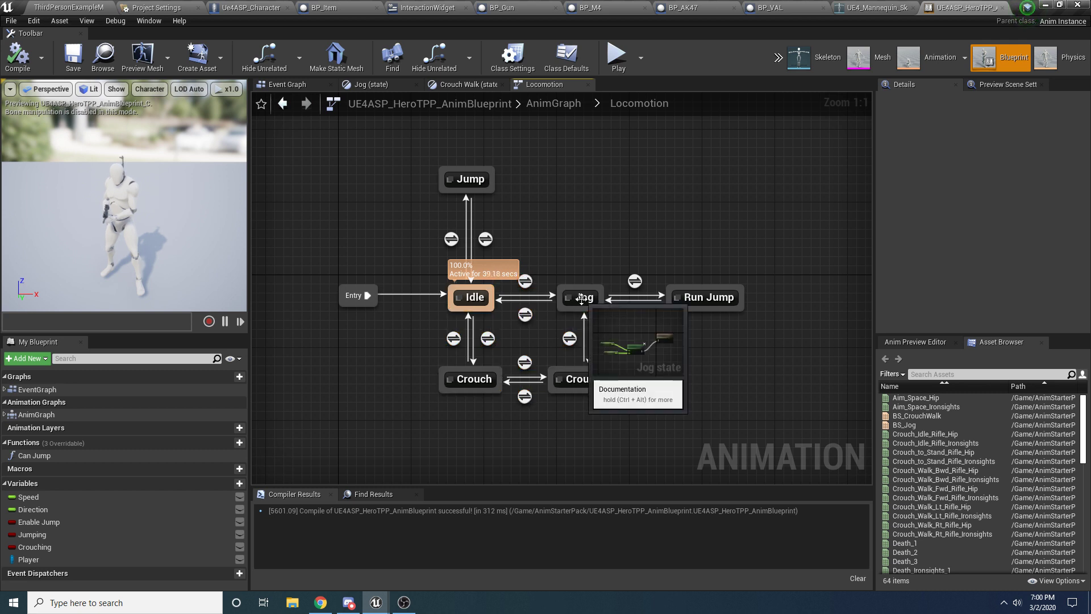
Step: Open the Jog state, align its Direction and Speed nodes beside BS_Jog, and compile the blueprint
double_click(581, 299)
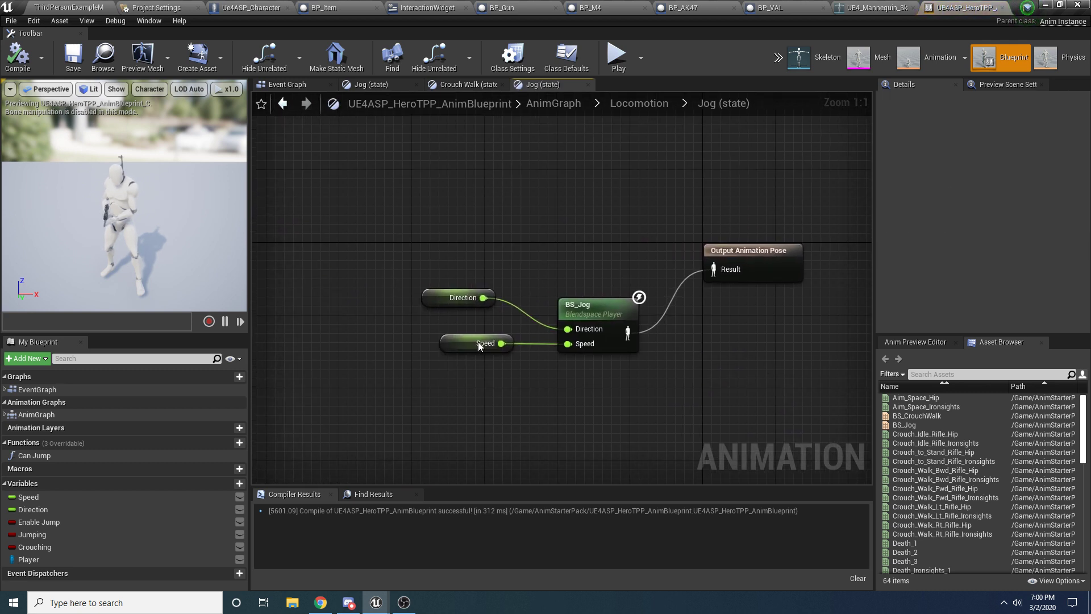
left_click(448, 301)
left_click_drag(448, 302, 463, 346)
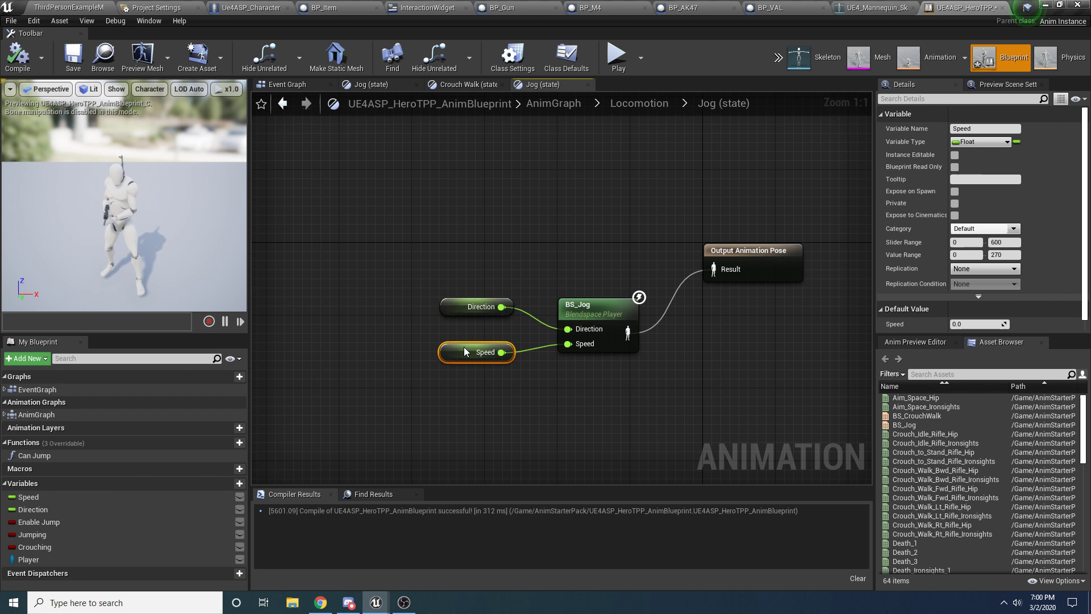
left_click(448, 305)
left_click(413, 267)
left_click(18, 55)
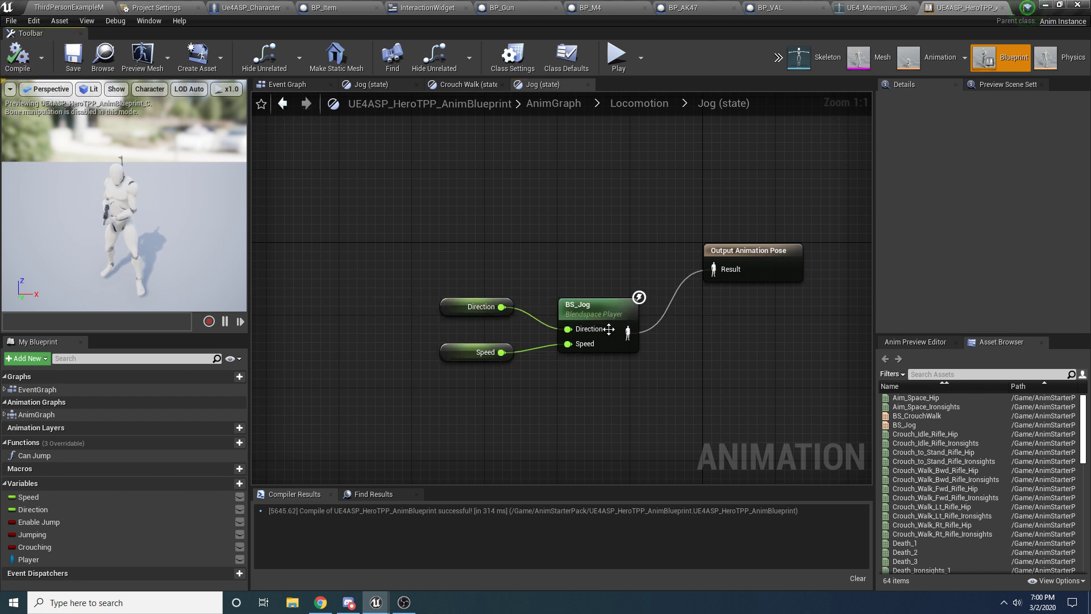
Step: Inspect the BS_Jog blendspace player's settings in the Jog state and locate the matching blend space asset
left_click_drag(610, 247, 595, 379)
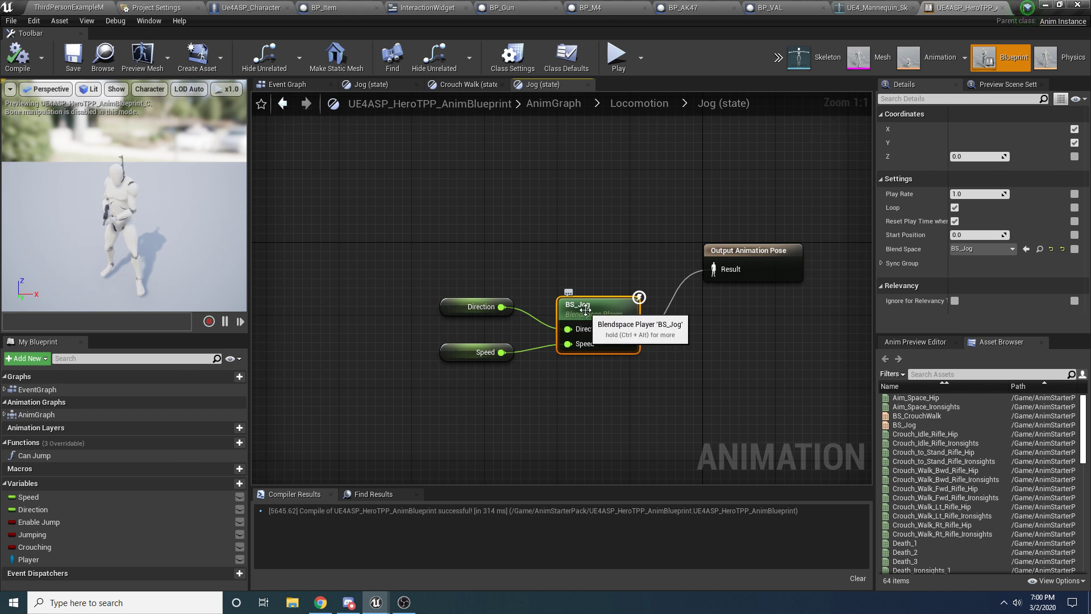
left_click(647, 354)
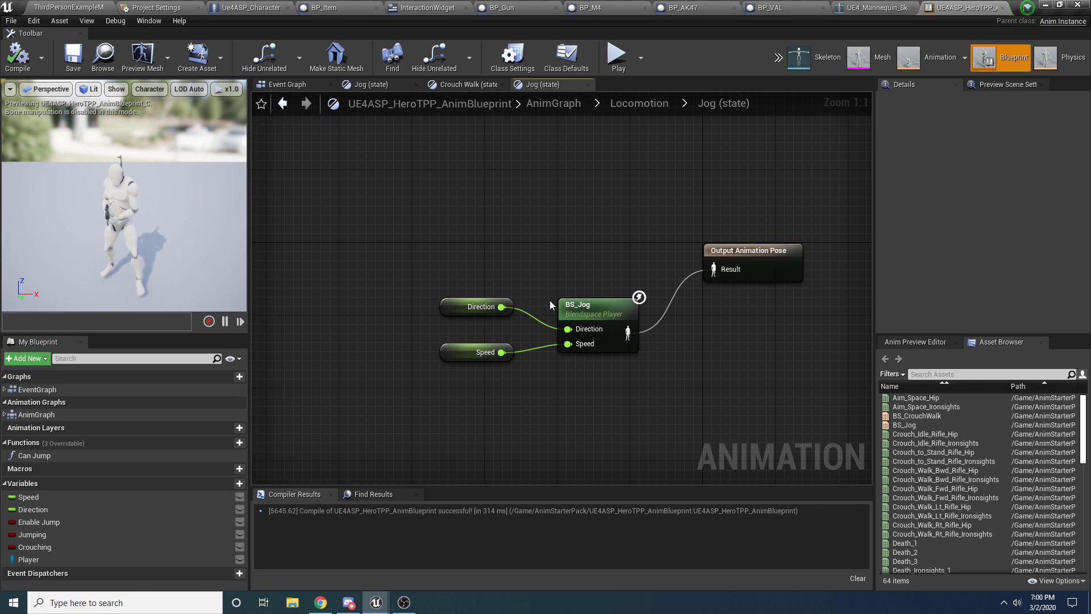
left_click(617, 309)
left_click(595, 438)
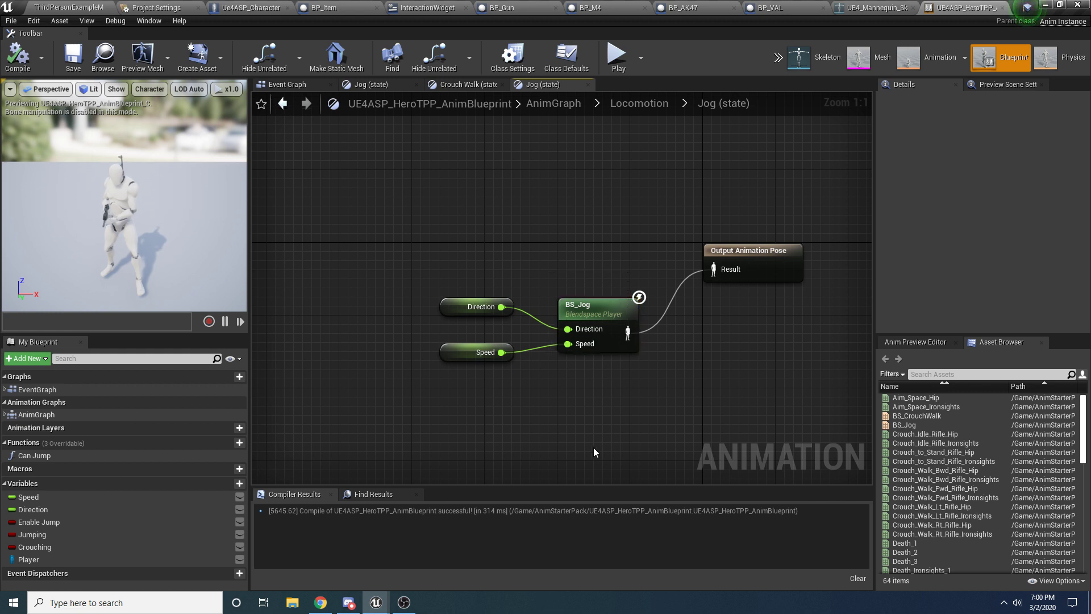
left_click(562, 322)
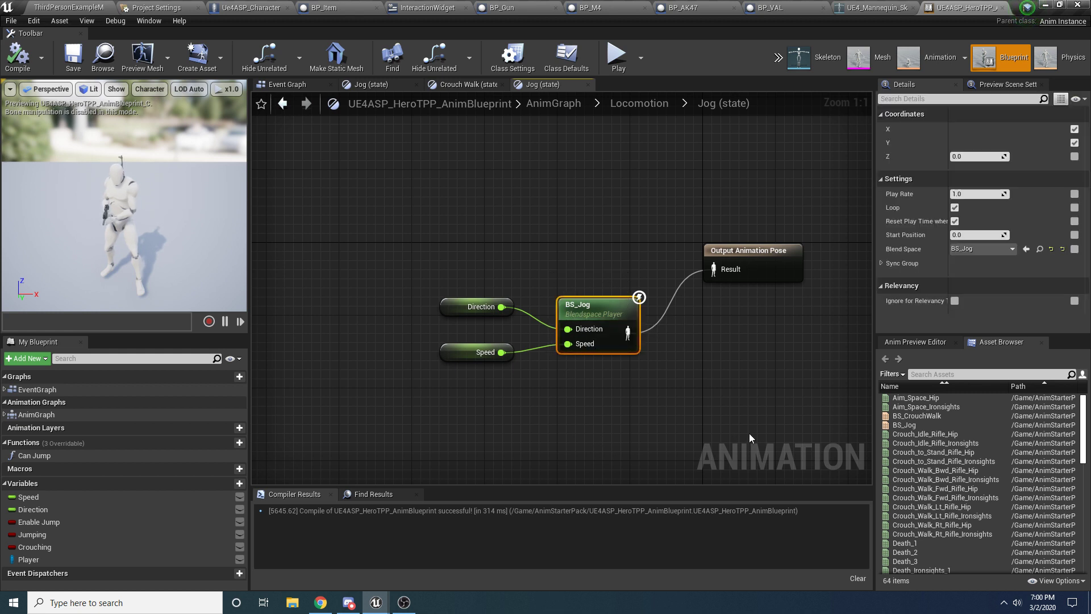
left_click(932, 425)
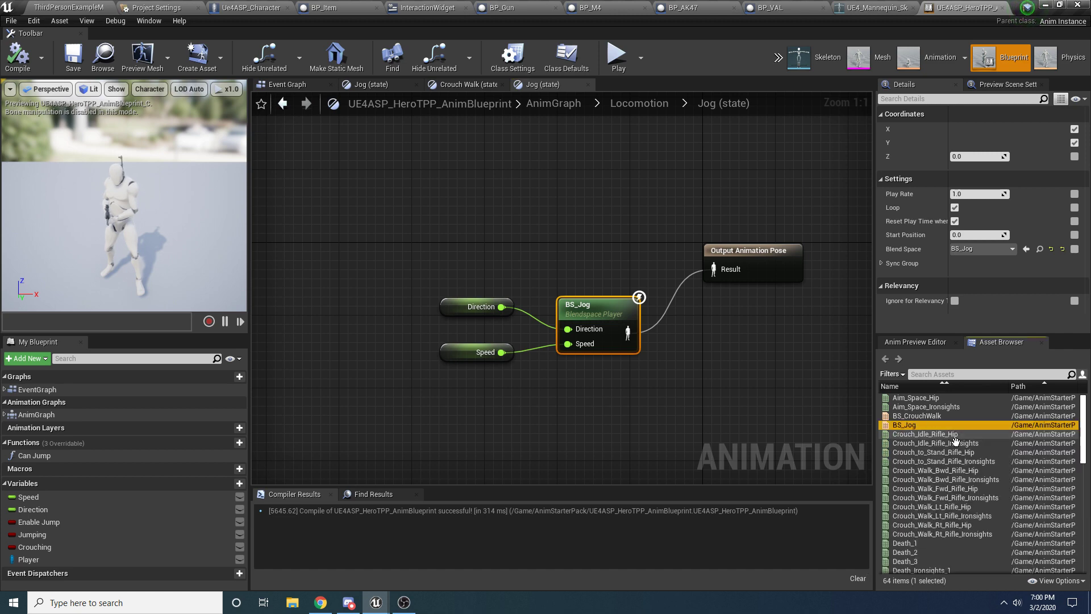
Step: Return to the level editor and duplicate the BS_Jog blend space in AnimStarterPack, naming the copy BS_JogIronsights
left_click(50, 6)
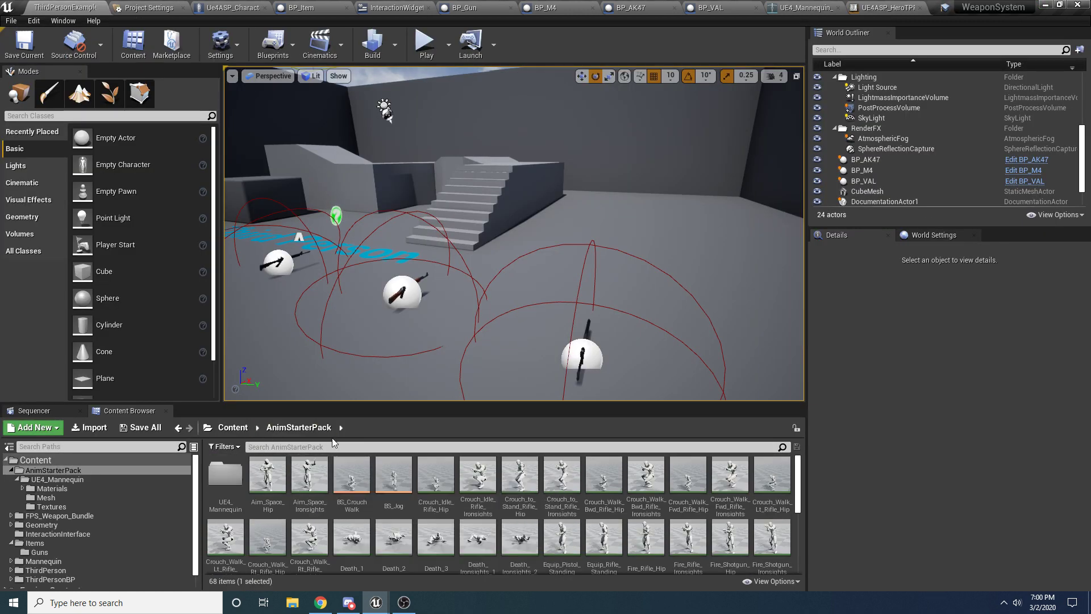
left_click(392, 482)
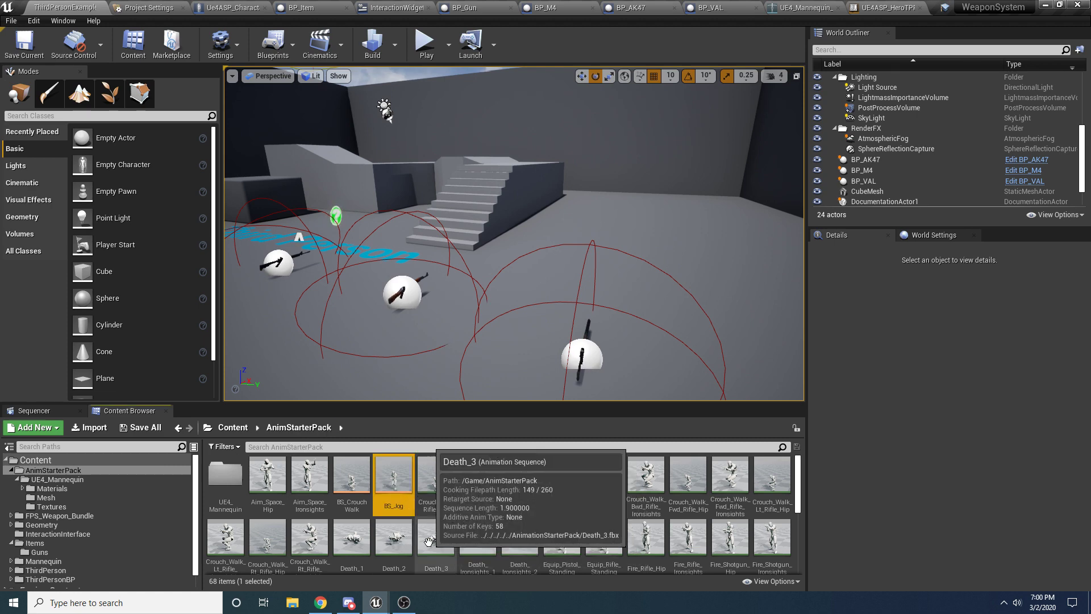
left_click(352, 477)
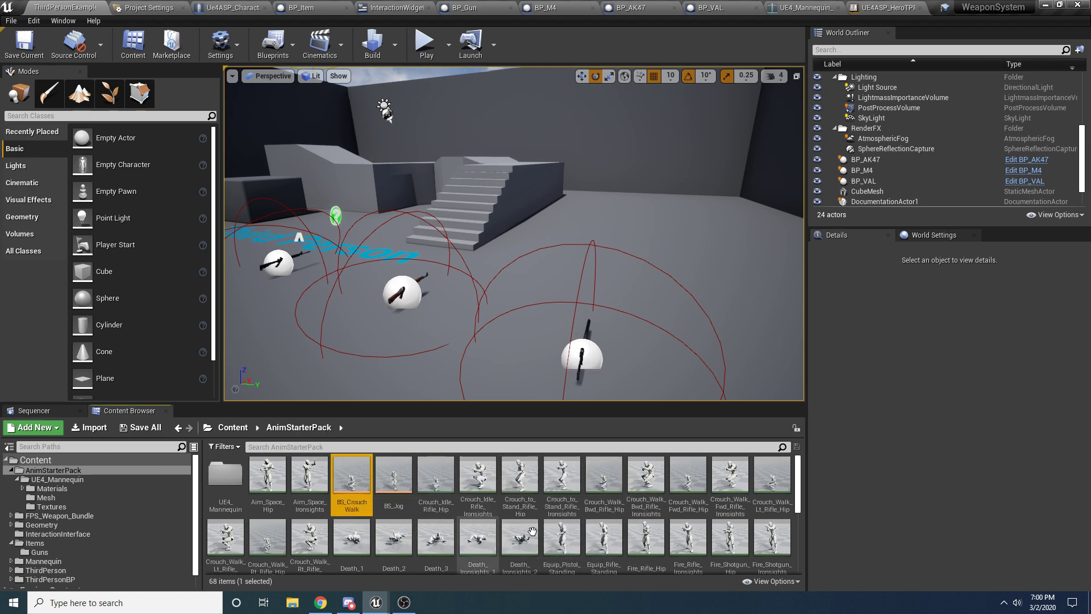
left_click(392, 479)
right_click(392, 479)
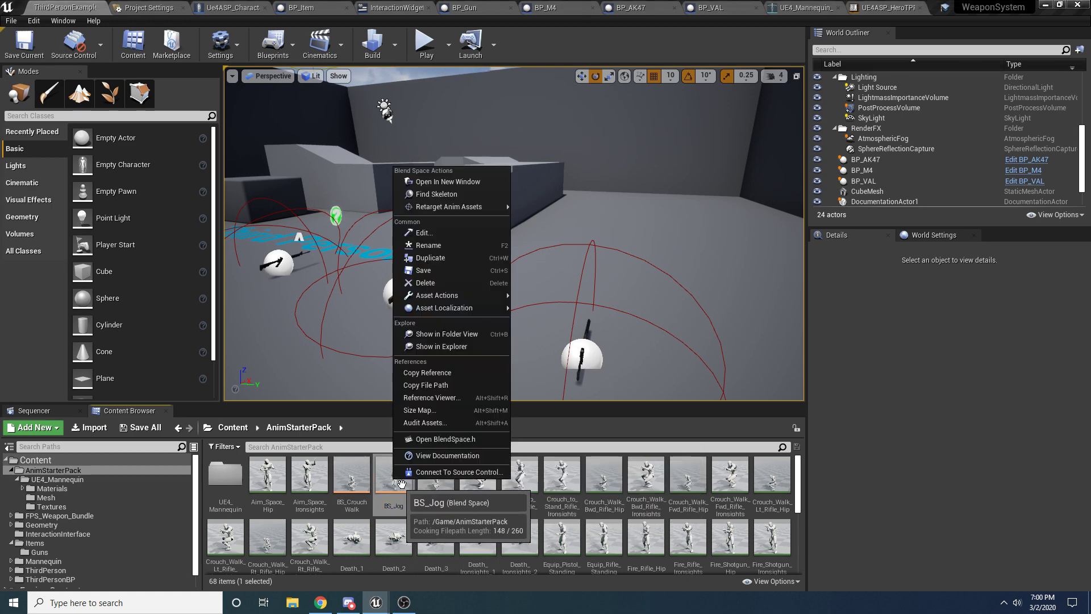
left_click(442, 261)
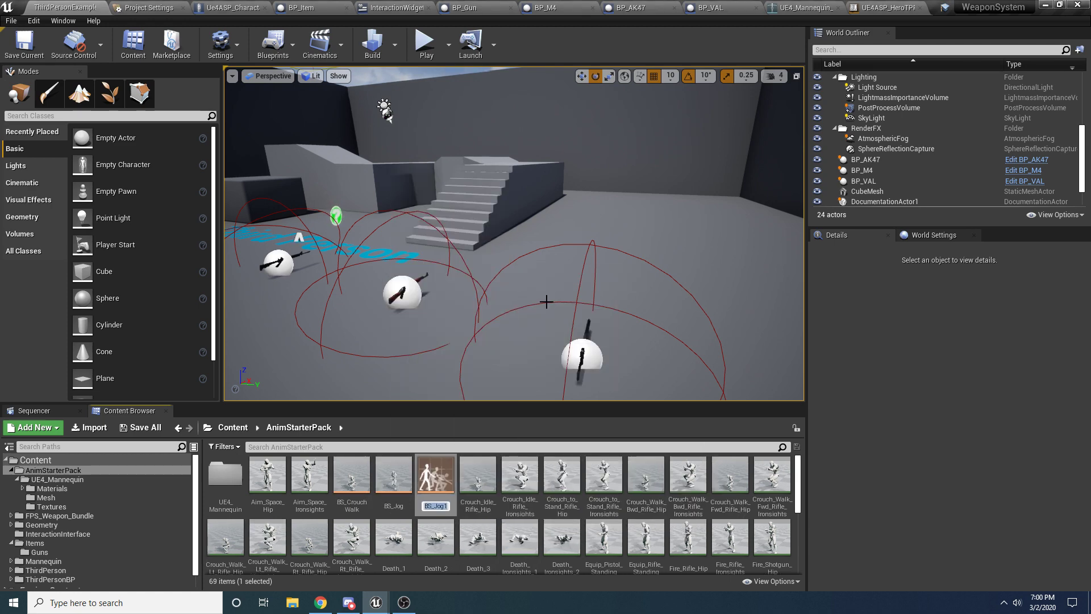
type("BS_Jog")
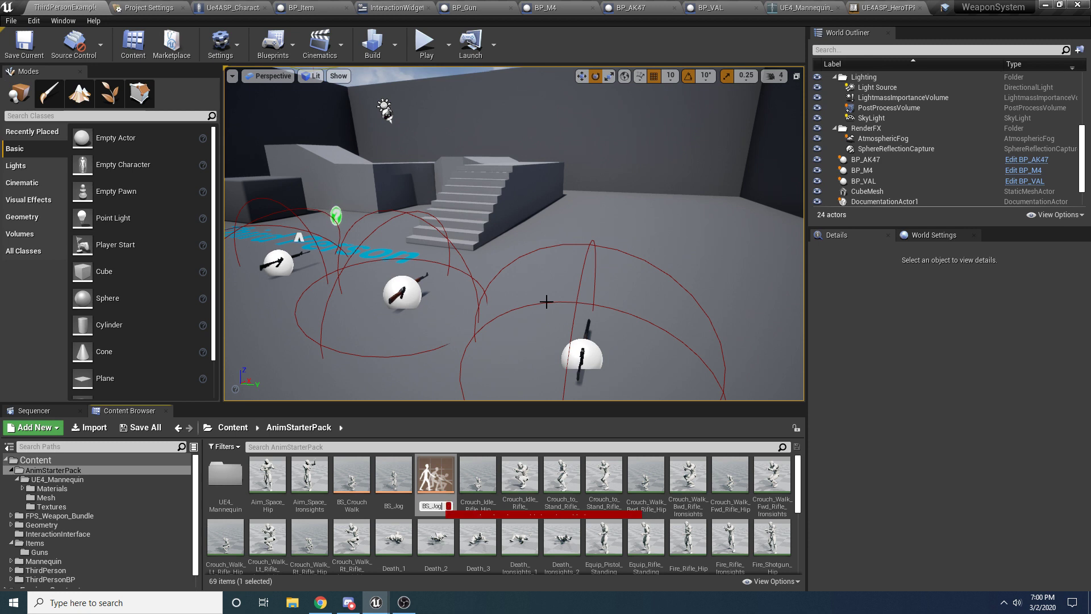
type("Ironsi")
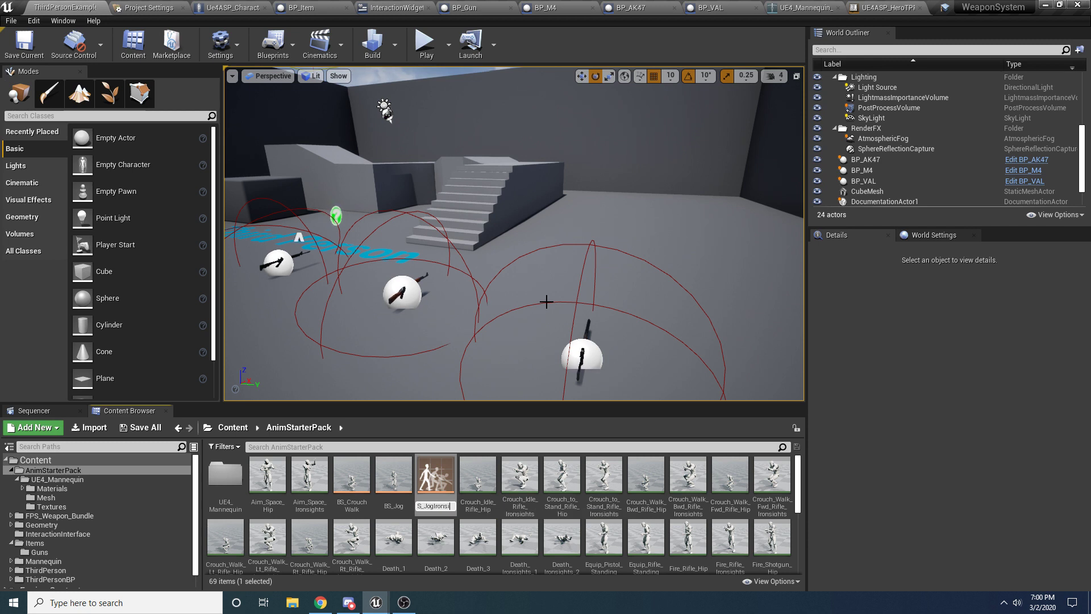
type("ghts")
key("Return")
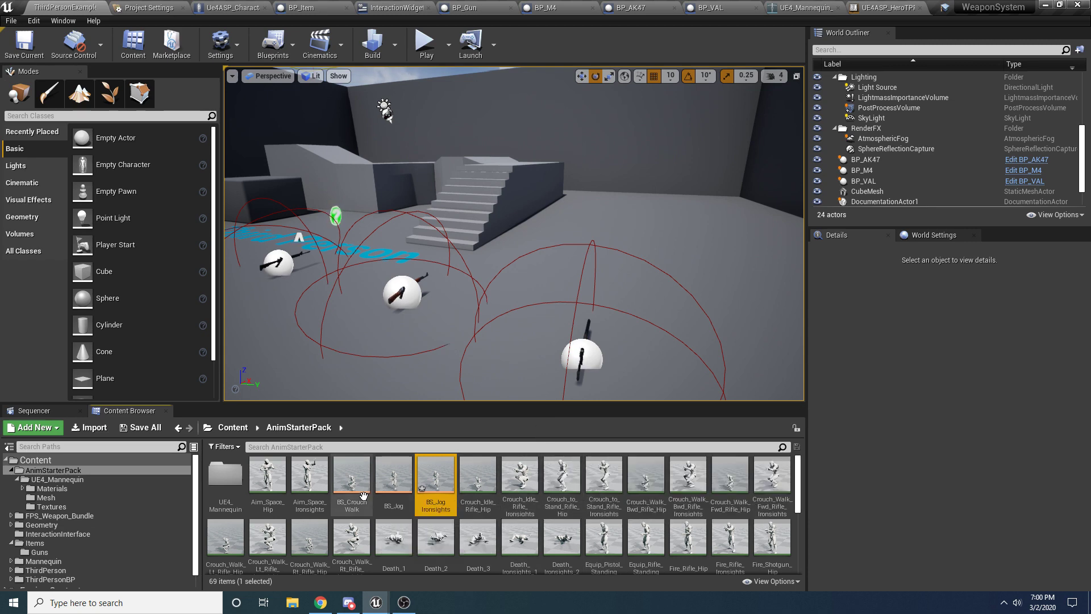
Step: Duplicate the BS_CrouchWalk blend space and name the copy BS_CrouchWalkIronsights
left_click(352, 480)
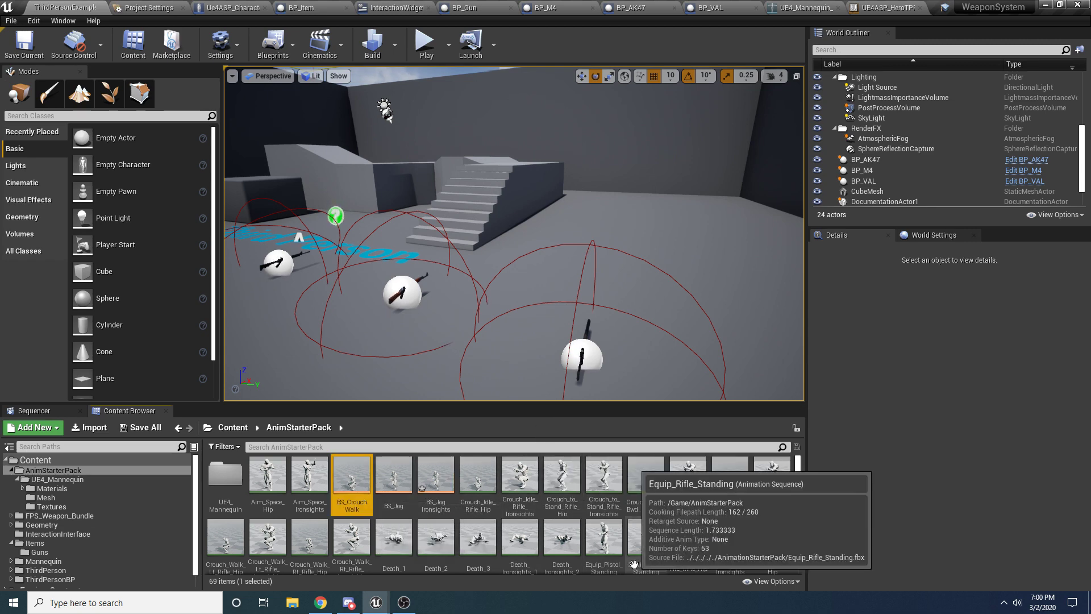
right_click(353, 482)
left_click(414, 258)
type("B")
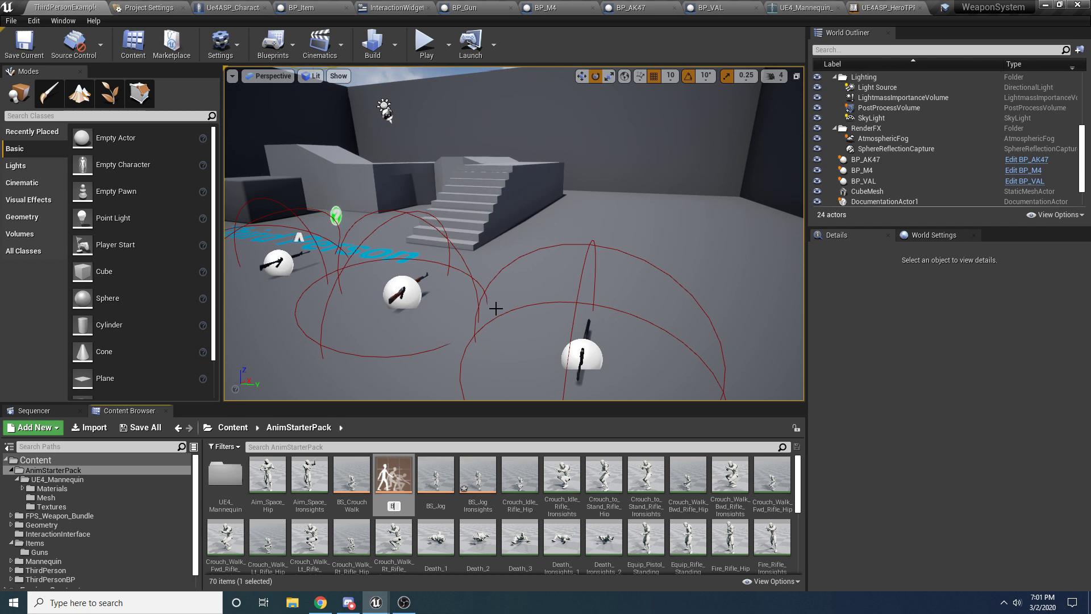
type("S_CrouchWalkIron")
type("sights")
key("Return")
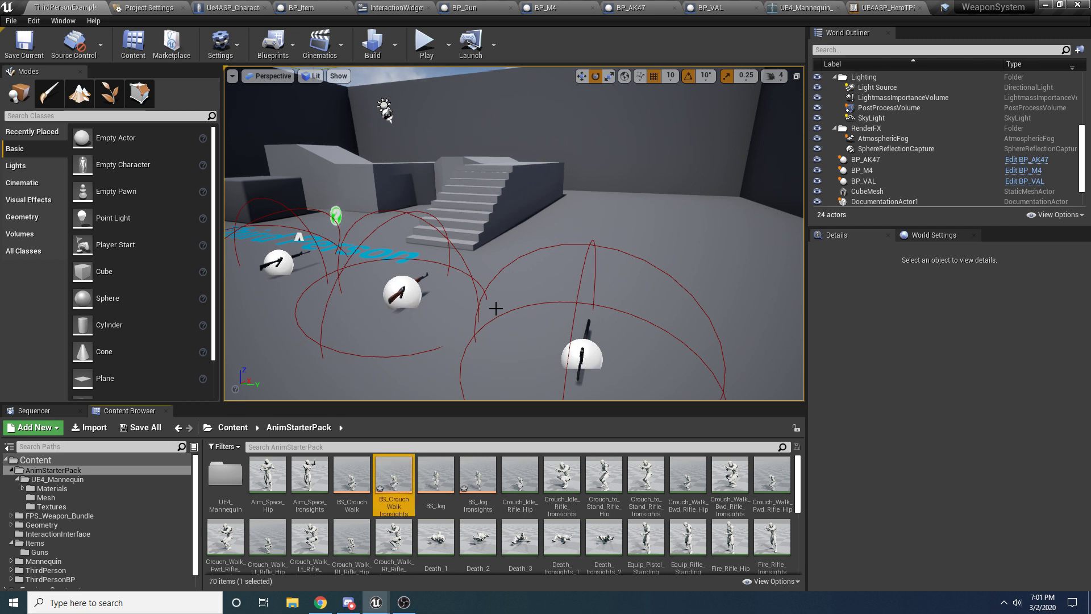
Step: Open BS_JogIronsights and examine its preview animation and the sample points across the Direction and Speed grid
left_click(483, 474)
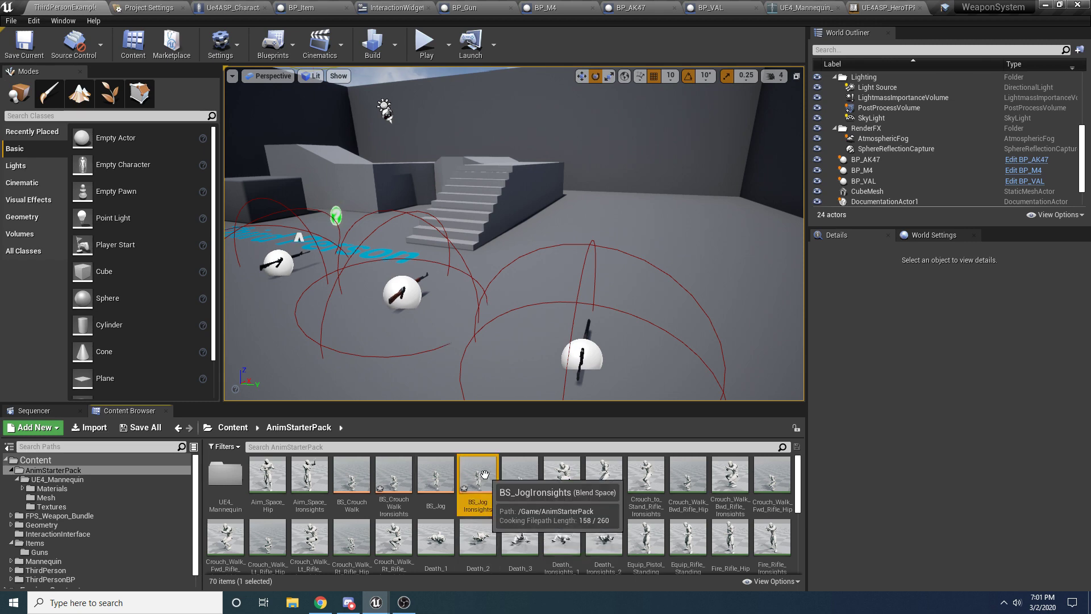
double_click(483, 474)
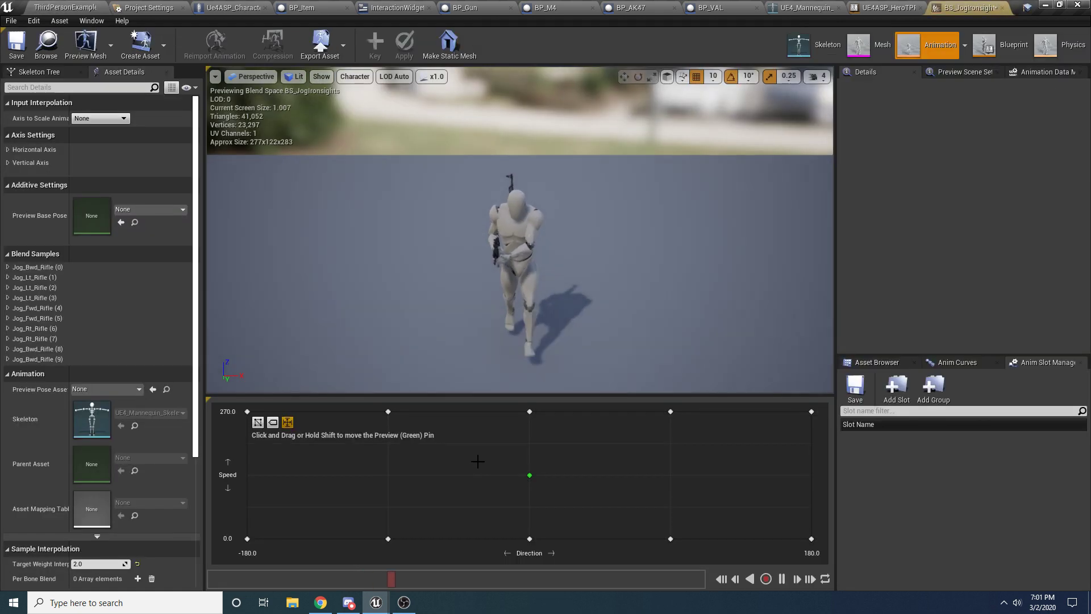
left_click_drag(530, 475, 946, 594)
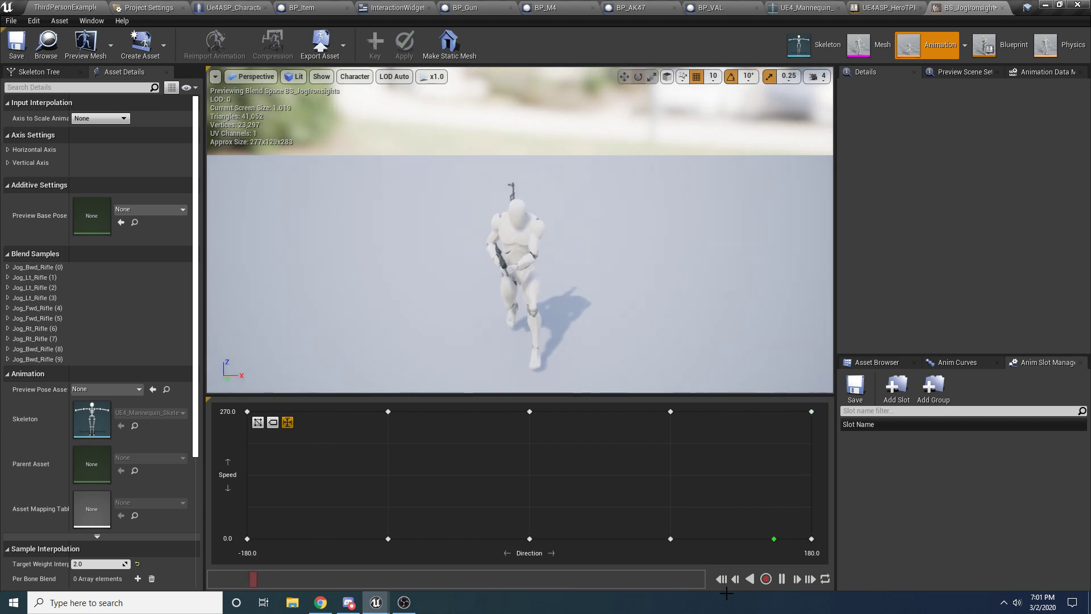
left_click_drag(726, 593, 134, 309)
left_click_drag(602, 306, 1010, 333)
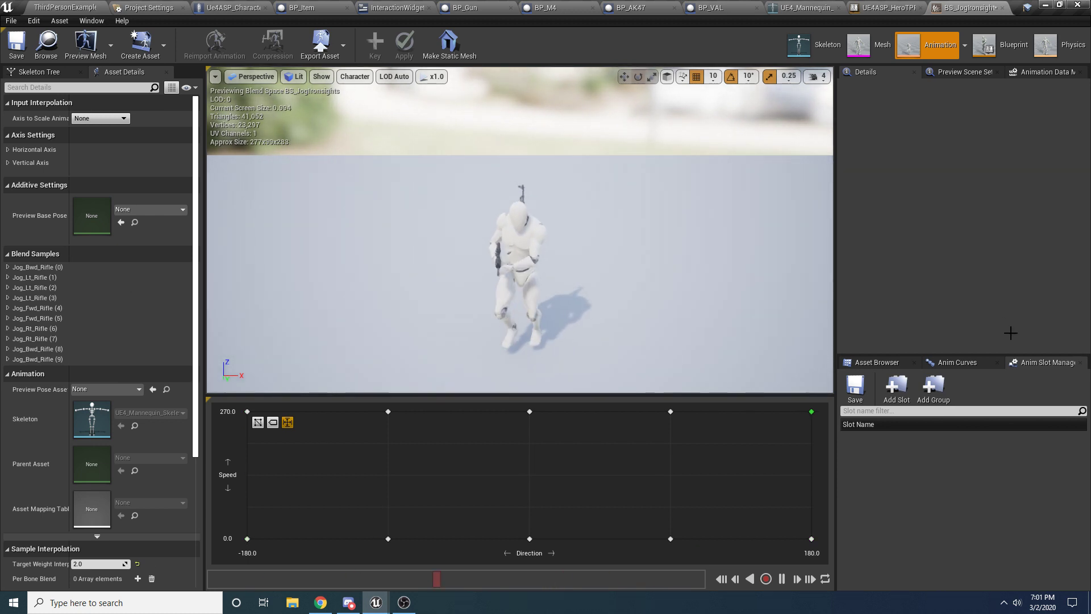
right_click_drag(575, 215, 721, 219)
mouse_move(656, 305)
right_mouse_down()
mouse_move(654, 296)
mouse_move(656, 309)
right_mouse_up()
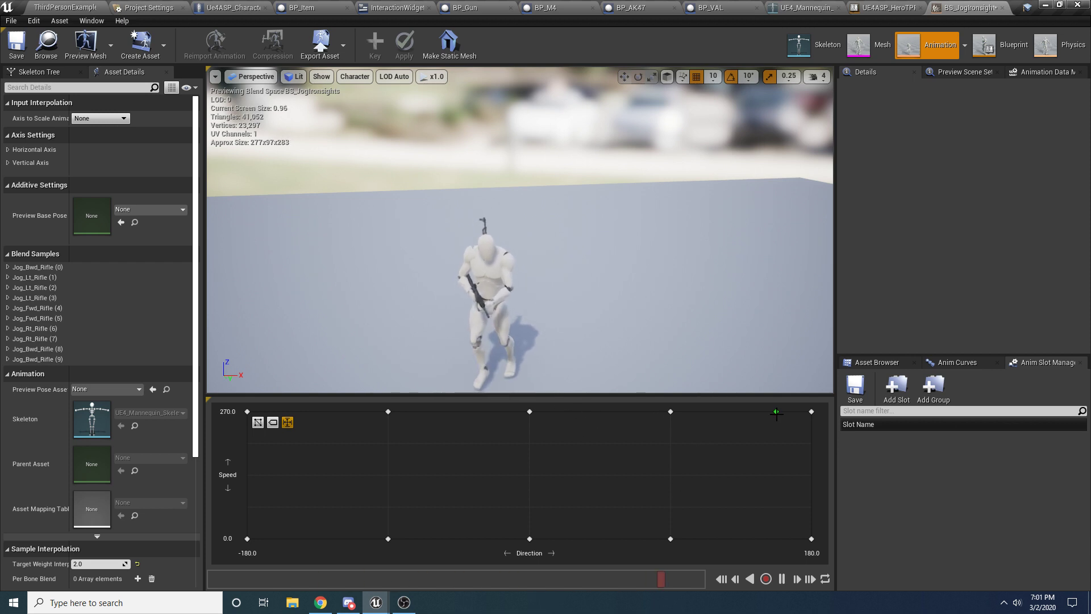
key("shift")
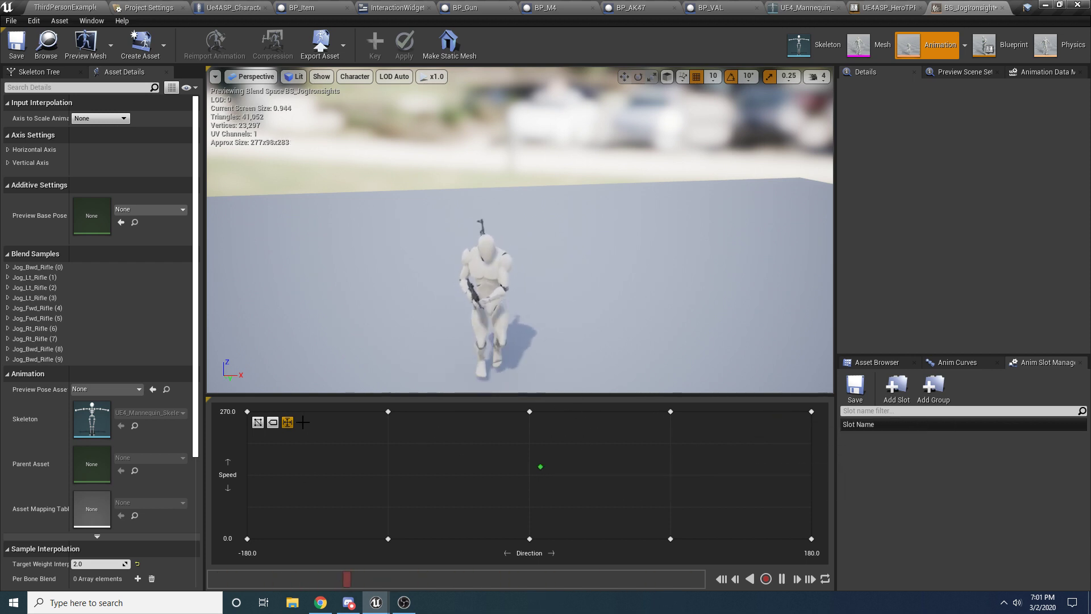
mouse_move(247, 411)
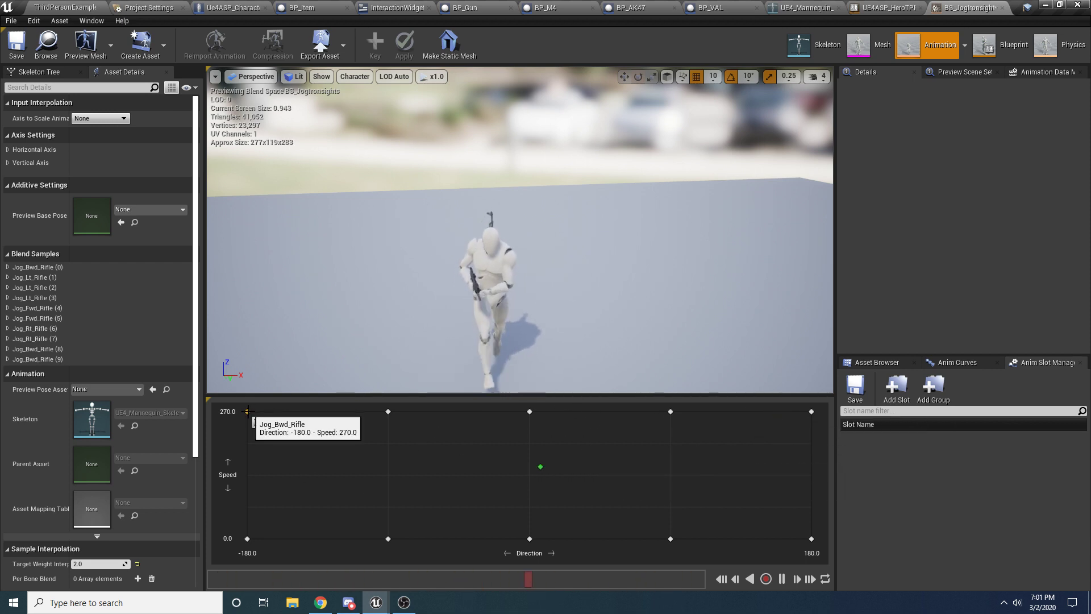
mouse_move(247, 539)
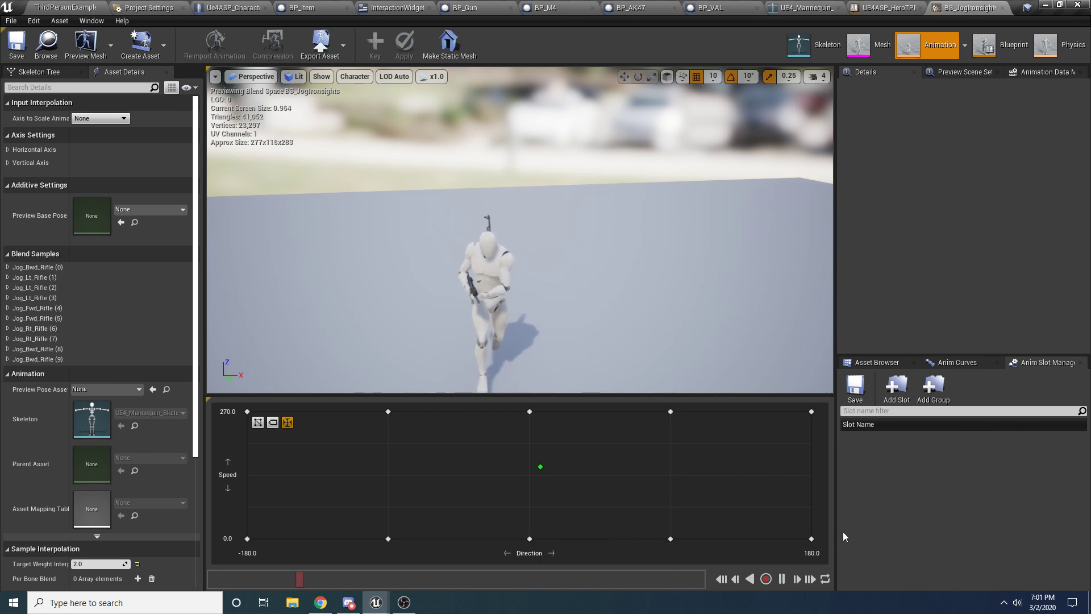
mouse_move(812, 537)
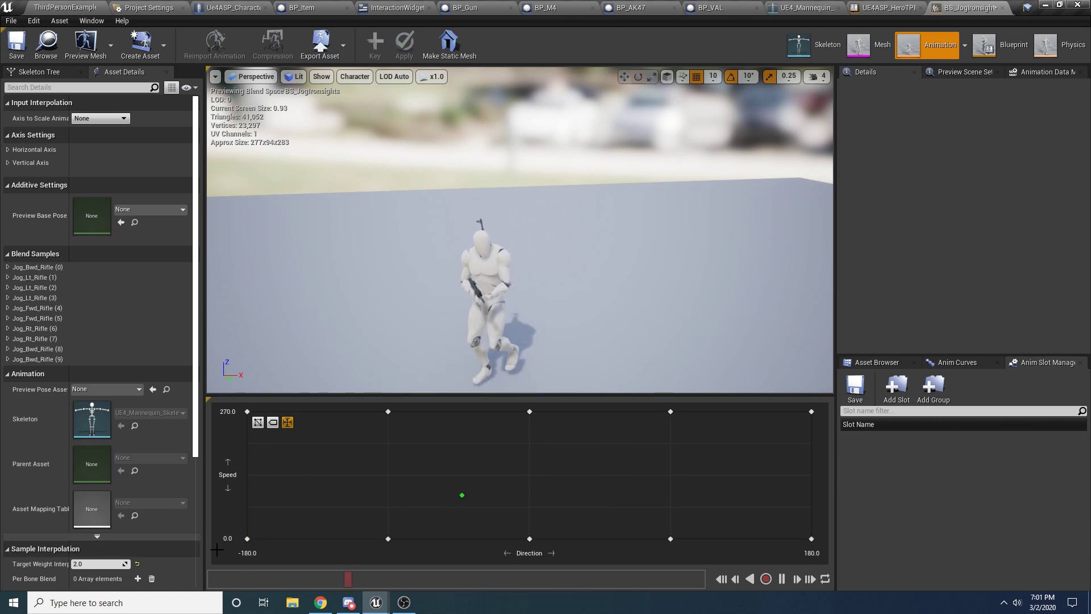
Step: Show the available animation assets beside the blend space and filter them by "ironsight"
left_click(248, 538)
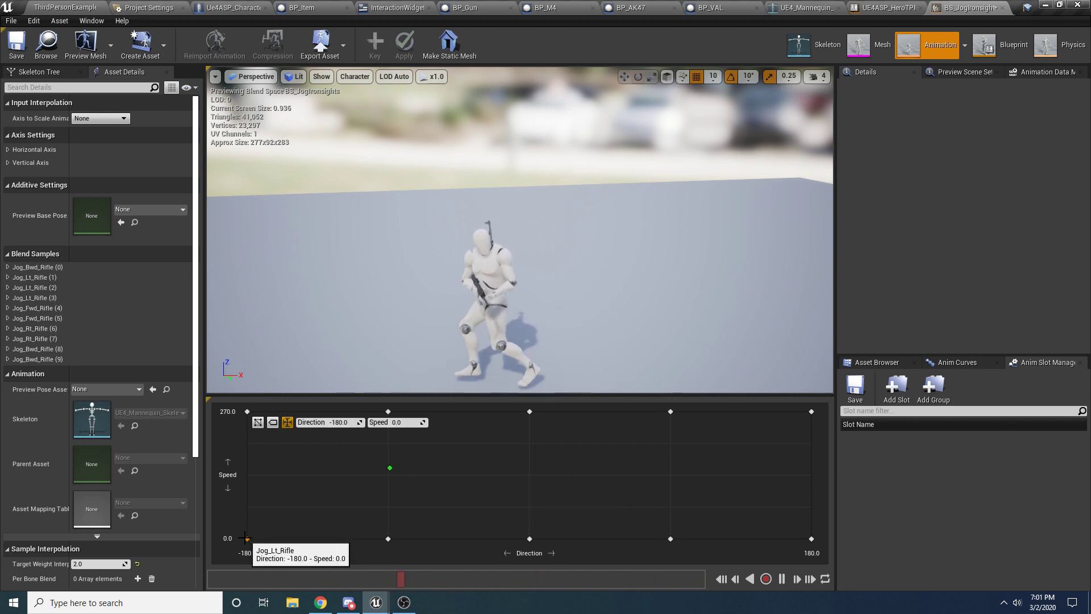
left_click(886, 410)
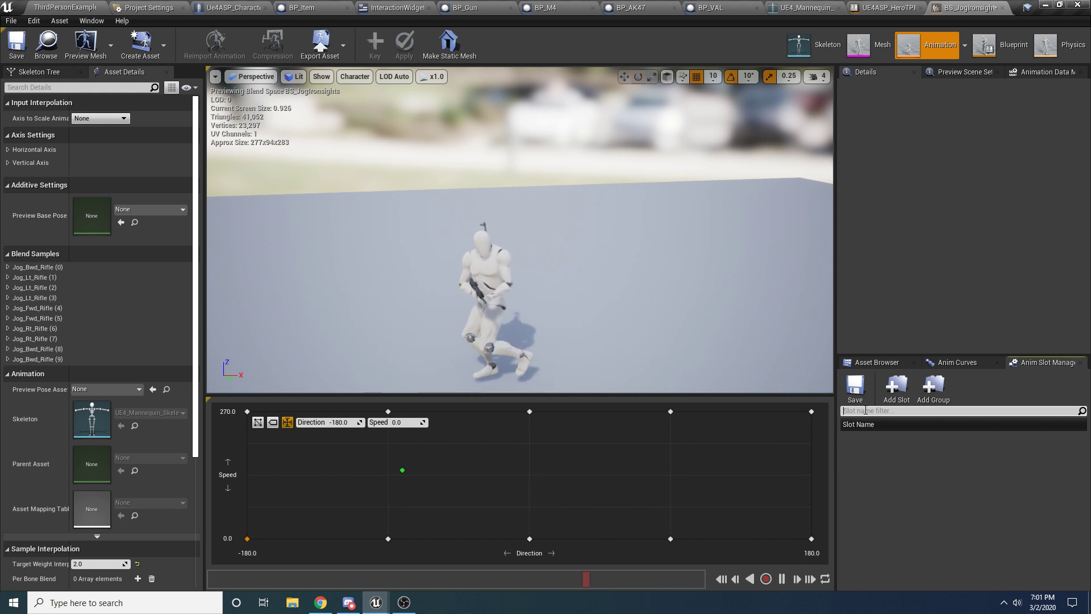
left_click(878, 362)
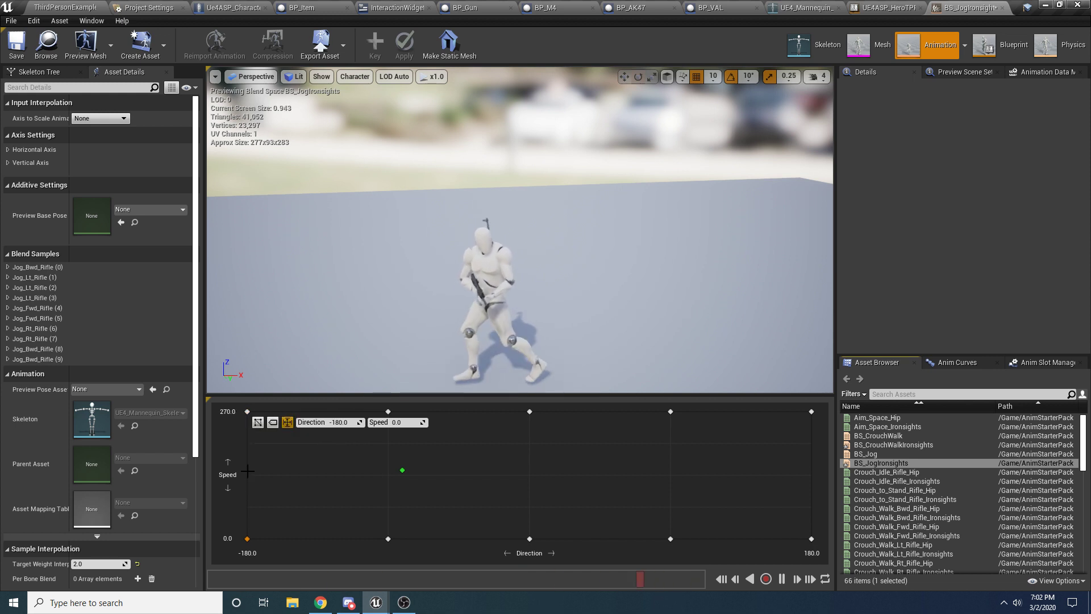
left_click(882, 406)
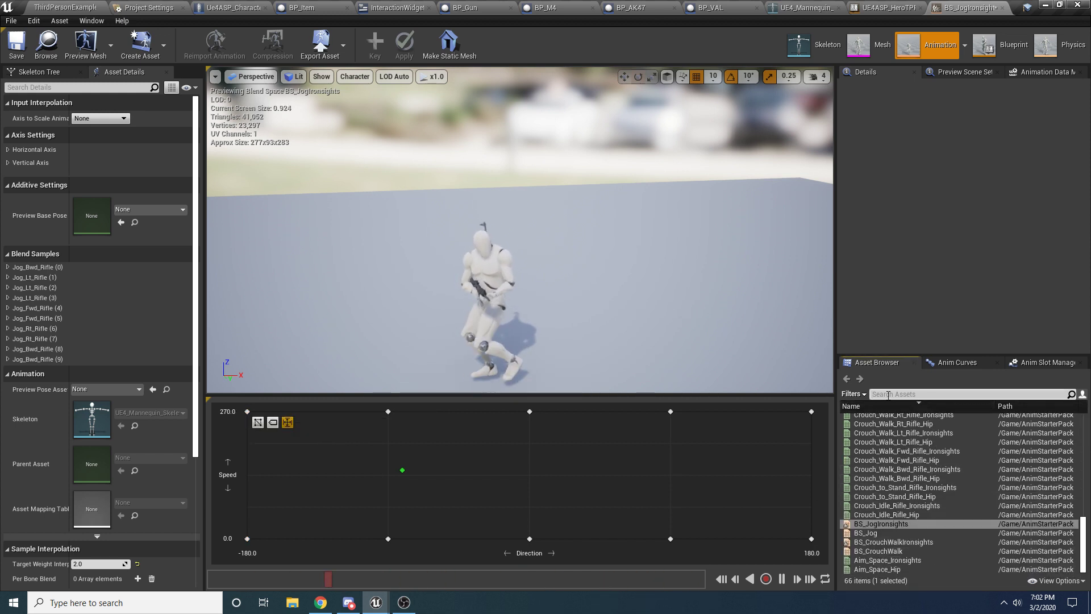
left_click(888, 394)
type("ironsight")
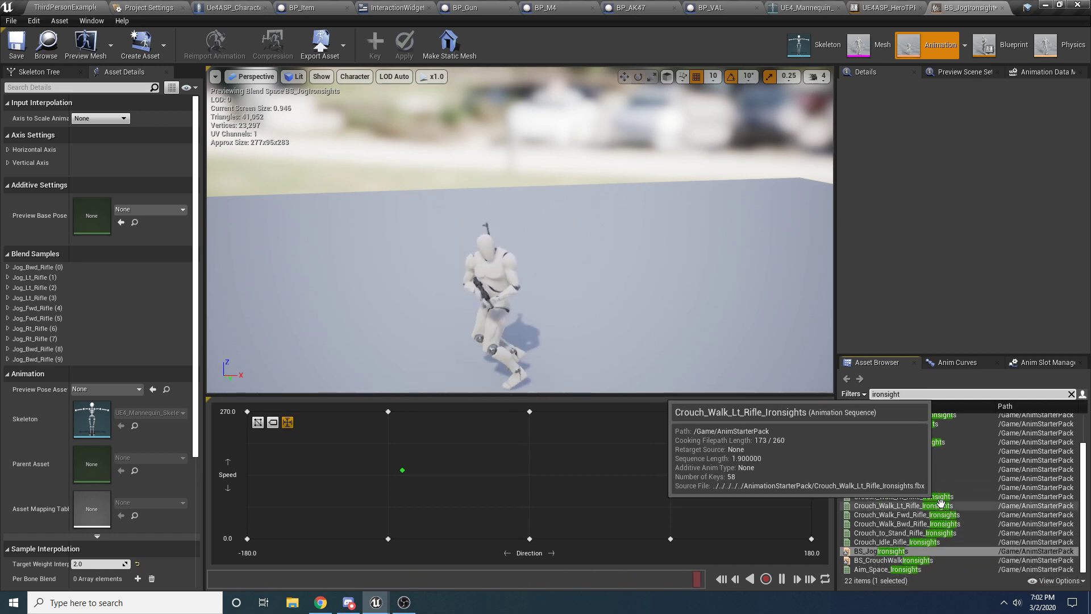
scroll(935, 503, "up", 2)
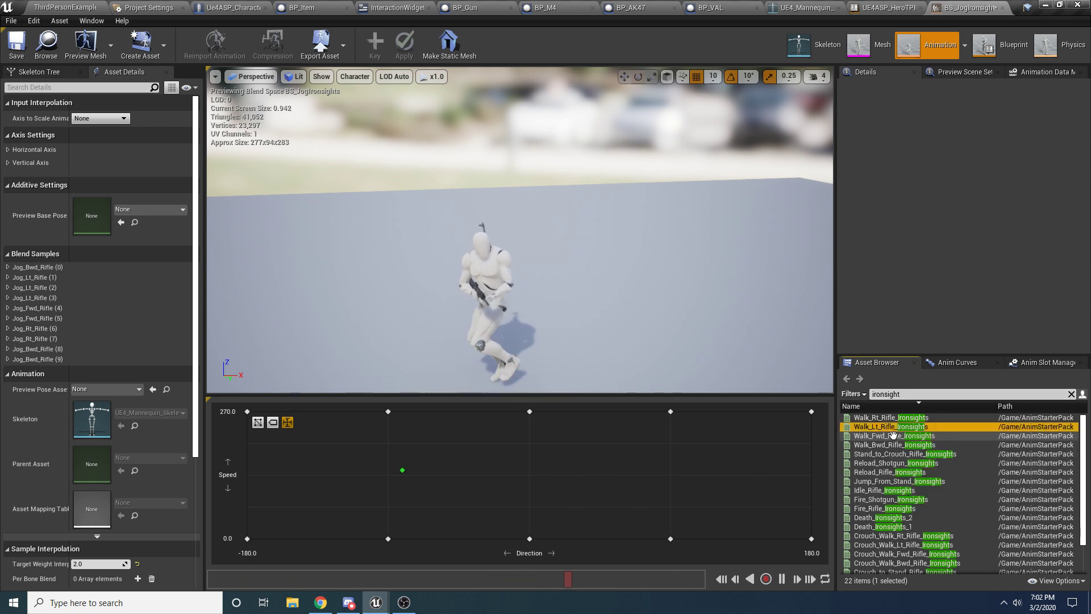
Step: Try assigning Walk_Lt_Rifle_Ironsights to the Direction -180 samples at Speed 270 and Speed 0
left_click_drag(911, 428, 248, 411)
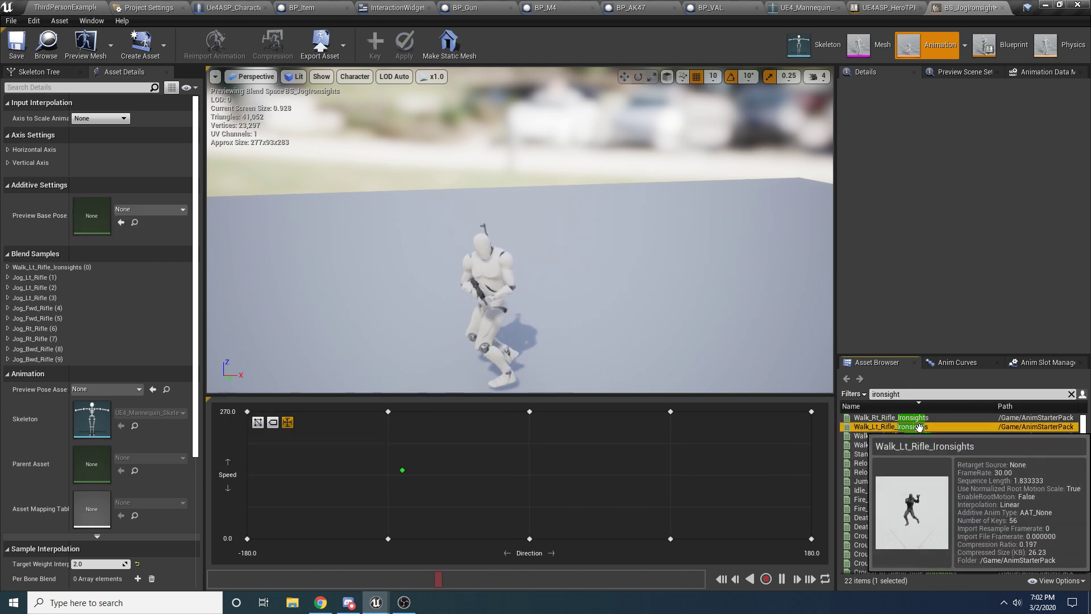
left_click_drag(890, 426, 247, 551)
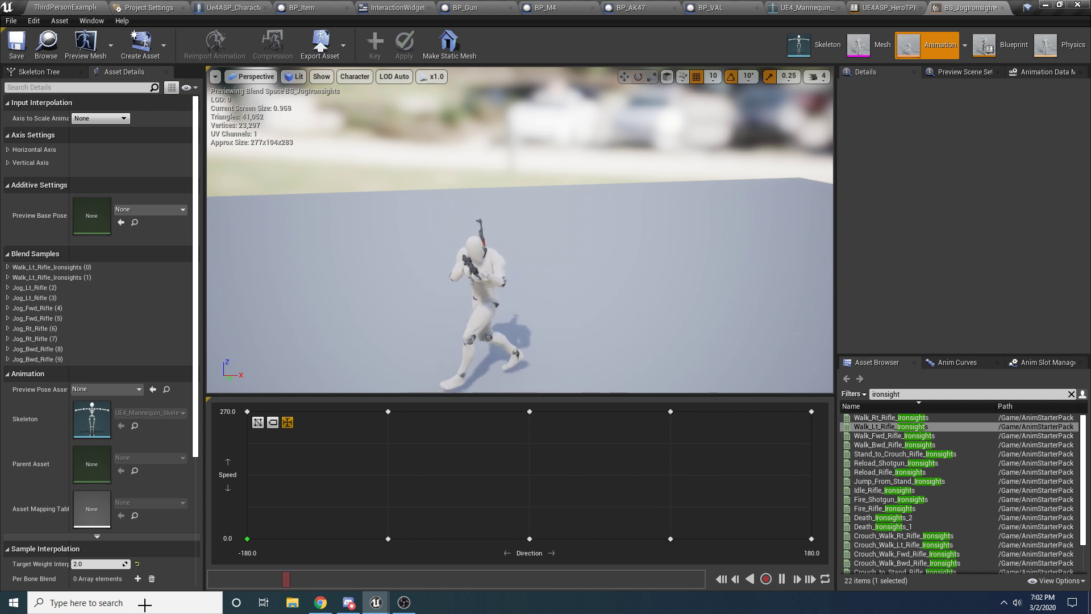
mouse_move(249, 540)
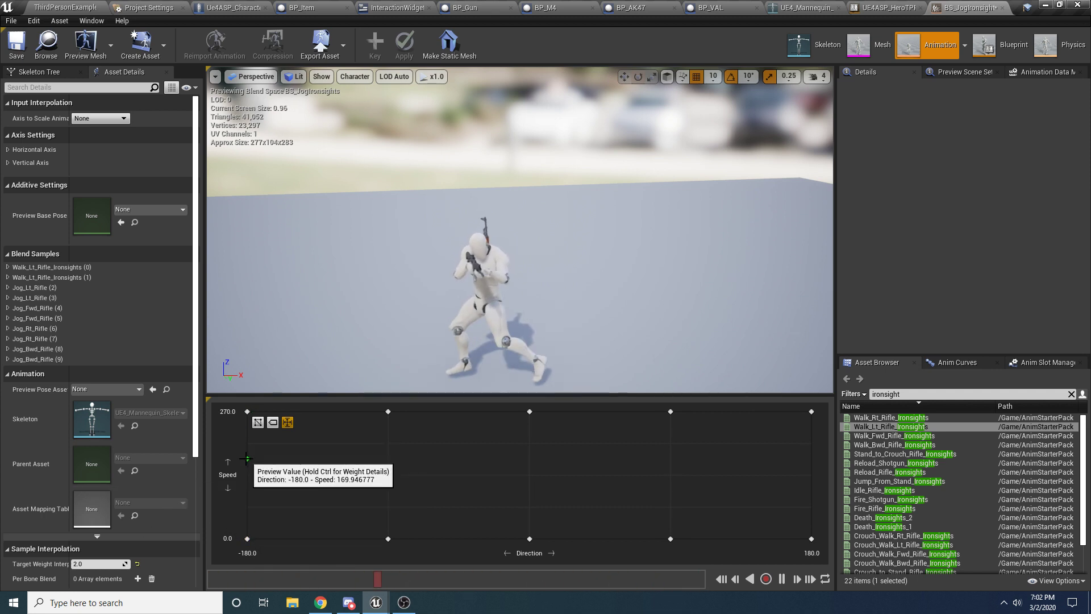
mouse_move(246, 410)
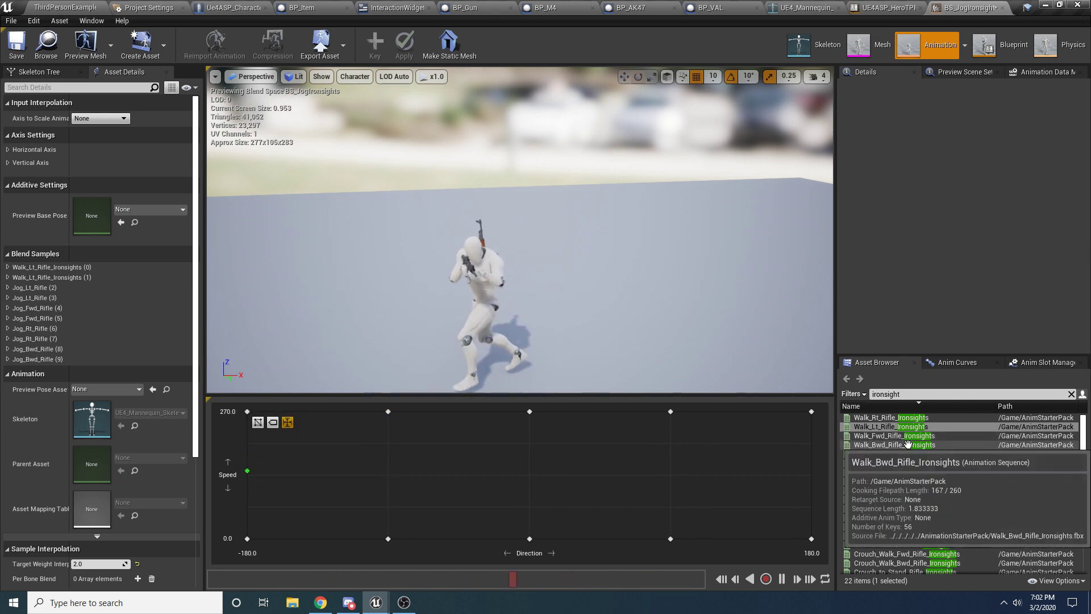
Step: Replace both speed samples at Direction -180 with Walk_Bwd_Rifle_Ironsights, at -90 with Walk_Lt_Rifle_Ironsights, and at 0 with Walk_Fwd_Rifle_Ironsights
left_click_drag(917, 445, 247, 411)
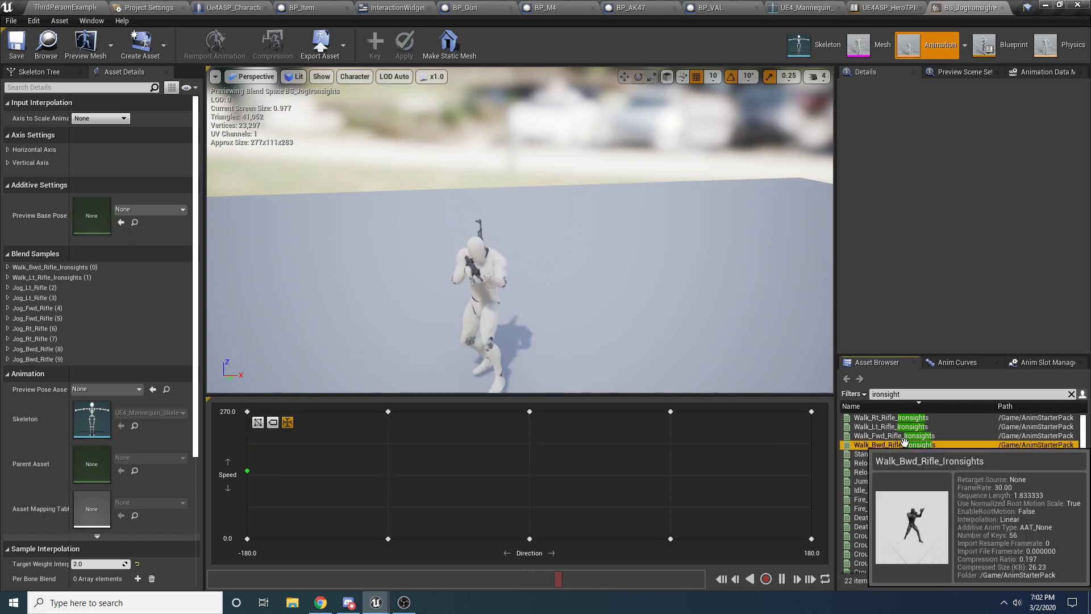
left_click_drag(900, 444, 247, 538)
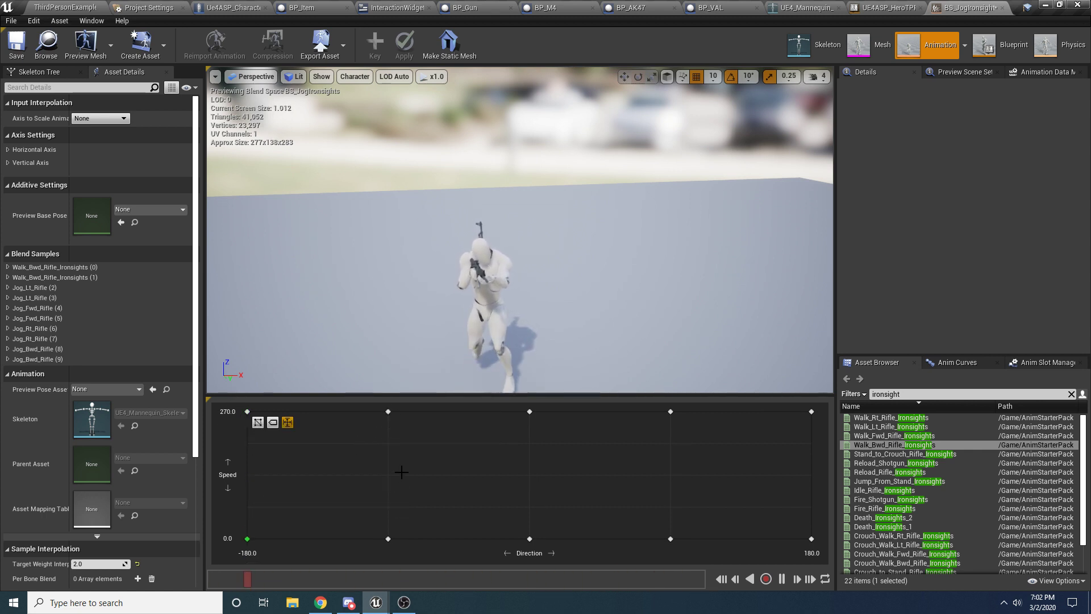
left_click_drag(890, 426, 388, 537)
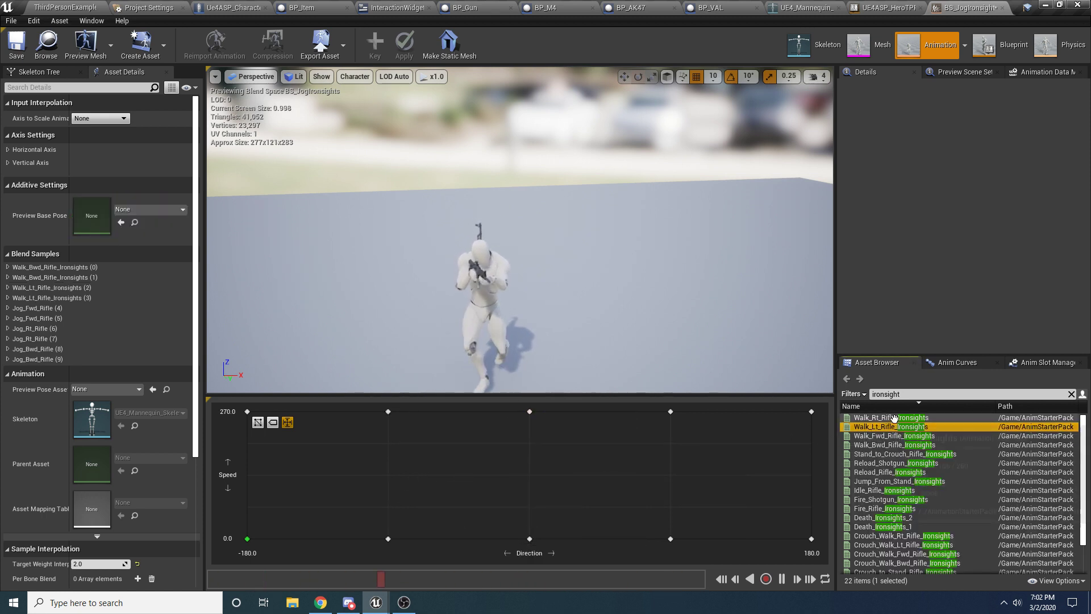
left_click_drag(892, 436, 531, 411)
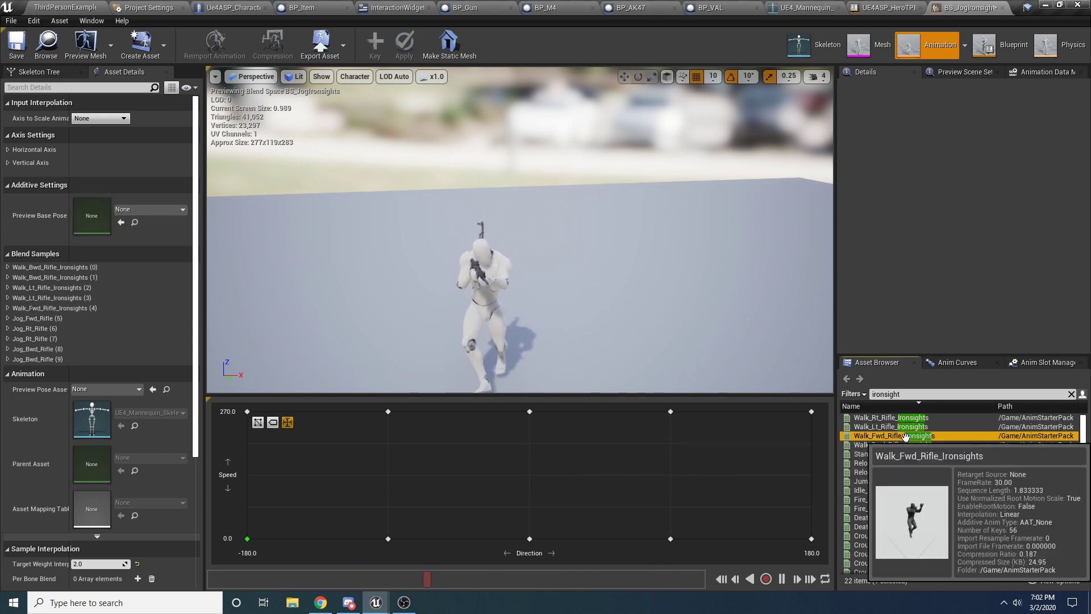
left_click_drag(892, 435, 529, 538)
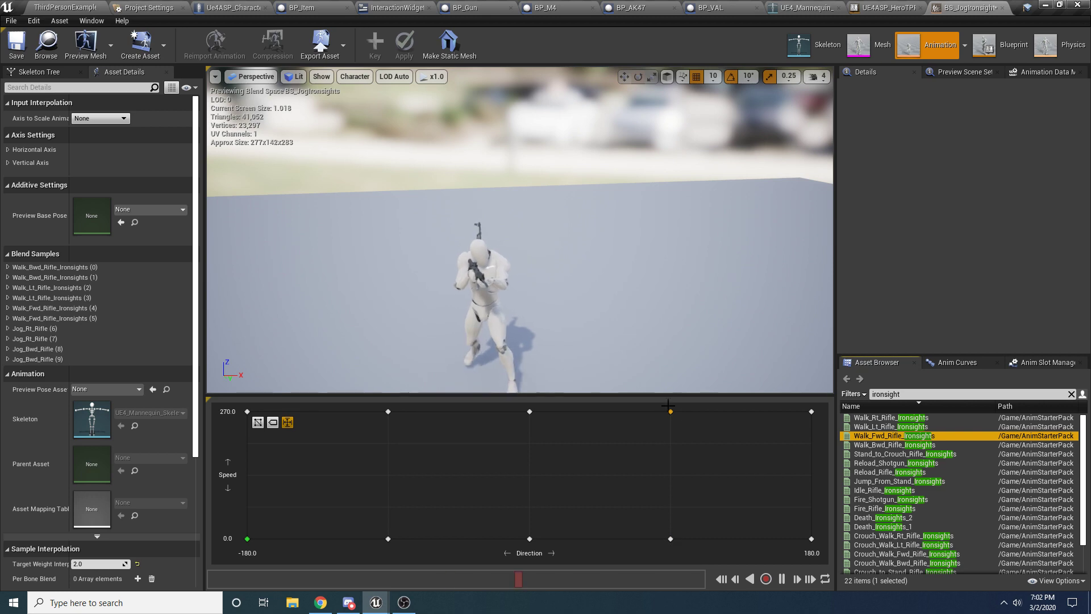
Step: Assign Walk_Rt_Rifle_Ironsights to both speed samples at Direction 90 and Walk_Bwd_Rifle_Ironsights to both at Direction 180, then save all assets
left_click_drag(891, 417, 671, 538)
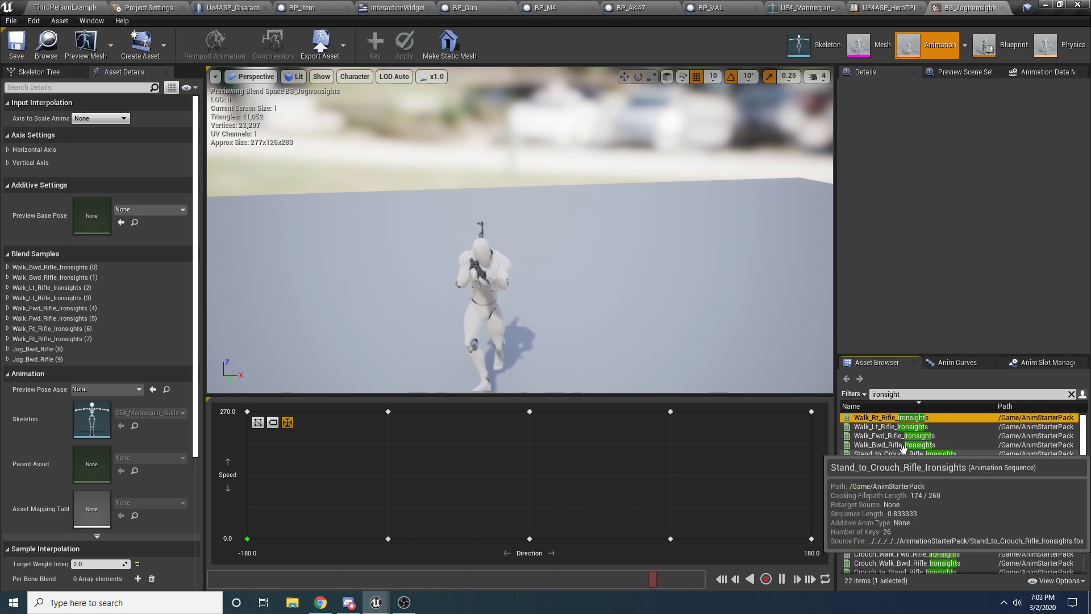
left_click_drag(869, 444, 809, 538)
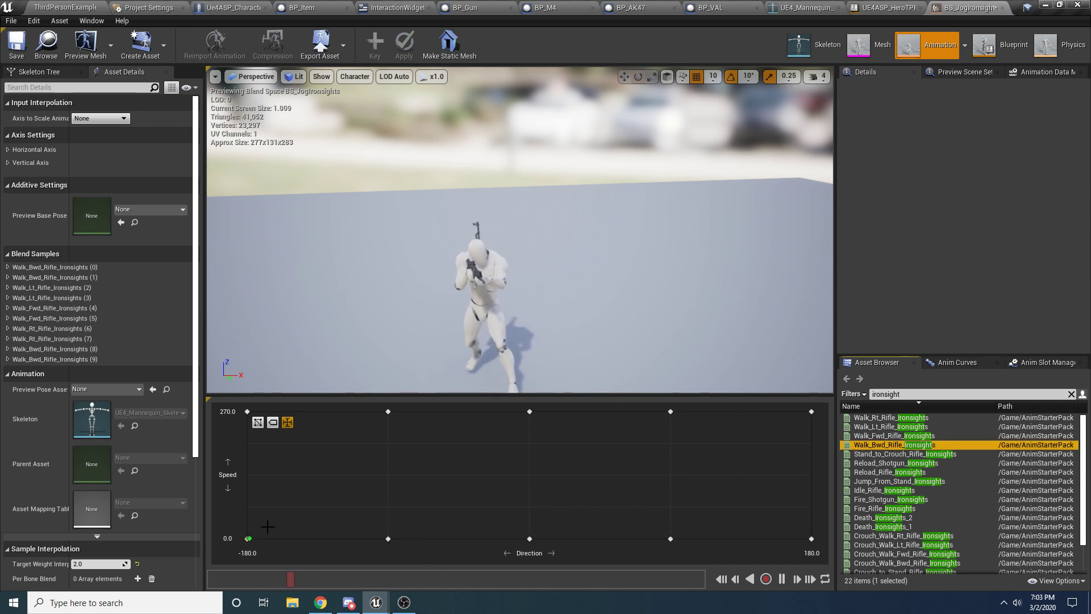
left_click_drag(250, 538, 638, 547)
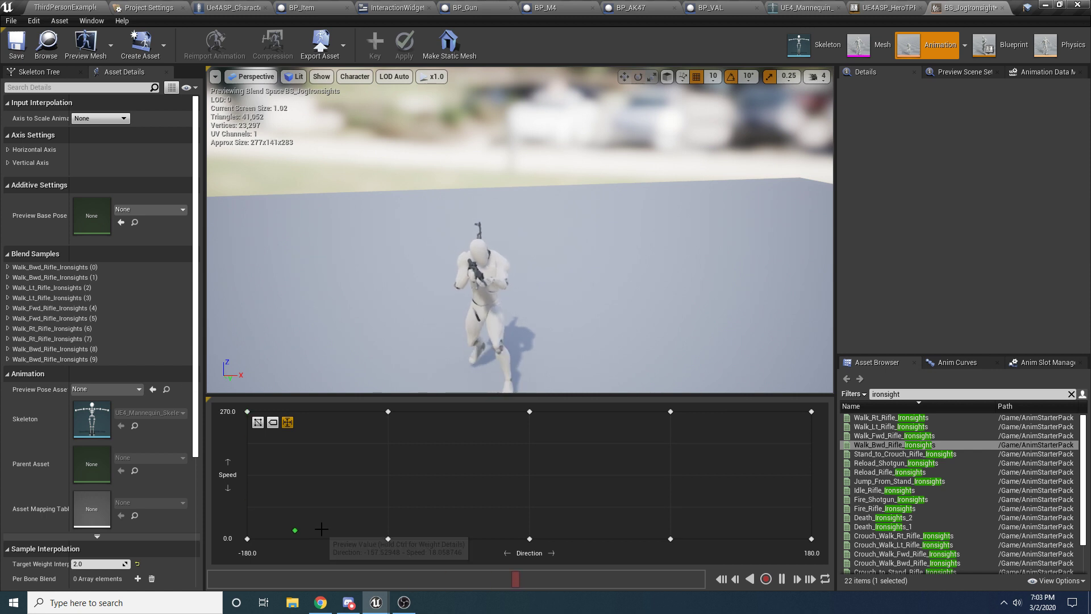
left_click(11, 20)
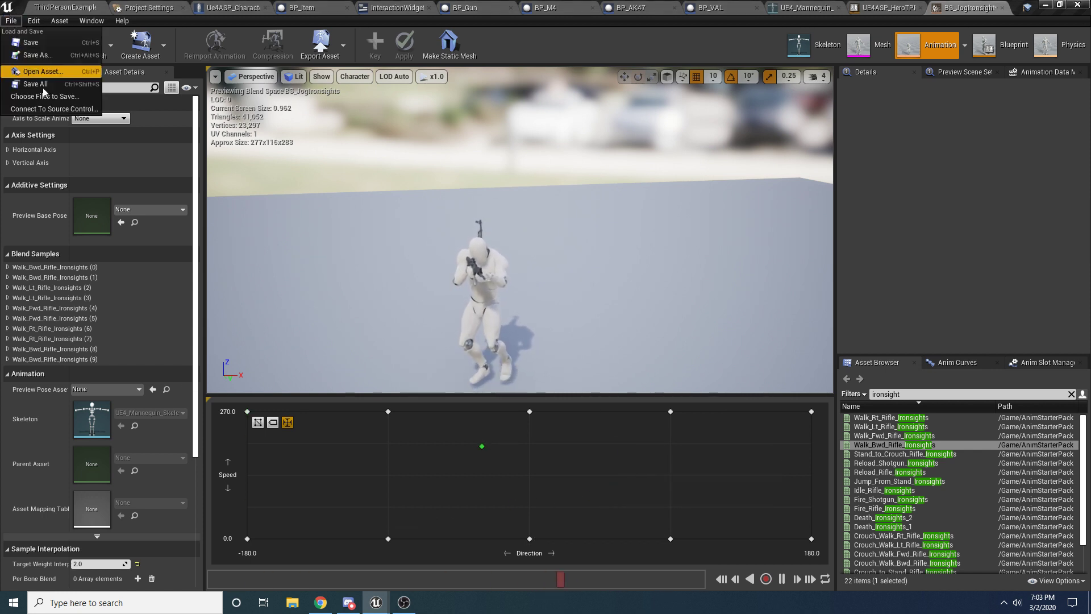
left_click(44, 79)
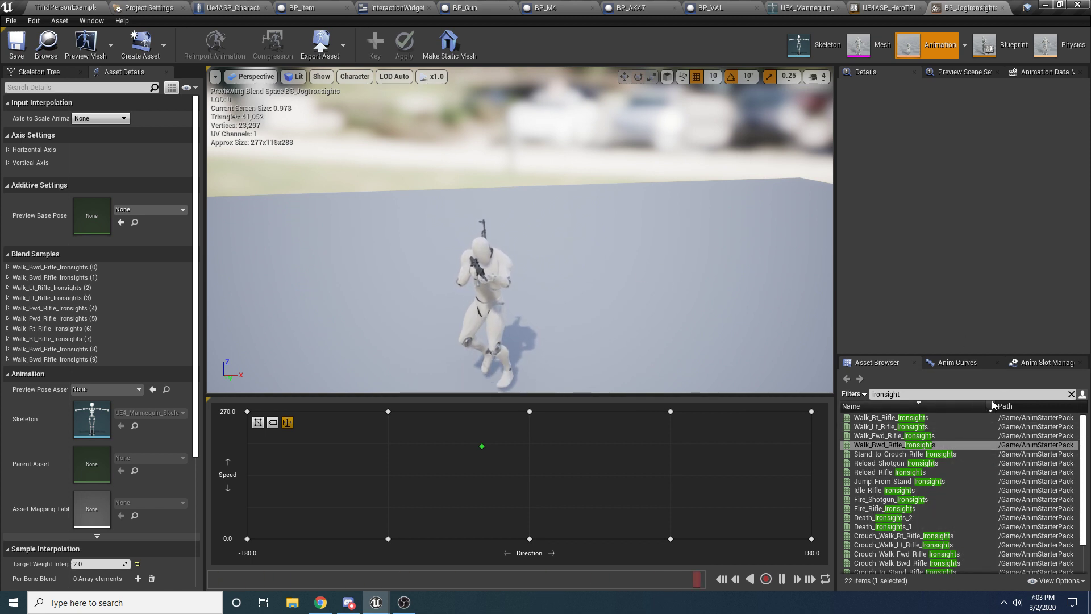
Step: Open the BS_CrouchWalkIronsights blend space from the AnimStarterPack folder and select its sample at Direction -180, Speed 0
left_click(46, 44)
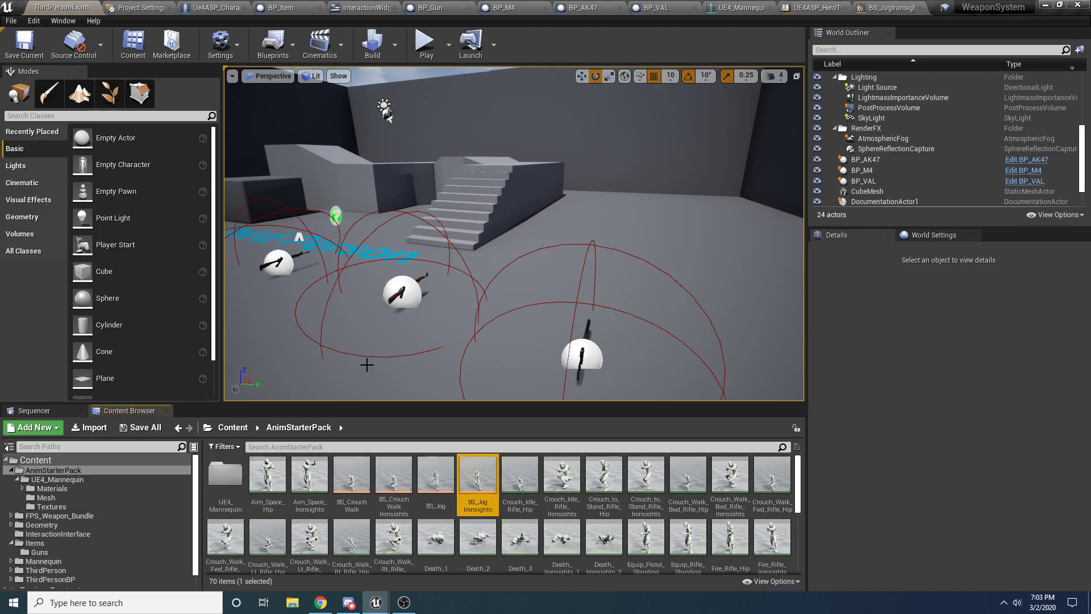
double_click(406, 475)
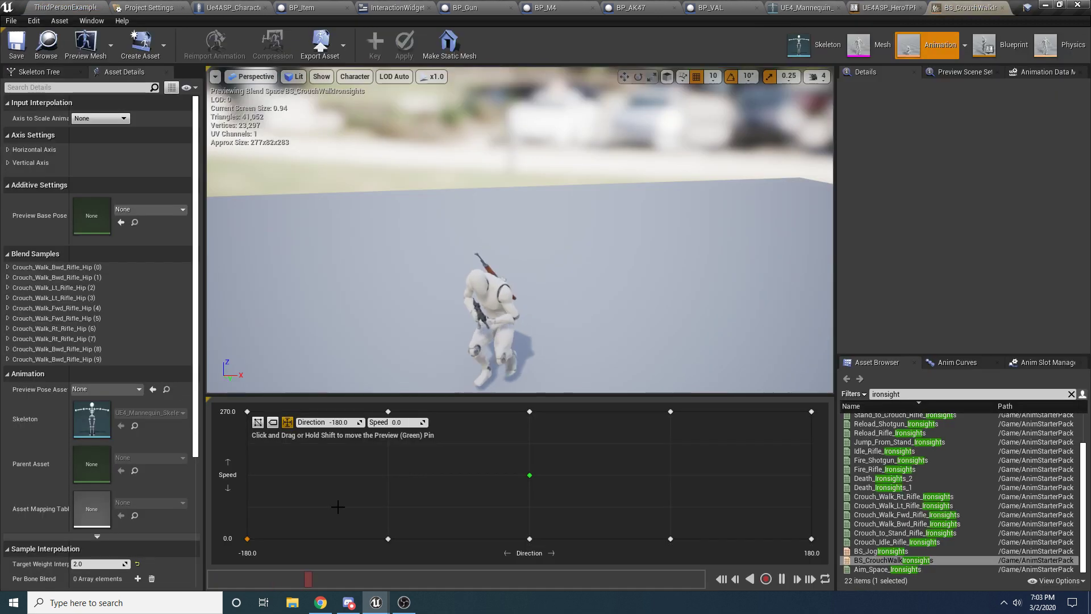
left_click(247, 539)
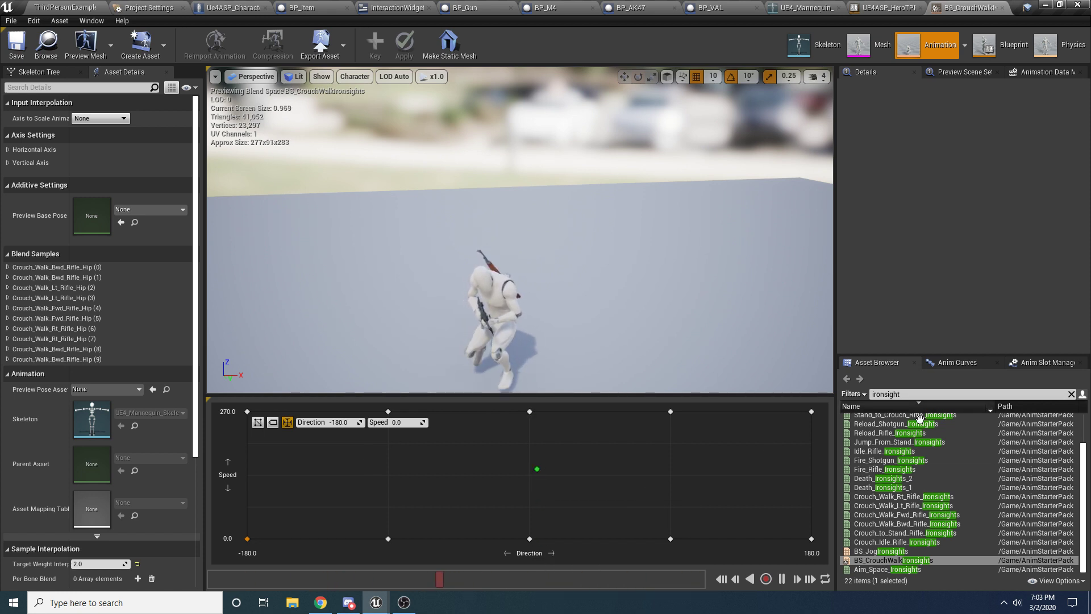
Step: Replace both speed samples at Direction -180 with Crouch_Walk_Bwd_Rifle_Ironsights and both at -90 with Crouch_Walk_Lt_Rifle_Ironsights
left_click(871, 497)
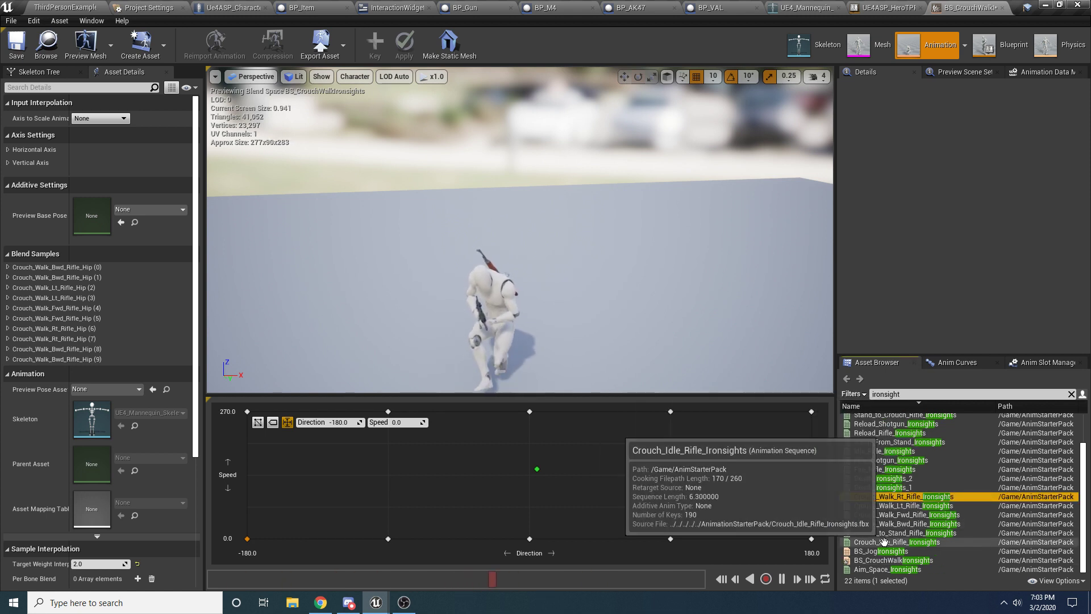
left_click(916, 523)
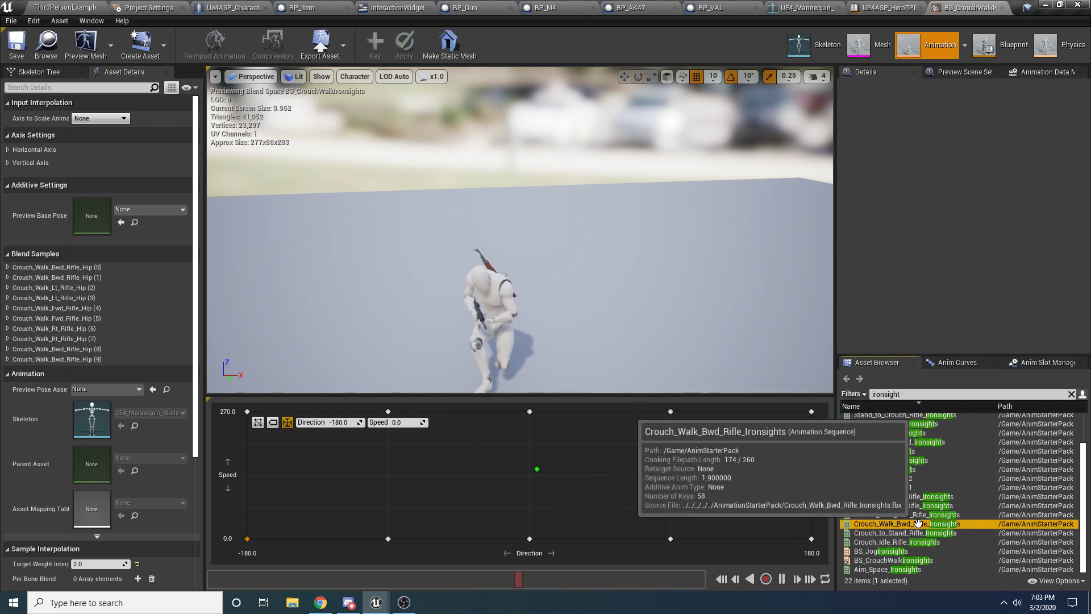
left_click_drag(918, 523, 248, 411)
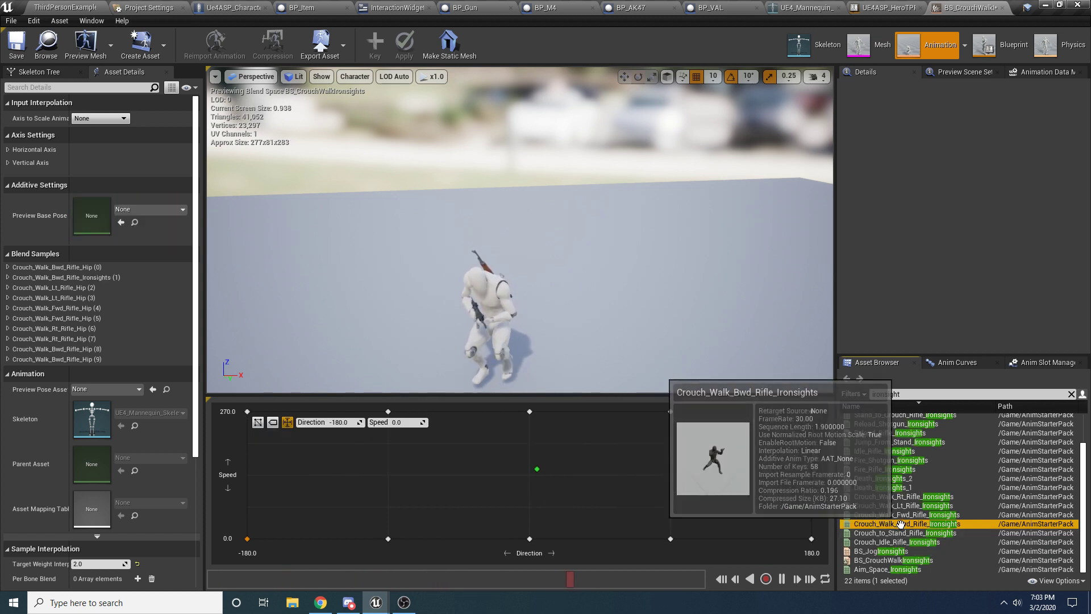
left_click_drag(901, 524, 247, 538)
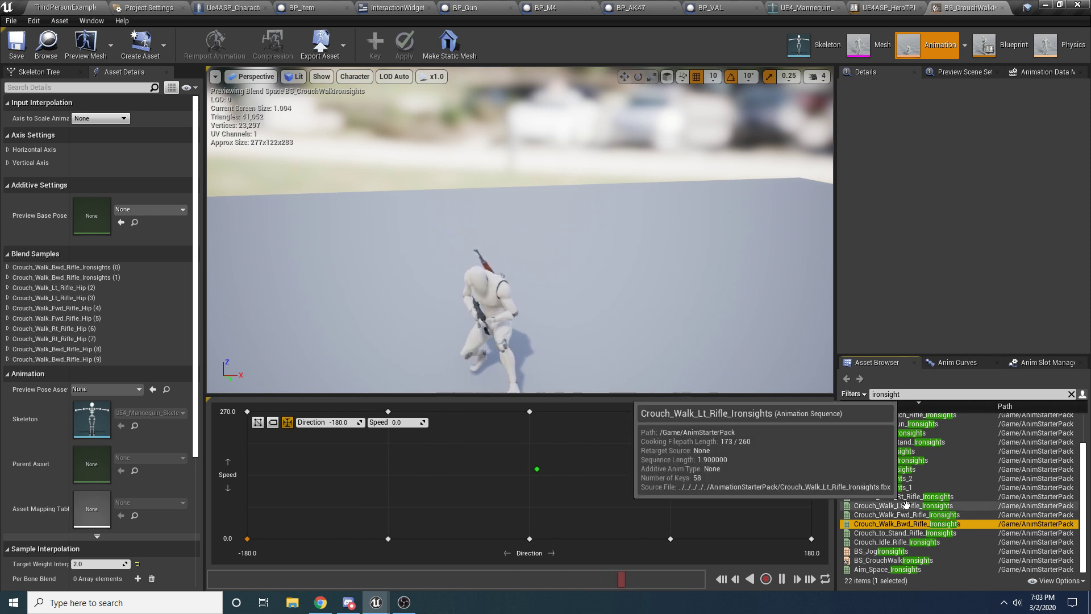
left_click_drag(904, 505, 388, 411)
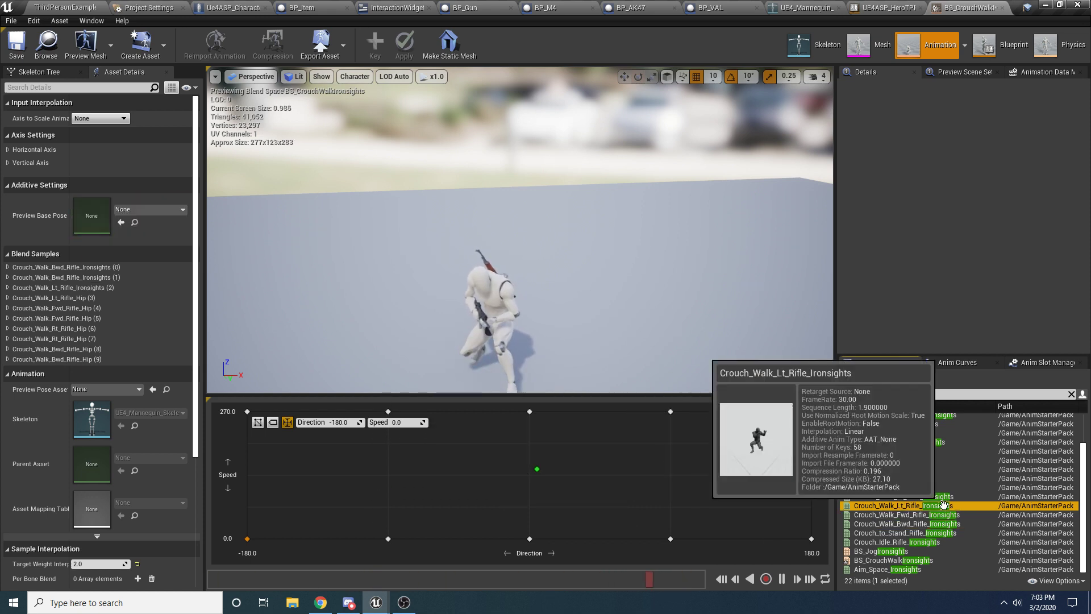
left_click_drag(944, 505, 386, 538)
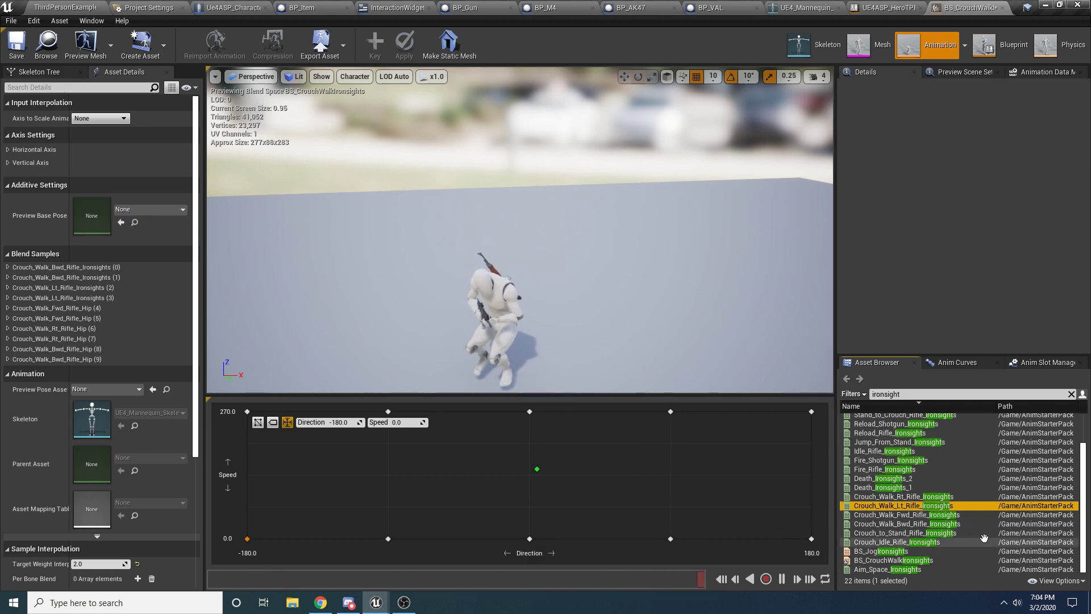
Step: Assign Crouch_Walk_Fwd_Rifle_Ironsights at Direction 0, Crouch_Walk_Rt_Rifle_Ironsights at 90 and Crouch_Walk_Bwd_Rifle_Ironsights at 180 for both speeds, and save all
left_click_drag(922, 515, 530, 411)
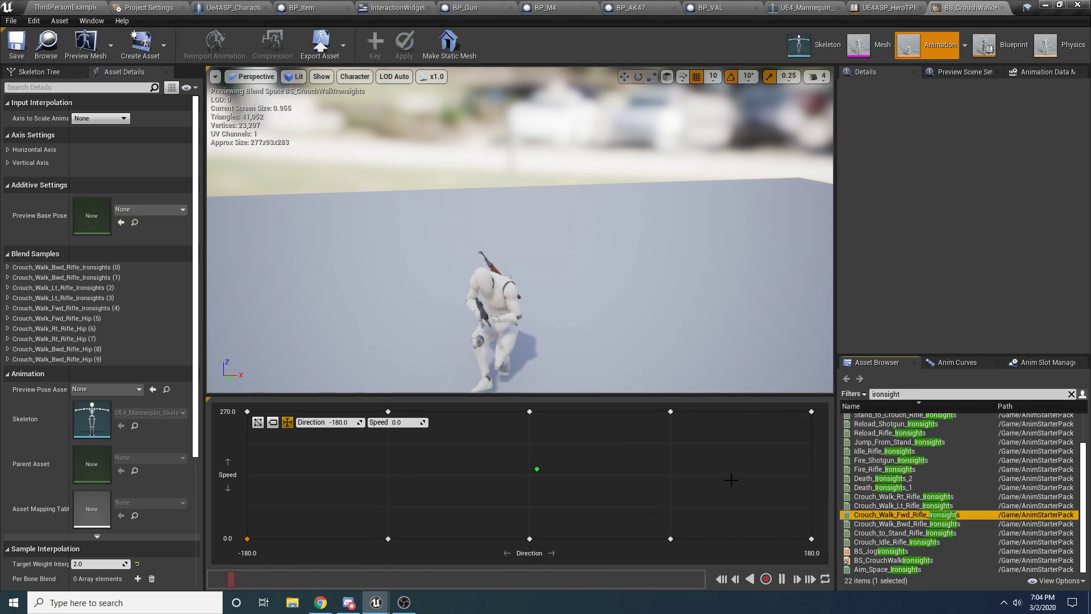
left_click_drag(920, 516, 528, 538)
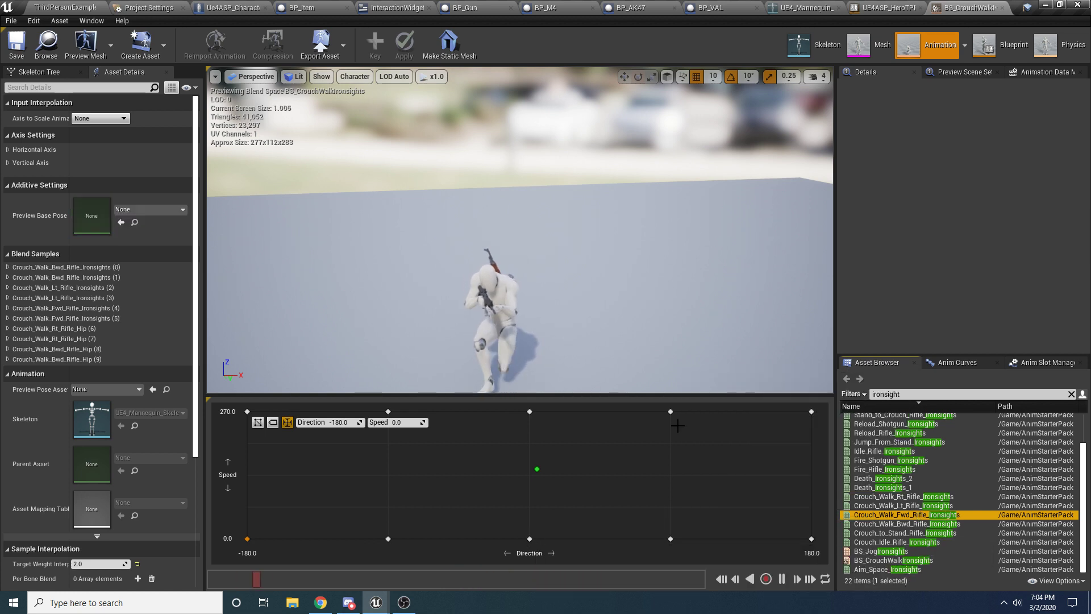
left_click_drag(916, 497, 670, 411)
left_click_drag(935, 496, 680, 530)
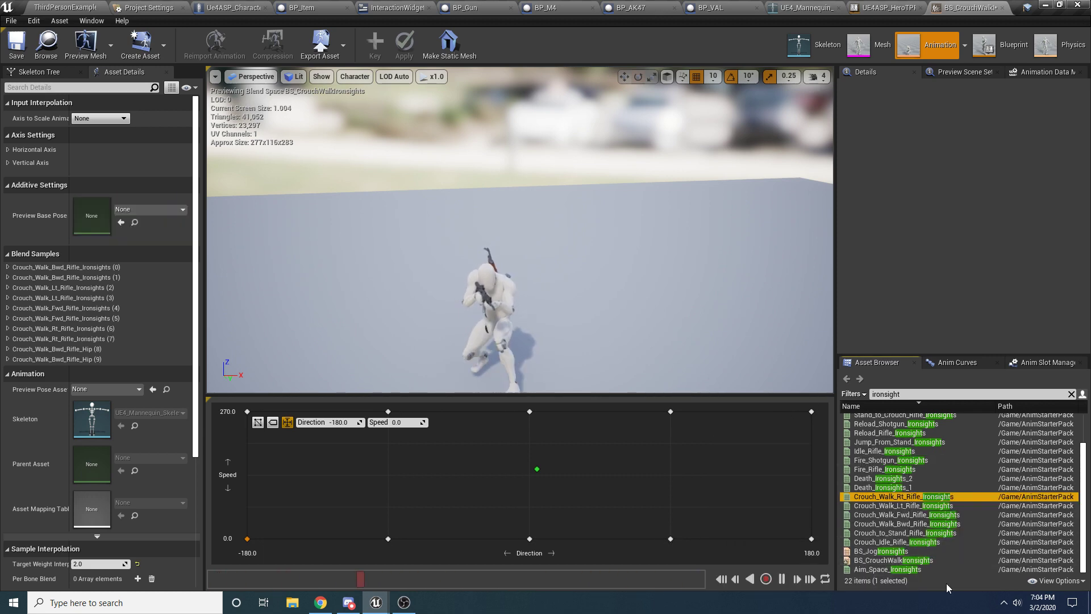
left_click_drag(909, 524, 812, 538)
left_click_drag(910, 523, 812, 411)
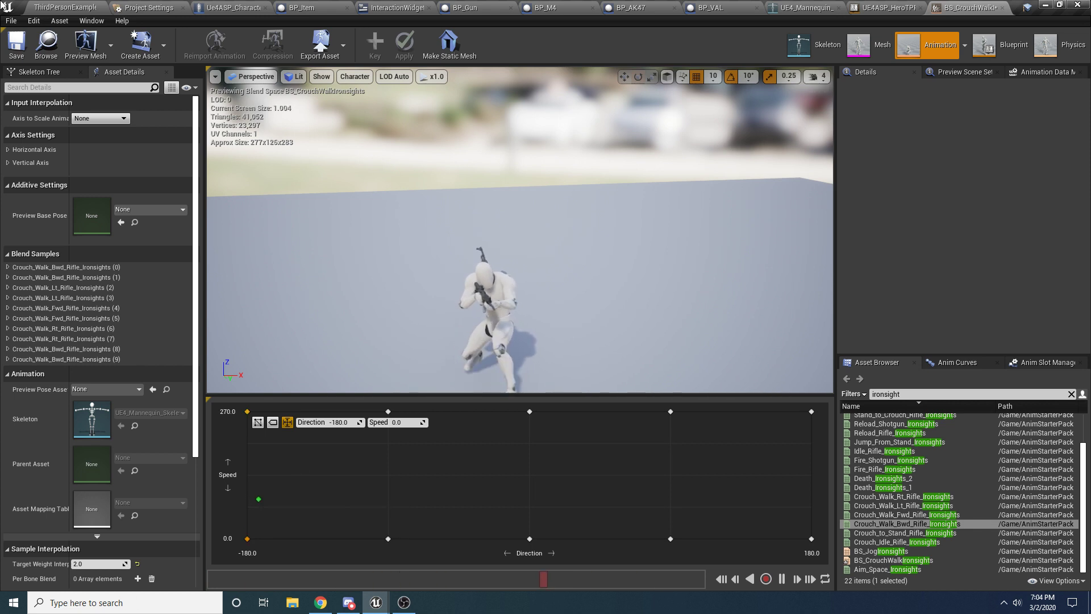
left_click(11, 22)
left_click(29, 84)
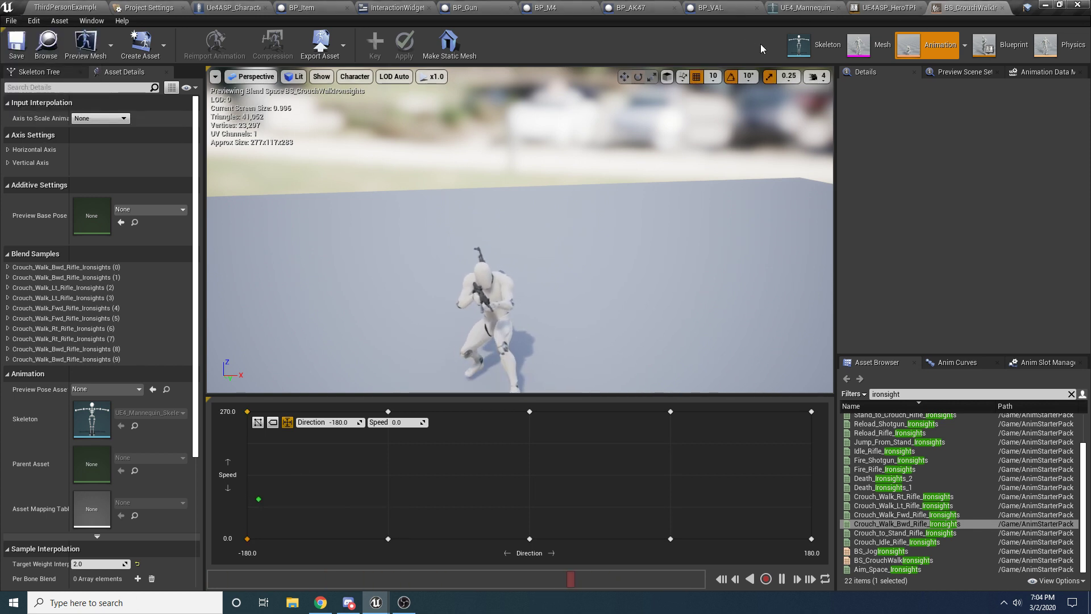
Step: In the animation blueprint's Jog state, add a BS_JogIronsights player above BS_Jog and feed it from copied Direction and Speed variables
left_click(886, 7)
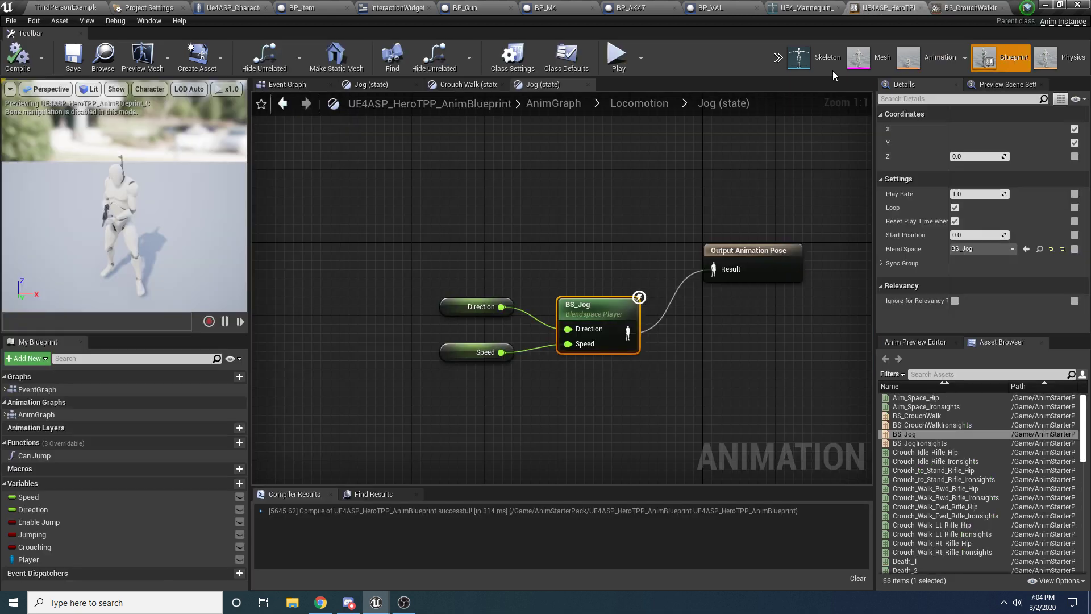
left_click(595, 207)
right_click_drag(593, 205, 564, 258)
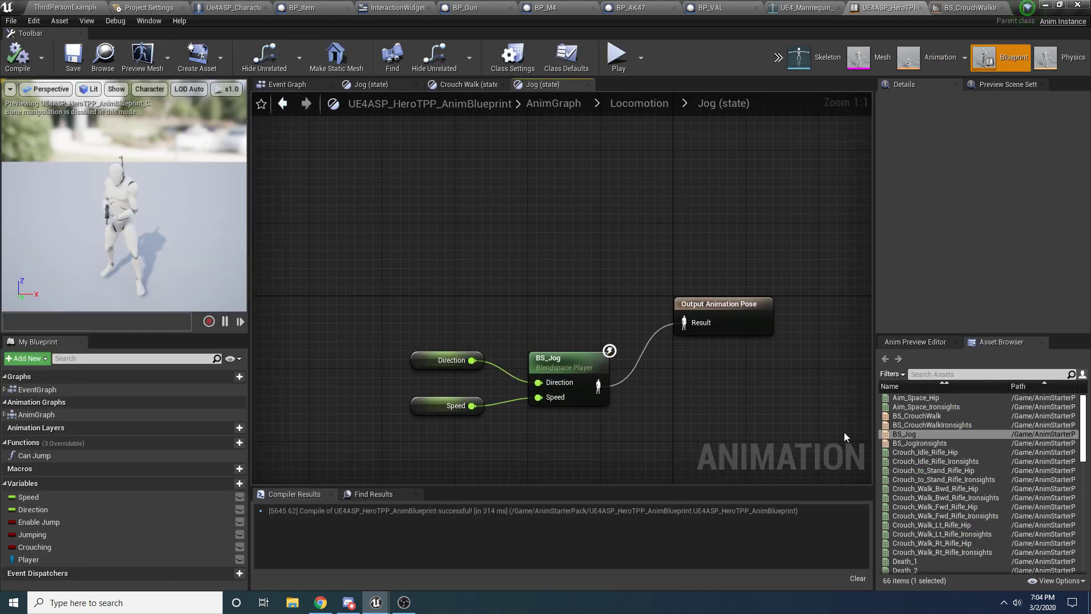
left_click_drag(919, 443, 533, 253)
left_click_drag(479, 302, 418, 462)
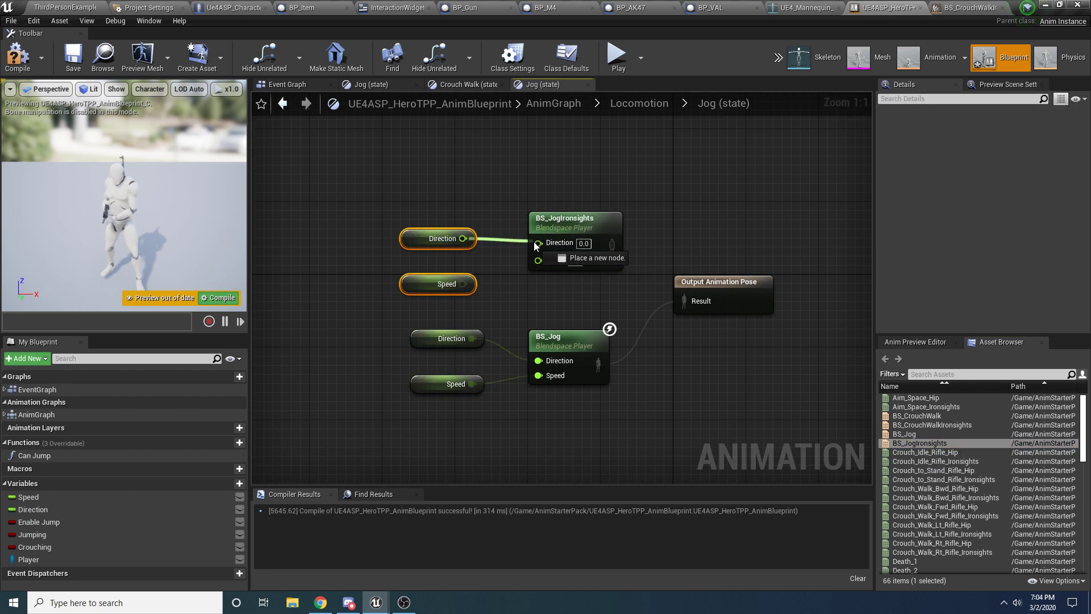
left_click_drag(534, 245, 538, 258)
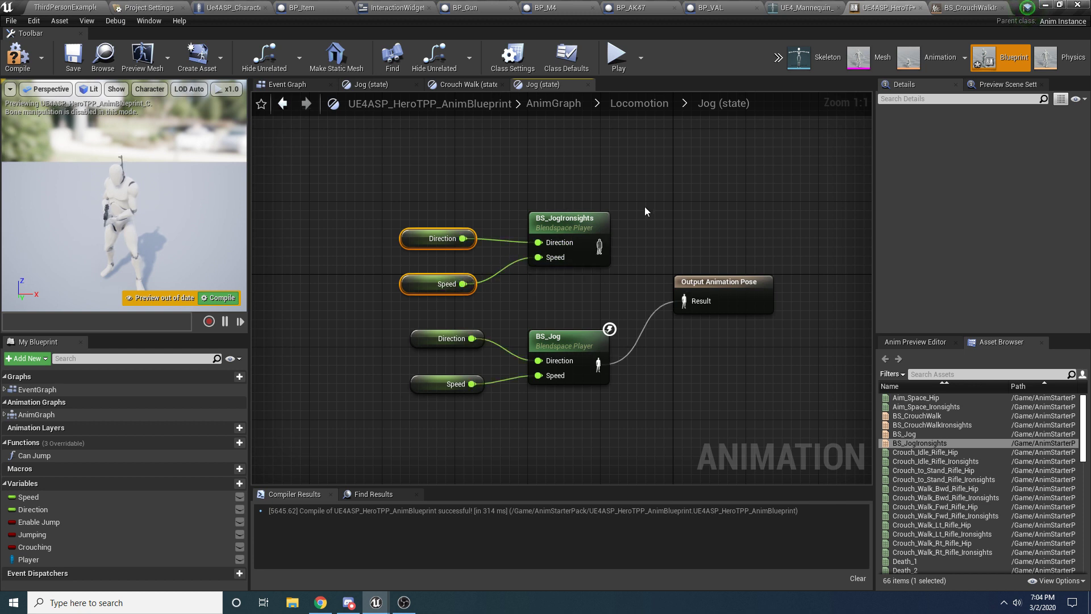
Step: Move the Output Animation Pose node farther from the two blend space players to make room between them
right_click_drag(644, 206, 567, 249)
left_click_drag(638, 334, 738, 360)
left_click_drag(554, 225, 350, 338)
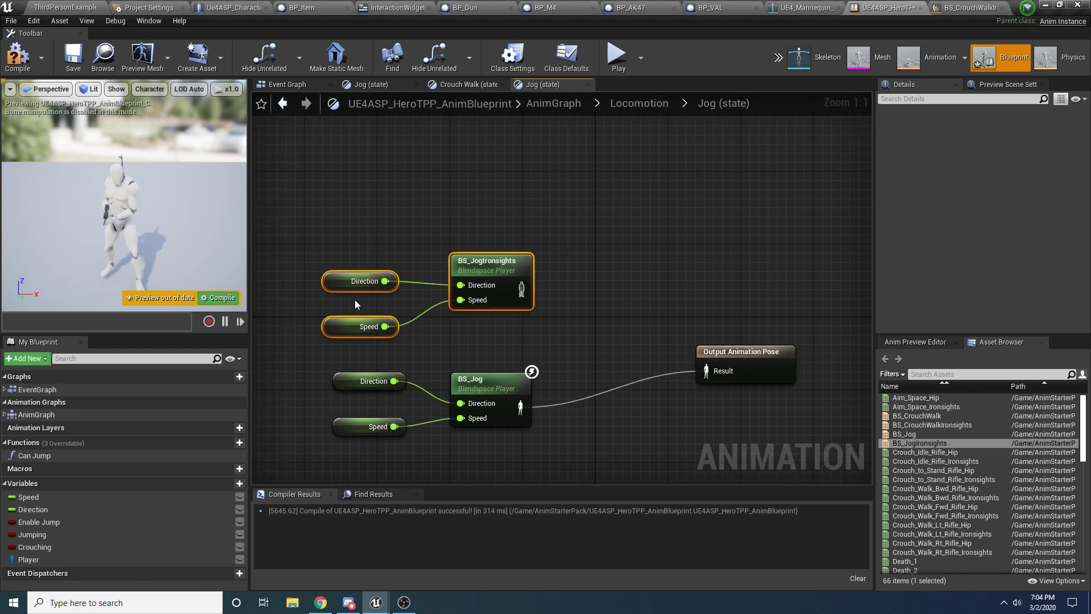
left_click(544, 241)
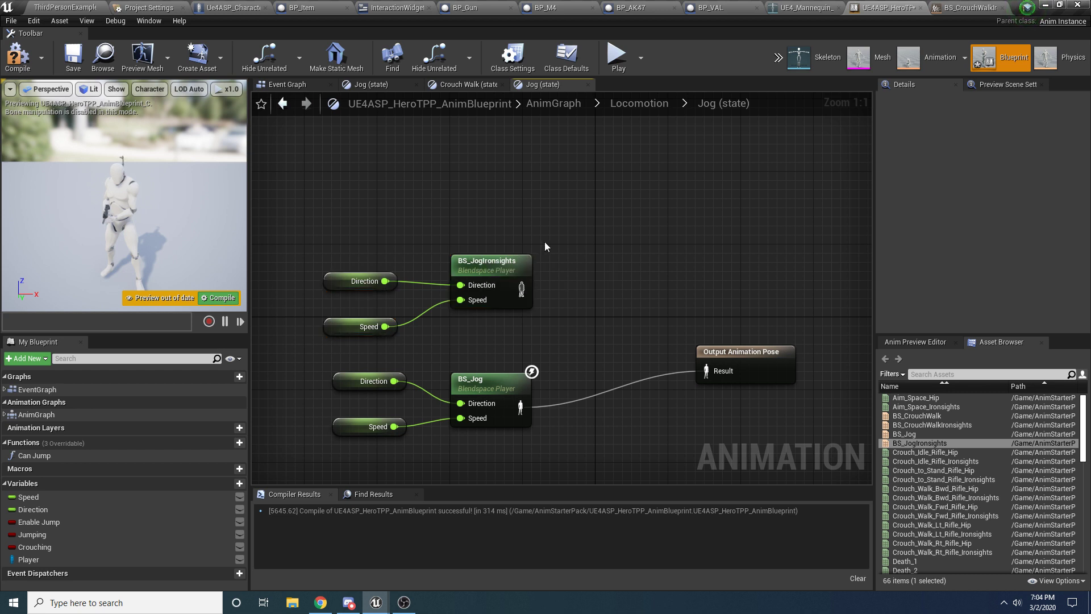
right_click_drag(555, 287, 543, 324)
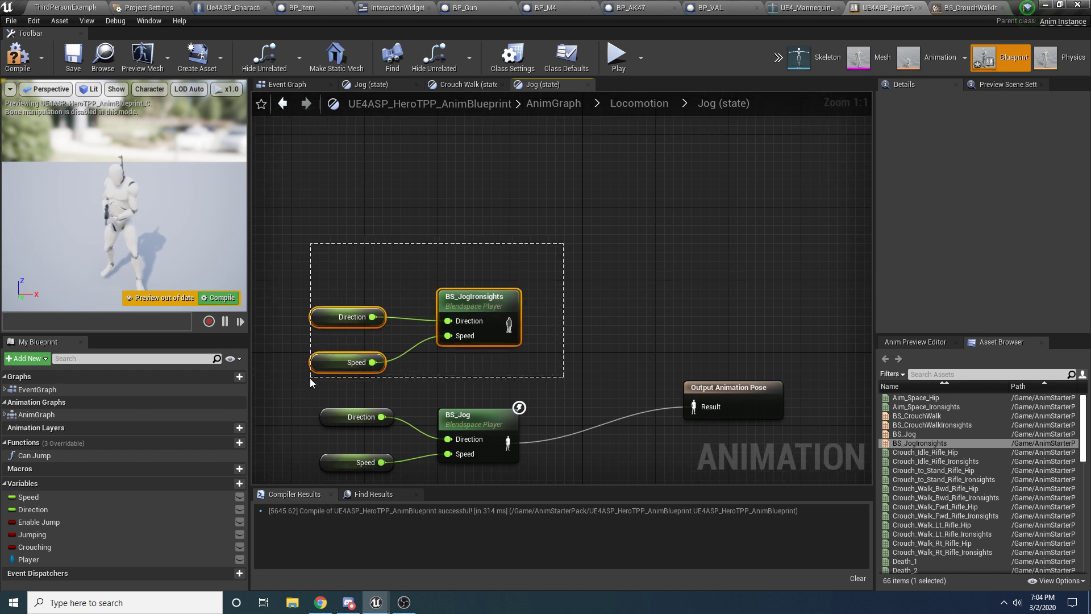
left_click_drag(565, 364, 358, 488)
left_click(367, 316)
right_click_drag(531, 204, 536, 374)
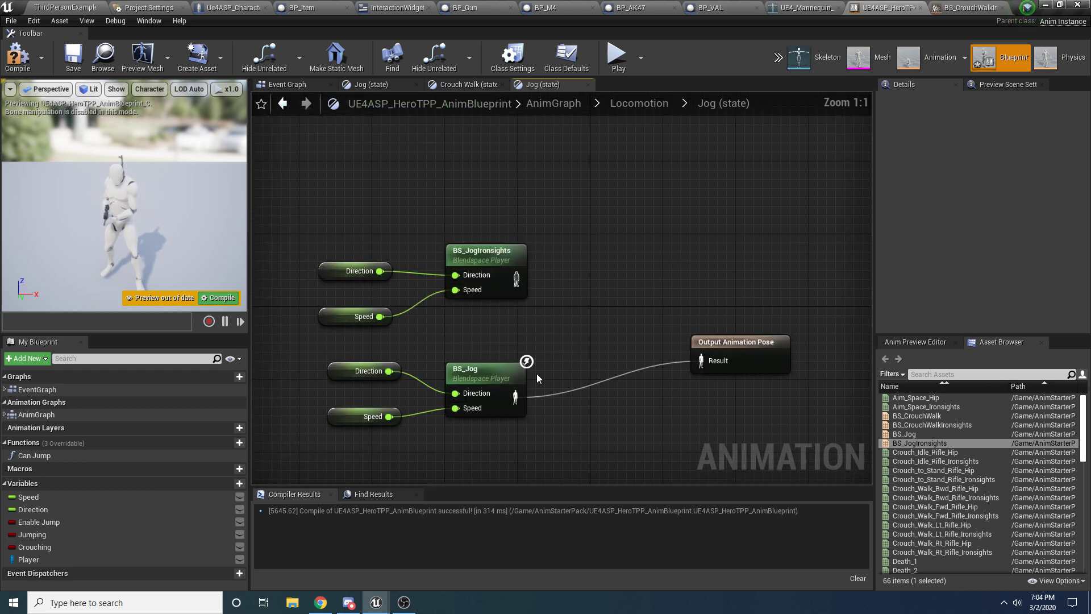
right_click_drag(445, 173, 486, 239)
Step: Add a Blend Poses by bool node to the Jog state and place it above and beyond the blend space players
right_click(587, 246)
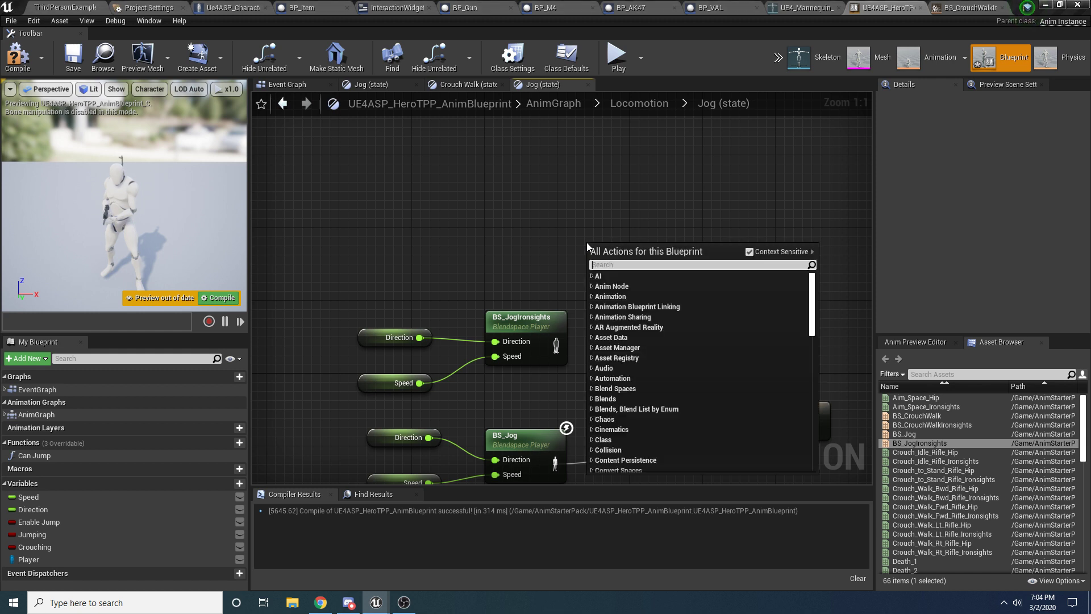
type("blend po")
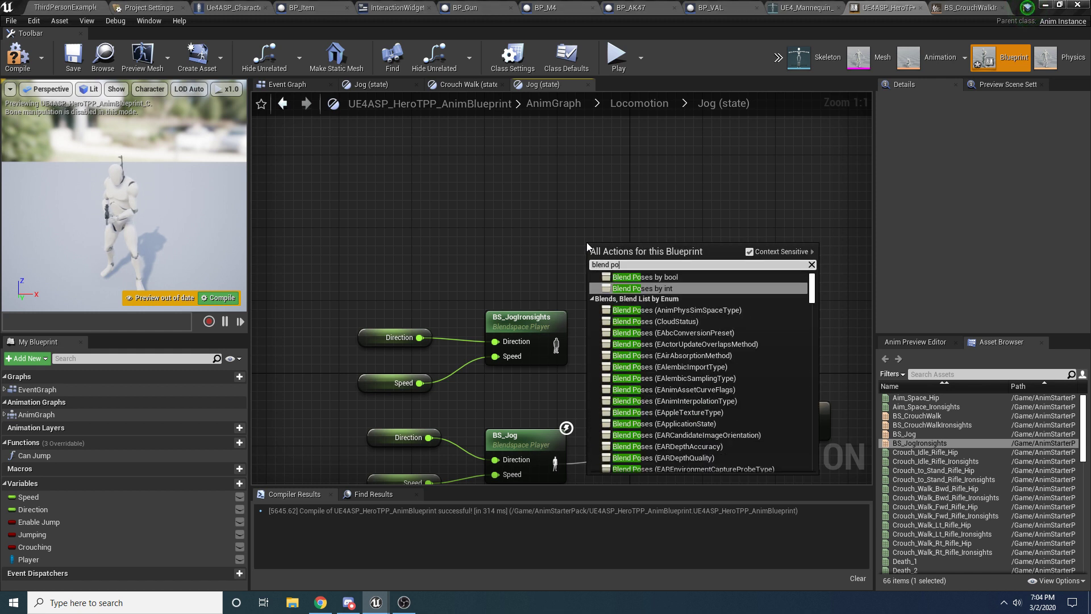
key("Up")
key("Return")
right_click_drag(577, 227, 492, 179)
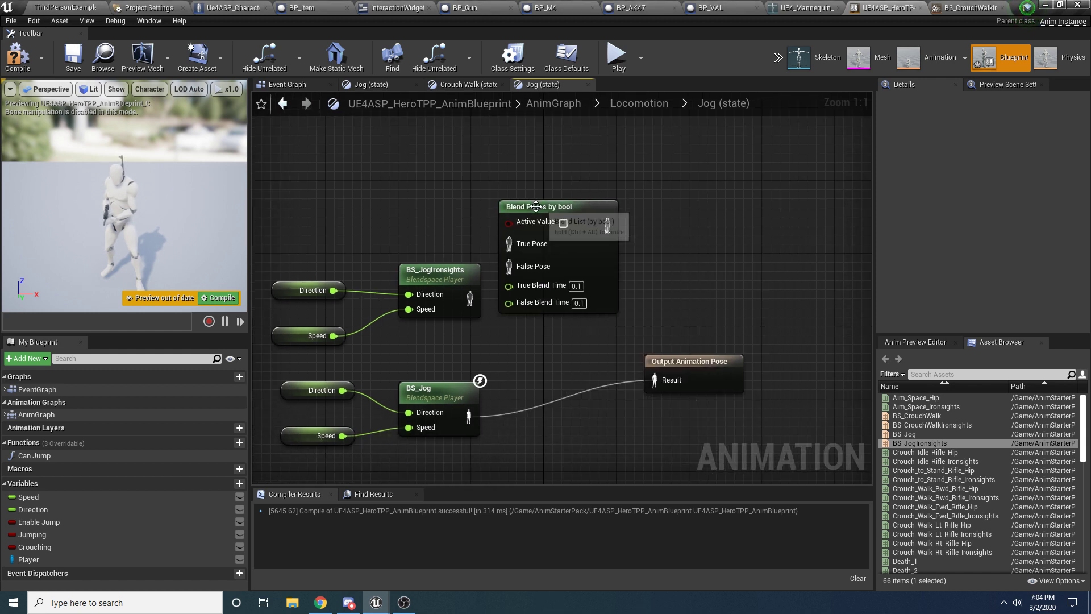
left_click_drag(536, 206, 563, 188)
right_click_drag(476, 226, 487, 218)
Step: Get Aim Button Down from the Player variable and connect it to the Active Value of Blend Poses by bool
left_click(38, 560)
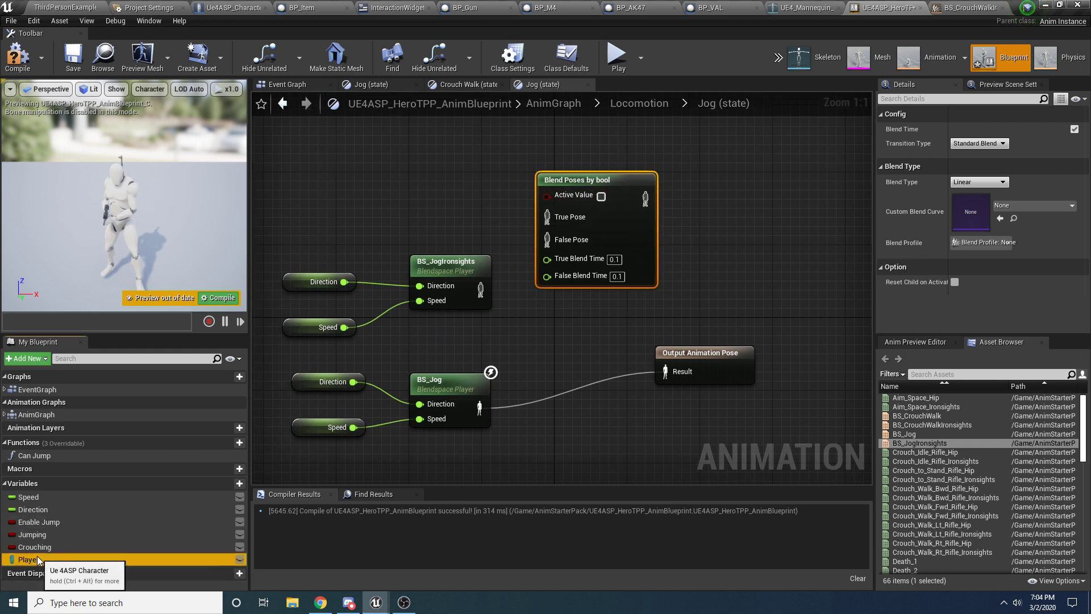
left_click_drag(38, 560, 408, 174)
left_click(301, 181)
type("g")
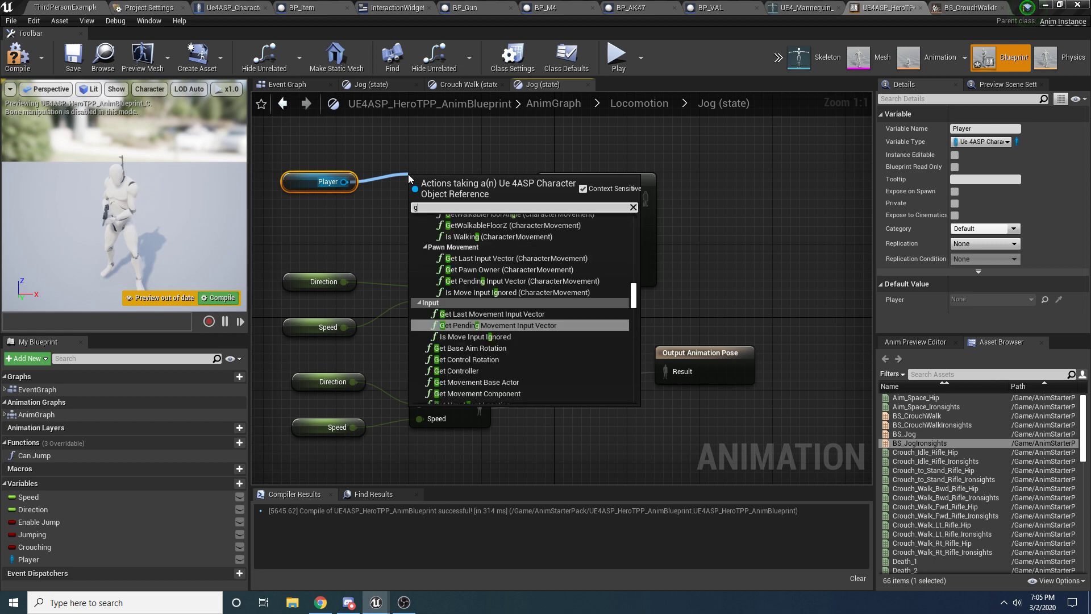
type("et aim dow")
key("Return")
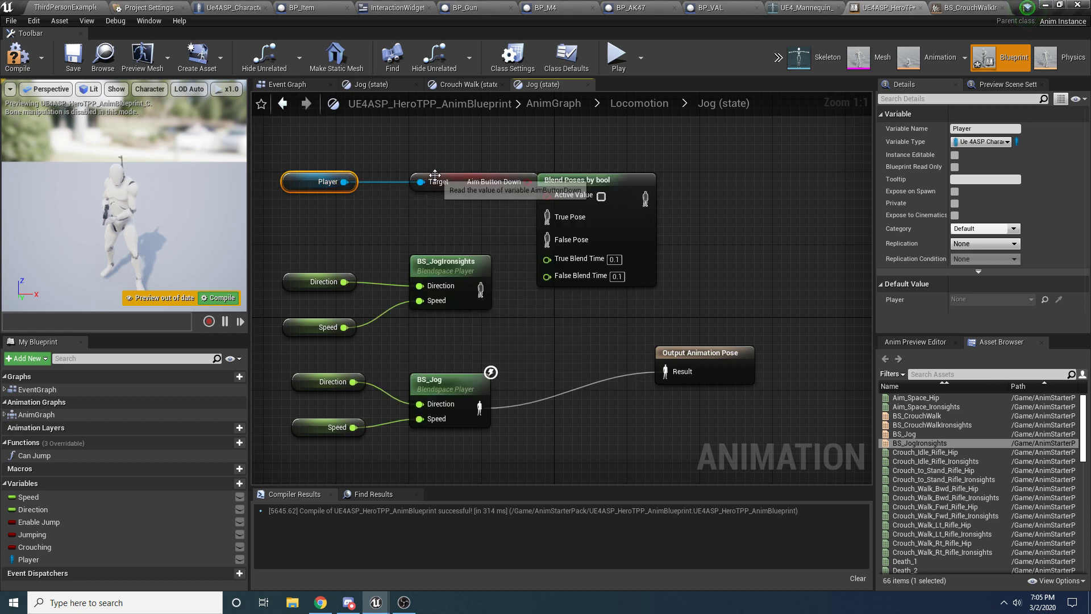
left_click_drag(434, 174, 407, 174)
left_click_drag(500, 181, 587, 185)
Step: Connect BS_JogIronsights to True Pose, BS_Jog to False Pose, and the Blend Poses by bool output to Output Animation Pose
left_click_drag(481, 286, 564, 213)
left_click_drag(479, 405, 558, 236)
left_click_drag(593, 187, 585, 260)
right_click_drag(585, 260, 504, 237)
left_click_drag(619, 332, 692, 296)
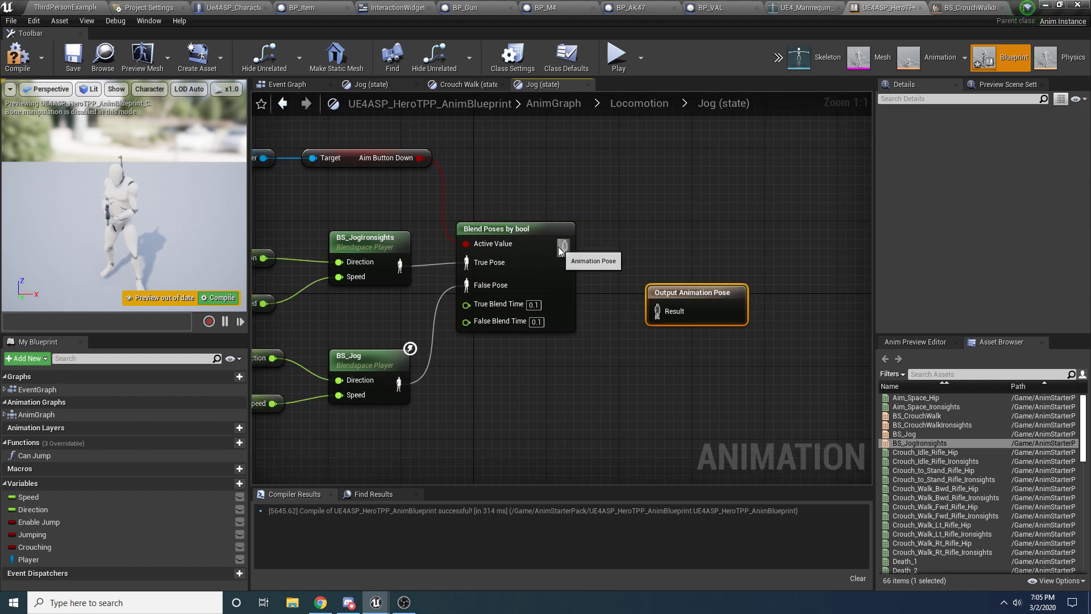
left_click_drag(563, 247, 657, 311)
right_click_drag(659, 318, 741, 354)
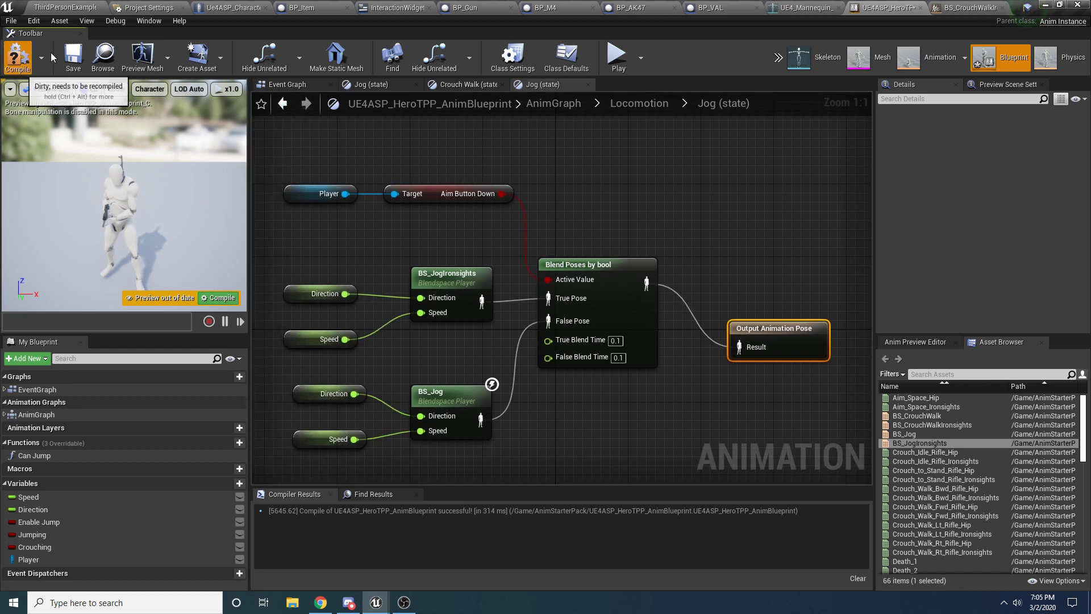
Step: Compile and save the animation blueprint and return to the Locomotion state machine
left_click(18, 56)
left_click(73, 57)
left_click(665, 105)
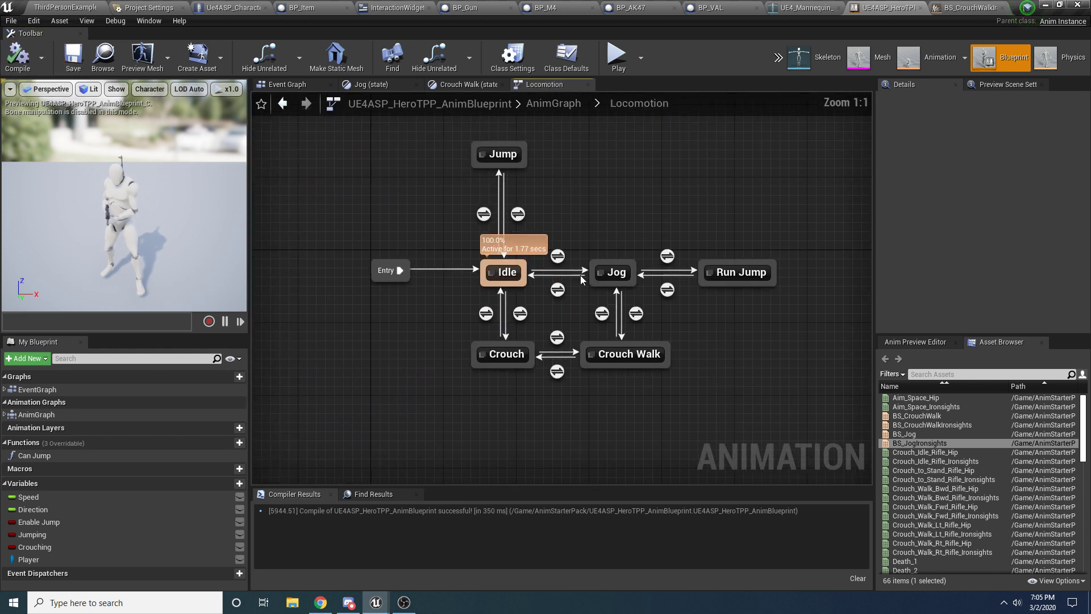
Step: In the Crouch Walk state, move the Direction and Speed getters closer to BS_CrouchWalk and add a BS_CrouchWalkIronsights player above them
left_click(642, 390)
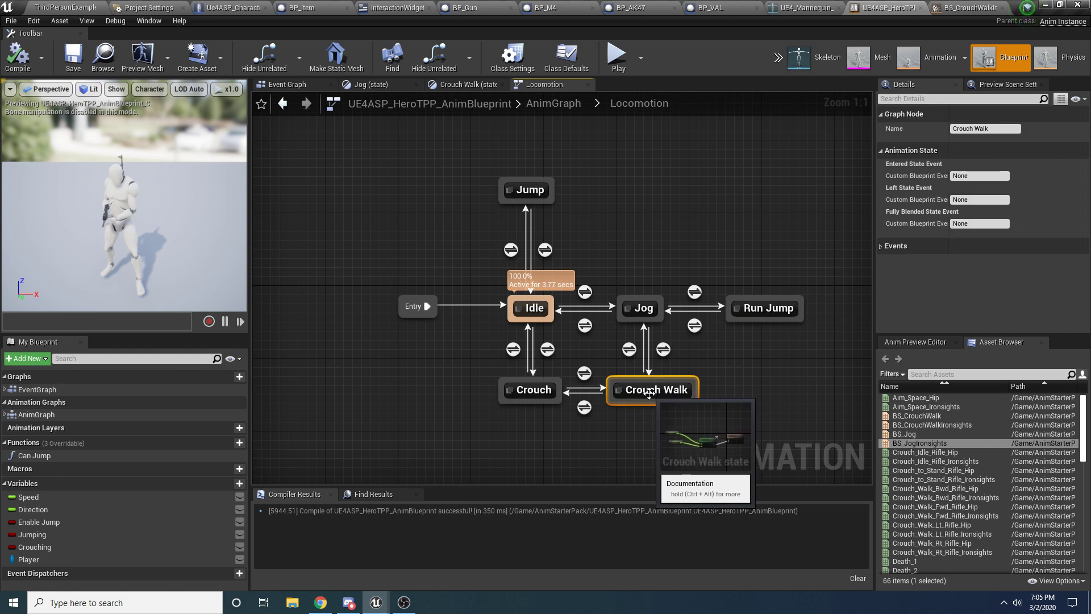
double_click(642, 390)
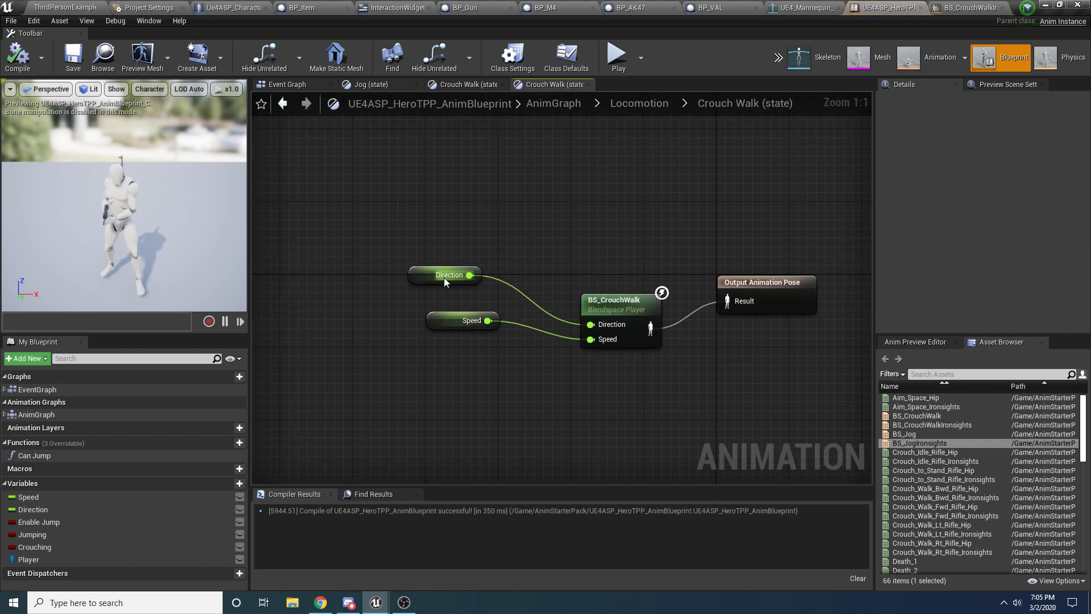
left_click_drag(436, 312, 491, 348)
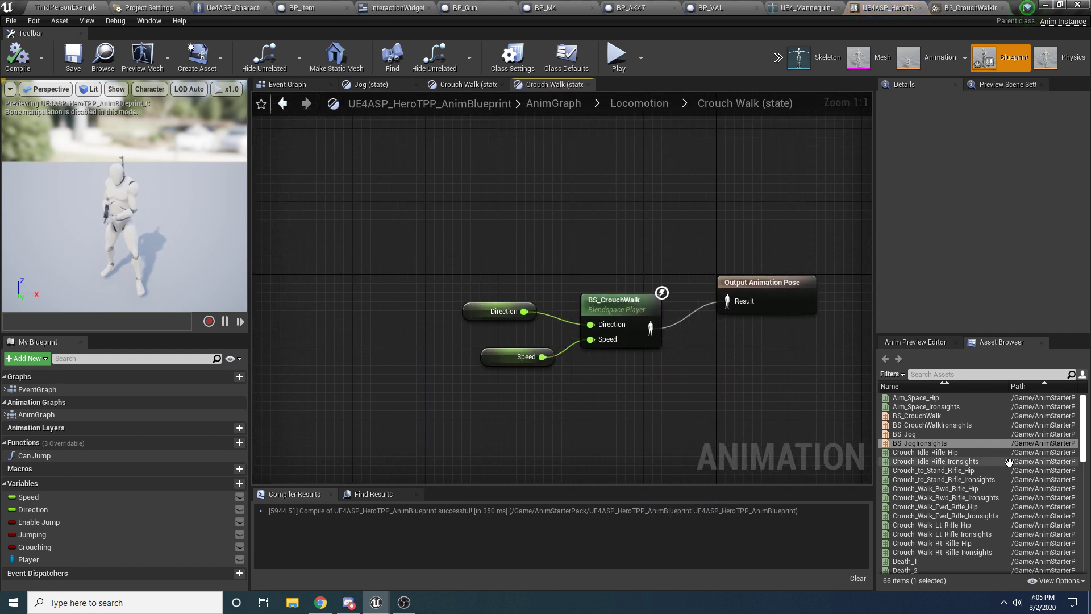
left_click_drag(932, 424, 457, 222)
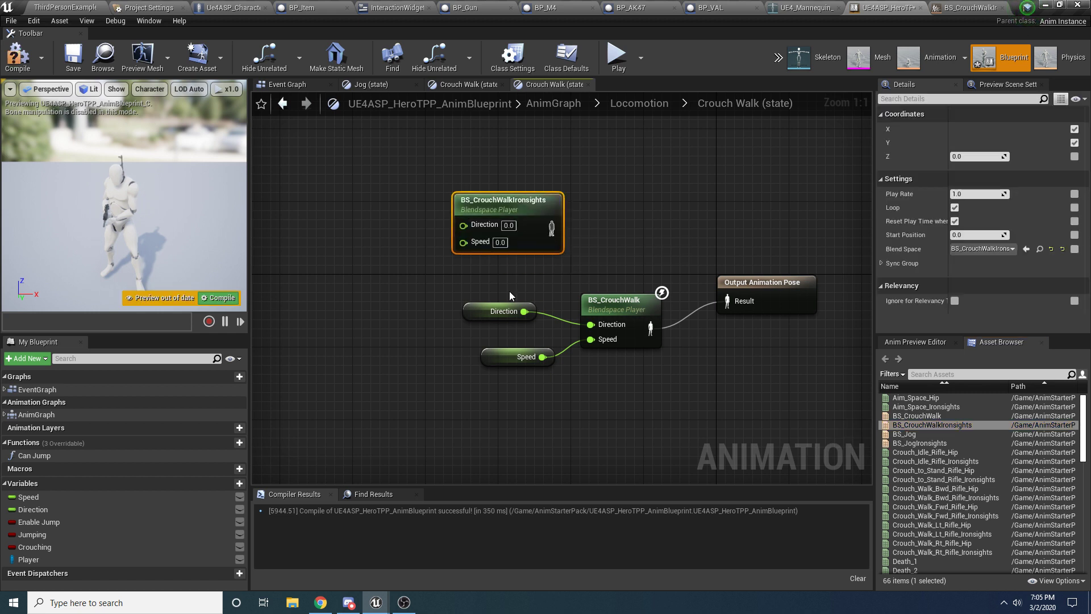
Step: Duplicate the Direction and Speed getters, connect the copies to the matching inputs of BS_CrouchWalkIronsights, and place them beside it
left_click_drag(509, 291, 462, 431)
key("ctrl+c")
key("ctrl+v")
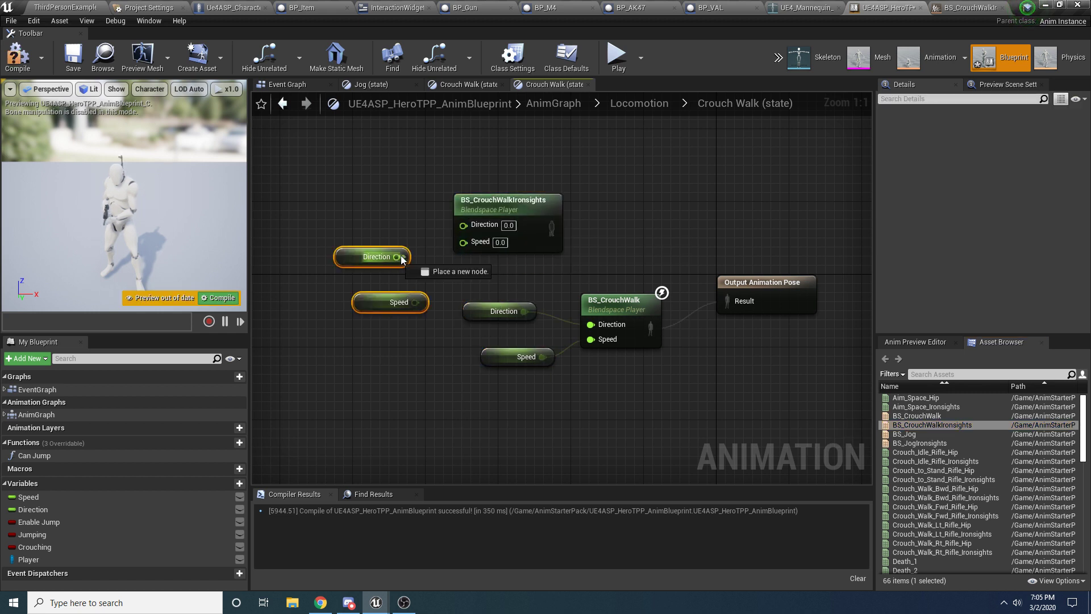
left_click_drag(415, 302, 479, 244)
left_click_drag(368, 303, 360, 250)
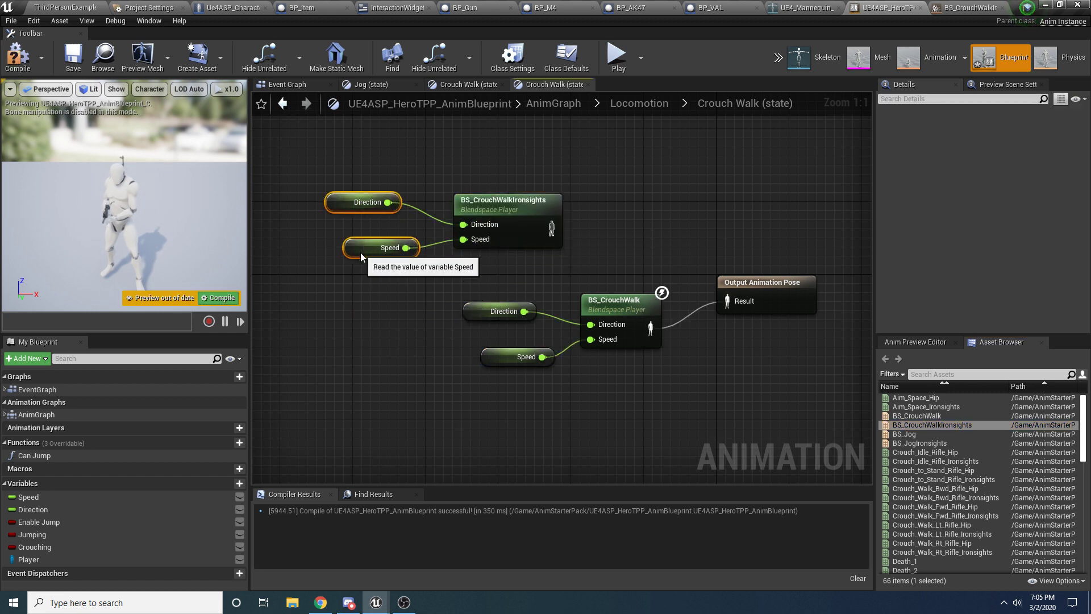
Step: Move BS_CrouchWalk and its Direction and Speed getters closer beneath BS_CrouchWalkIronsights, away from Output Animation Pose
left_click(423, 275)
left_click_drag(621, 300, 570, 298)
left_click_drag(483, 391, 496, 304)
Step: Add a Blend Poses by bool node to the Crouch Walk state, with BS_CrouchWalkIronsights as True Pose and BS_CrouchWalk as False Pose
left_click(546, 272)
right_click_drag(548, 270, 514, 340)
right_click(641, 244)
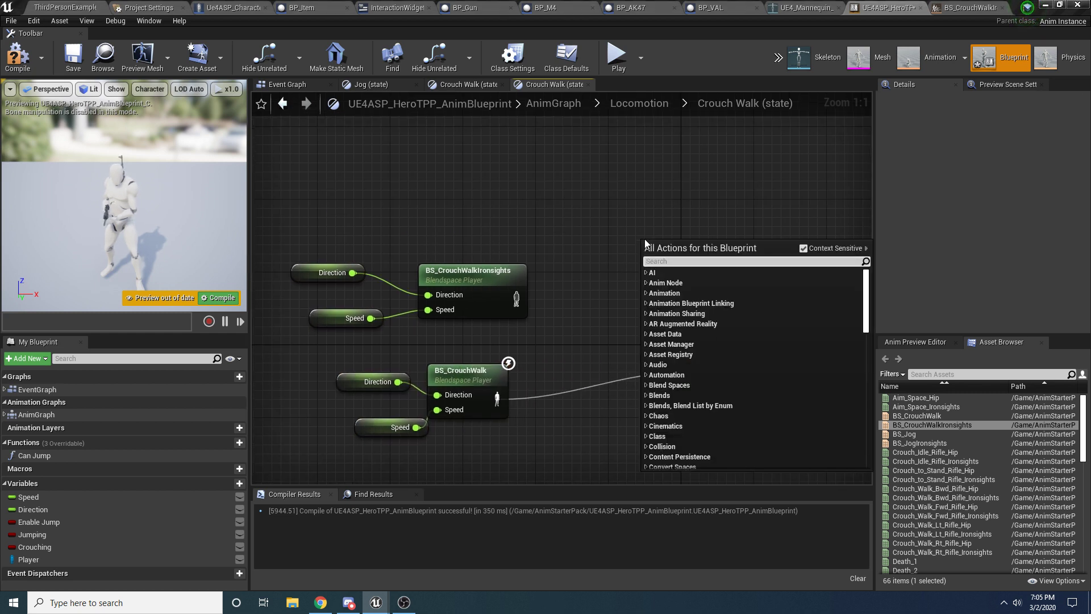
type("blend bool")
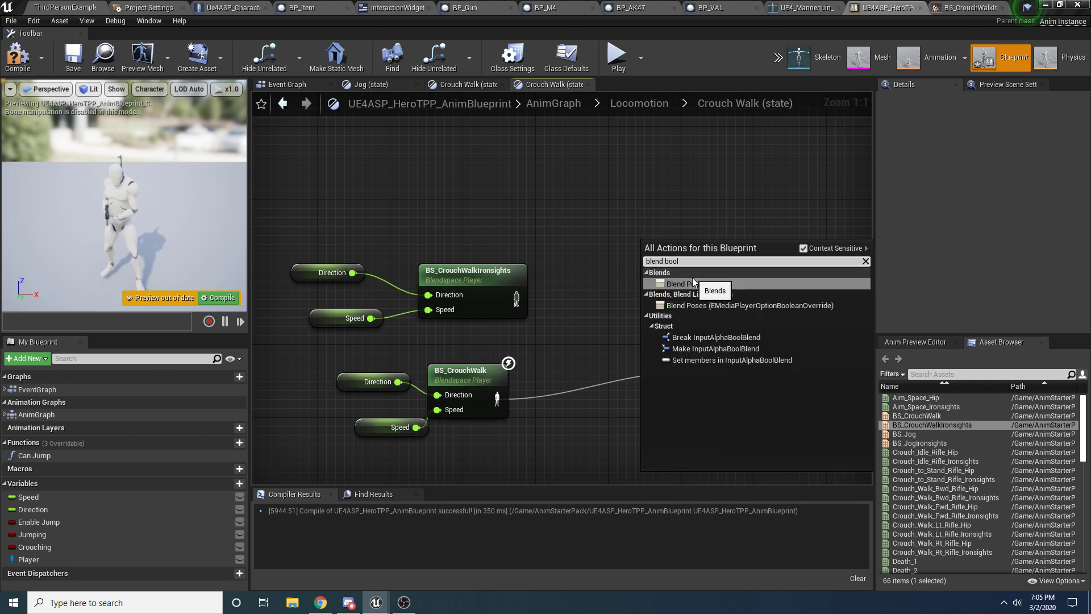
left_click(693, 283)
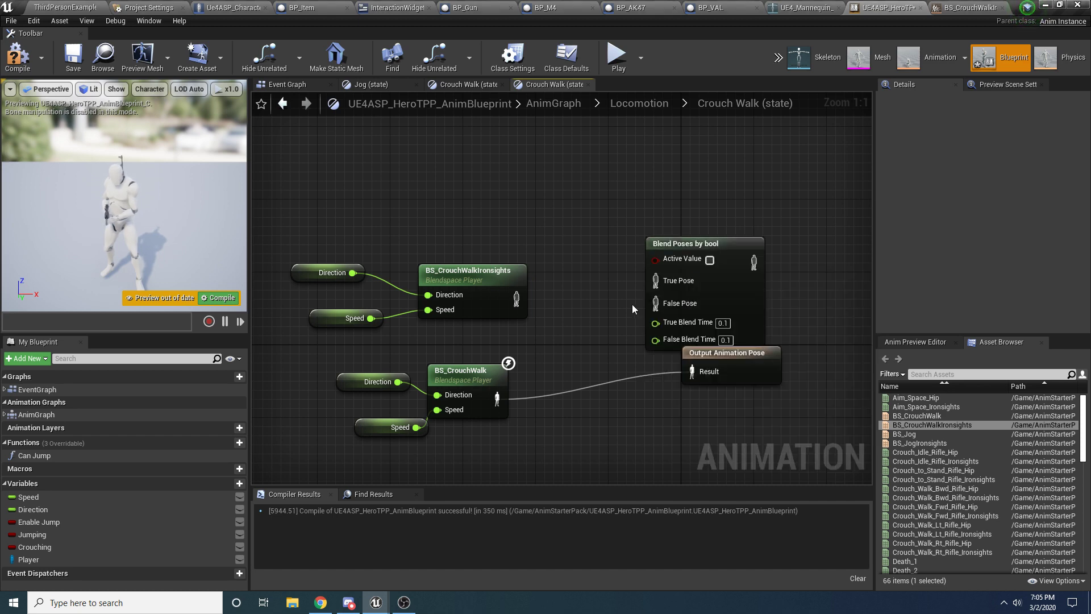
left_click_drag(517, 298, 671, 281)
left_click_drag(673, 245, 601, 226)
Step: Add a Player getter to the Crouch Walk state, get Aim Button Down from it, and connect that to the blend's Active Value
left_click(479, 250)
right_click_drag(479, 250, 555, 288)
right_click(418, 195)
type("geet pla")
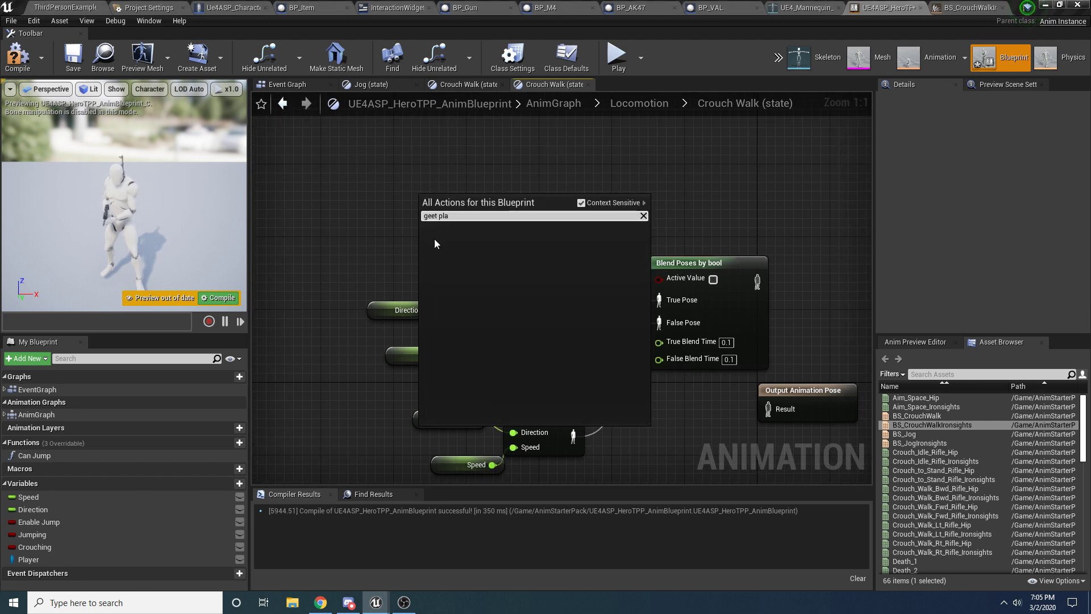
left_click(347, 339)
left_click_drag(28, 559, 427, 229)
left_click(346, 234)
type("get aim")
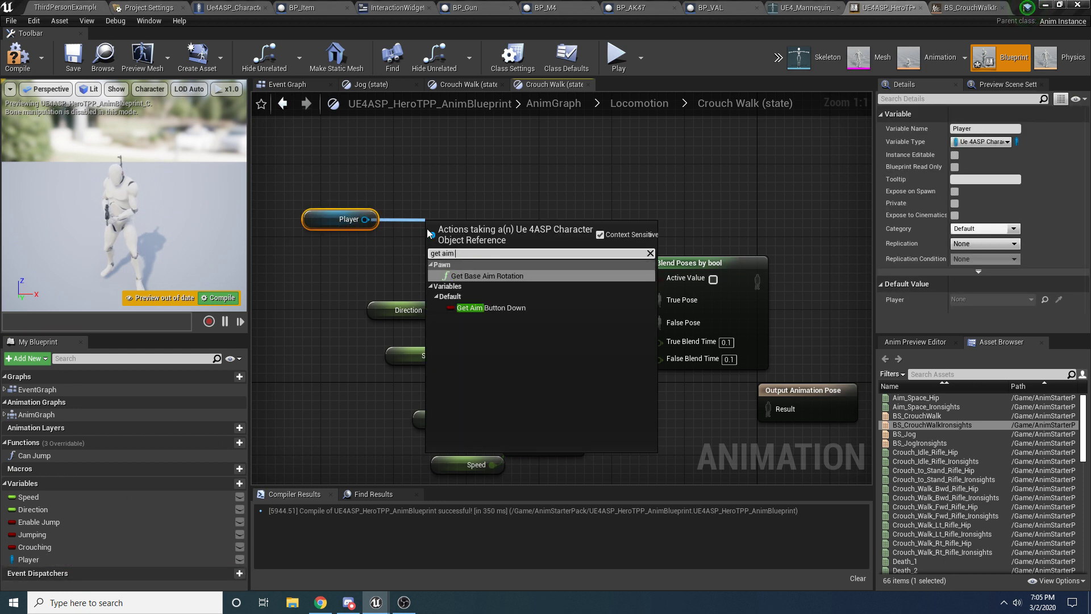
key("Return")
left_click_drag(548, 227, 659, 277)
Step: Connect the Crouch Walk blend's output to Output Animation Pose and align the output node beside the blend
left_click_drag(757, 282, 768, 409)
right_click_drag(804, 395, 650, 383)
left_click_drag(650, 383, 704, 319)
right_click_drag(704, 320, 769, 317)
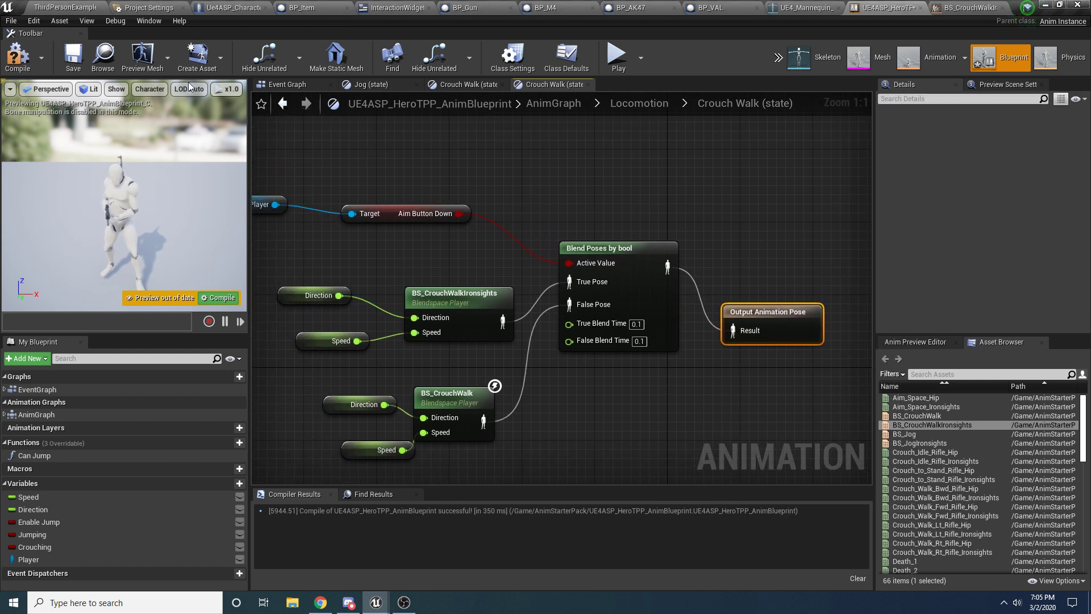
Step: Compile and save the animation blueprint, and open the Idle state of the Locomotion state machine
left_click(67, 58)
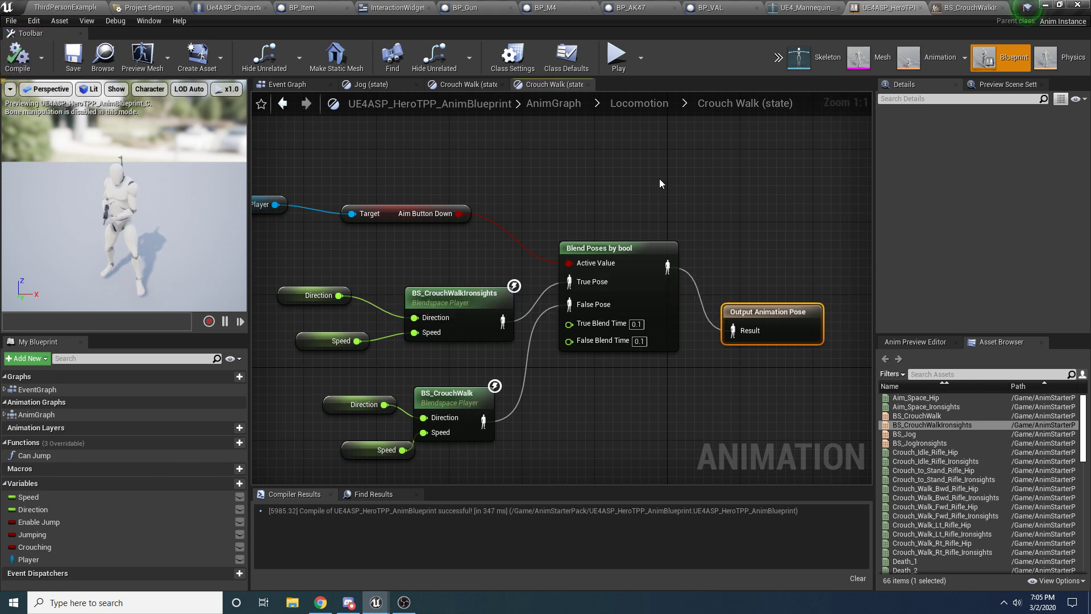
left_click(636, 106)
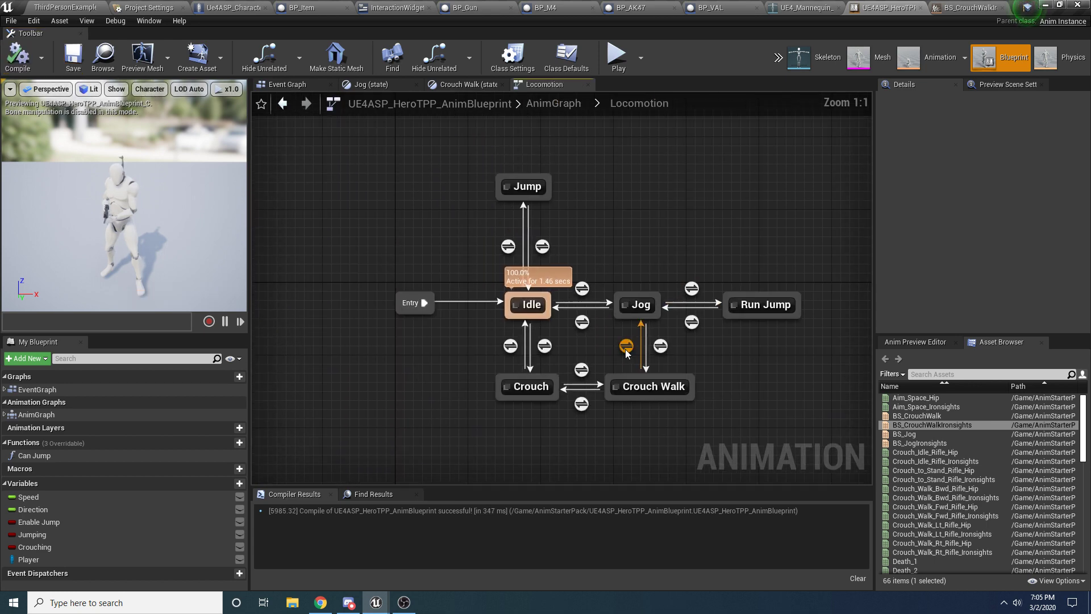
left_click(509, 389)
left_click(532, 308)
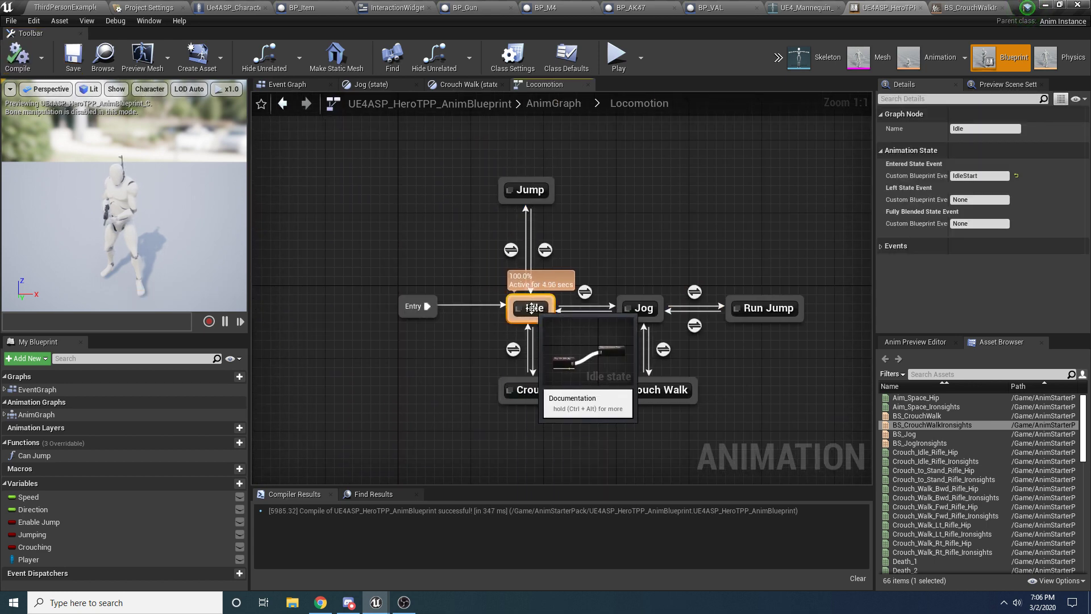
double_click(531, 308)
Step: Find the idle_rifle animations and add Idle_Rifle_Ironsights to the Idle state above the Play Idle_Rifle_Hip node
left_click(502, 335)
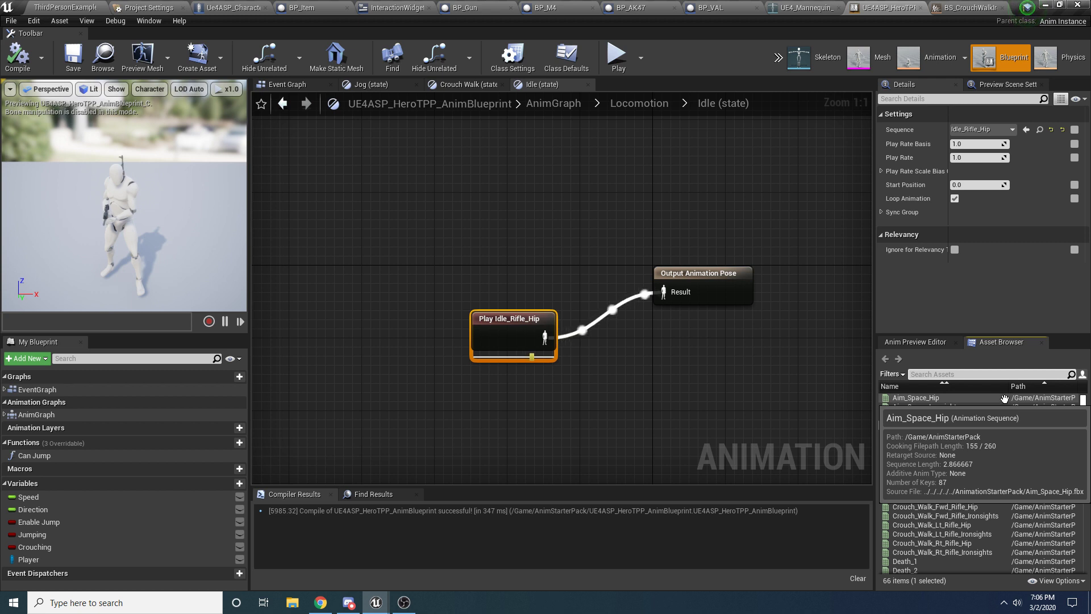
type("idle_rifle")
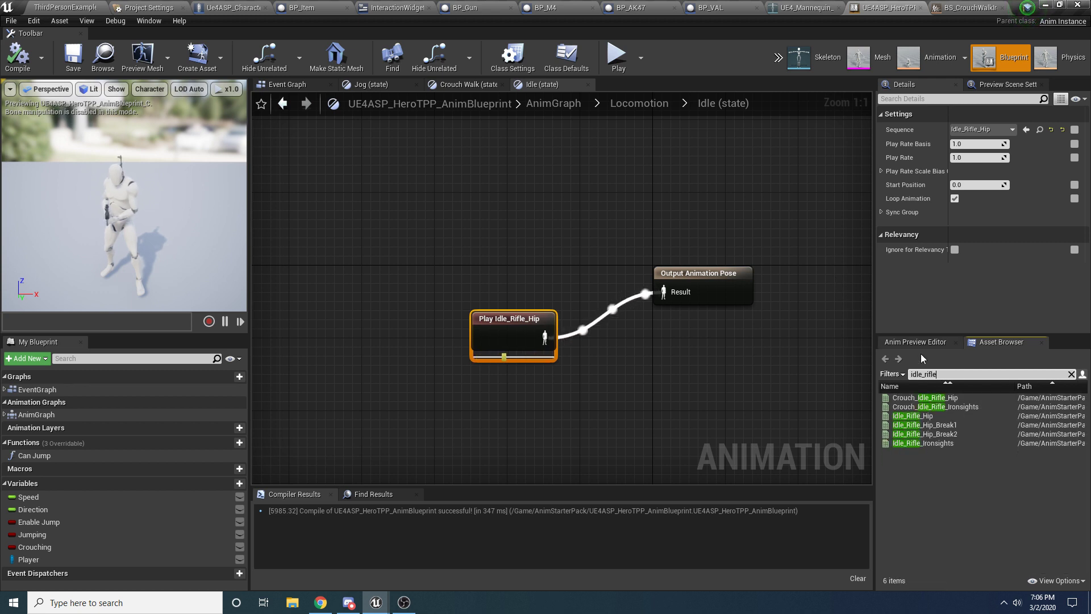
left_click_drag(941, 442, 435, 239)
left_click_drag(499, 329, 490, 328)
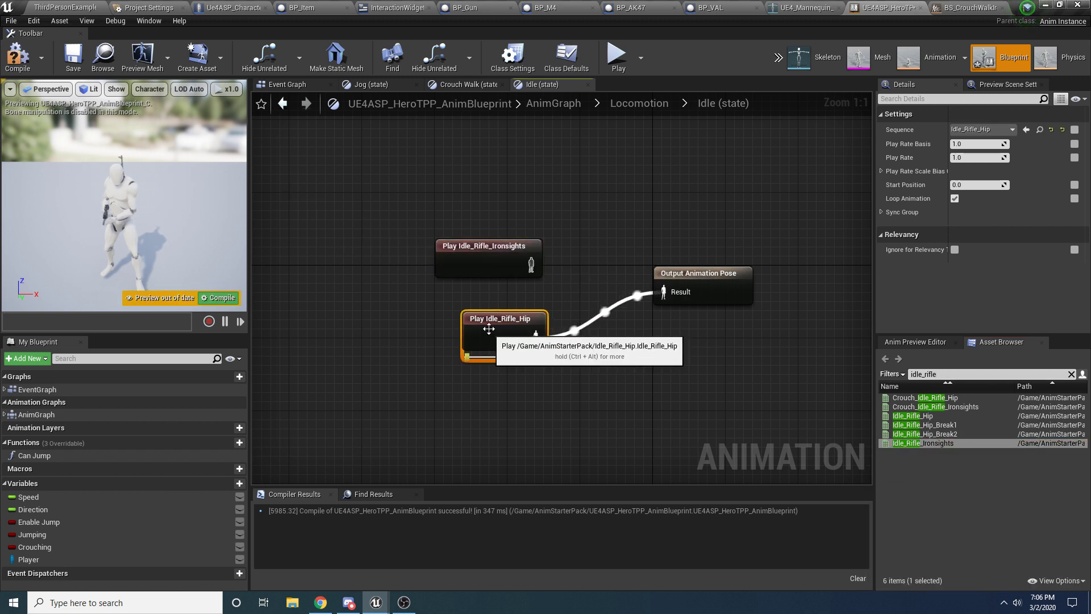
Step: Move Output Animation Pose farther out in the Idle state and add a Blend Poses by bool node before it
left_click(563, 298)
left_click_drag(690, 277, 771, 286)
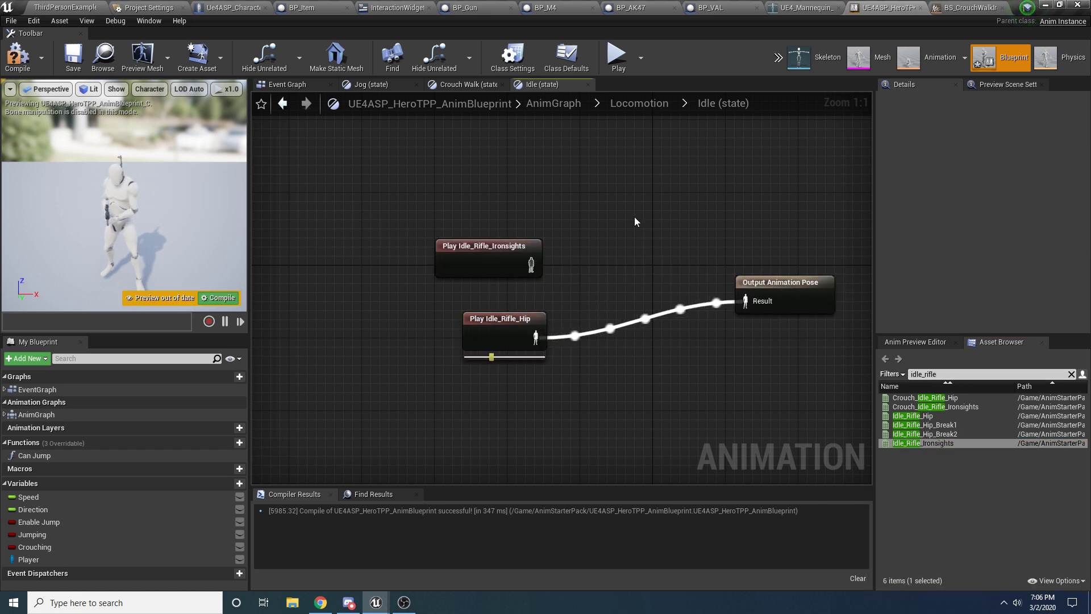
right_click_drag(634, 216, 602, 203)
right_click(601, 206)
type("blend poses")
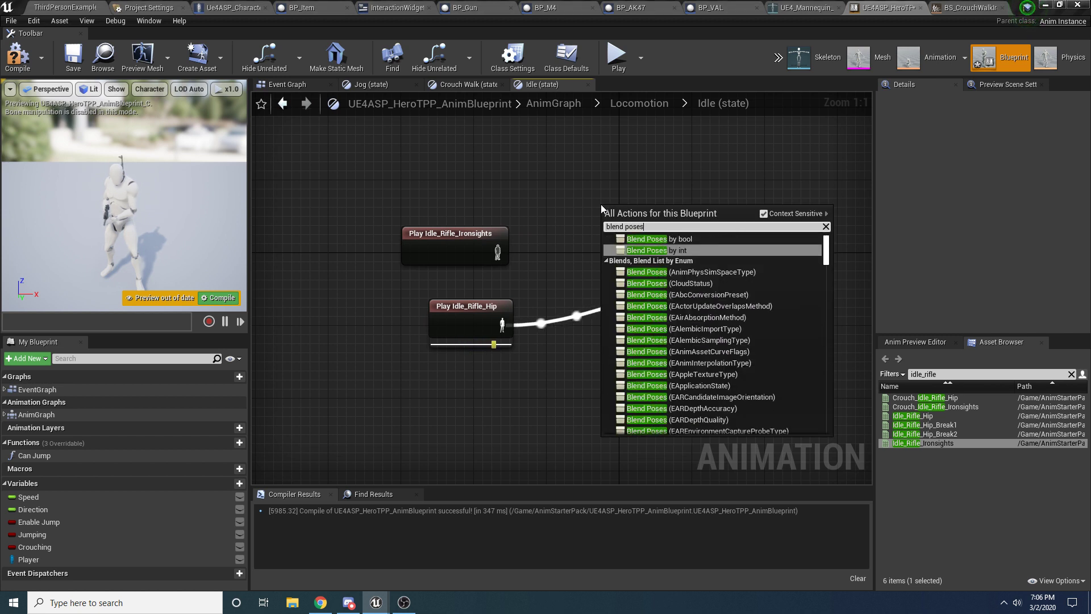
key("Up")
key("Return")
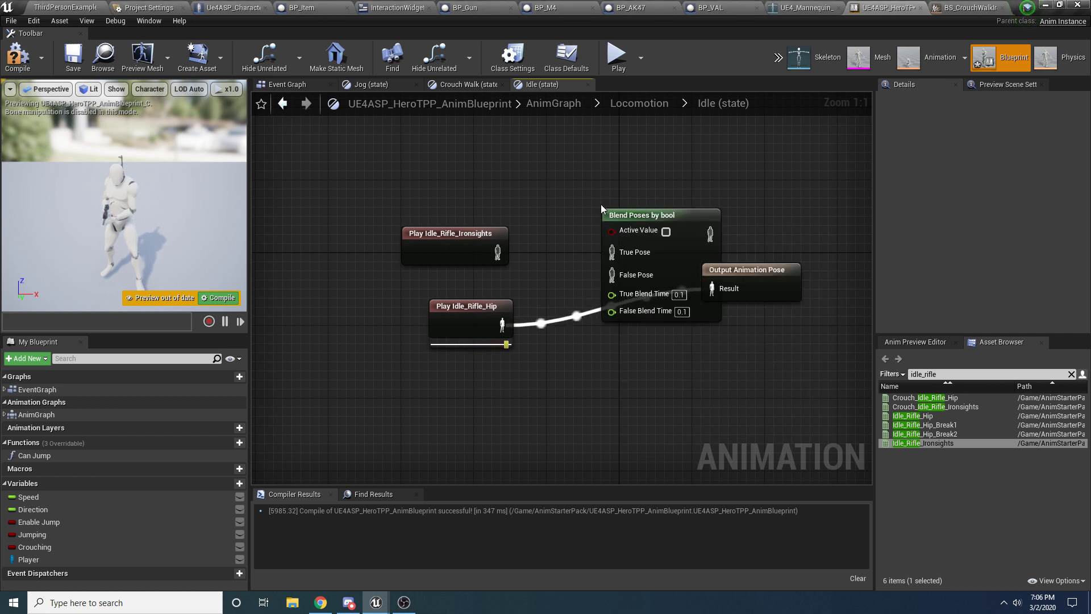
left_click_drag(616, 221, 550, 155)
Step: Connect Idle_Rifle_Hip to False Pose, Idle_Rifle_Ironsights to True Pose, and the blend's output to Output Animation Pose
left_click_drag(504, 323, 539, 212)
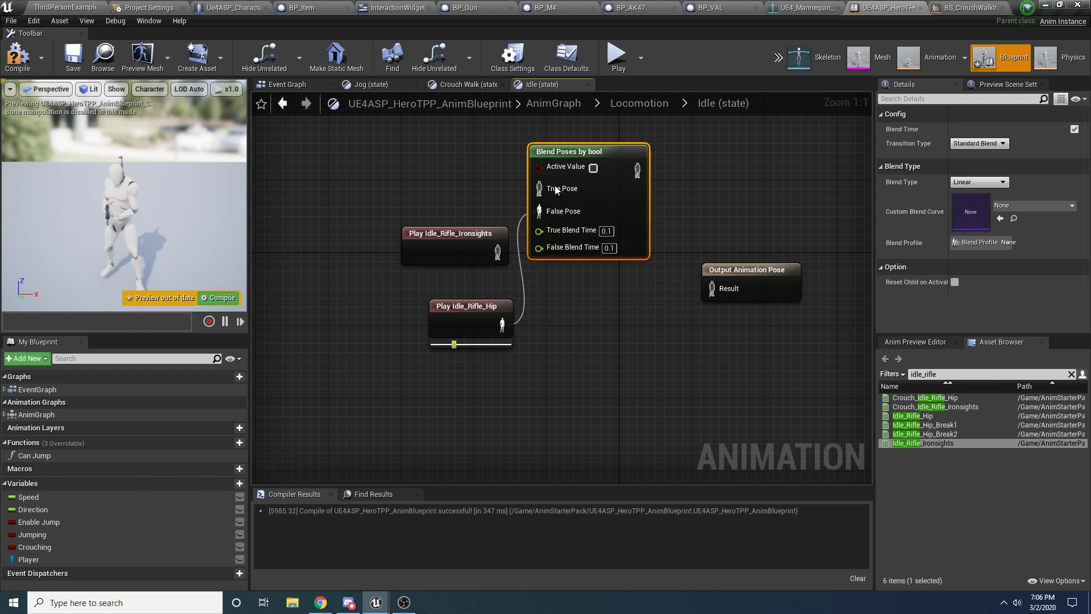
left_click_drag(573, 156, 609, 173)
left_click_drag(498, 252, 548, 224)
right_click_drag(662, 197, 582, 215)
left_click_drag(592, 212, 593, 215)
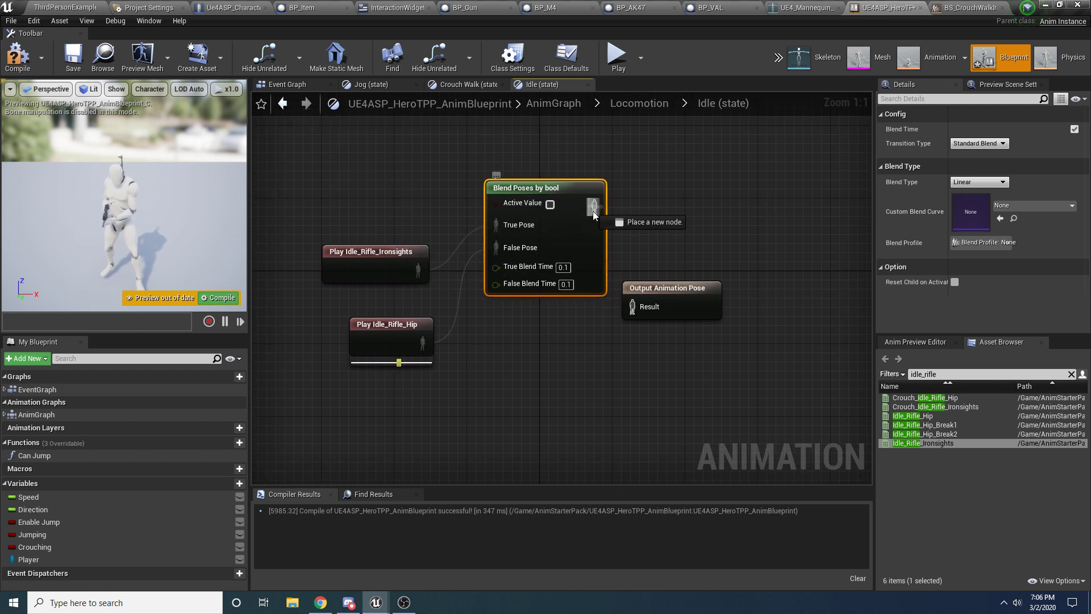
left_click_drag(637, 308, 636, 307)
Step: Add a Player getter to the Idle state, get Aim Button Down from it, and connect that to the blend's Active Value
right_click_drag(274, 182, 390, 214)
right_click(391, 216)
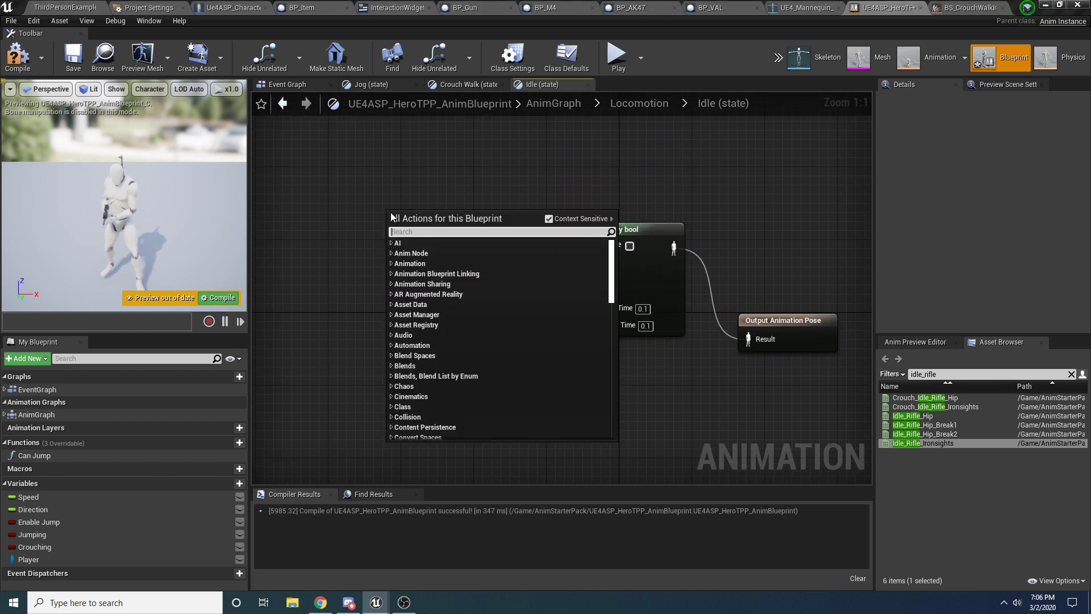
key("Escape")
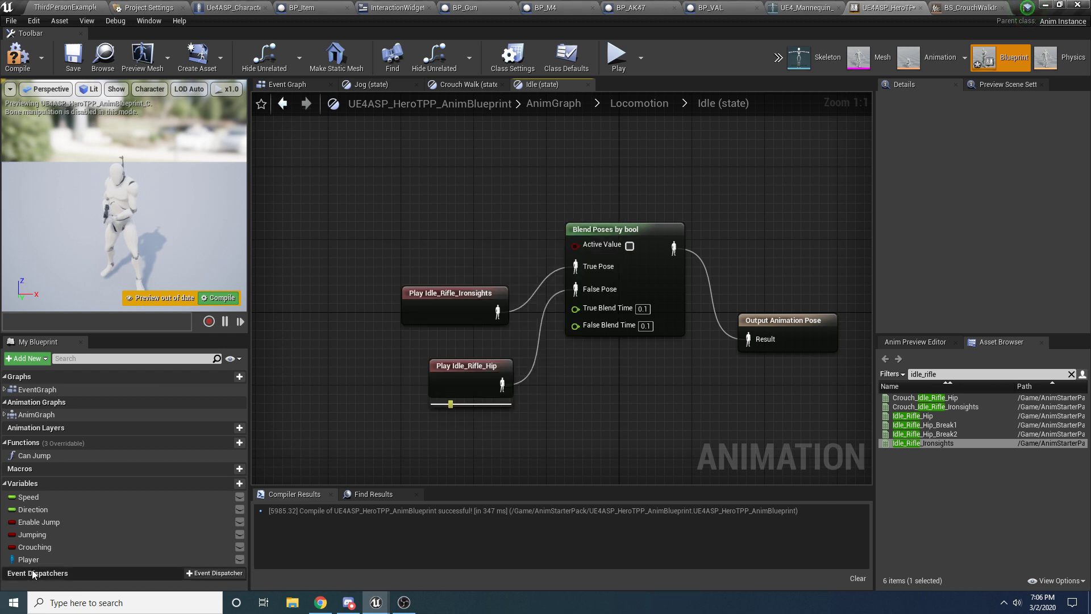
left_click_drag(28, 559, 324, 200)
left_click(348, 212)
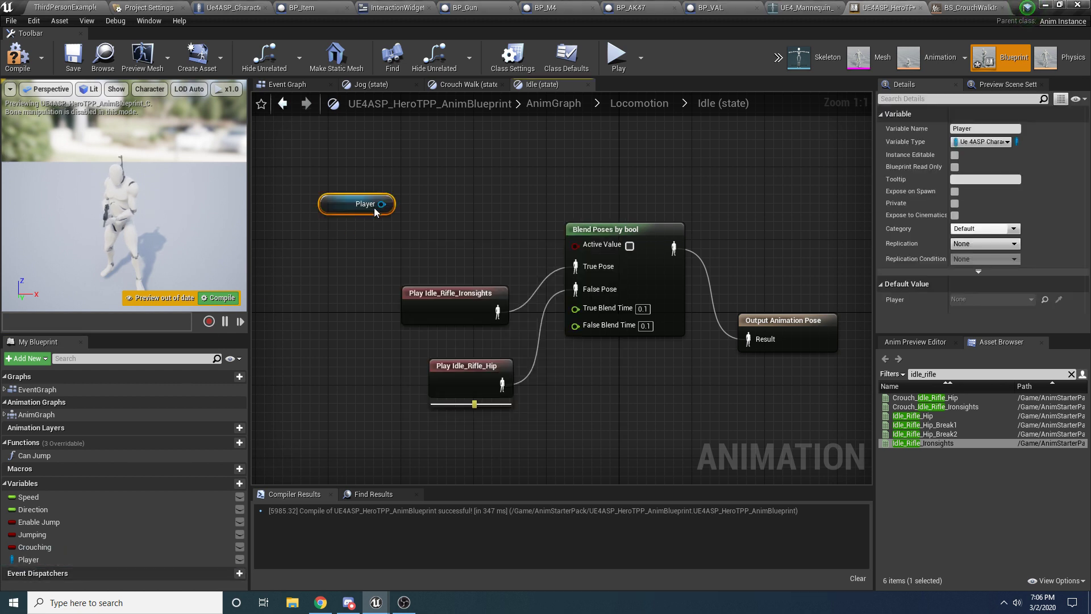
left_click_drag(381, 203, 456, 216)
type("get aim bu")
key("Return")
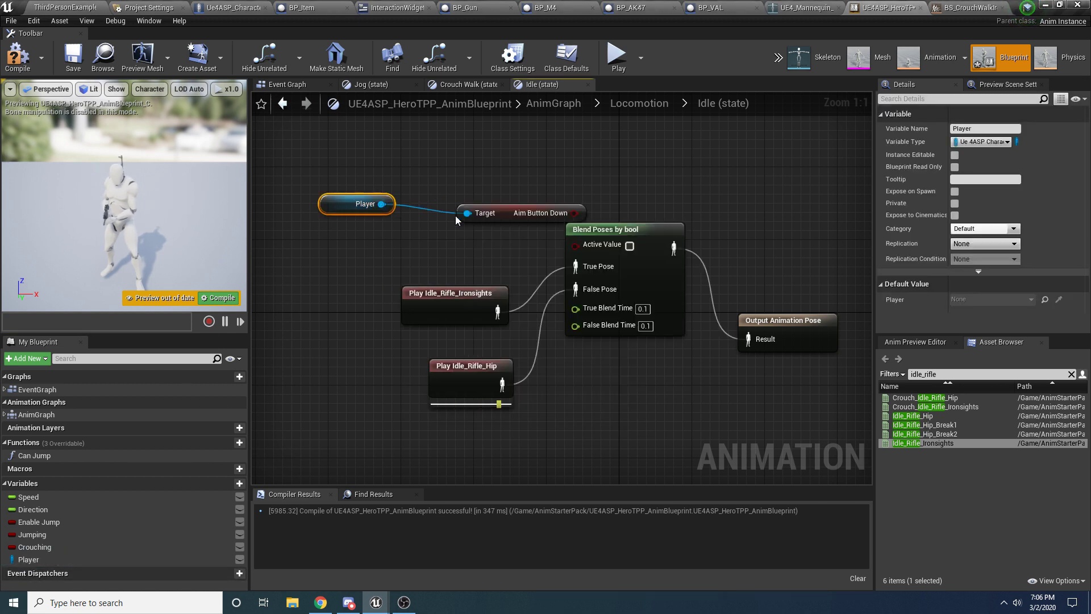
left_click_drag(525, 220, 488, 220)
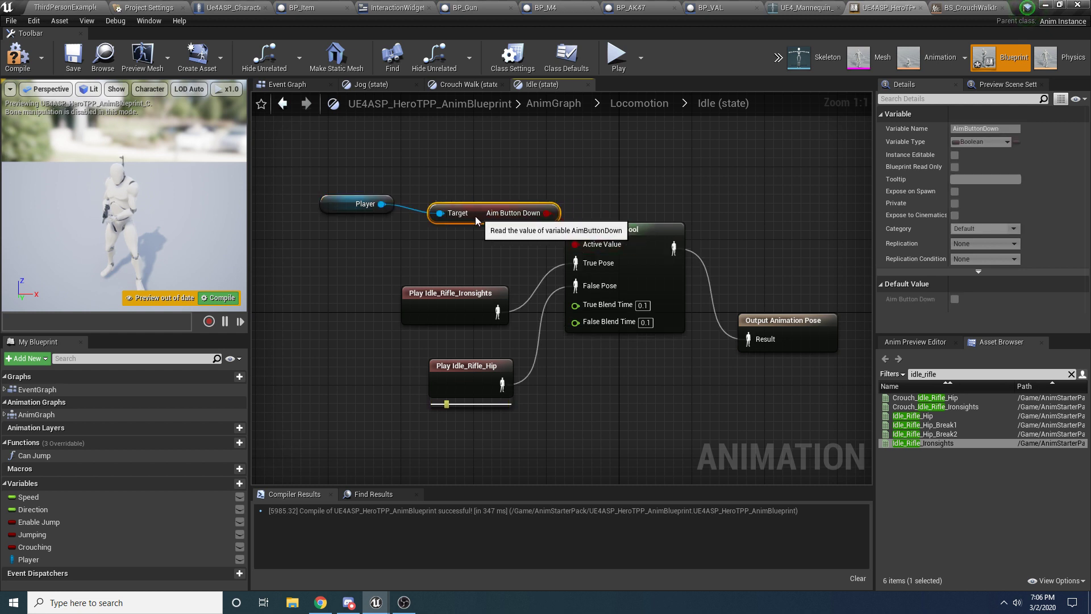
Step: Open the Crouch state and add the Crouch_Idle_Rifle_Ironsights animation above the Play Crouch_Idle_Rifle_Hip node
left_click(643, 103)
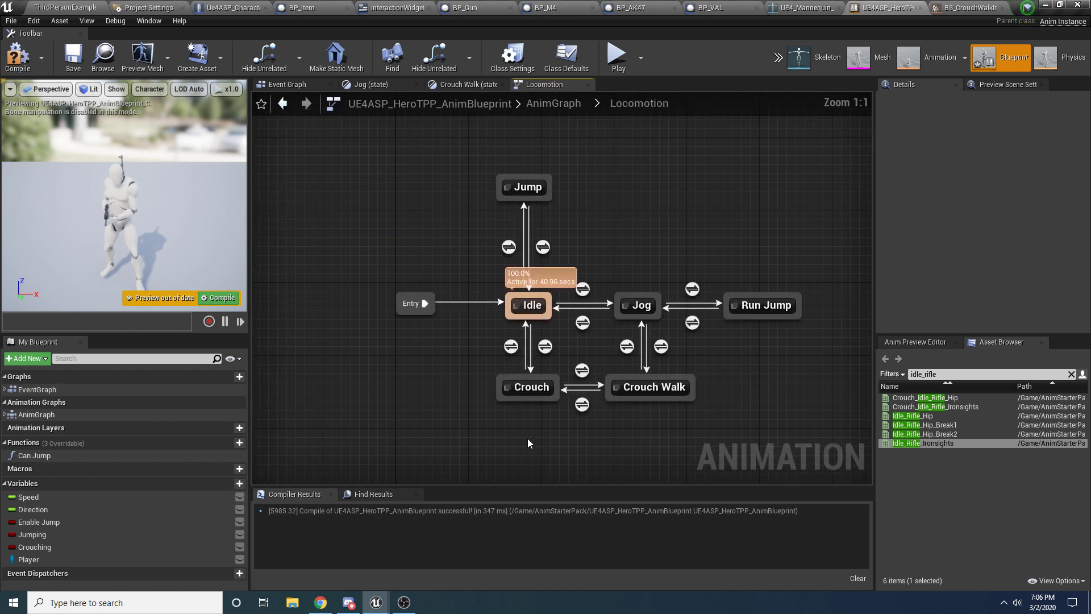
double_click(534, 391)
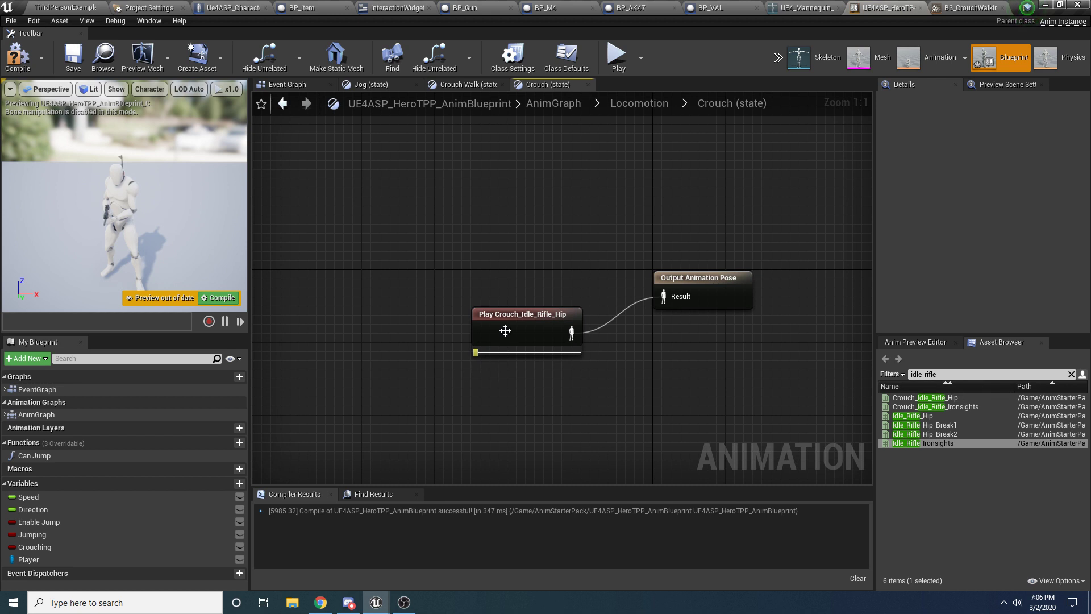
left_click(923, 406)
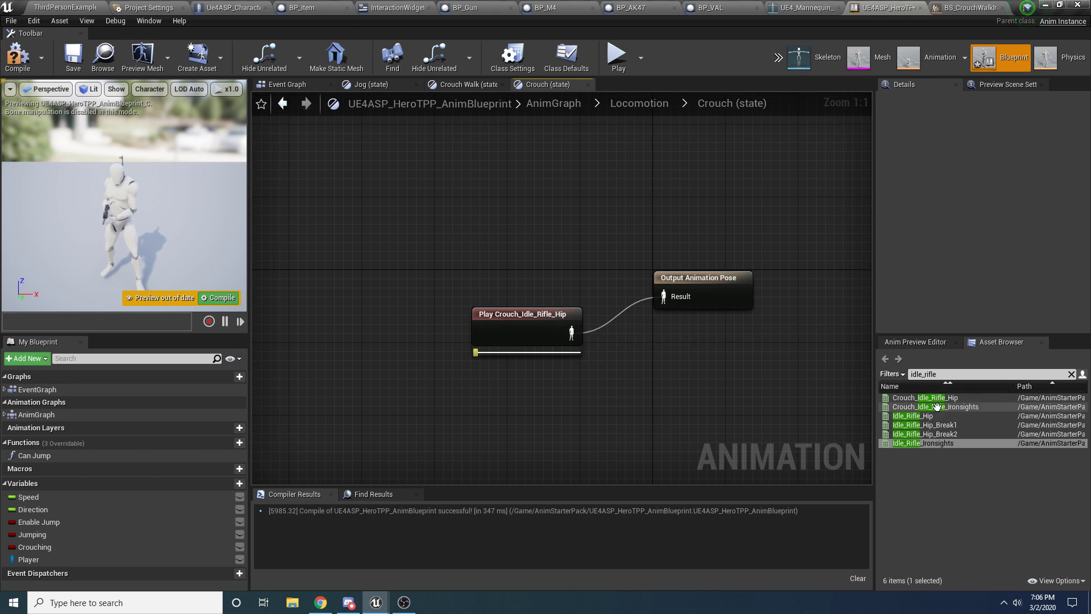
left_click_drag(921, 405, 506, 244)
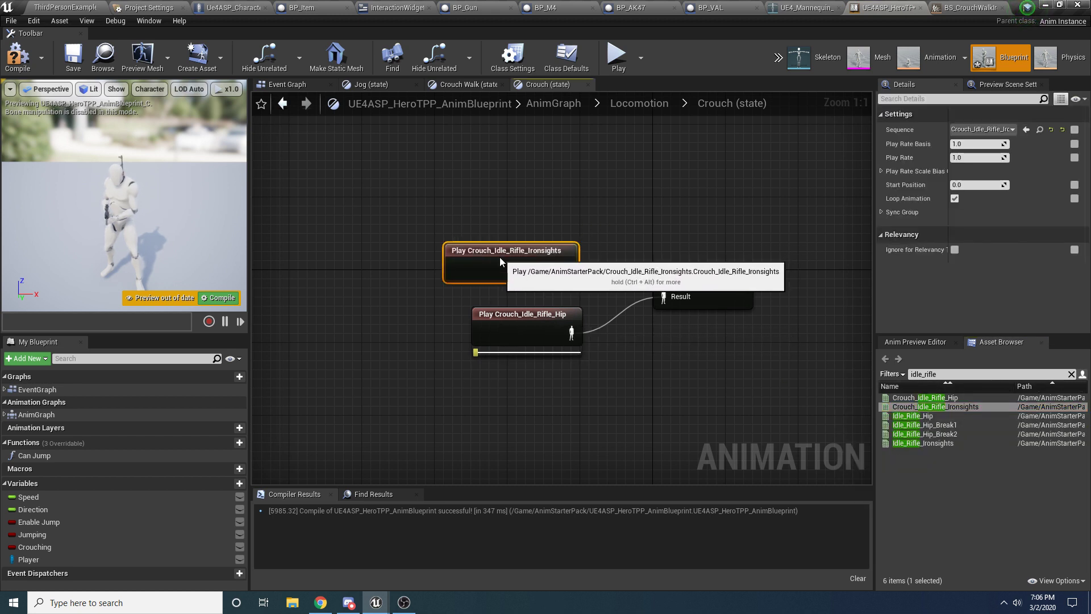
Step: Move Output Animation Pose farther out in the Crouch state and add a Blend Poses by bool node before it
left_click_drag(681, 278, 787, 282)
left_click(679, 229)
right_click(679, 229)
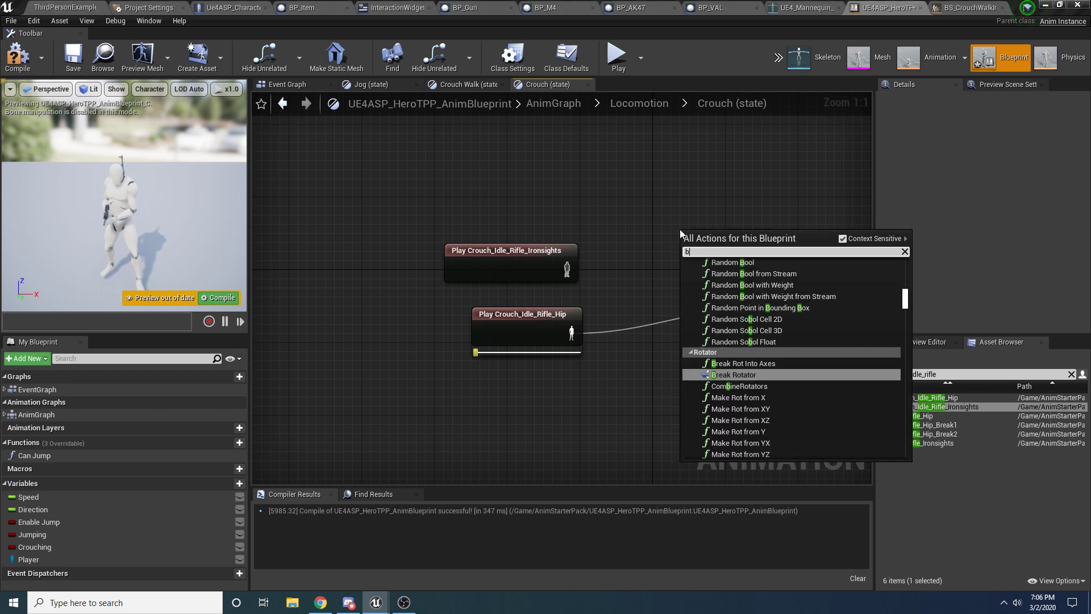
type("blemd")
key("BackSpace")
key("BackSpace")
type("nd pose")
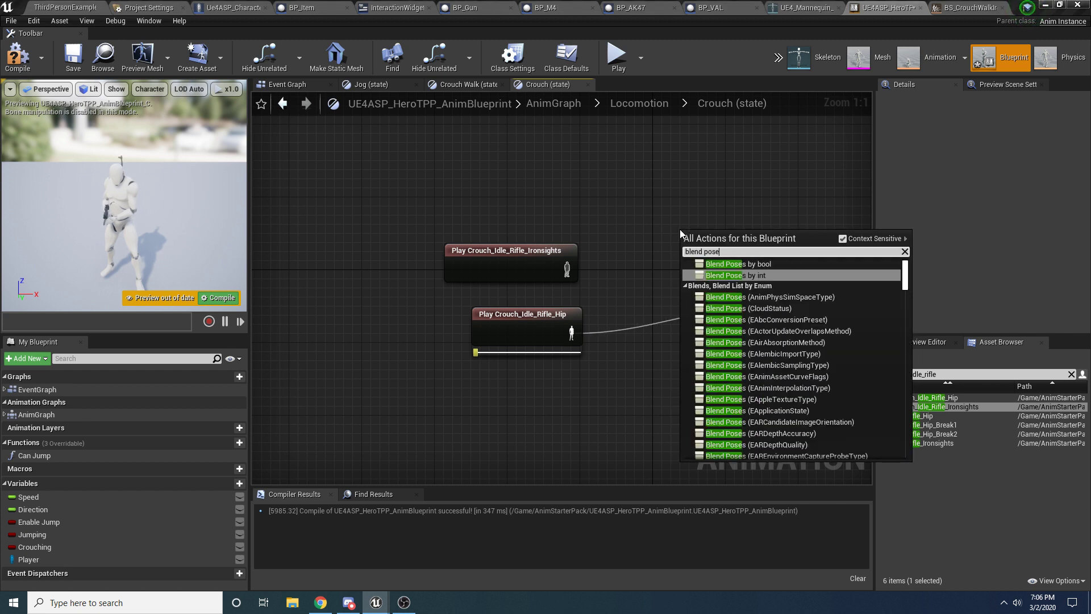
key("Up")
key("Return")
left_click_drag(798, 261, 732, 197)
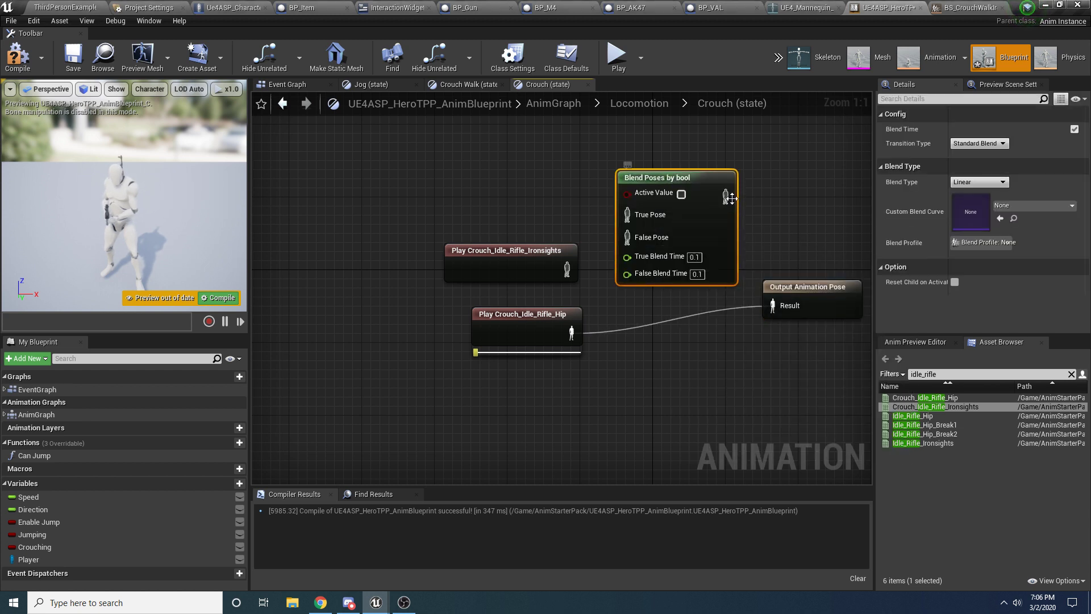
Step: Connect the blend's output to Output Animation Pose, Crouch_Idle_Rifle_Ironsights to True Pose, and Crouch_Idle_Rifle_Hip to False Pose
left_click_drag(753, 267, 773, 306)
left_click_drag(566, 267, 627, 217)
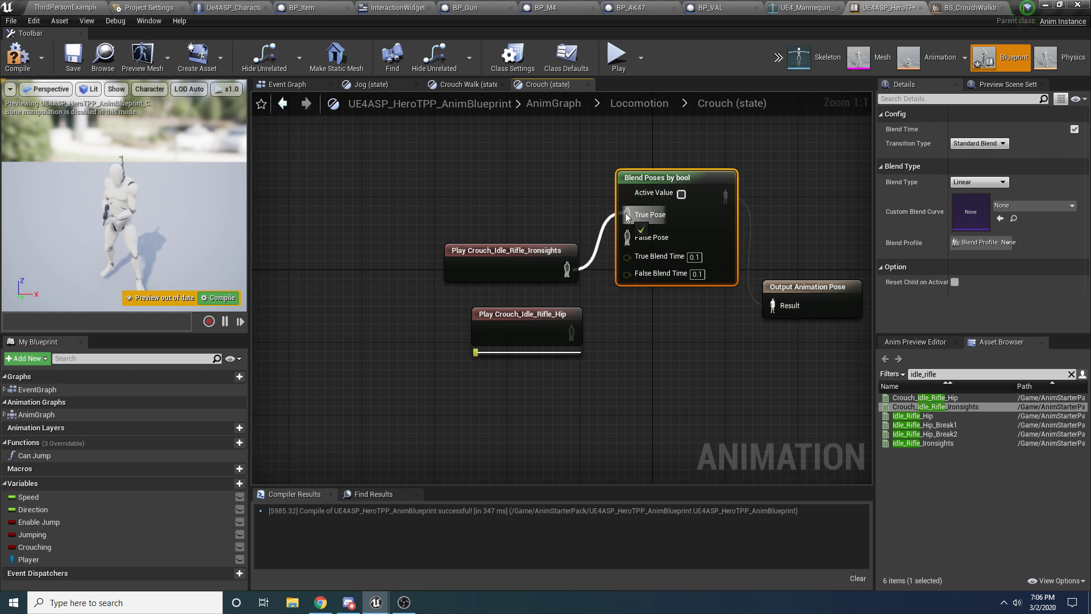
left_click_drag(570, 332, 627, 237)
Step: Add a Player getter to the Crouch state, get Aim Button Down from it, and connect that to the blend's Active Value
left_click_drag(28, 559, 382, 174)
left_click_drag(498, 179, 509, 181)
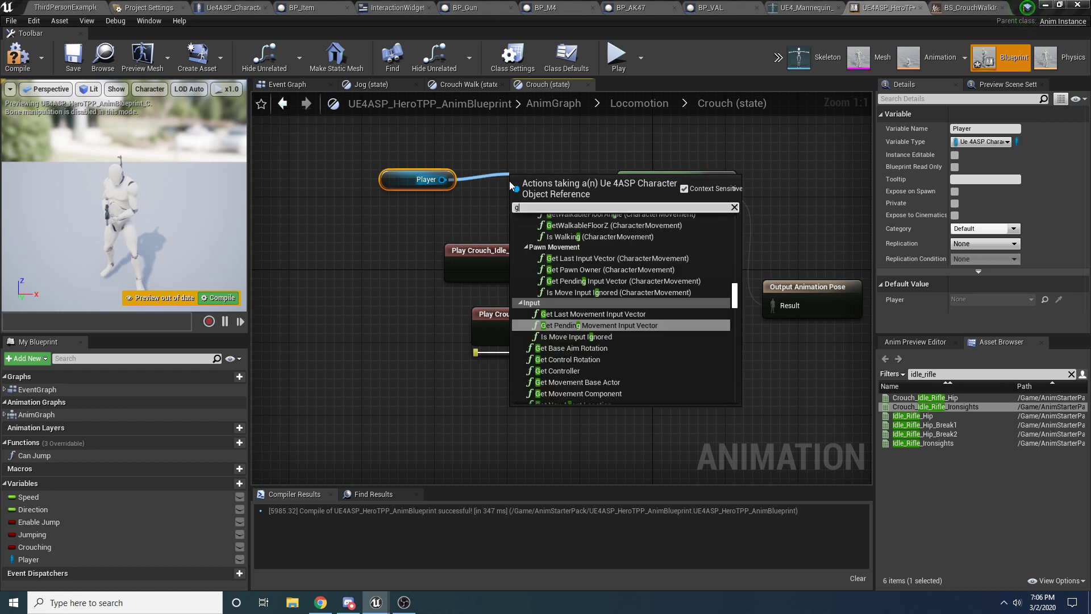
type("get aim")
key("Return")
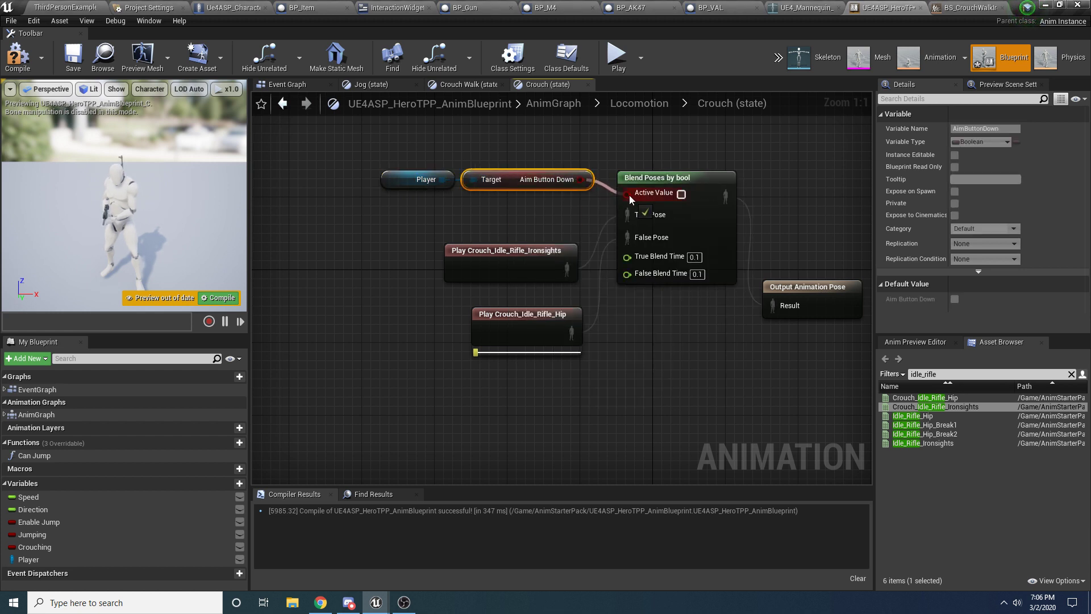
left_click_drag(629, 195, 628, 193)
left_click(482, 226)
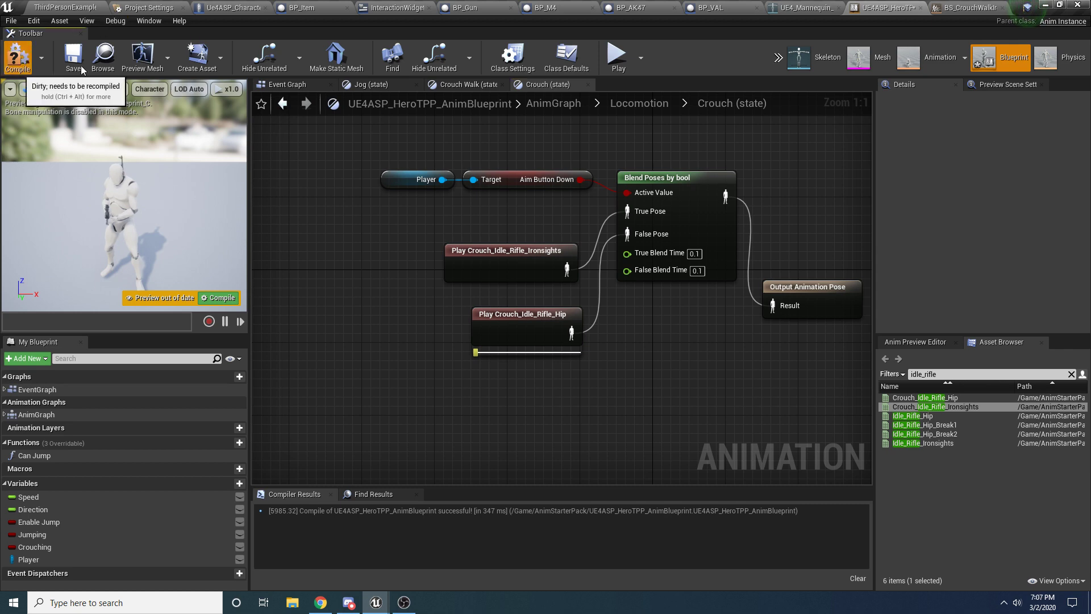
Step: Compile the animation blueprint and save all assets
left_click(29, 55)
left_click(11, 21)
left_click(25, 85)
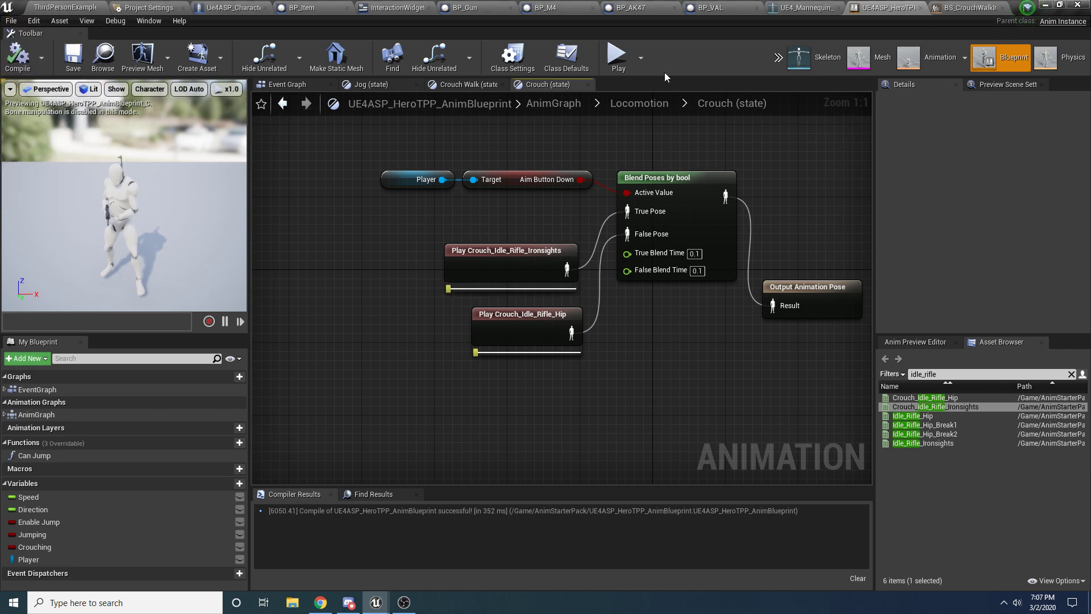
Step: Play-test the level to check the aiming animations while standing, running and crouching, and stop the preview
left_click(625, 59)
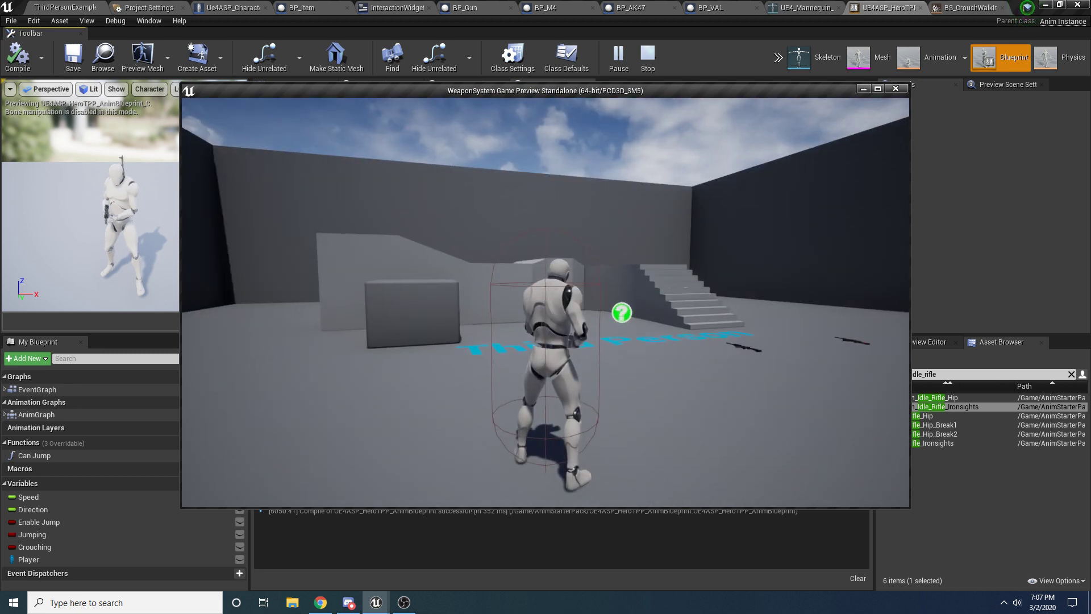
key("w")
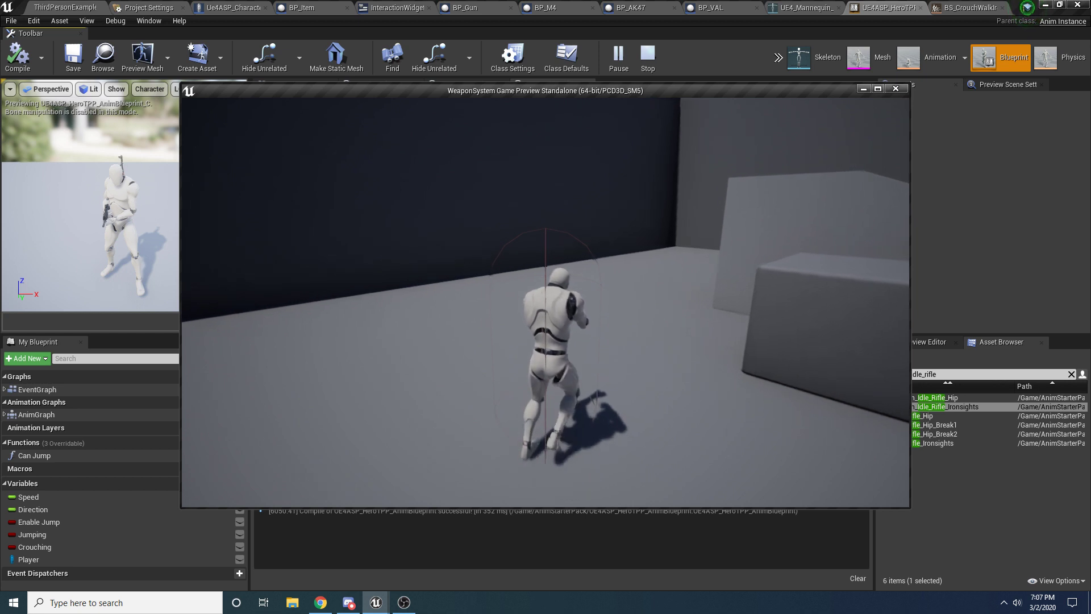
key("c")
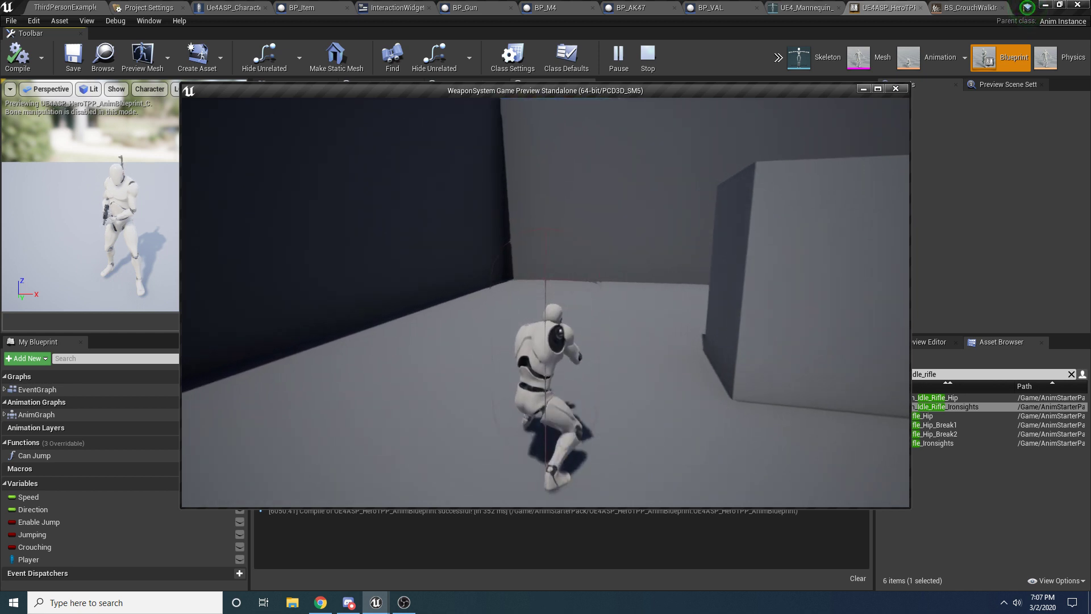
key("c")
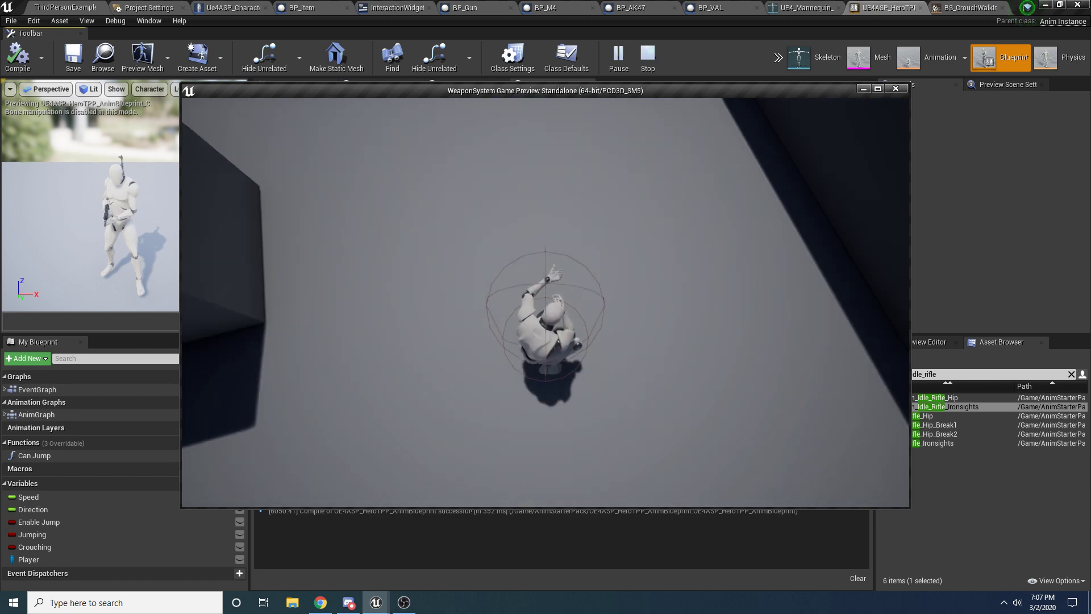
key("c")
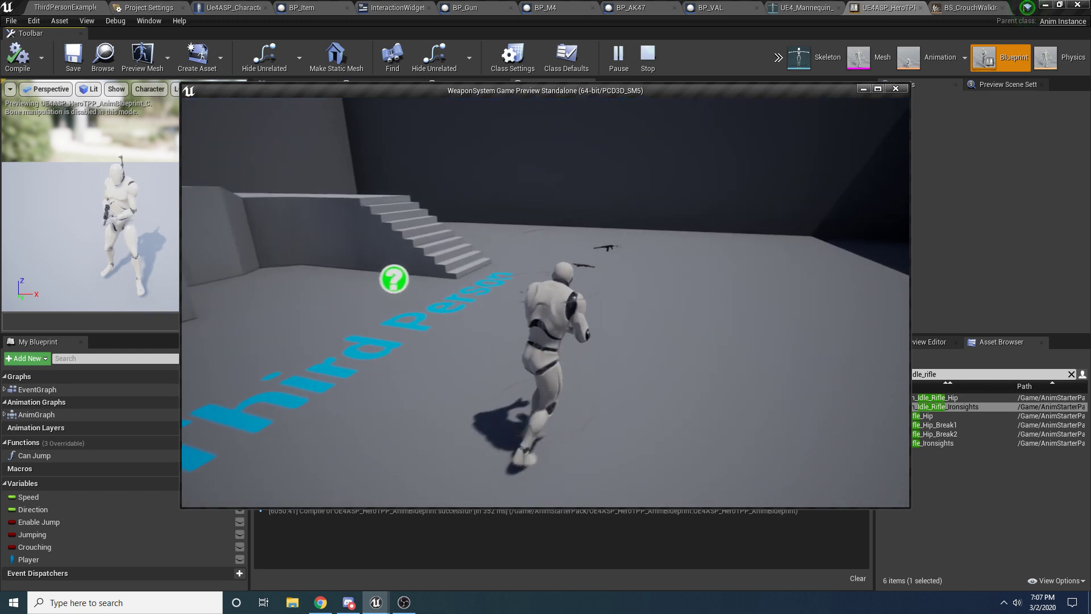
key("Escape")
left_click(10, 20)
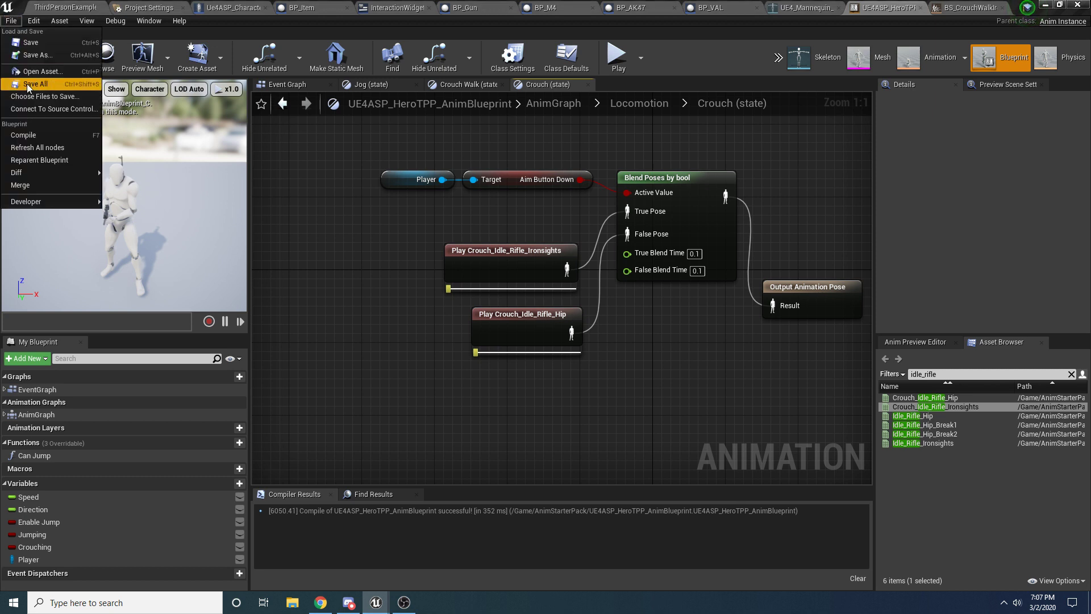
key("Escape")
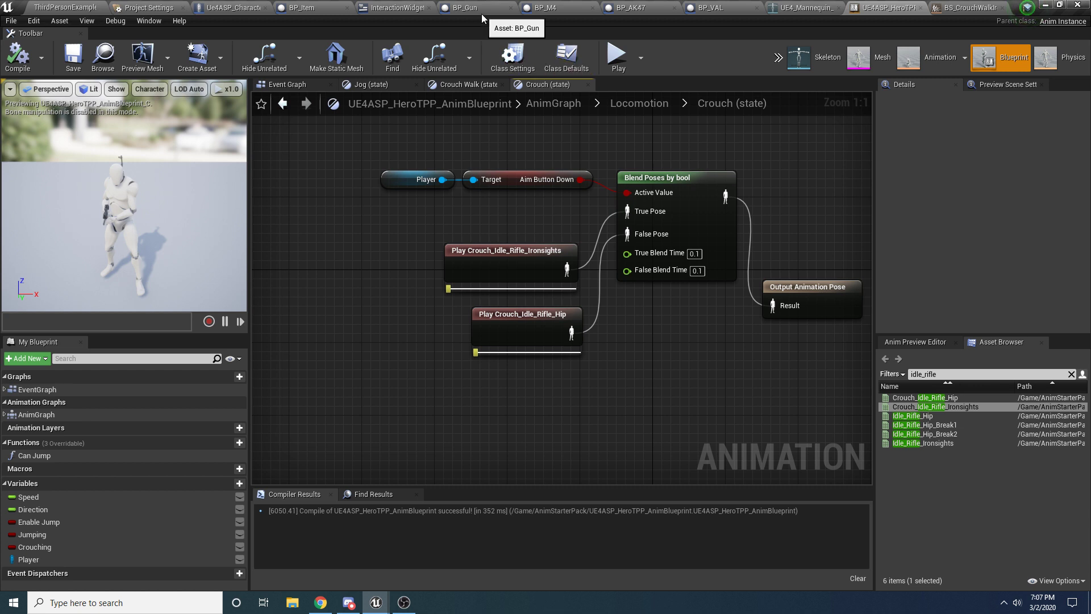
Step: Open the Ue4ASP_Character blueprint's Event Graph at the InputAction ADS event, and compile and save the blueprint
left_click(248, 9)
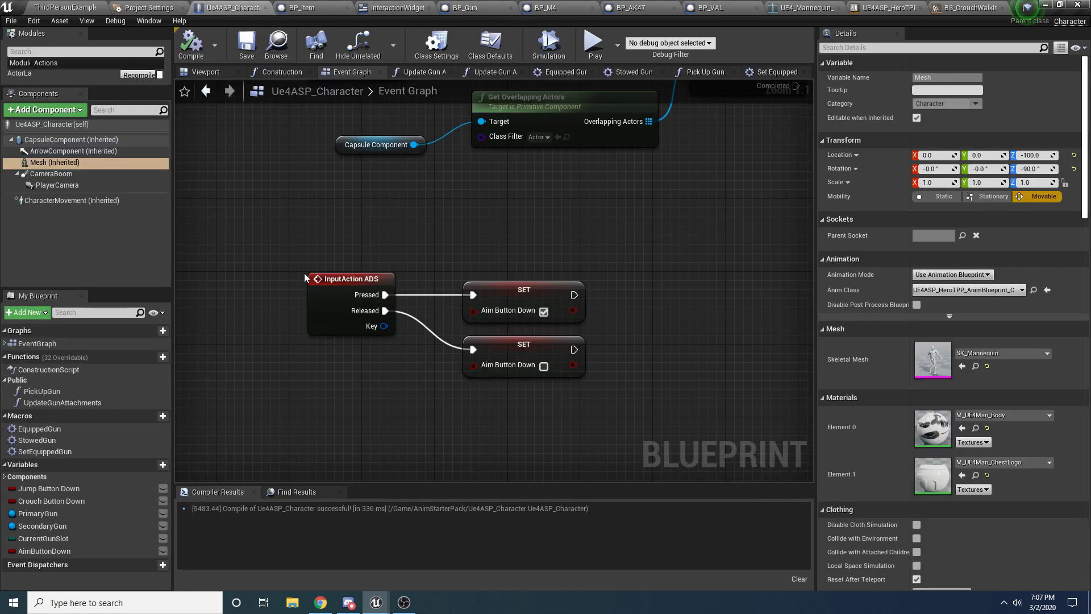
scroll(390, 262, "down", 2)
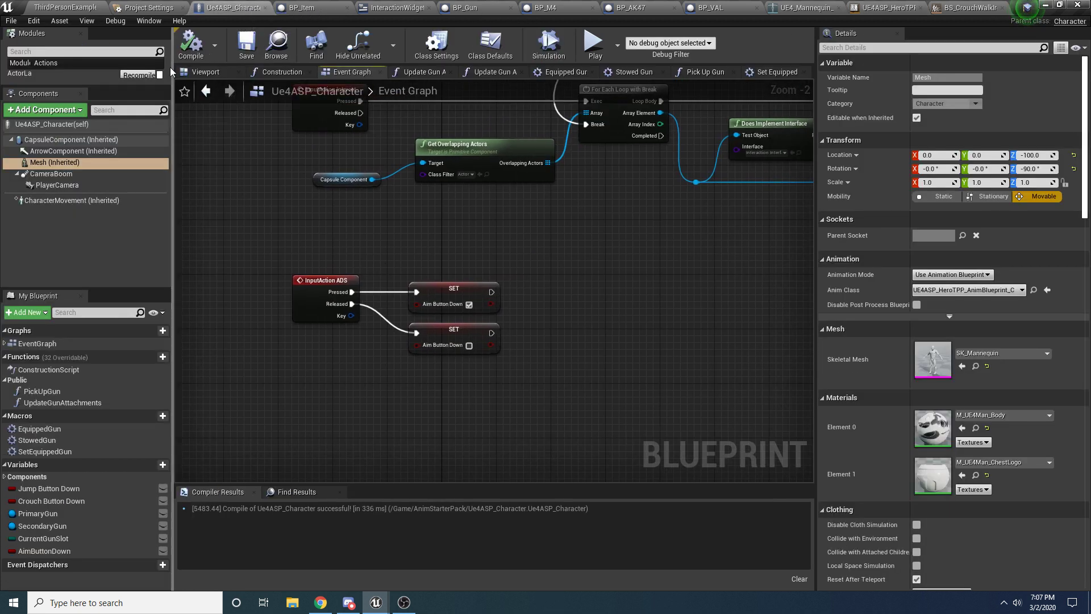
left_click(246, 44)
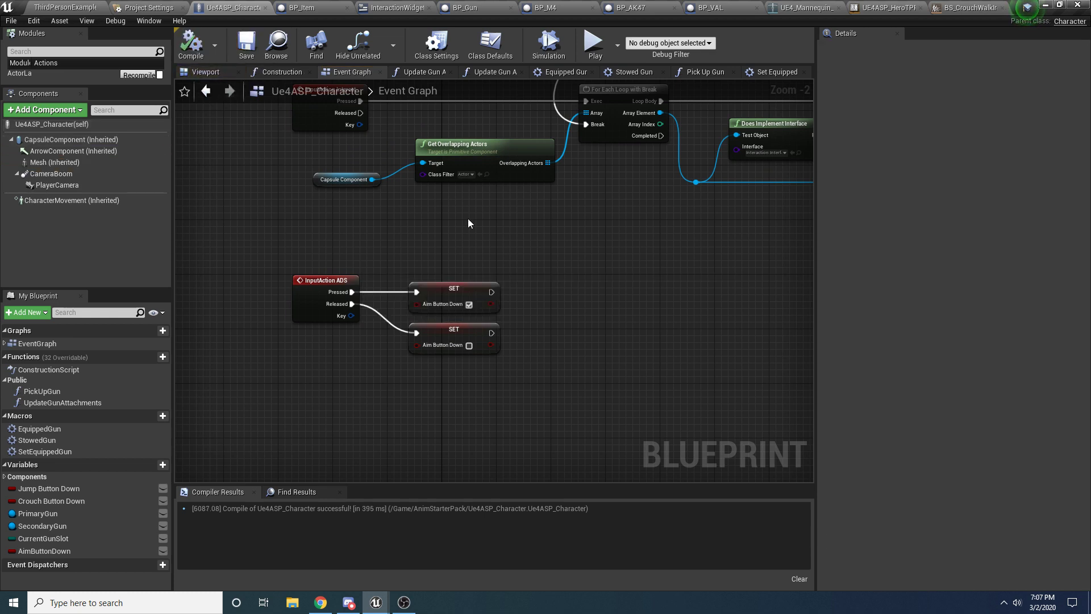
scroll(445, 278, "up", 2)
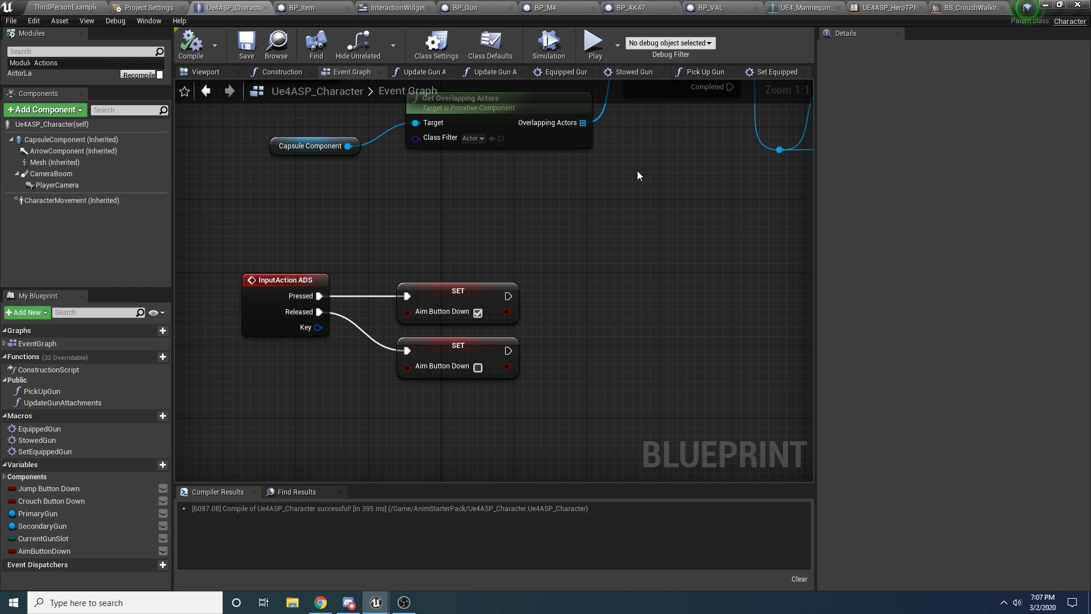
Step: Move both SET Aim Button Down nodes away from InputAction ADS and spread them apart vertically to make room between them
left_click_drag(619, 171, 386, 392)
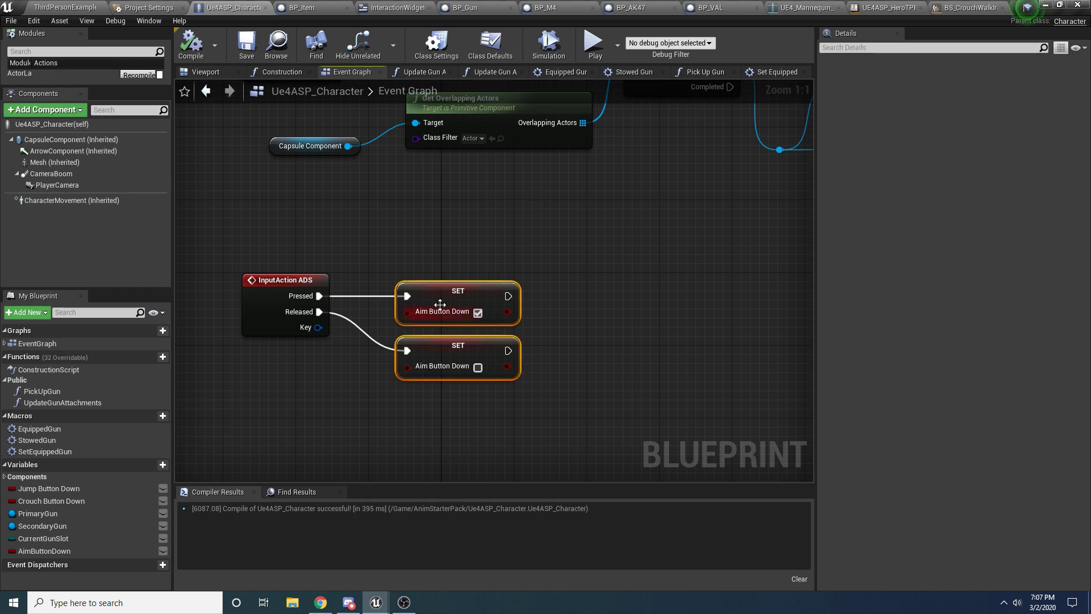
left_click_drag(437, 291, 591, 291)
left_click(483, 271)
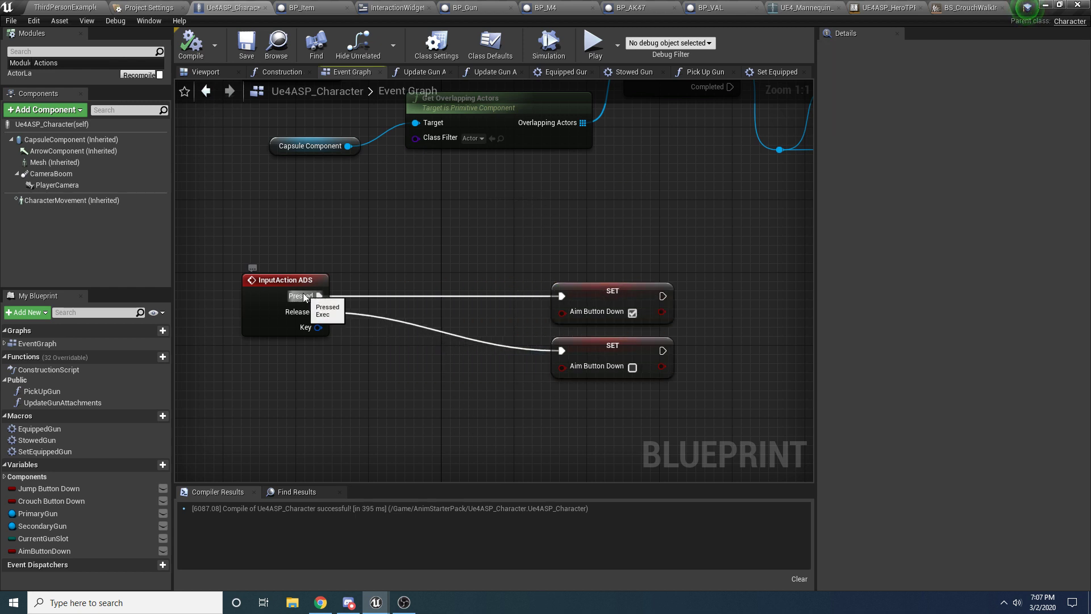
left_click_drag(609, 363, 609, 435)
left_click_drag(605, 299, 605, 262)
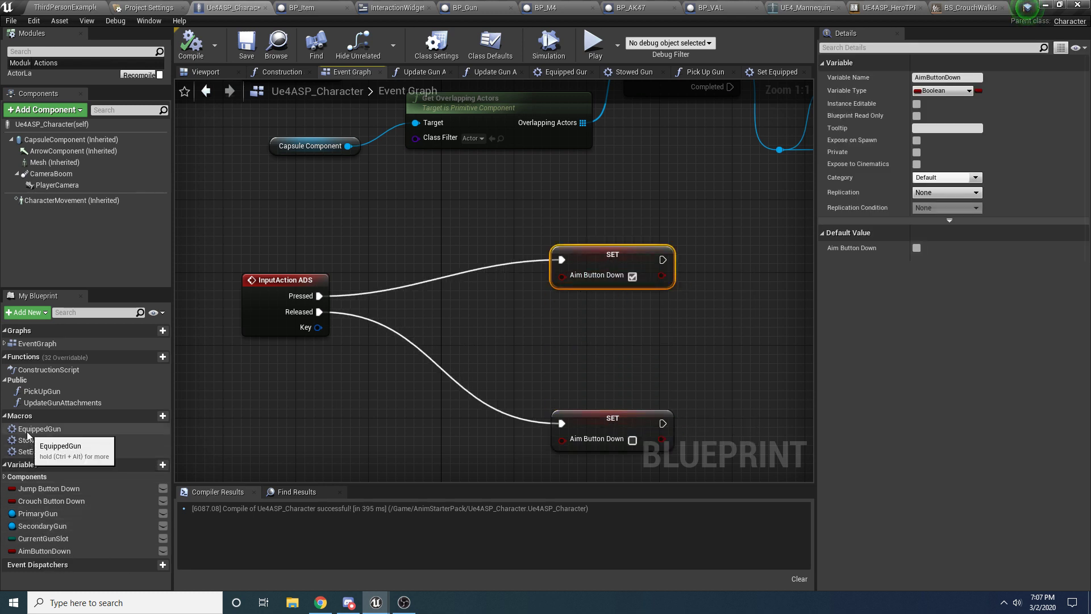
Step: Add the EquippedGun macro, run it from InputAction ADS Pressed, and connect Is Valid to the checked SET Aim Button Down
left_click_drag(28, 429, 336, 279)
left_click_drag(397, 247, 403, 248)
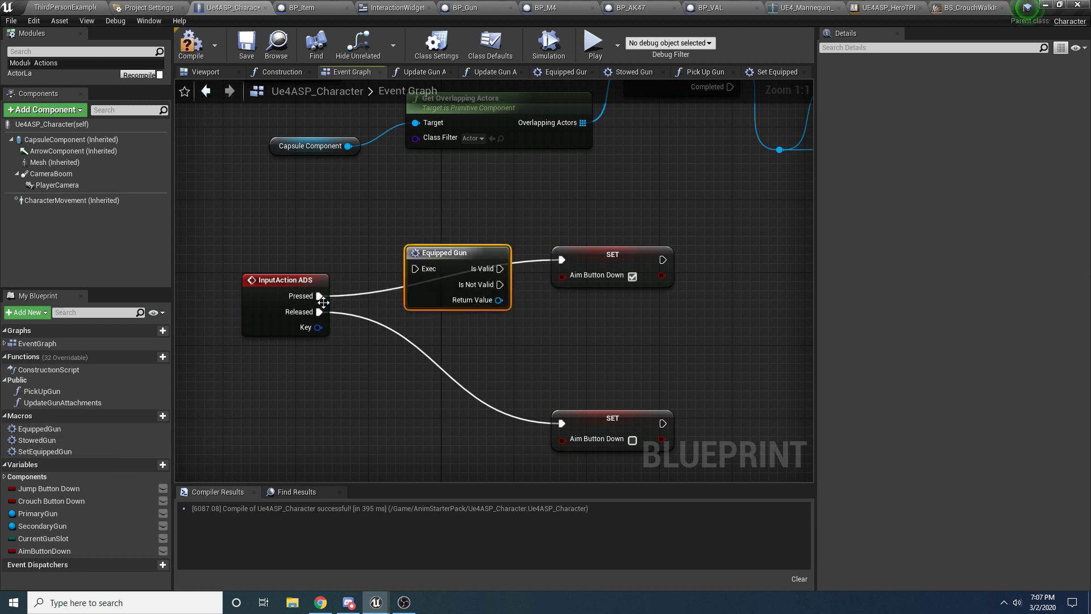
left_click_drag(320, 297, 416, 270)
left_click_drag(500, 269, 561, 260)
Step: Tidy the two SET Aim Button Down nodes around the Equipped Gun node and compile the character blueprint
left_click_drag(596, 436, 459, 364)
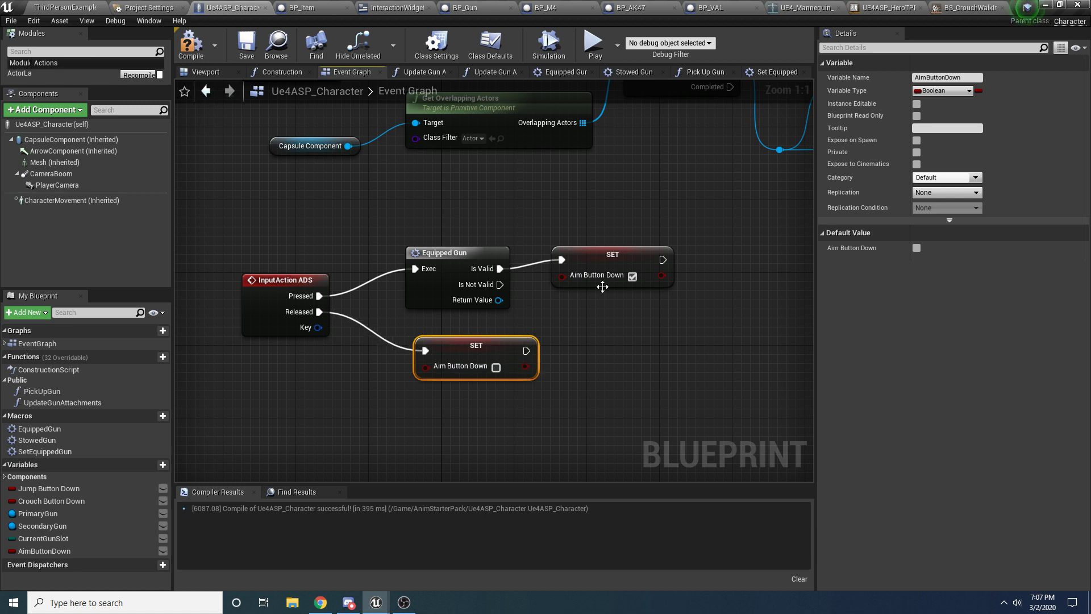
left_click_drag(602, 282, 592, 291)
left_click(380, 234)
left_click(193, 48)
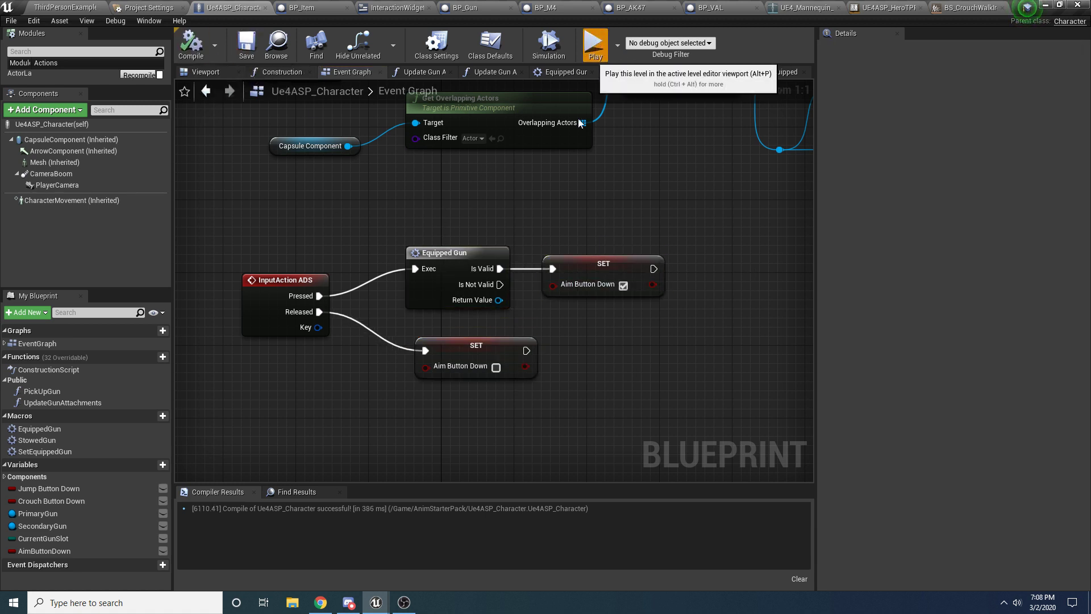
Step: Play-test aiming with and without a picked-up gun, stop the preview, and save all assets
left_click(593, 42)
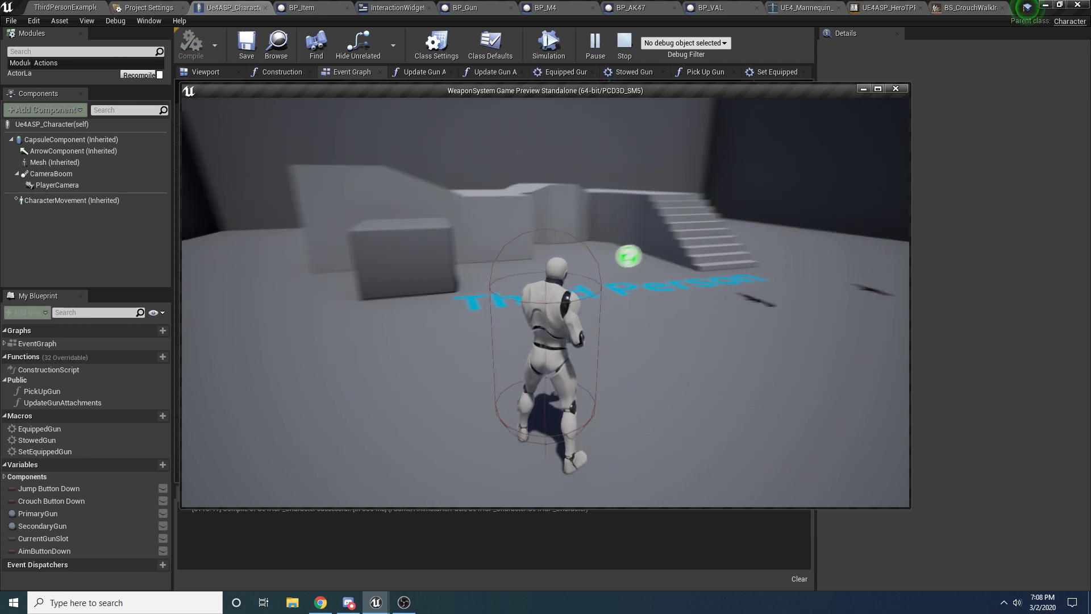
key("w")
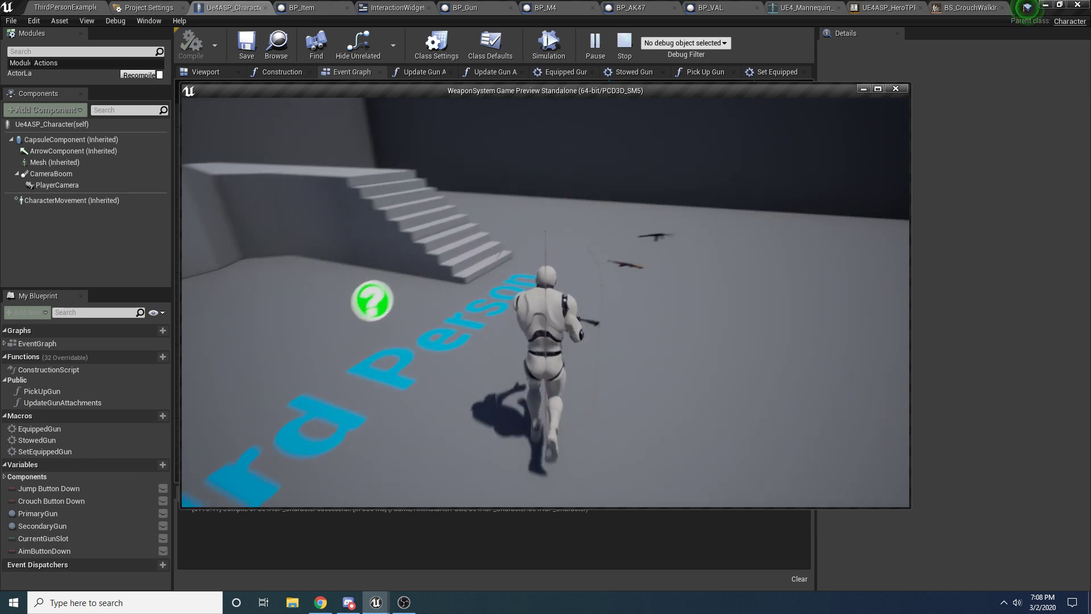
key("f")
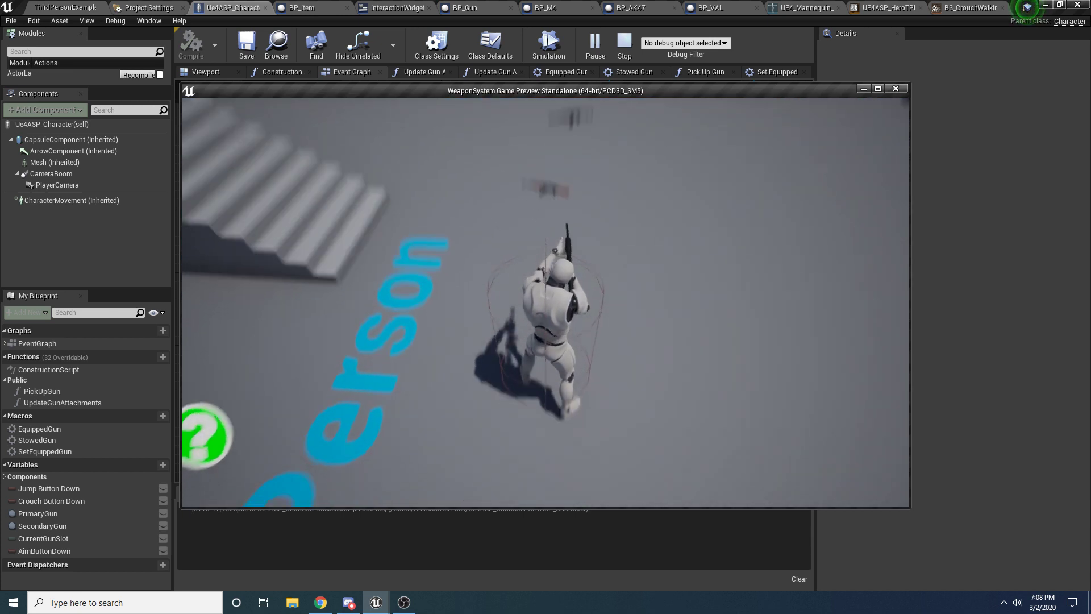
key("w")
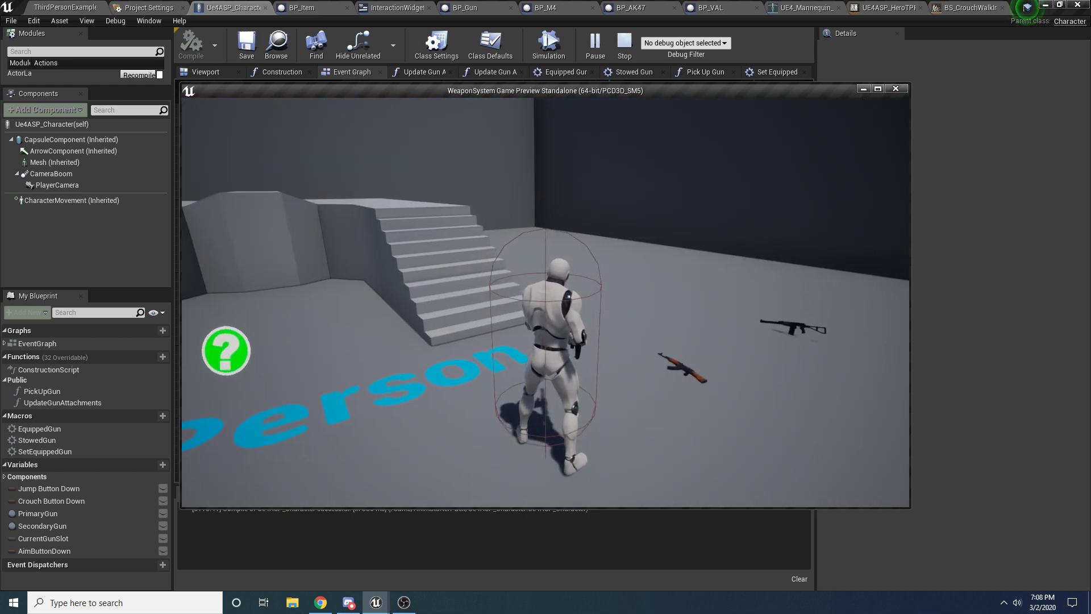
key("Escape")
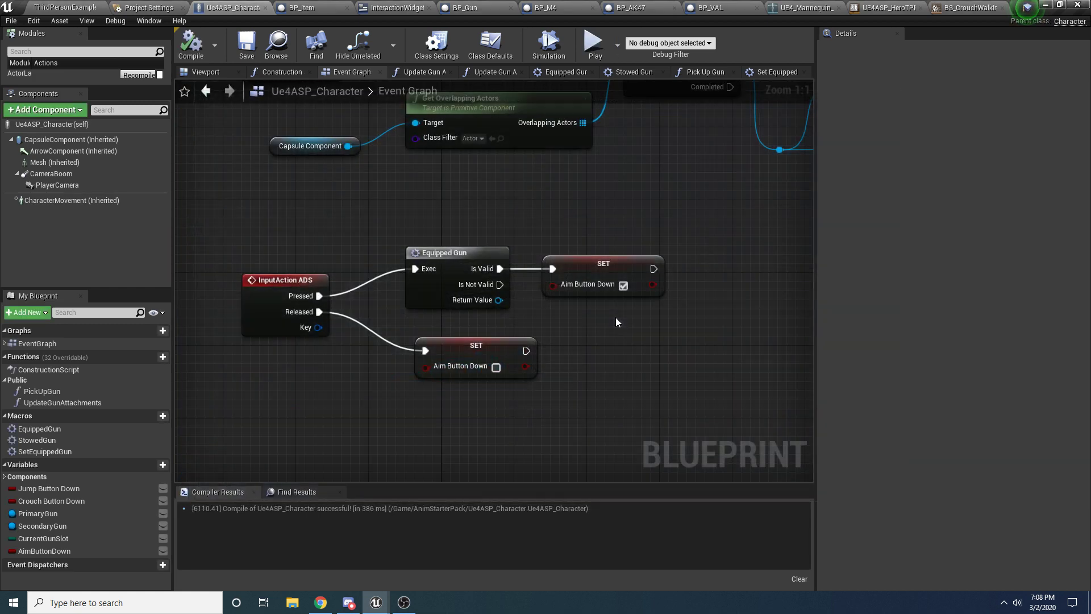
left_click(11, 21)
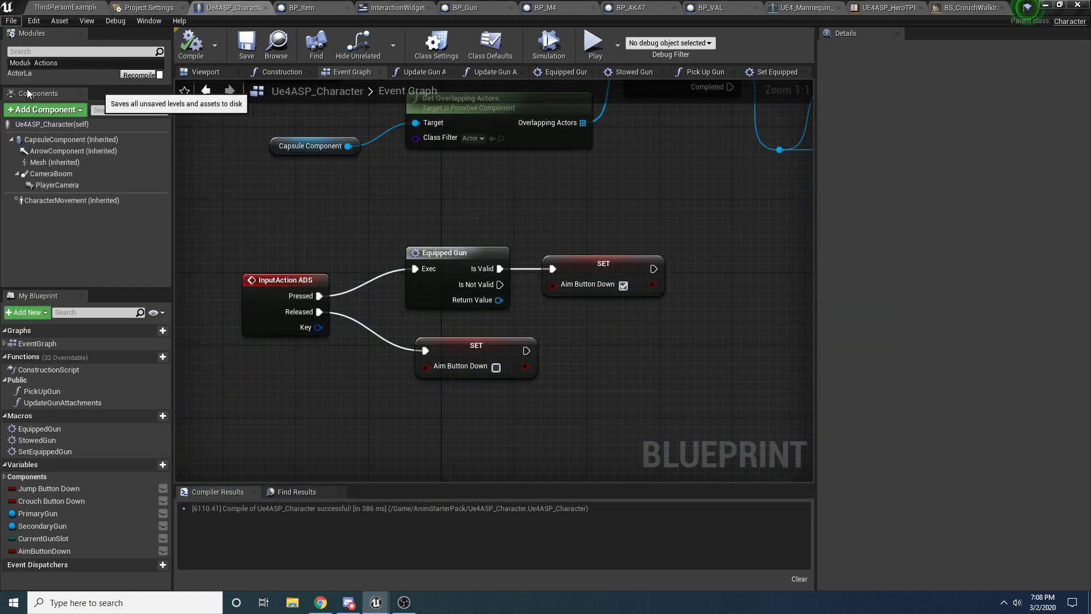
left_click(402, 603)
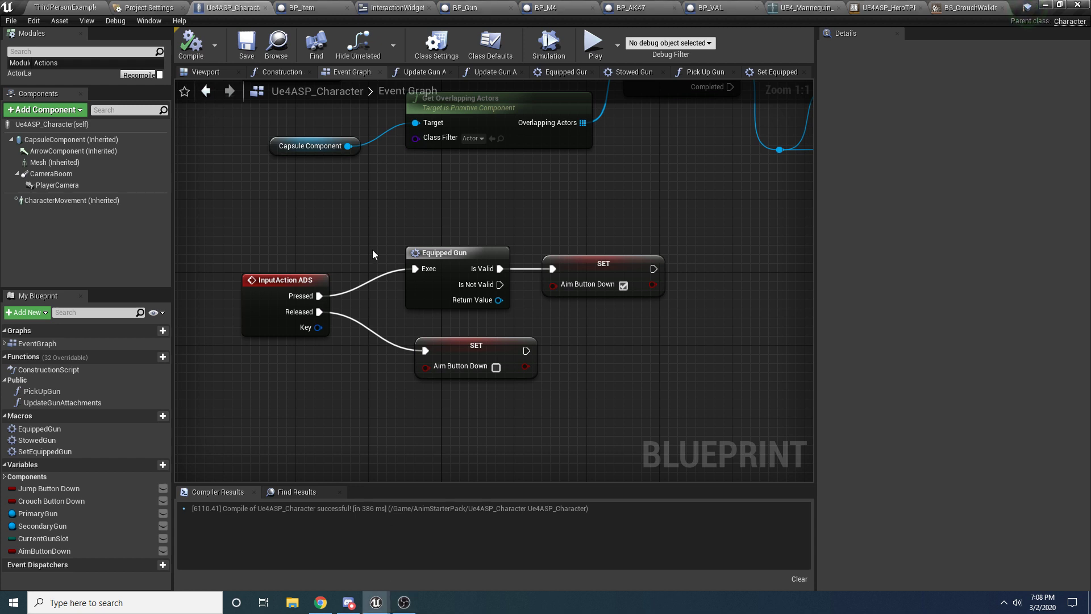
Step: Create a folder named Aimspace inside the AnimStarterPack content folder
left_click(271, 50)
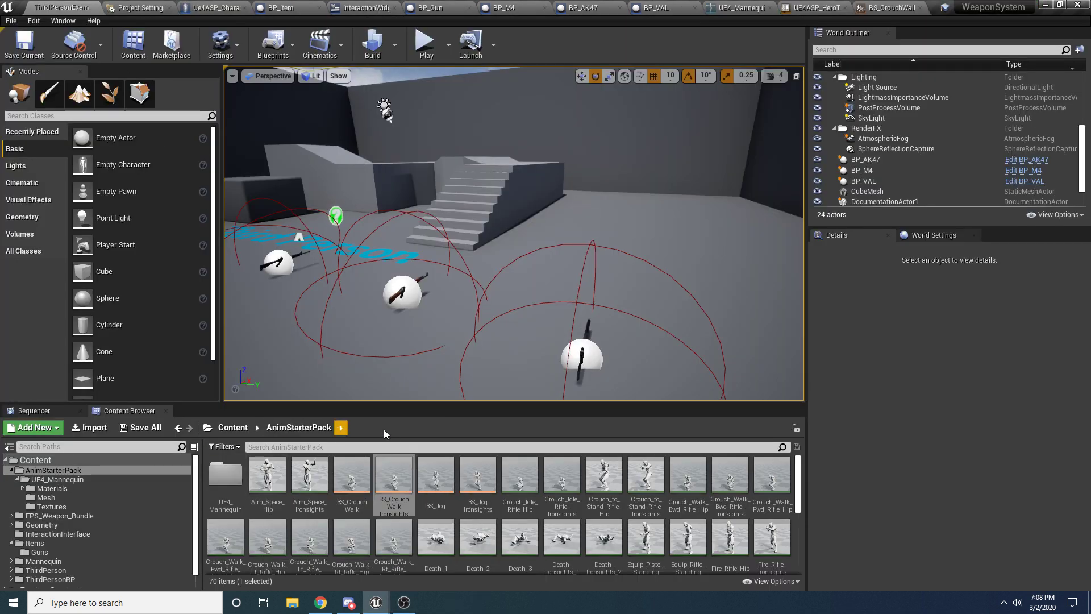
right_click(49, 472)
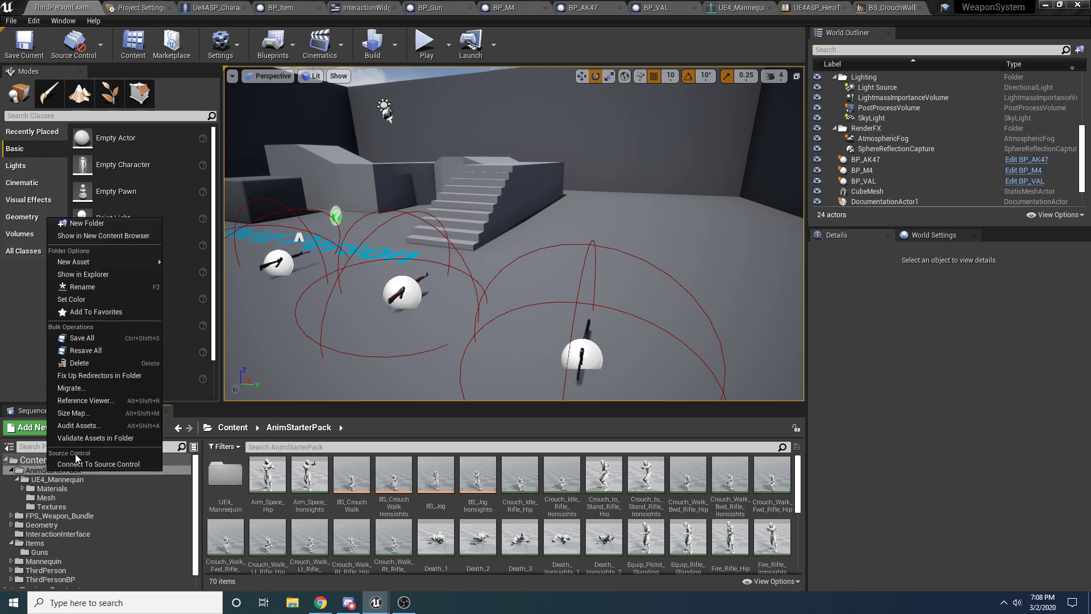
left_click(124, 224)
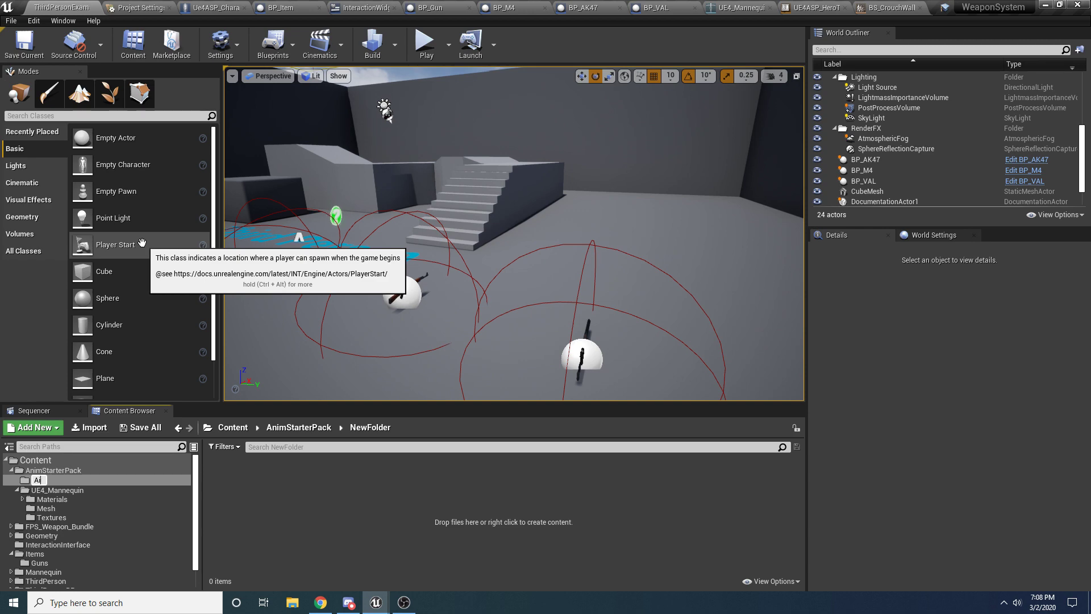
type("Aimspace")
key("Return")
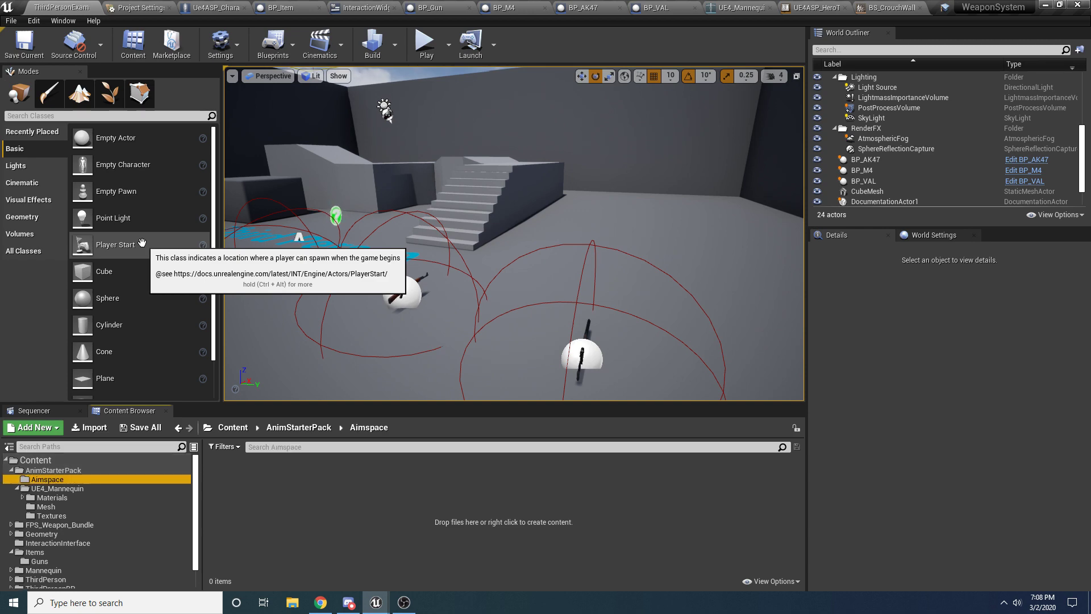
Step: Find Aim_Space_Ironsights by searching AnimStarterPack for "aim_", move it into the Aimspace folder, and show that folder's contents unfiltered
left_click(294, 428)
left_click(307, 446)
type("ai")
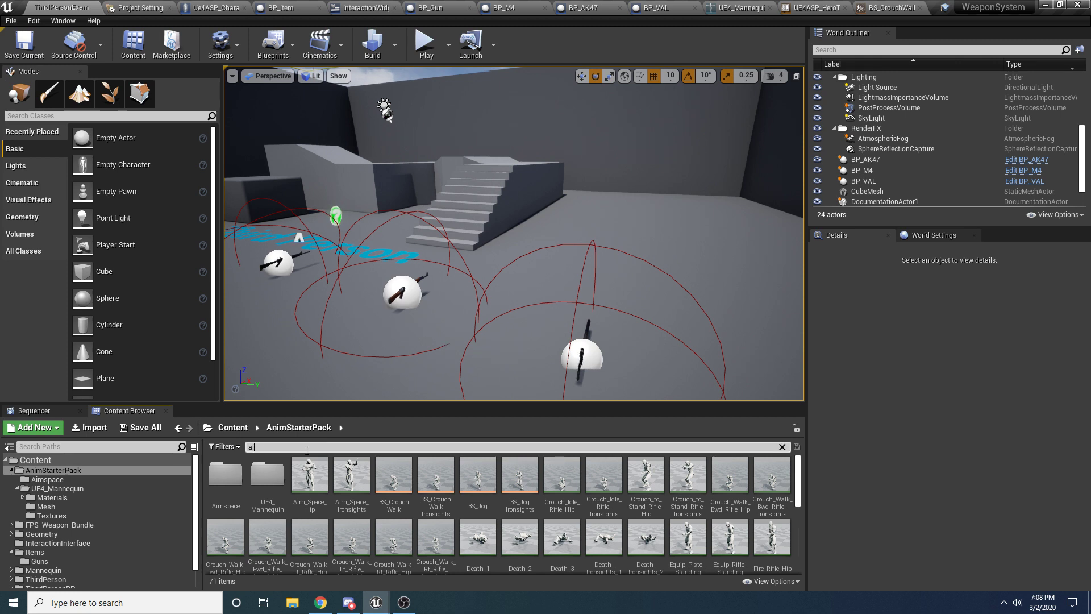
type("m_")
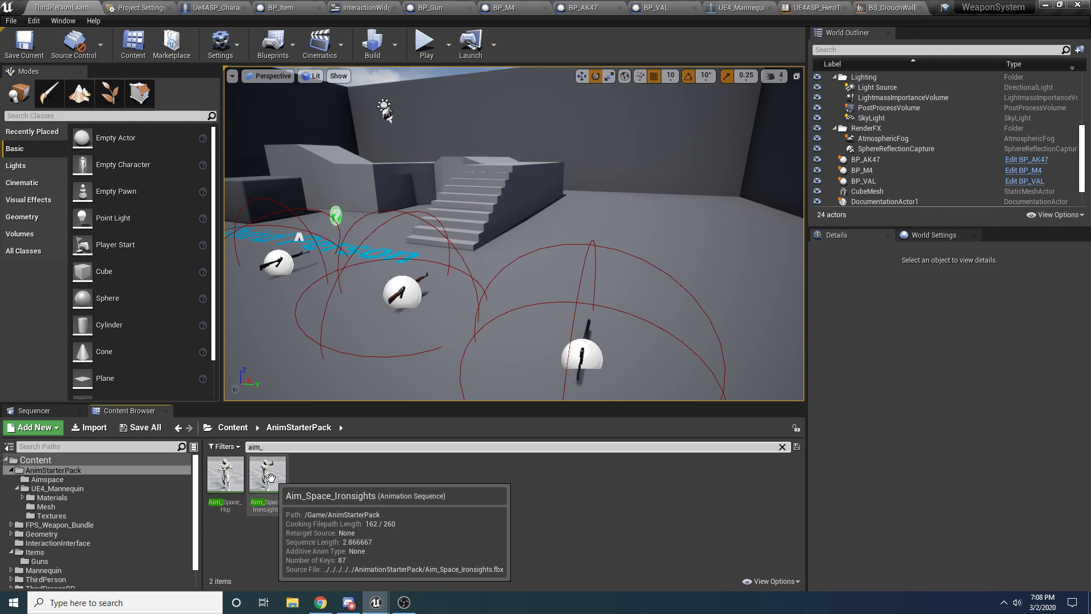
left_click_drag(270, 476, 66, 486)
left_click(79, 496)
left_click(48, 479)
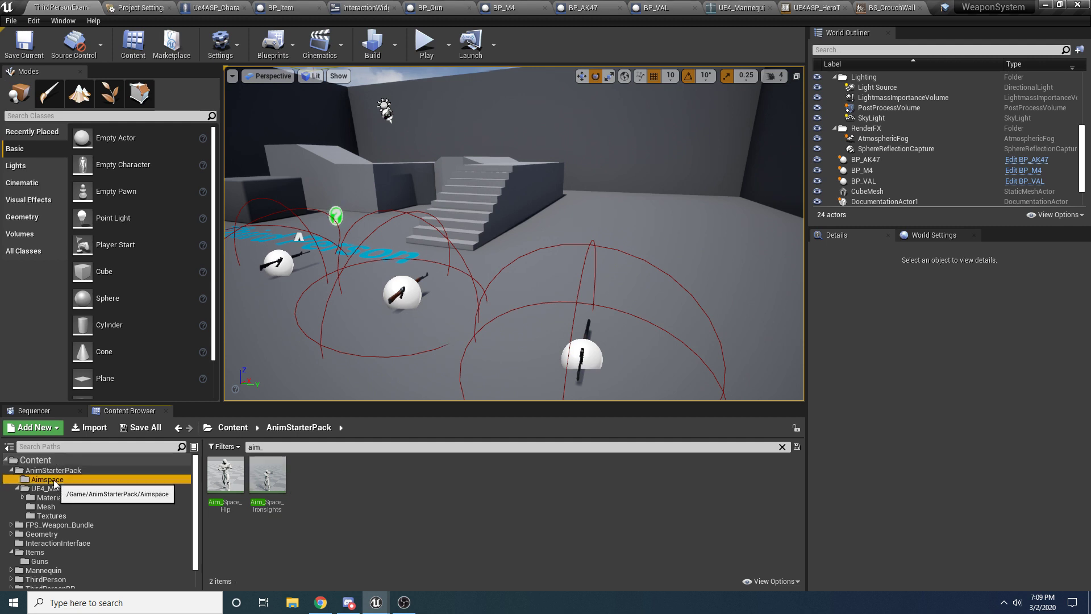
left_click(782, 446)
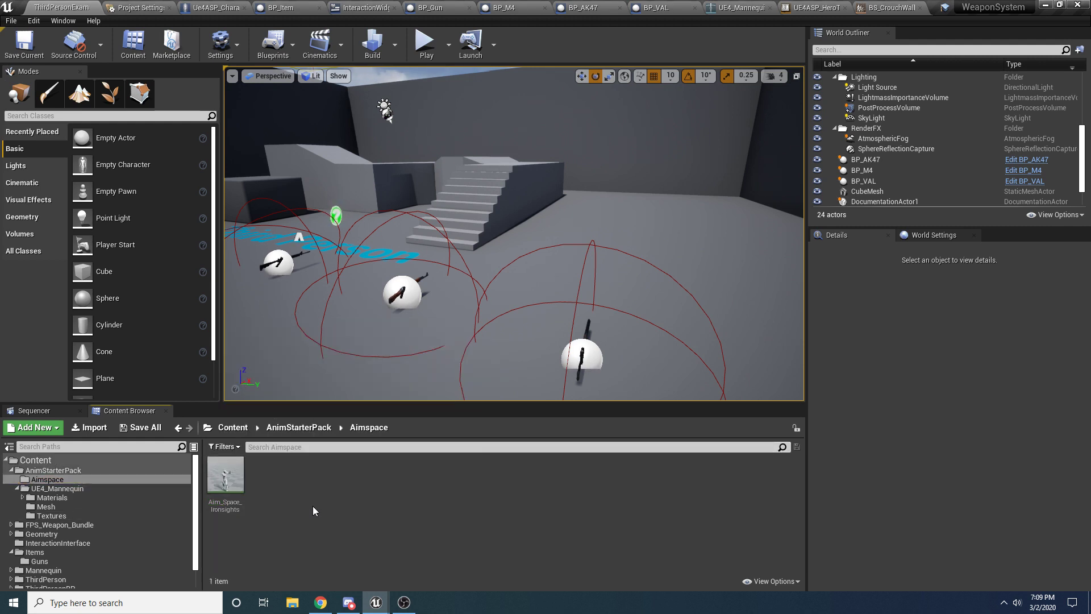
Step: Open the Aim_Space_Ironsights animation, pause it at frame 0, and view the aiming pose from the side
double_click(225, 475)
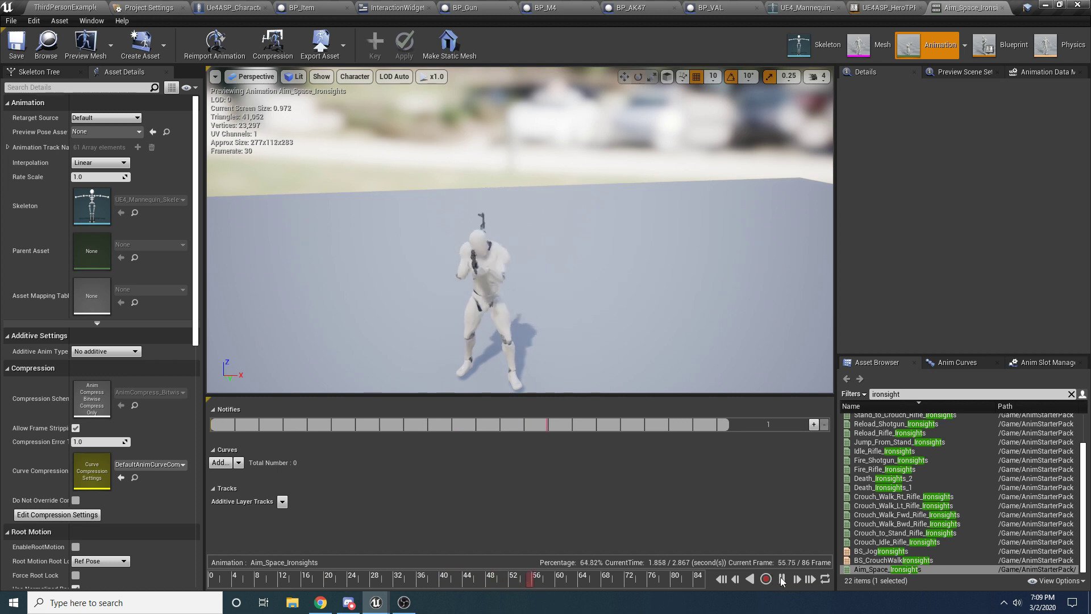
key("space")
left_click_drag(564, 579, 158, 572)
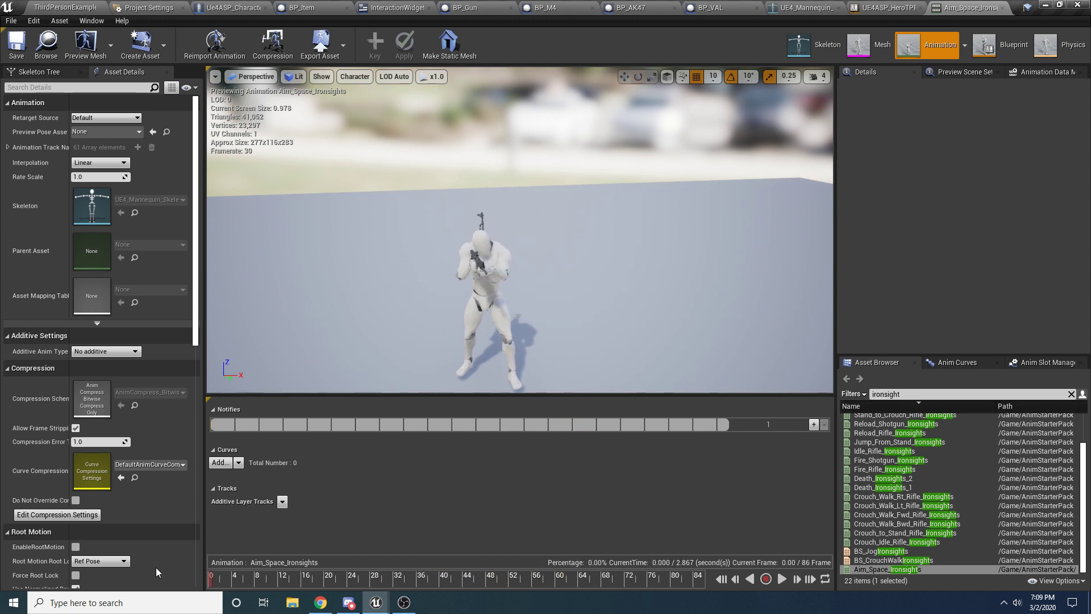
left_click_drag(239, 577, 314, 585)
left_click_drag(209, 576, 270, 578)
left_click_drag(243, 582, 212, 583)
right_click_drag(375, 256, 546, 256)
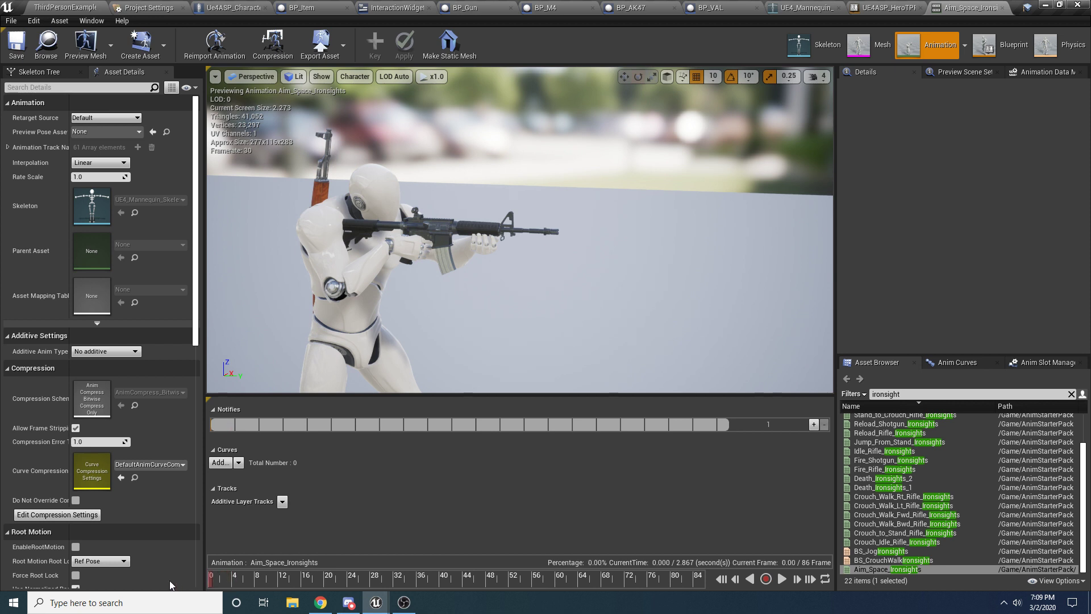
Step: Create an animation named AimspaceCenter from the current pose and store it in the Aimspace folder
left_click(156, 49)
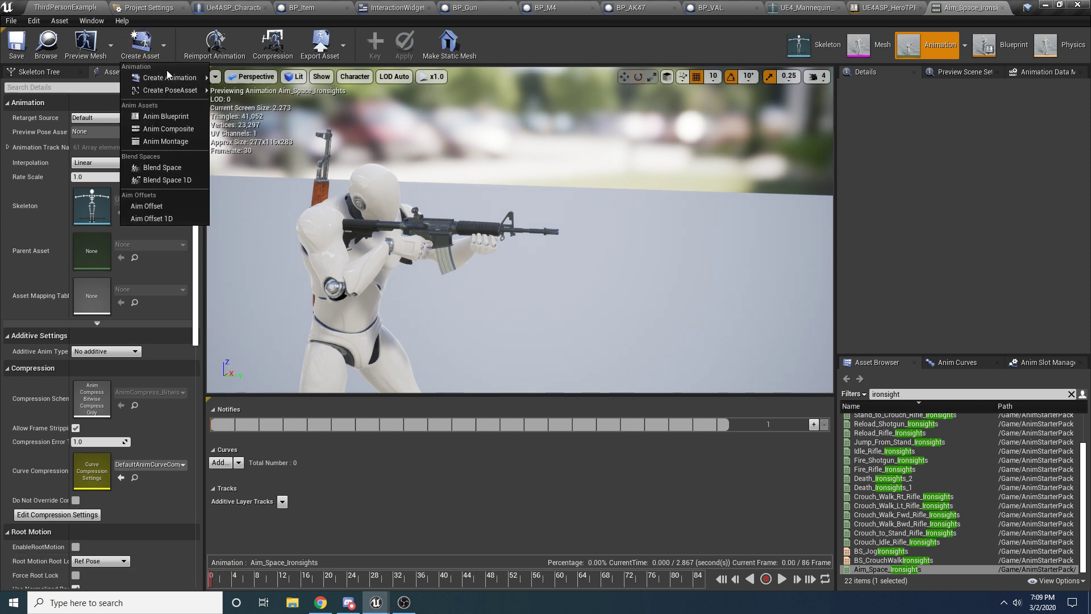
mouse_move(170, 75)
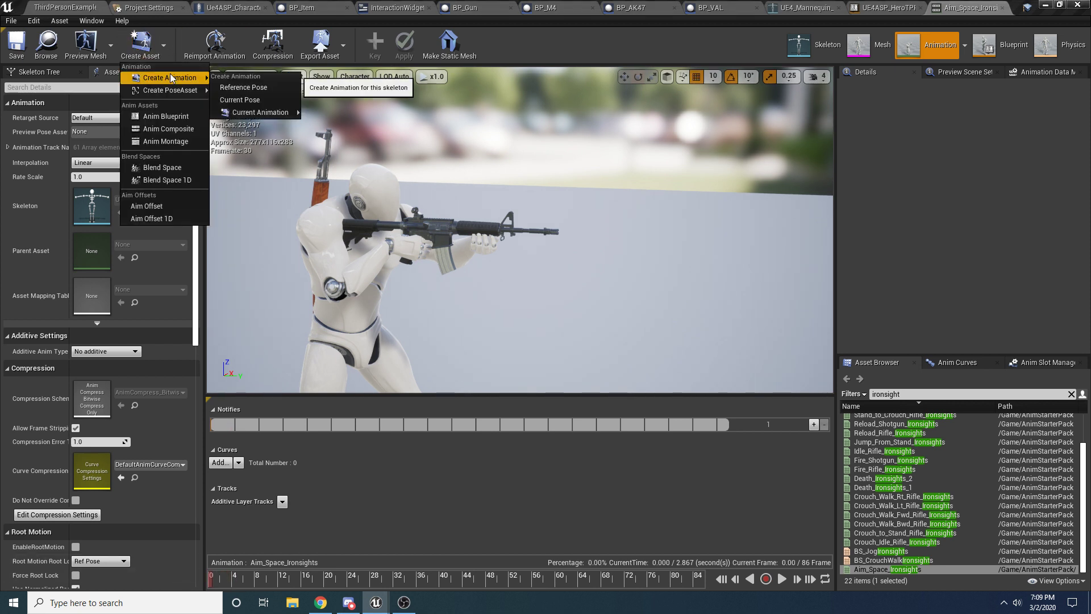
left_click(265, 100)
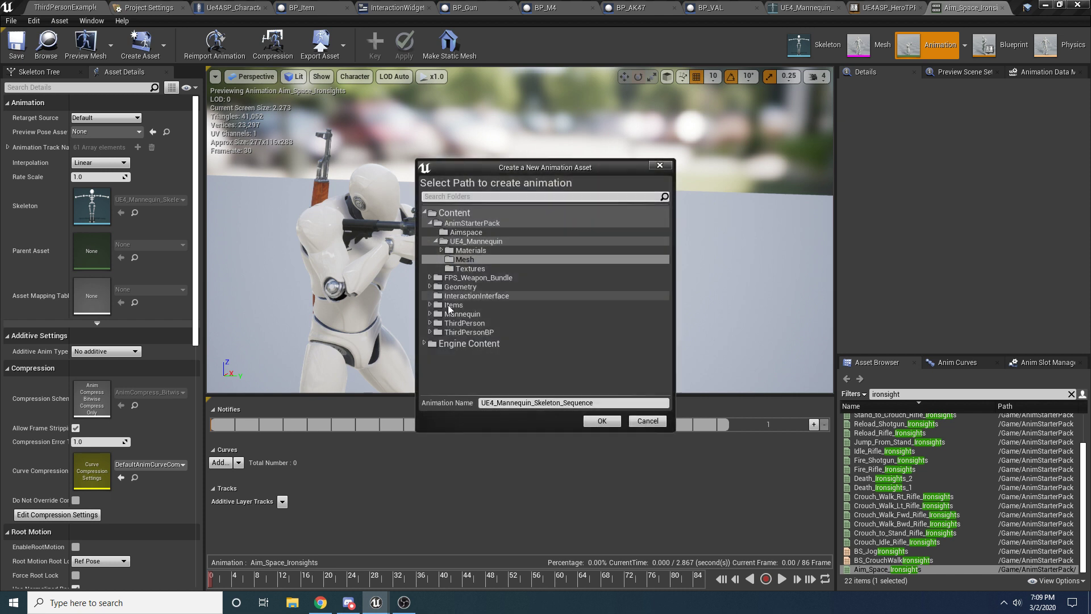
left_click(461, 234)
left_click(597, 401)
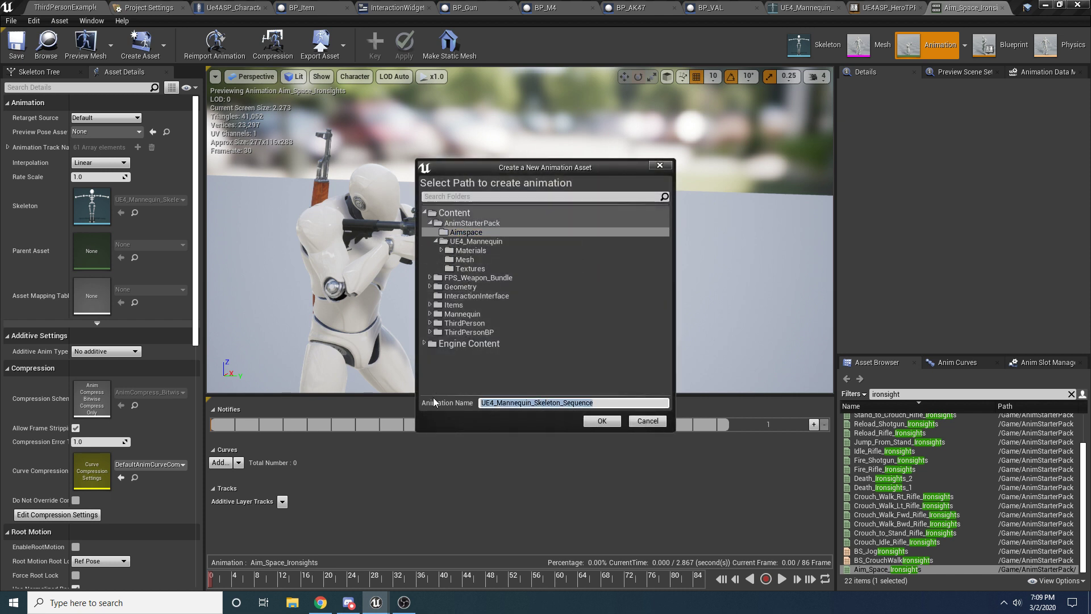
key("BackSpace")
type("Aim")
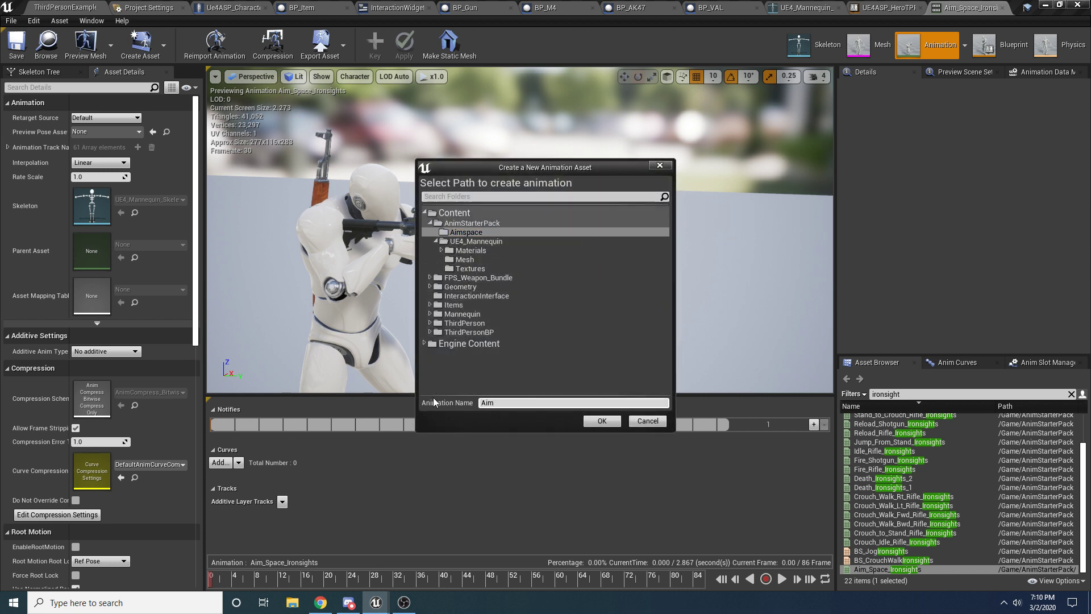
type("spaceCenter")
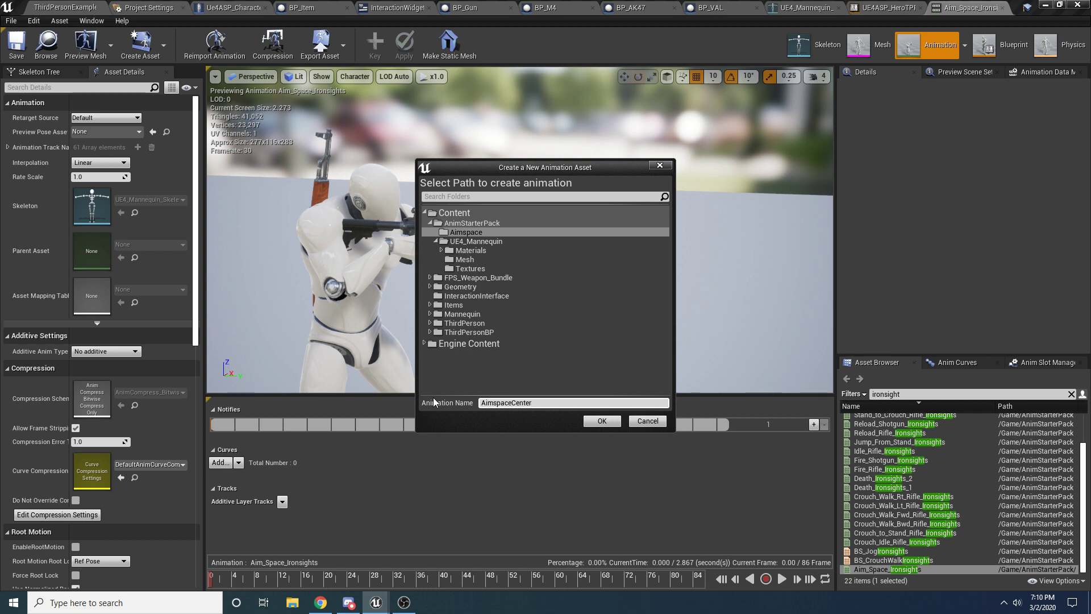
left_click(597, 420)
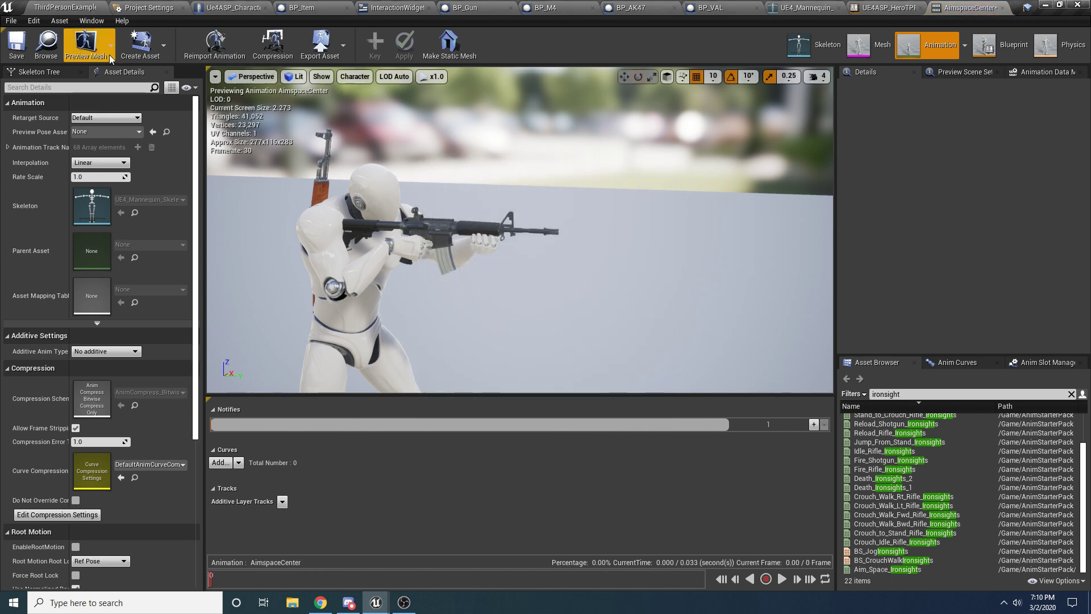
Step: Reopen Aim_Space_Ironsights from the Aimspace folder and set its playback position to the straight-up aiming pose at frame 10
left_click(57, 49)
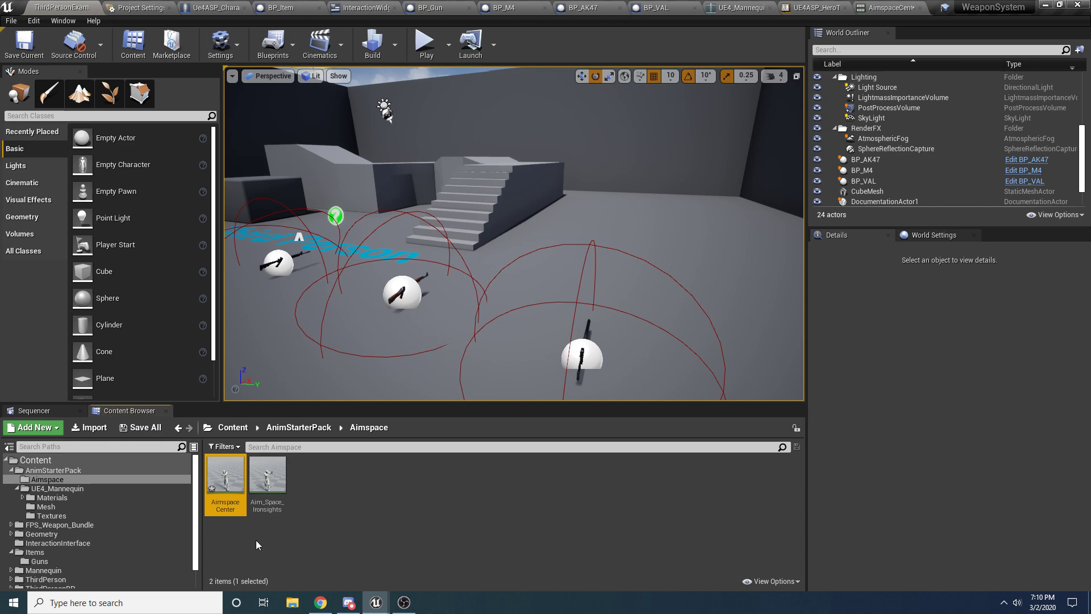
double_click(265, 487)
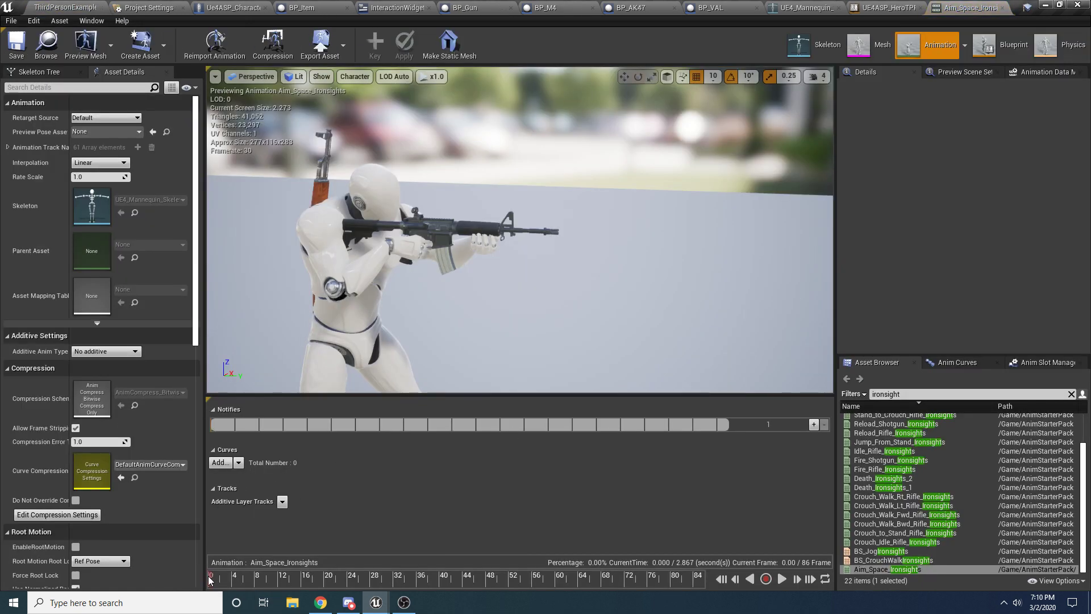
left_click_drag(226, 577, 258, 575)
left_click(735, 579)
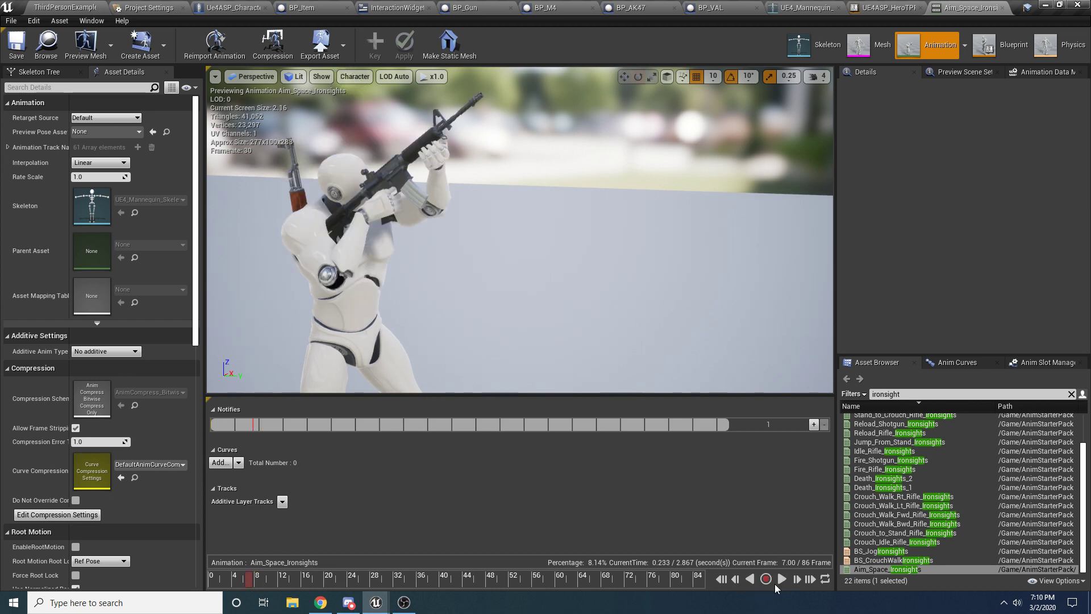
left_click(797, 578)
left_click(799, 578)
left_click(799, 578)
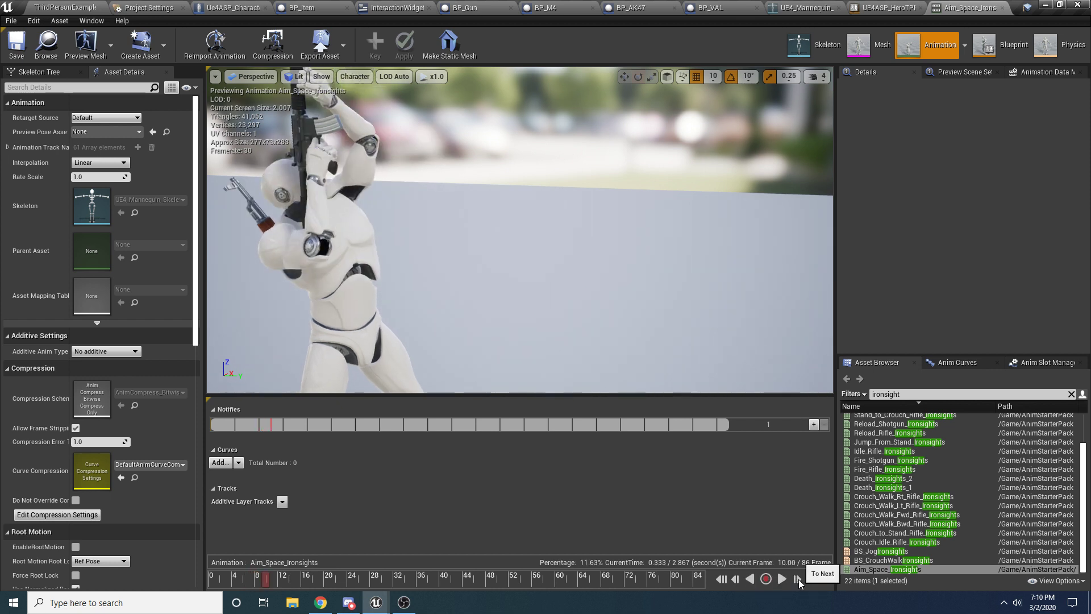
left_click(798, 579)
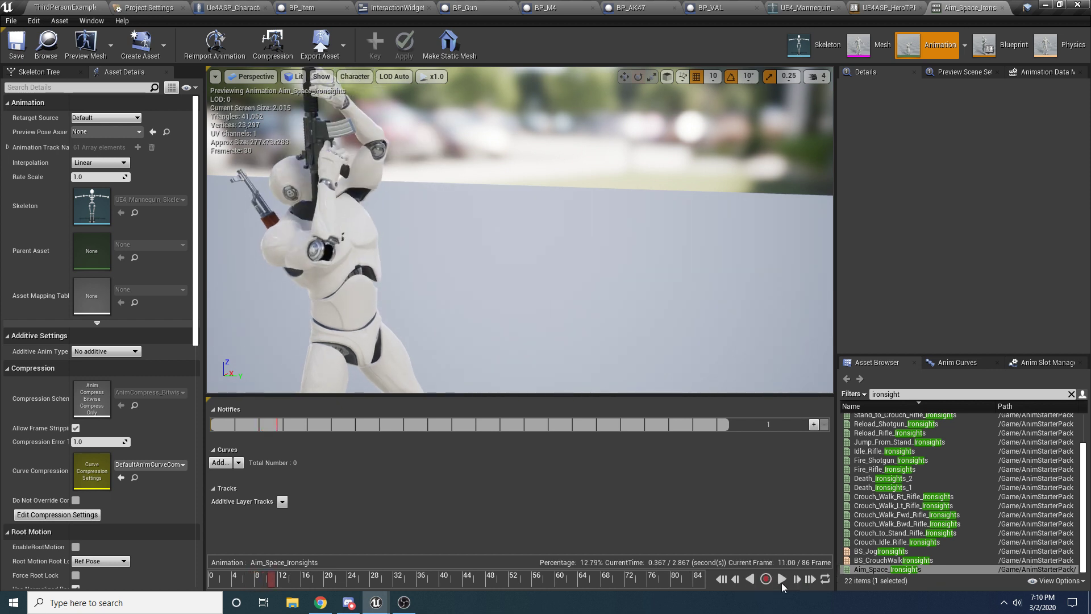
left_click(735, 579)
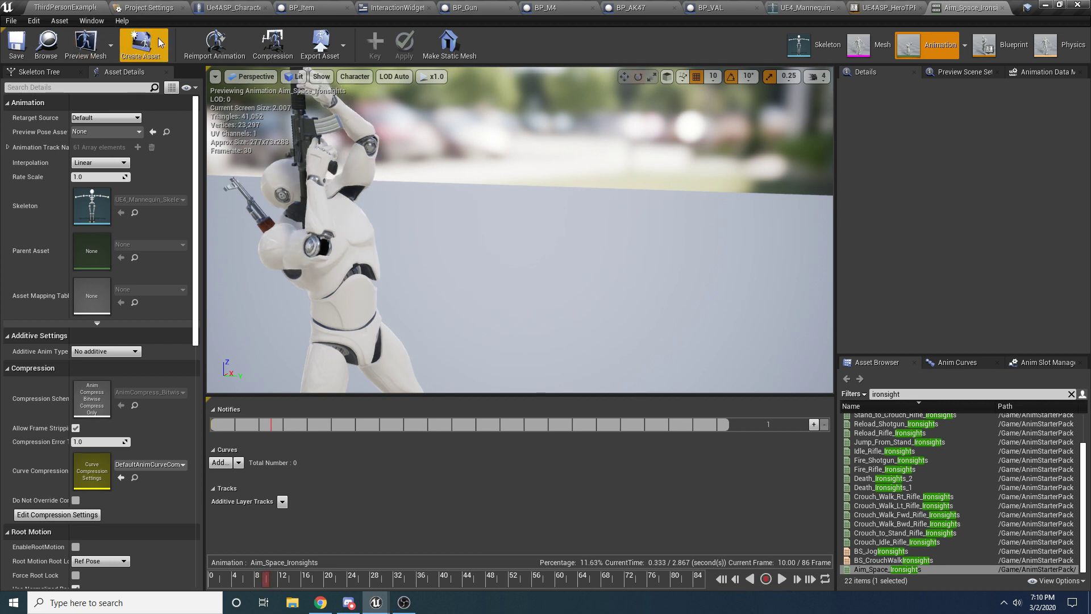
Step: Create an animation named AimspaceUp from the current pose and store it in the Aimspace folder
left_click(142, 50)
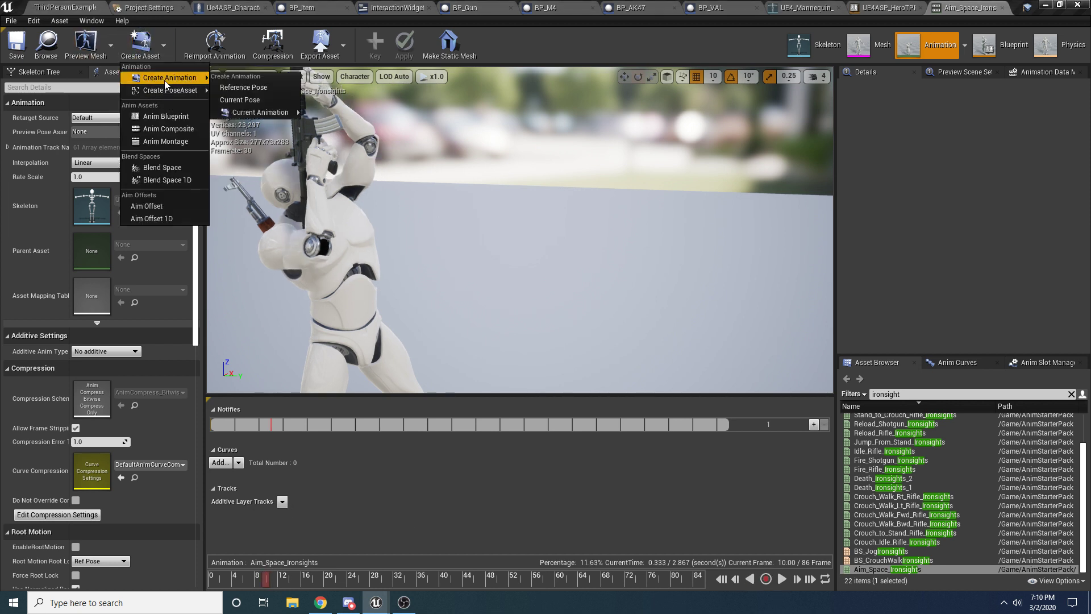
left_click(246, 99)
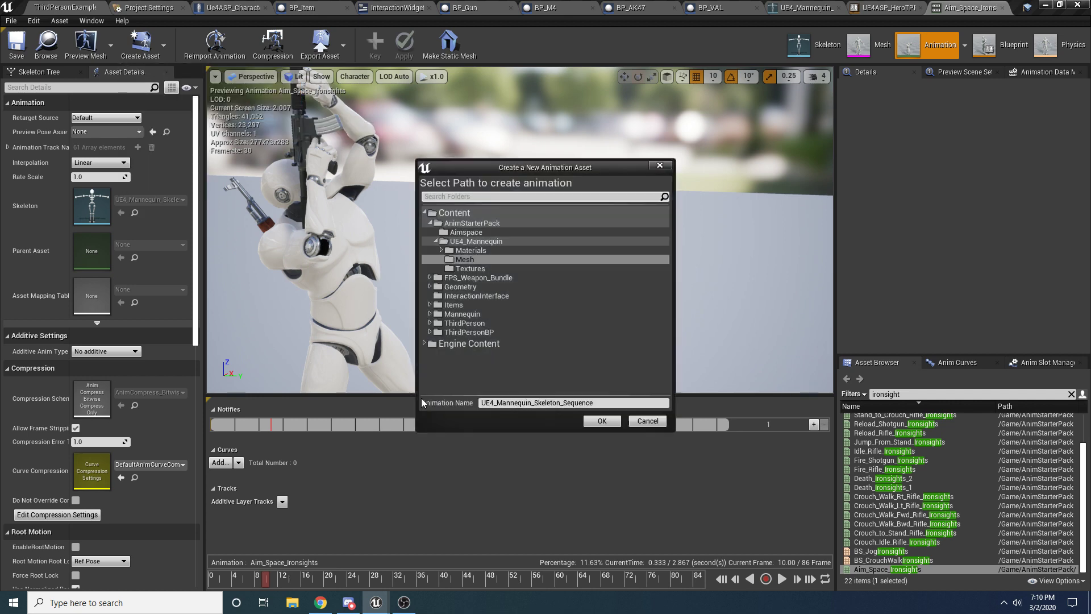
left_click(466, 232)
left_click(483, 402)
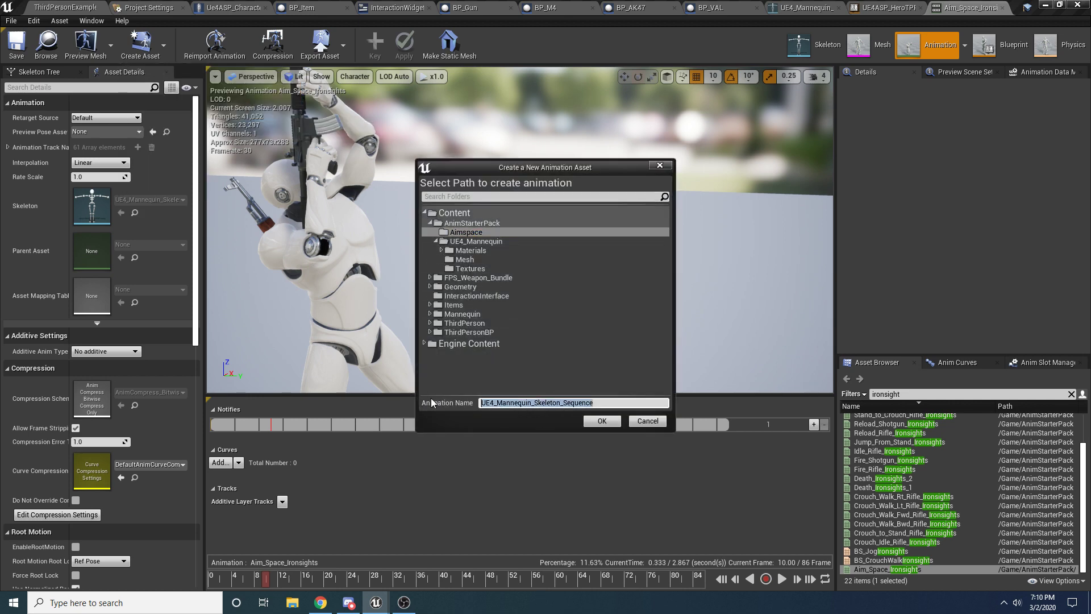
type("AimspaceUp")
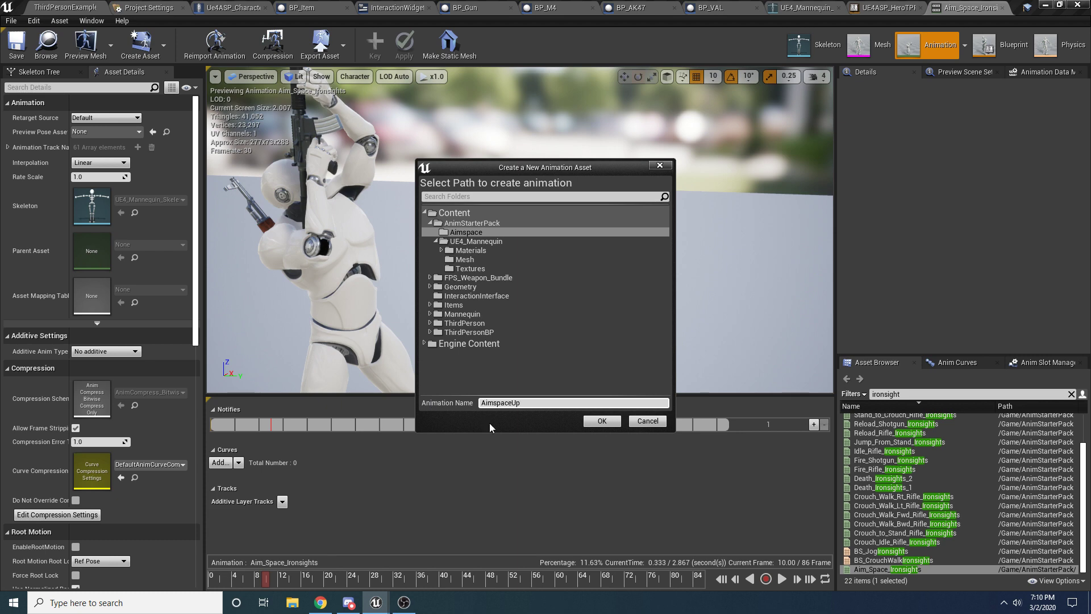
left_click(602, 421)
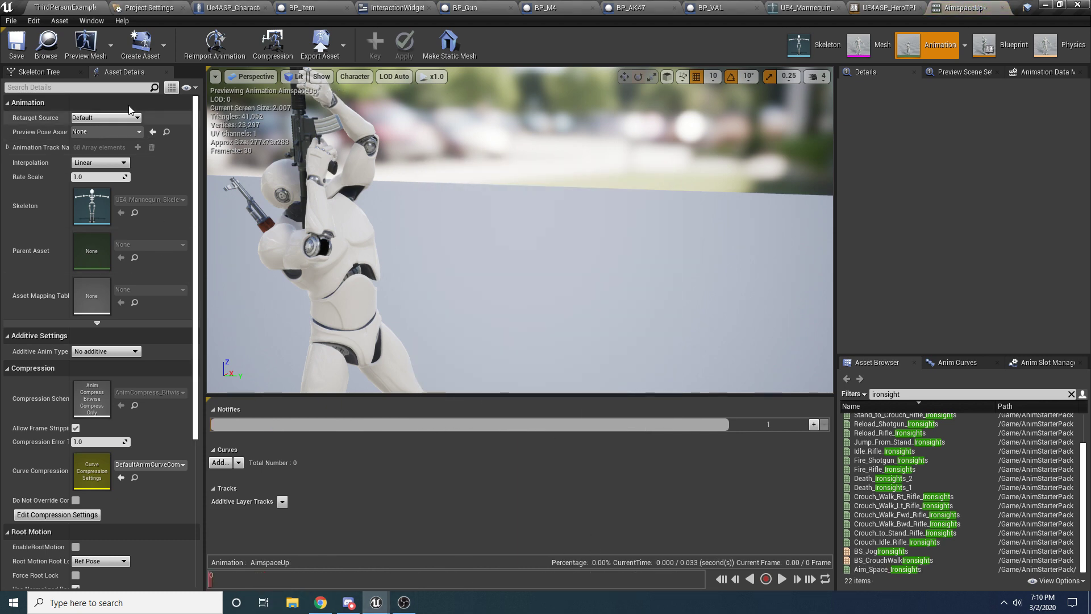
Step: Reopen Aim_Space_Ironsights from the Aimspace folder and set its playback position to the straight-down aiming pose at frame 20
left_click(46, 45)
double_click(307, 486)
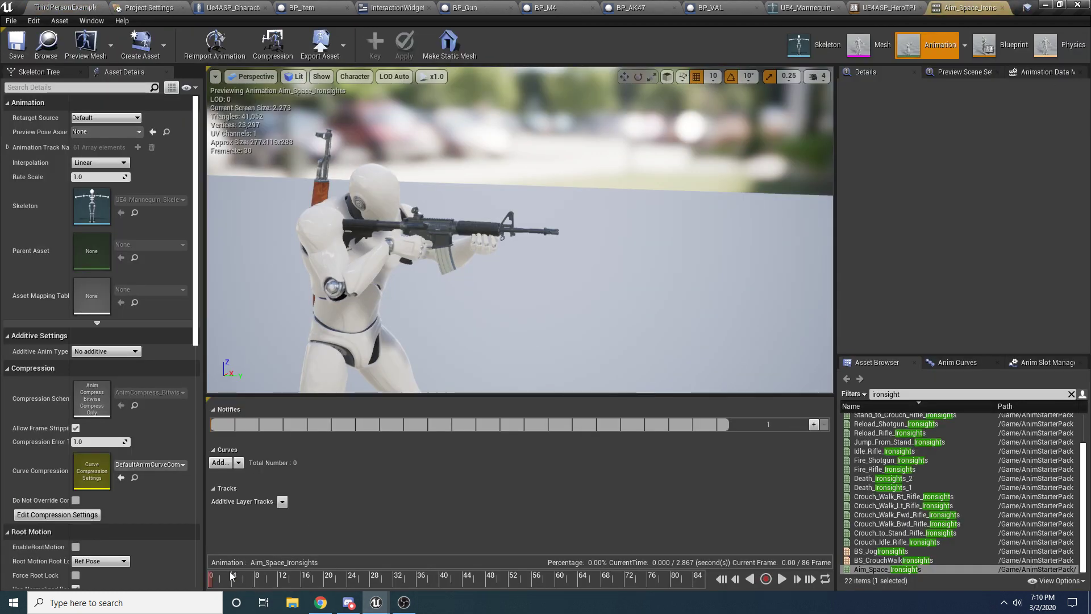
left_click(797, 581)
left_click(797, 581)
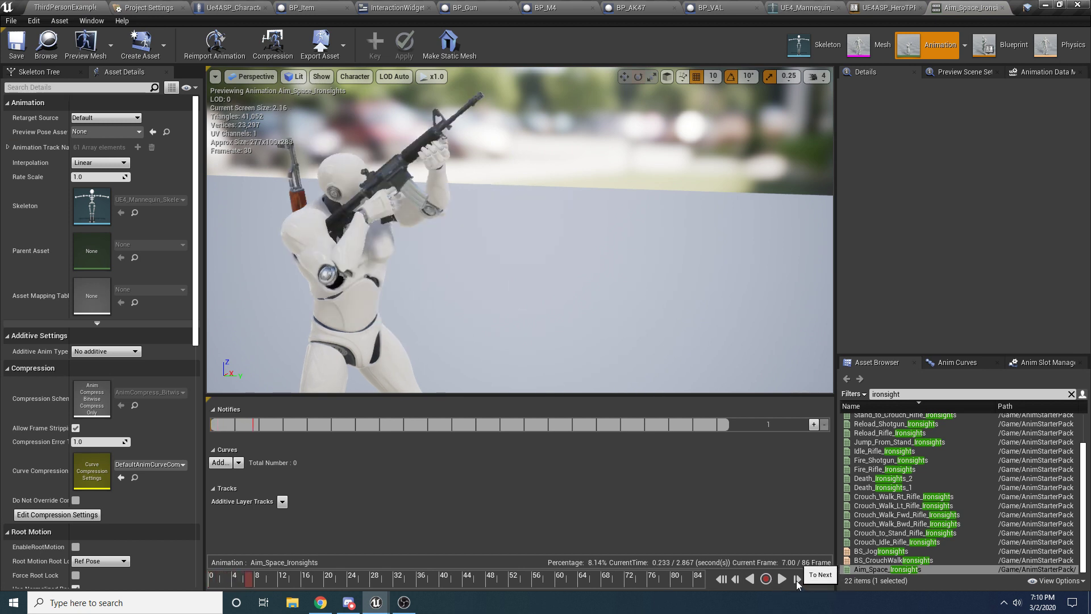
left_click(797, 581)
left_click(796, 581)
left_click(797, 580)
left_click(796, 579)
left_click(797, 580)
left_click(797, 579)
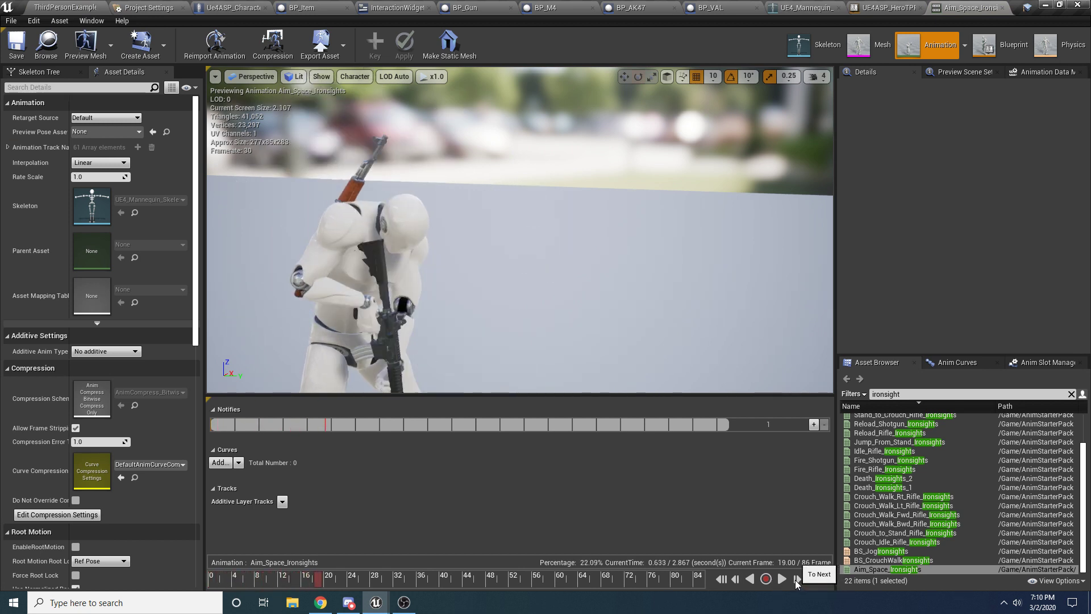
left_click(796, 579)
left_click(797, 580)
left_click(796, 580)
left_click(737, 580)
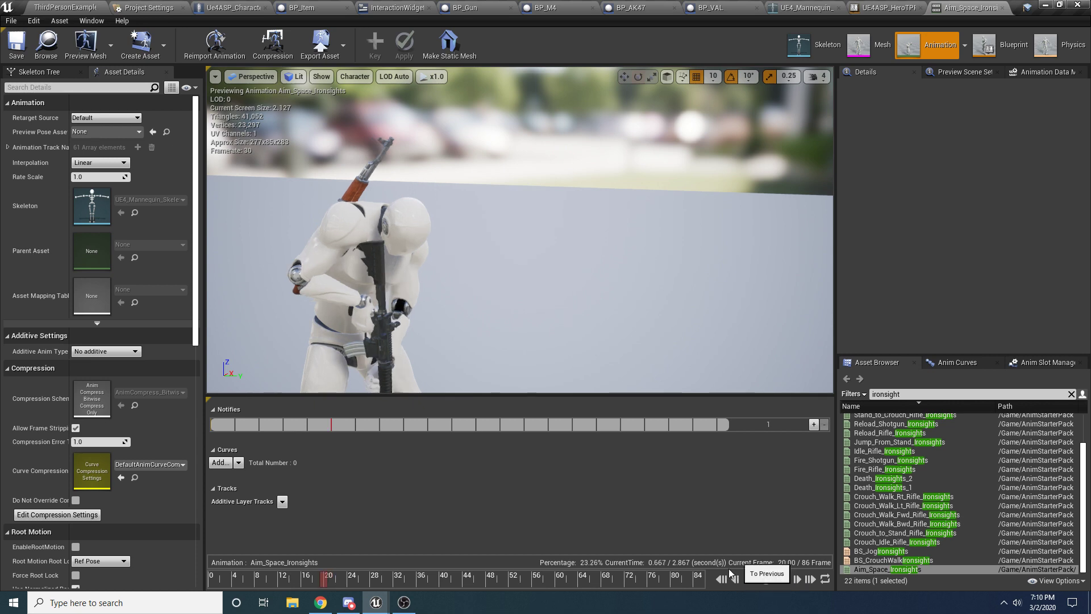
Step: Create a pose asset named AimspaceDown from the current animation and store it in the Aimspace folder
left_click(140, 44)
mouse_move(157, 78)
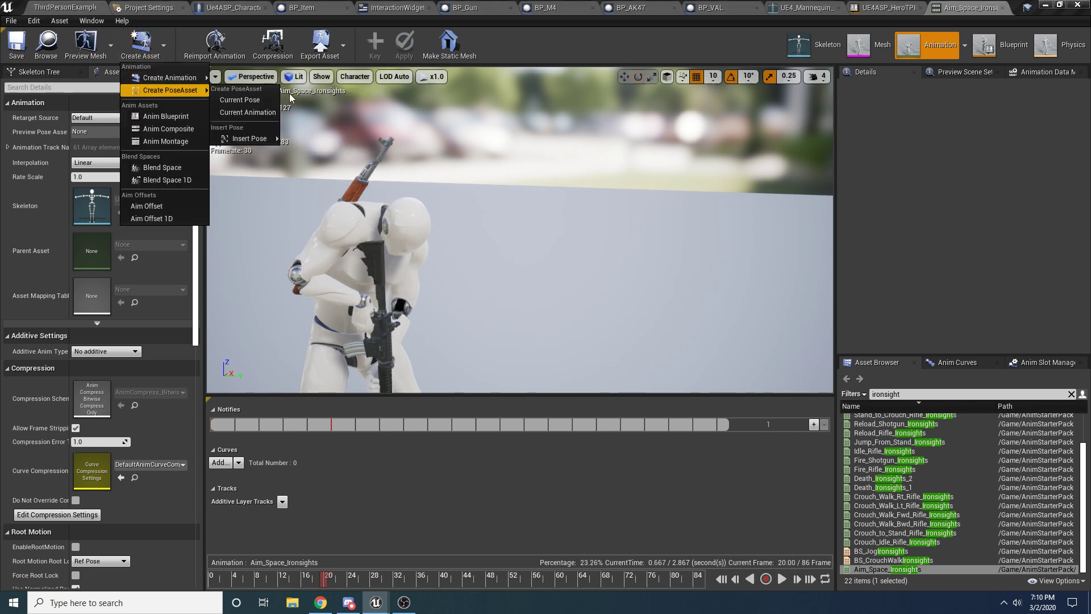
left_click(254, 117)
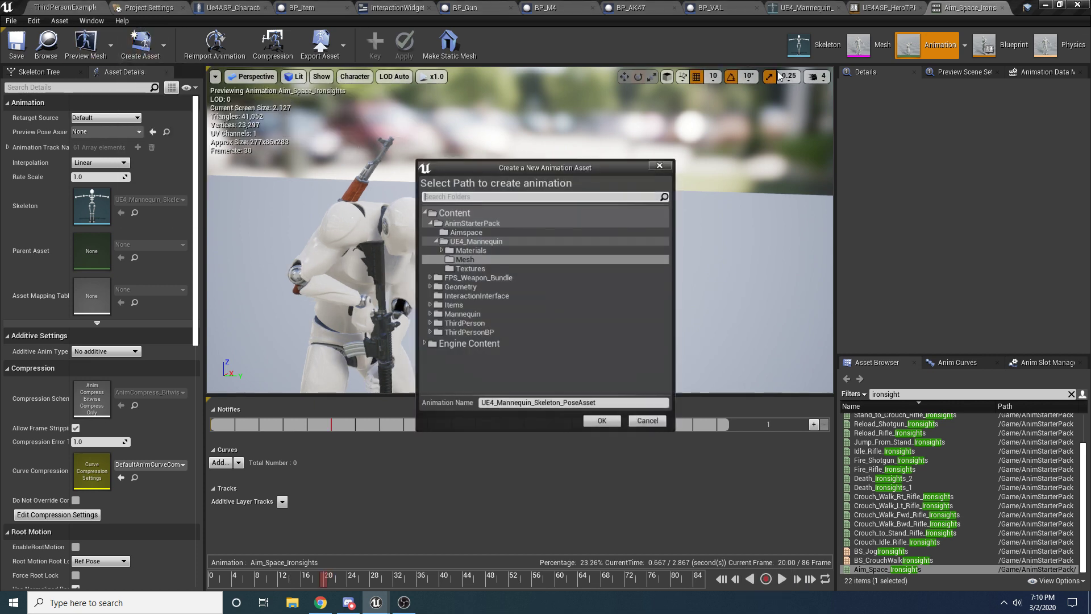
left_click(469, 233)
left_click_drag(596, 402, 525, 402)
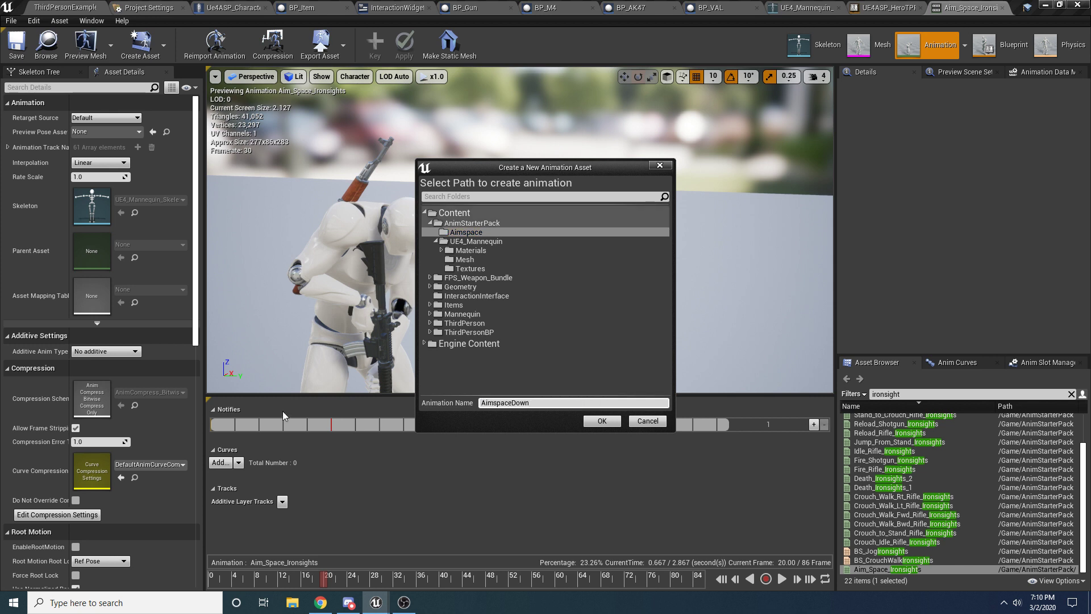
left_click(586, 424)
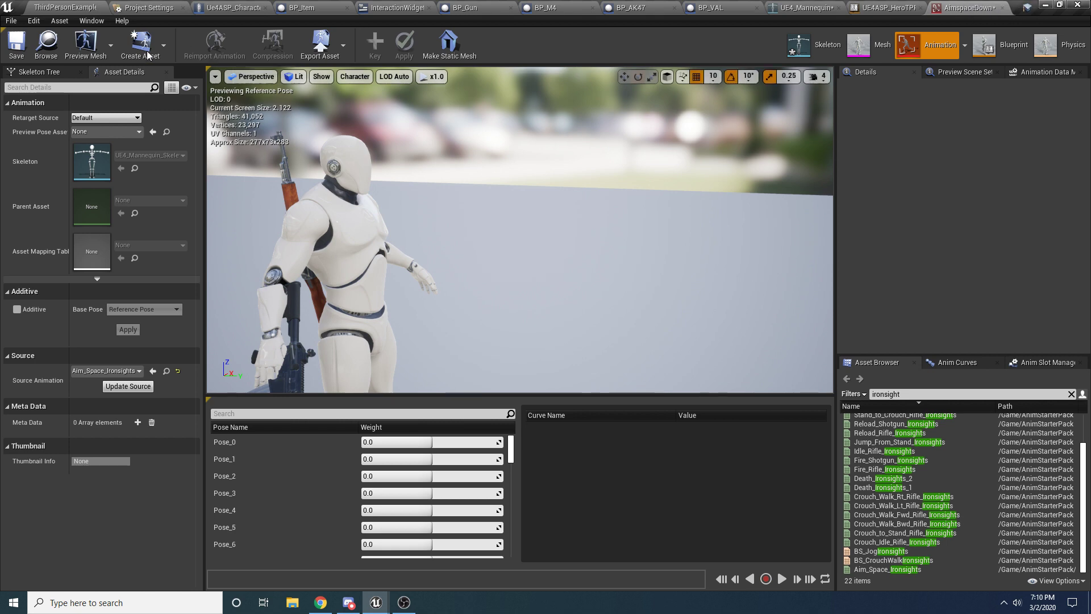
Step: Delete the AimspaceDown pose asset from the Aimspace folder
left_click(64, 8)
left_click(268, 492)
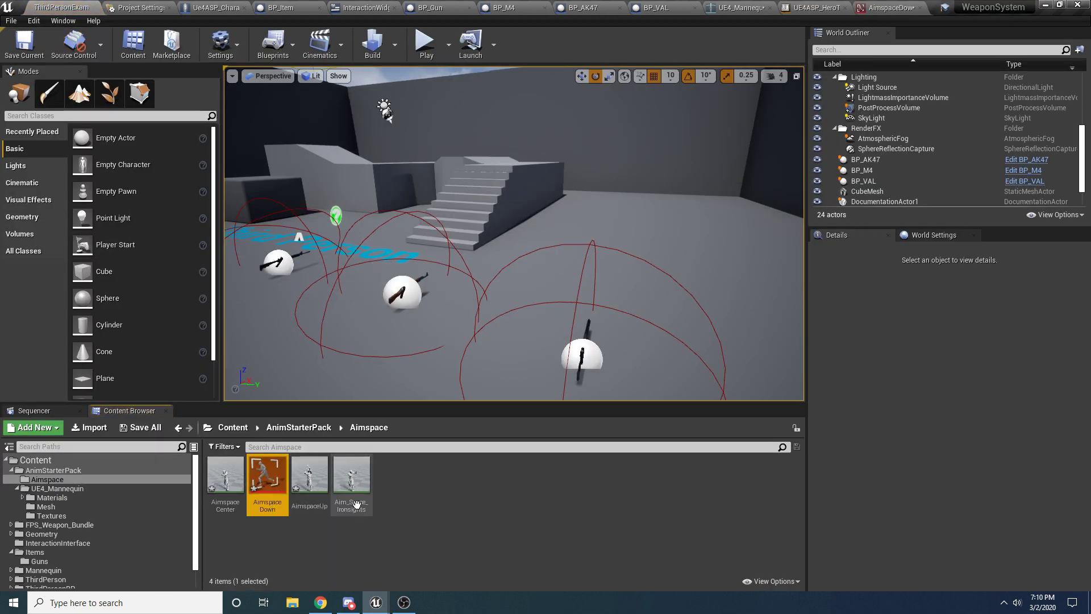
key("Delete")
left_click(482, 482)
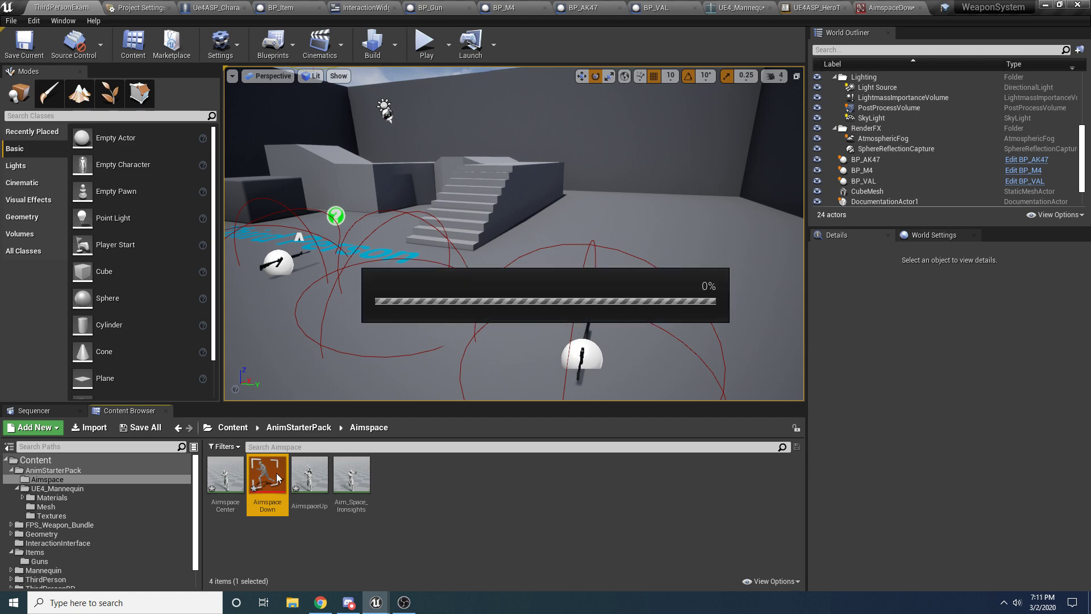
Step: Reopen Aim_Space_Ironsights from the Aimspace folder, rewind it, and set its playback position to the straight-down aiming pose at frame 20
double_click(309, 476)
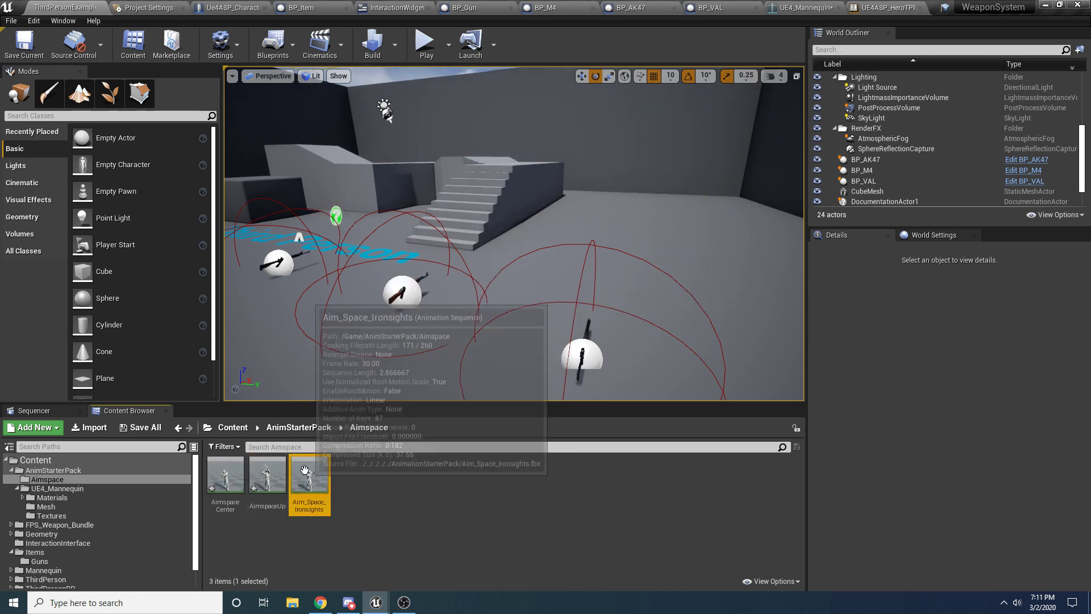
left_click(781, 580)
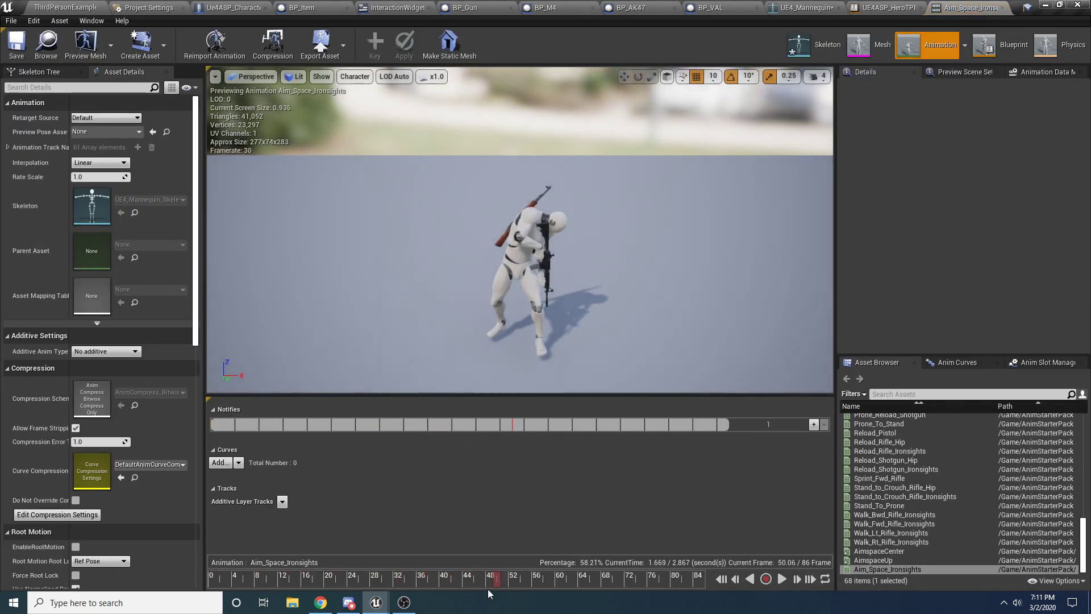
left_click_drag(503, 579, 158, 563)
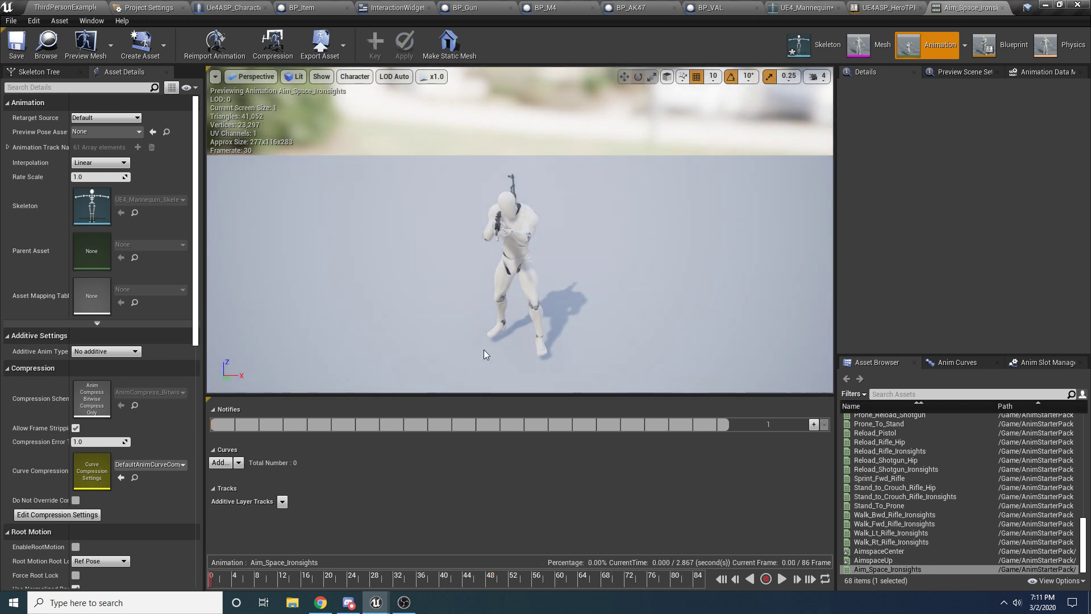
right_click_drag(486, 355, 479, 346)
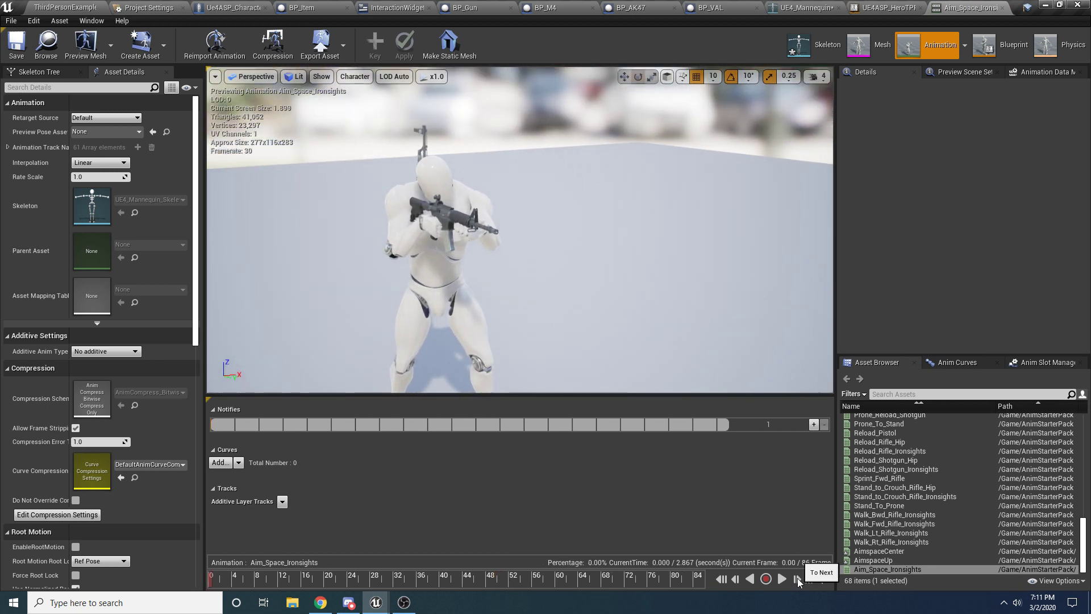
left_click(796, 578)
left_click(796, 577)
left_click(797, 578)
left_click(797, 578)
left_click(797, 578)
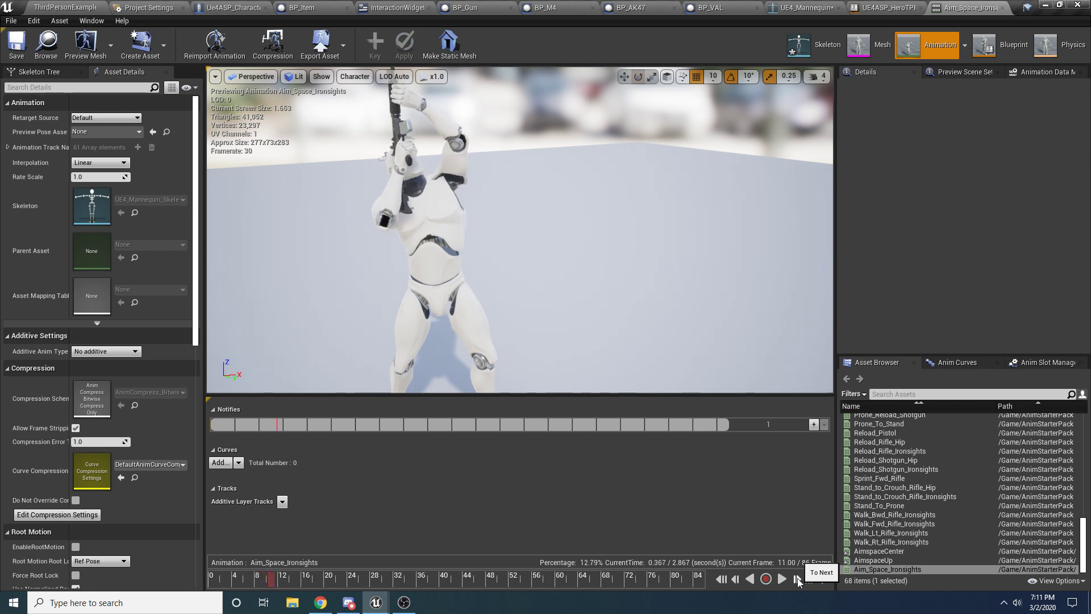
left_click(796, 578)
left_click(797, 578)
left_click(796, 578)
left_click(797, 577)
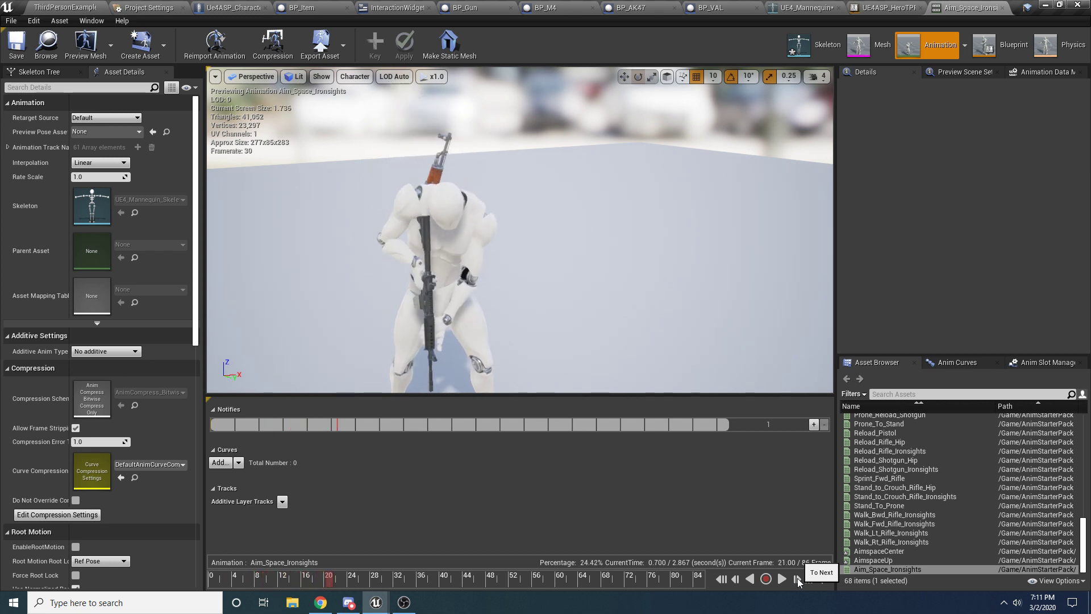
Step: Create an animation named AimspaceDown from the current pose and store it in the Aimspace folder
left_click(141, 42)
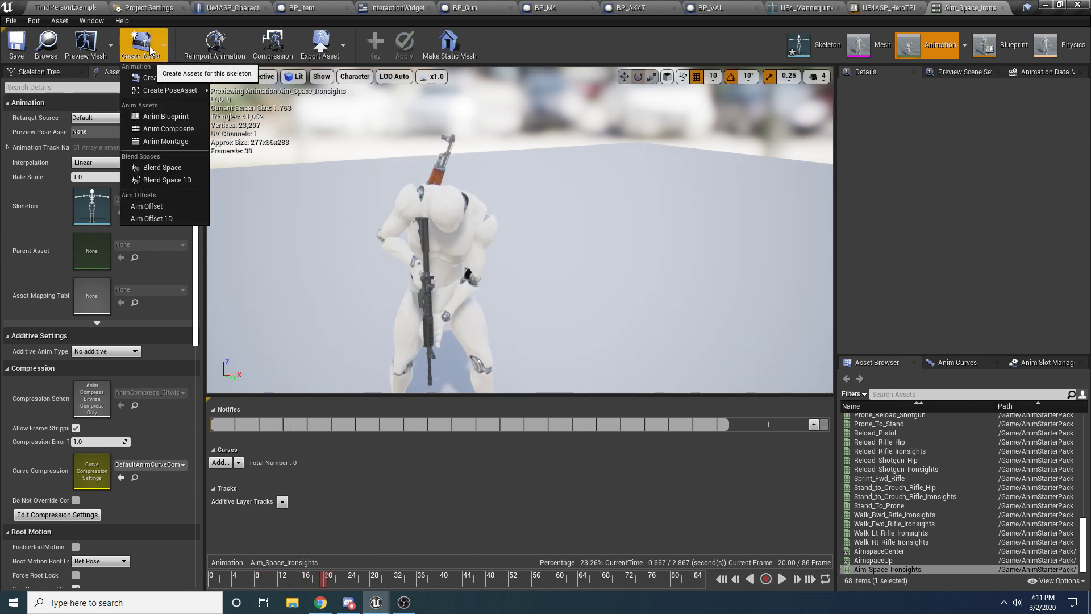
mouse_move(178, 84)
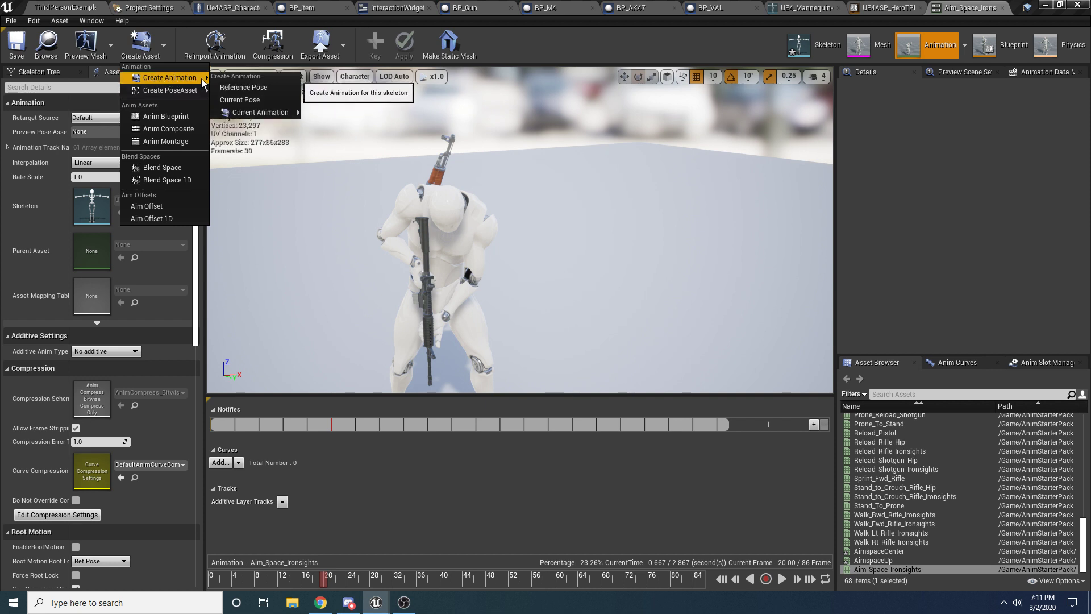
left_click(253, 100)
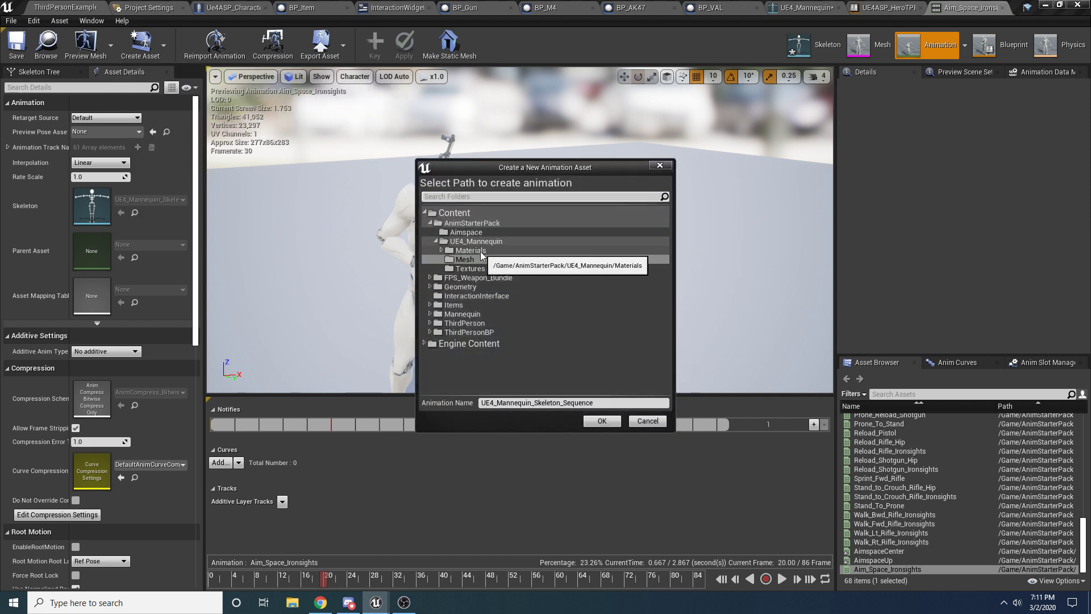
left_click(469, 233)
left_click(494, 402)
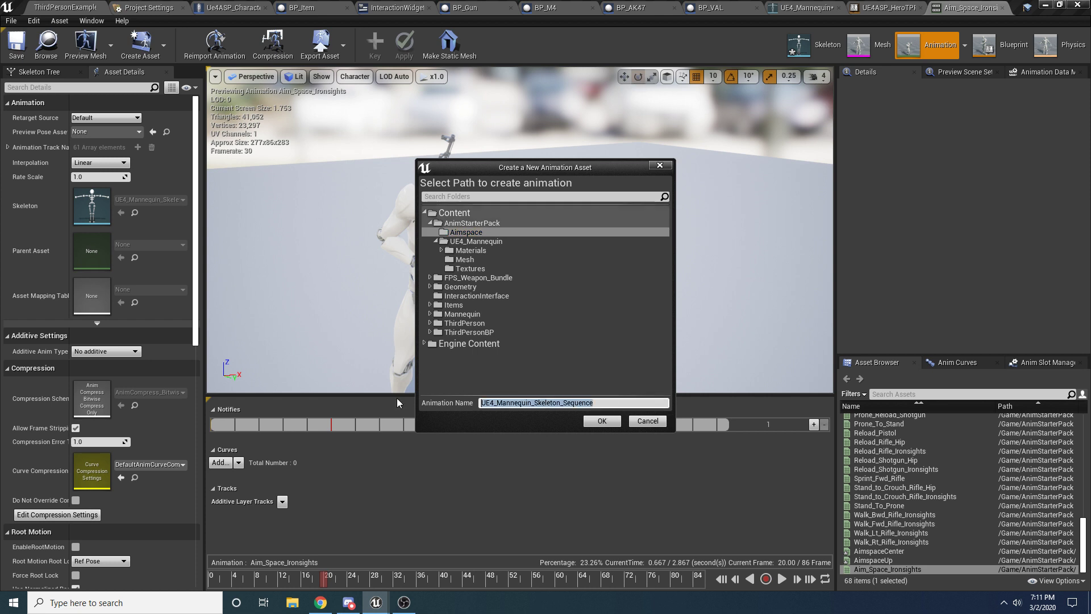
type("AimspaceDown")
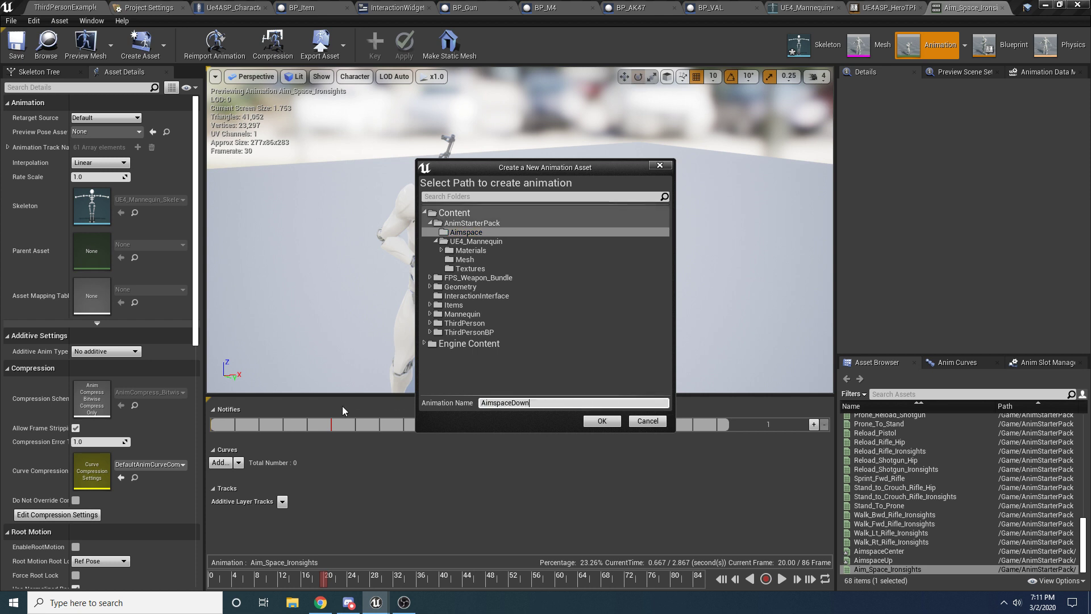
left_click(600, 421)
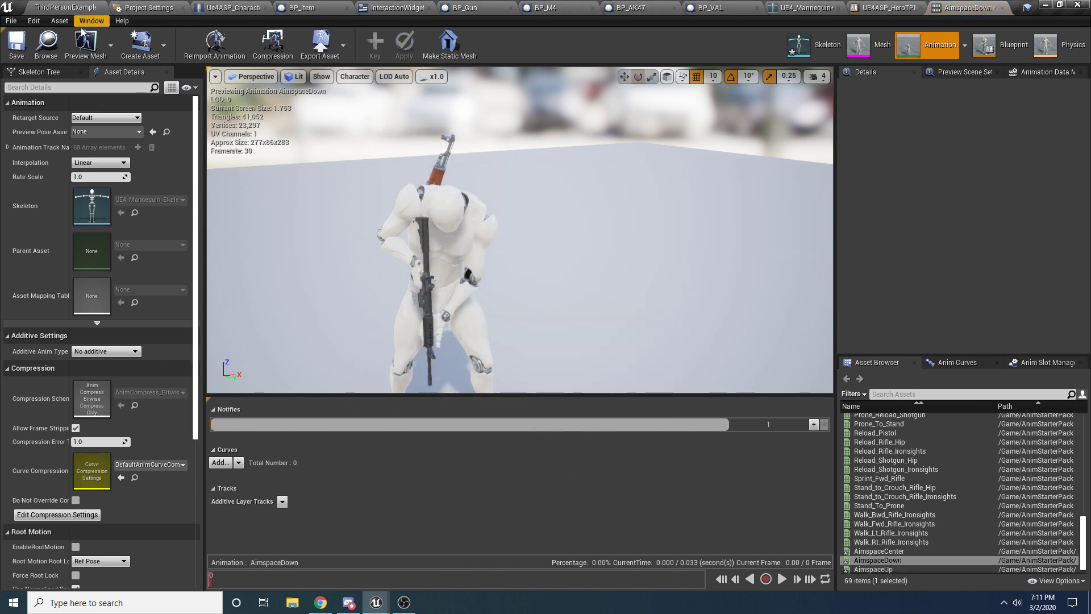
Step: Return to the Aimspace folder in the level editor and save all modified assets
left_click(63, 8)
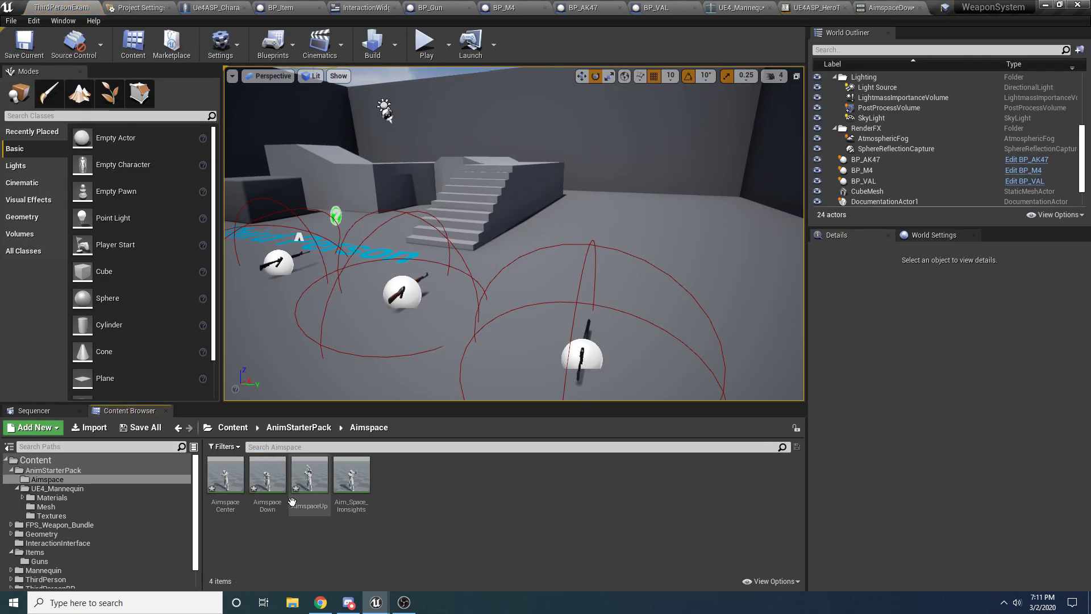
left_click(351, 477)
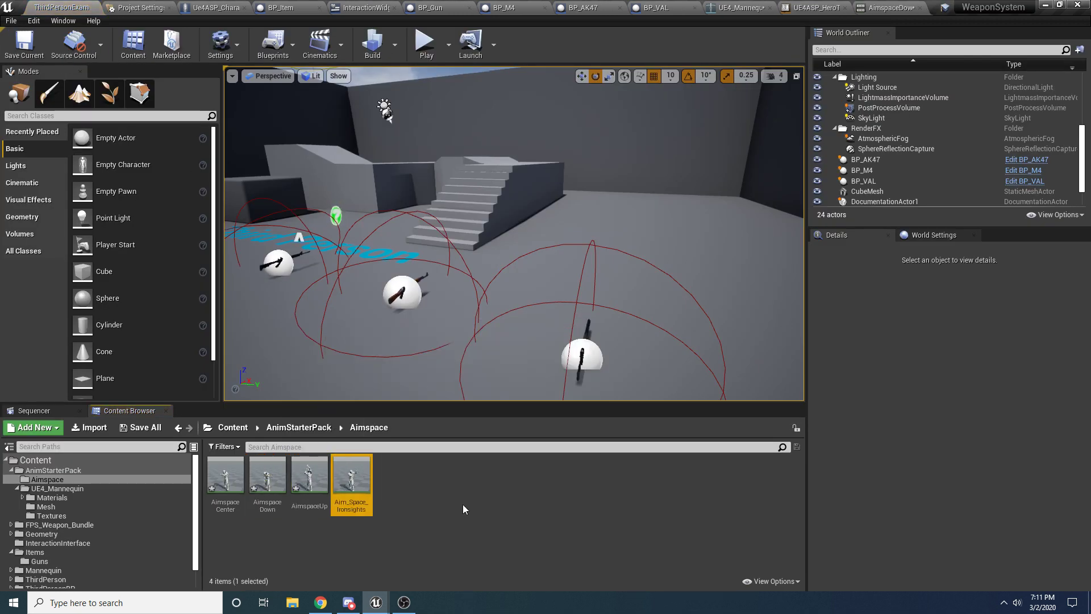
left_click(225, 478)
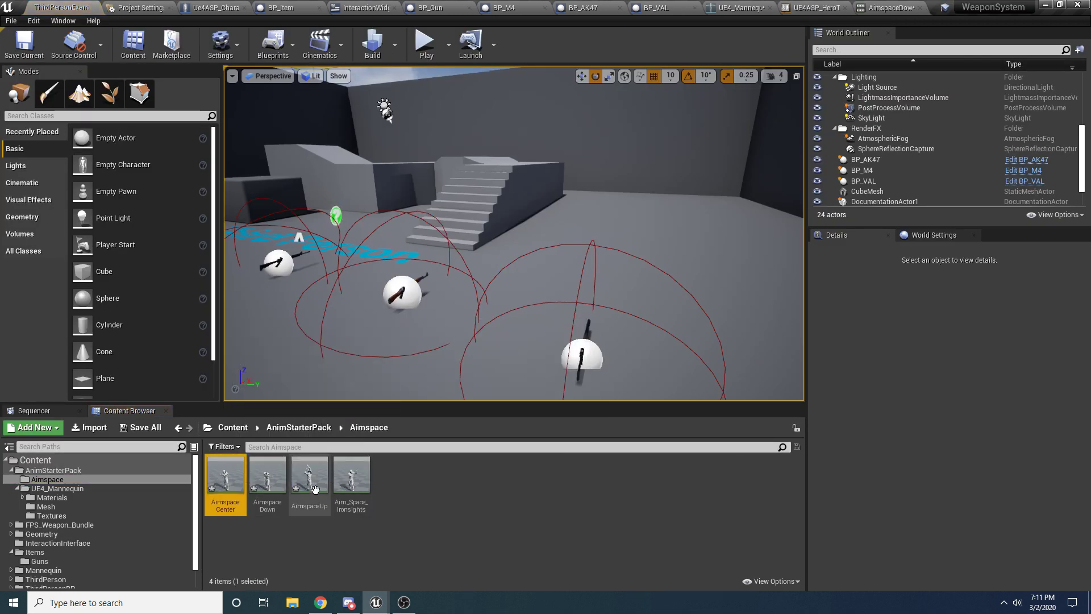
left_click(12, 21)
left_click(28, 106)
left_click(420, 512)
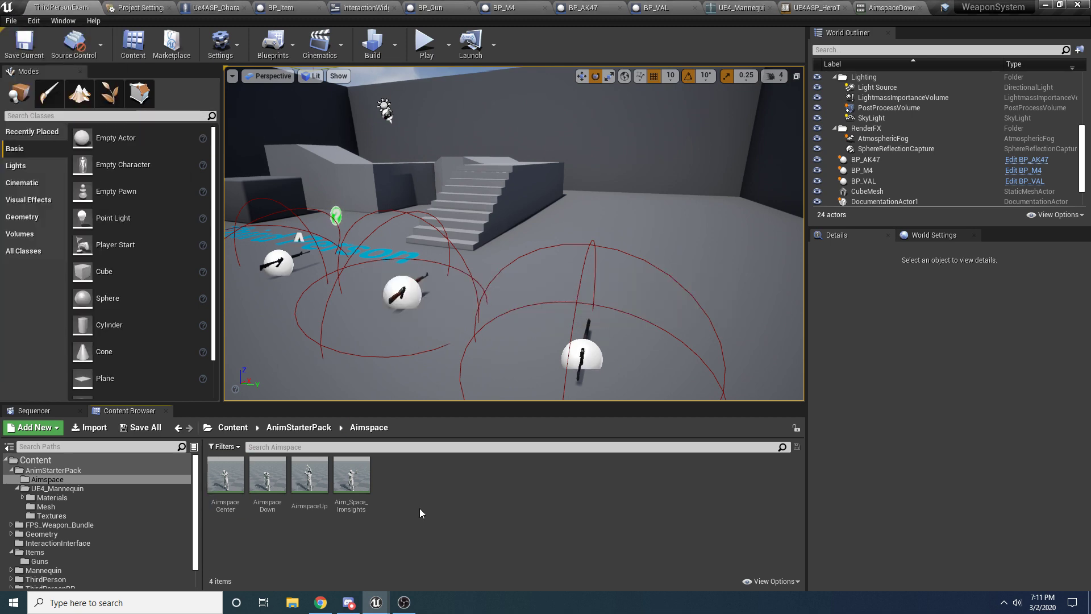
Step: Create an Aim Offset 1D named AimspaceIronsights for UE4_Mannequin_Skeleton in the Aimspace folder and open it
right_click(435, 474)
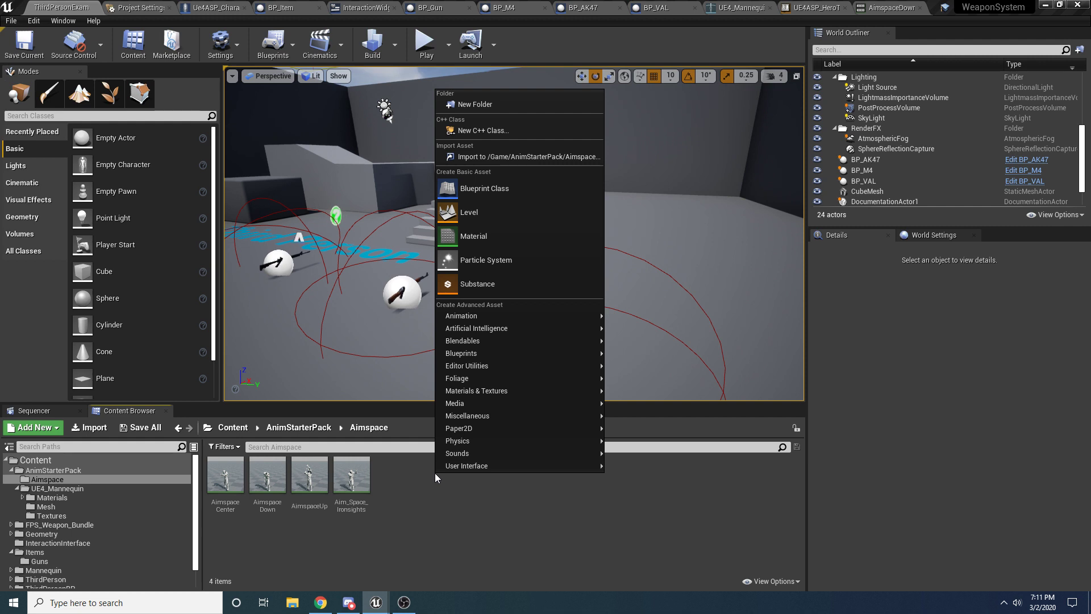
mouse_move(481, 319)
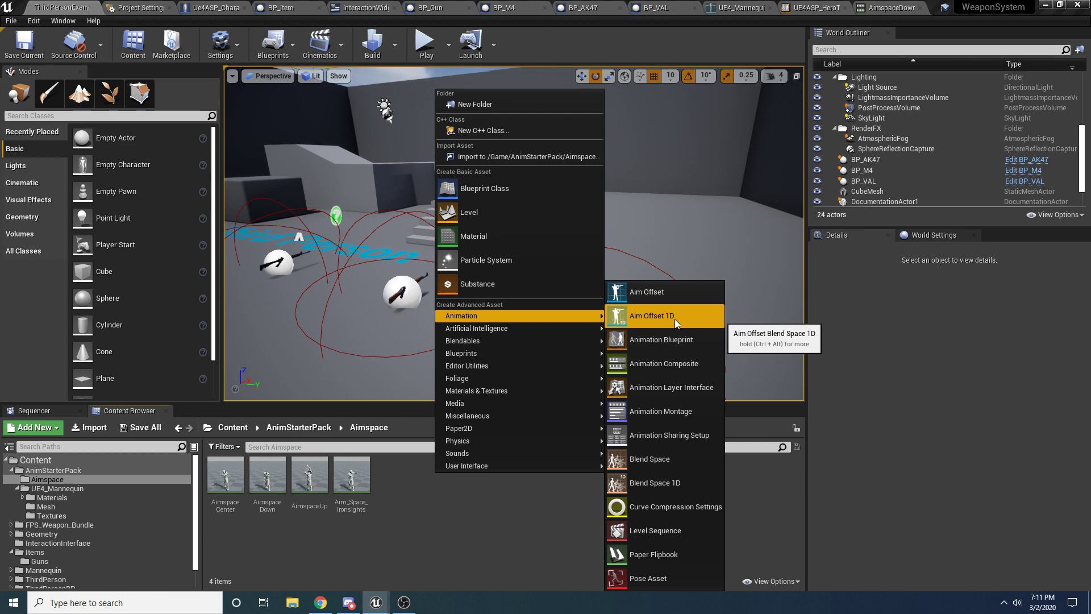
left_click(674, 319)
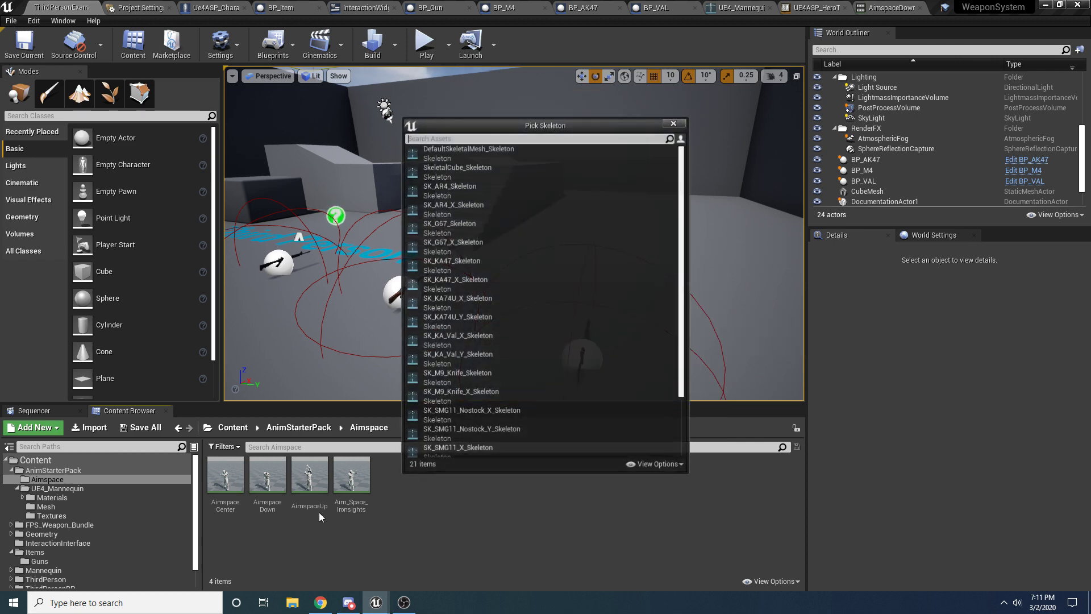
scroll(504, 284, "down", 3)
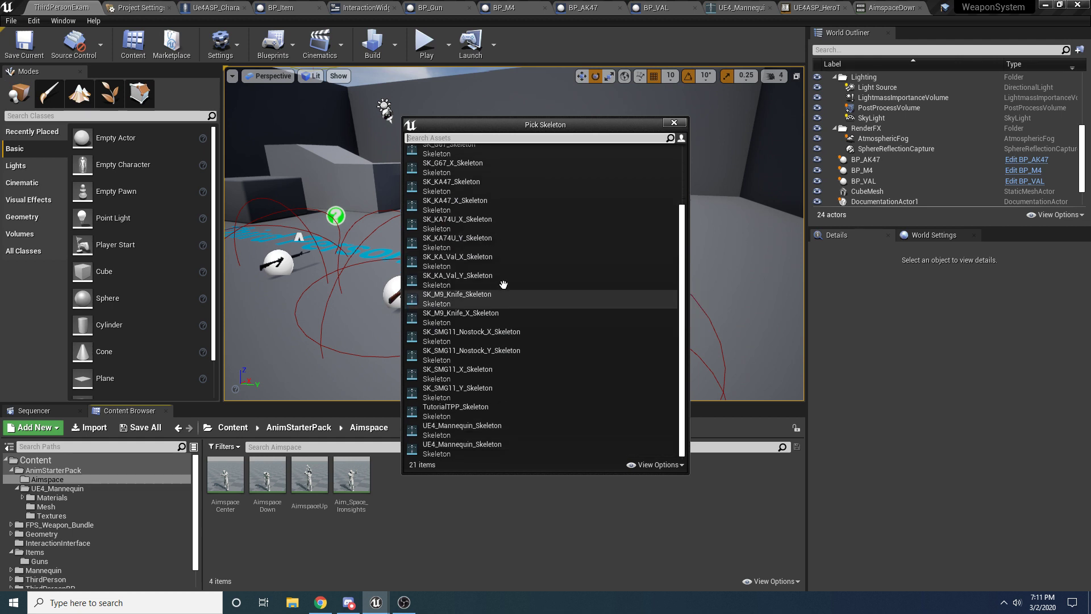
left_click(461, 435)
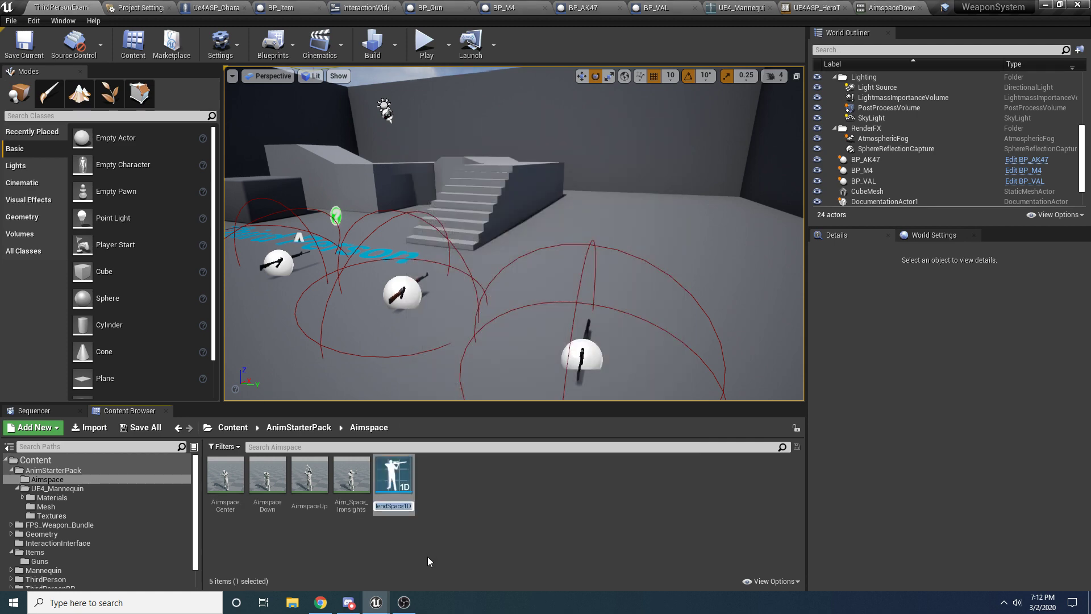
type("Aimspace")
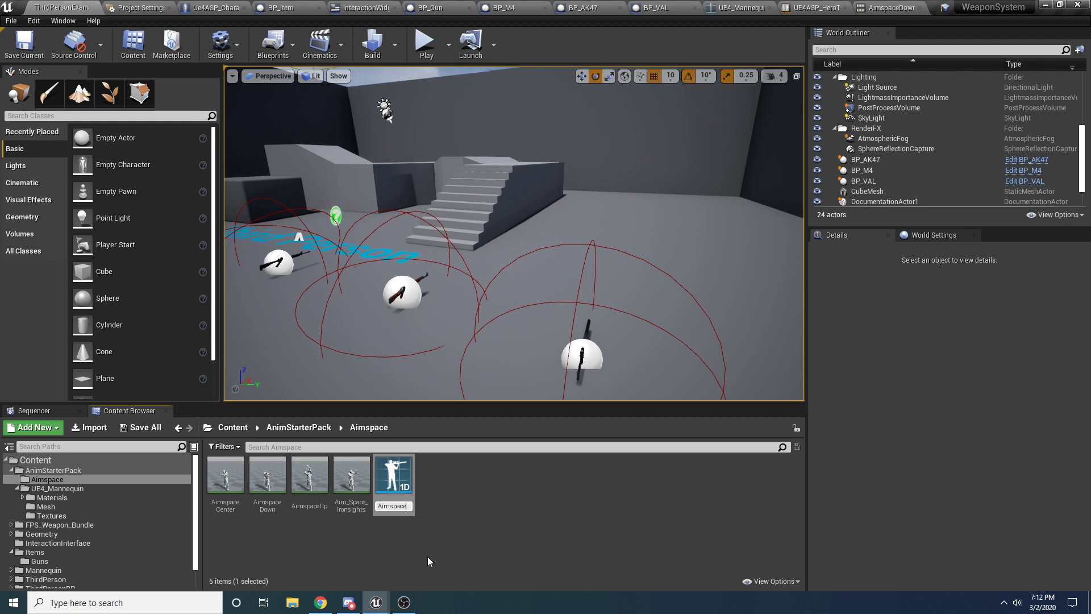
type("Ironsights")
key("Return")
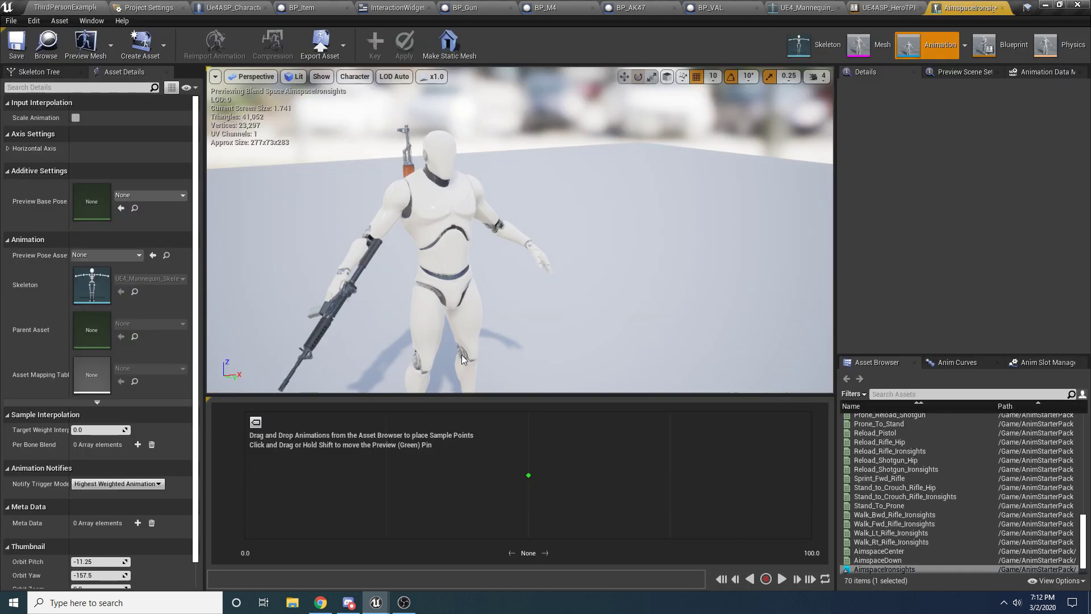
double_click(311, 475)
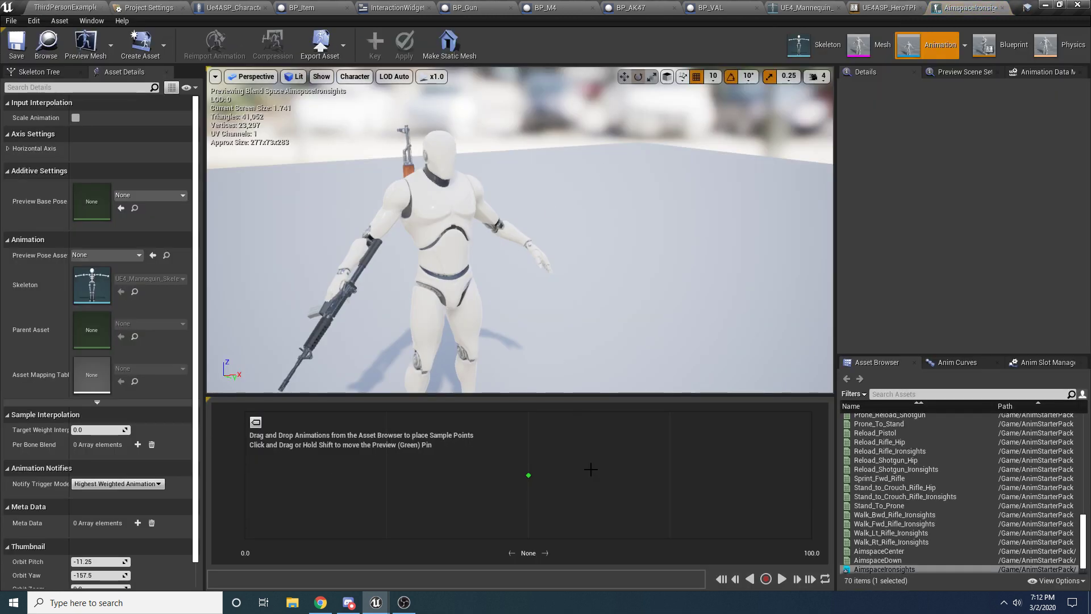
Step: Try to place the Reload_Shotgun_Hip and Sprint_Fwd_Rifle animations as sample points on the aim offset graph
left_click_drag(886, 460, 399, 483)
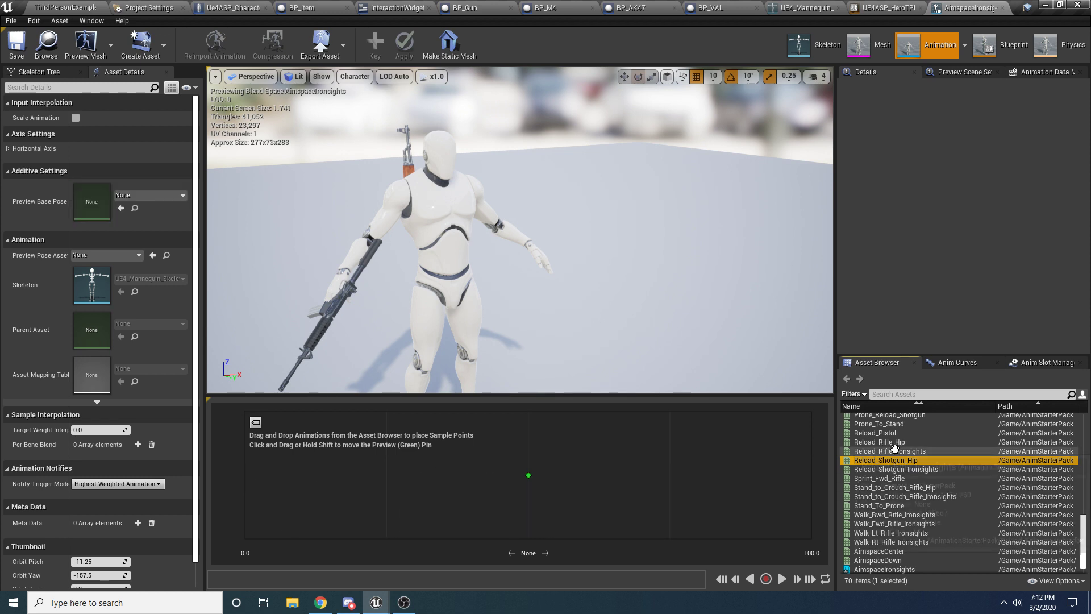
mouse_move(896, 478)
left_mouse_down()
mouse_move(548, 494)
mouse_move(423, 484)
left_mouse_up()
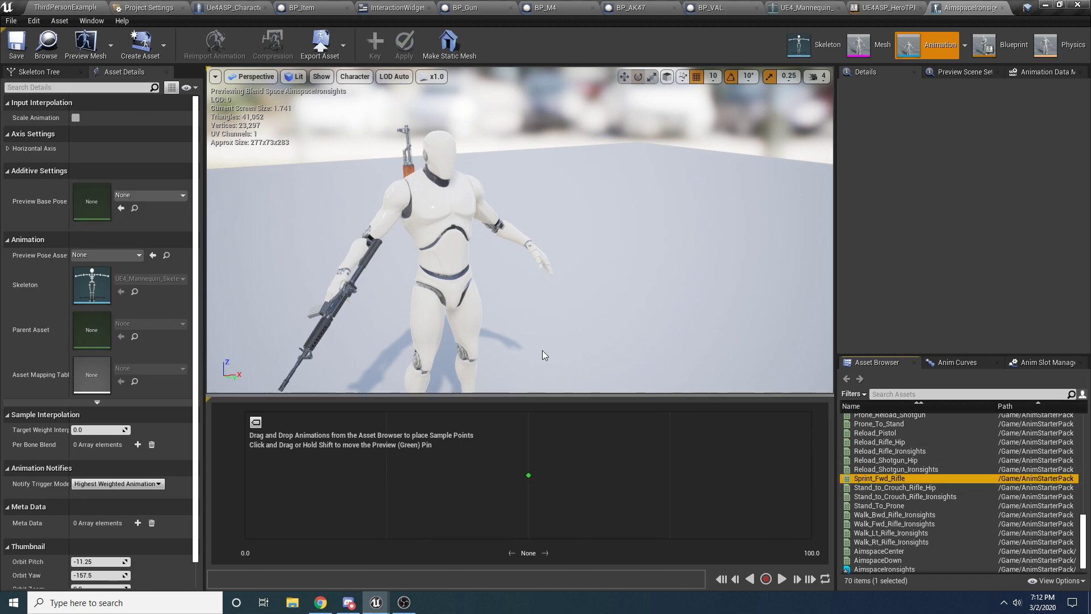
Step: Open the AimspaceCenter animation from the Aimspace folder and set its Additive Anim Type to Mesh Space
left_click(57, 7)
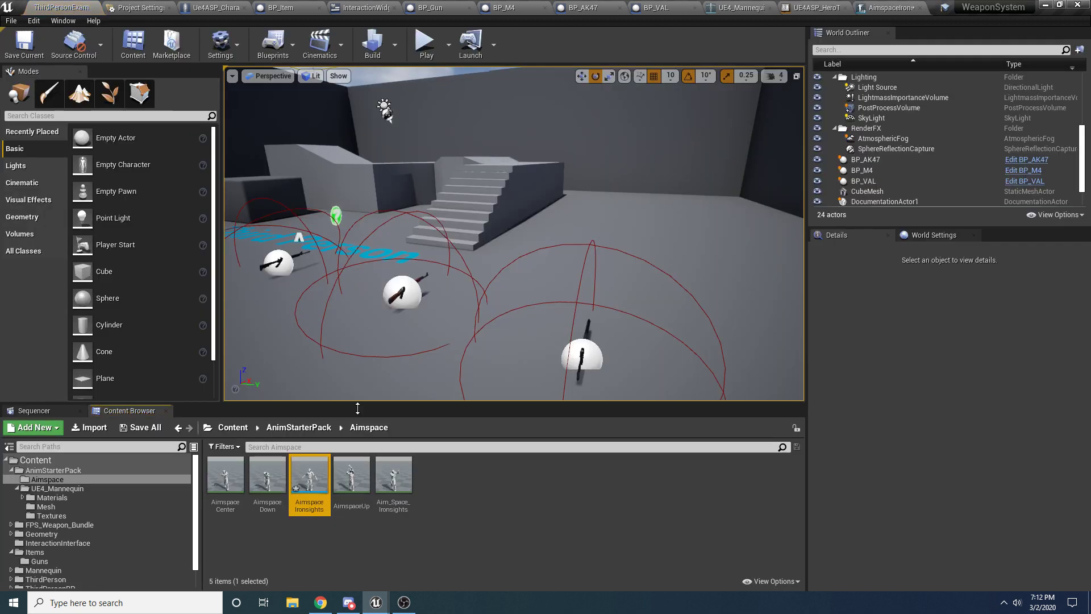
left_click(225, 477)
left_click(267, 476, "ctrl")
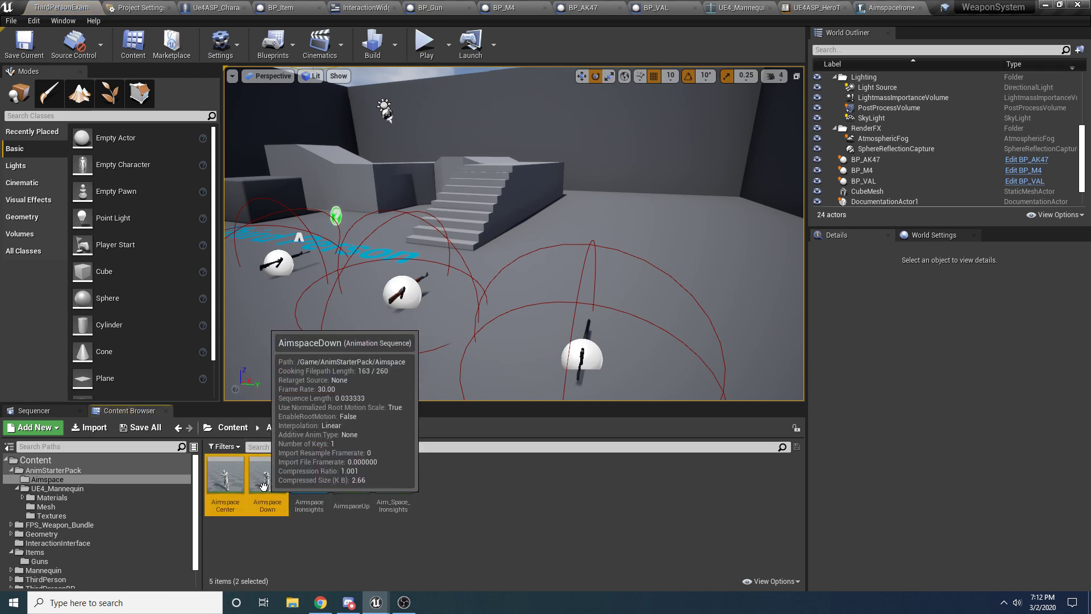
left_click(351, 476, "ctrl")
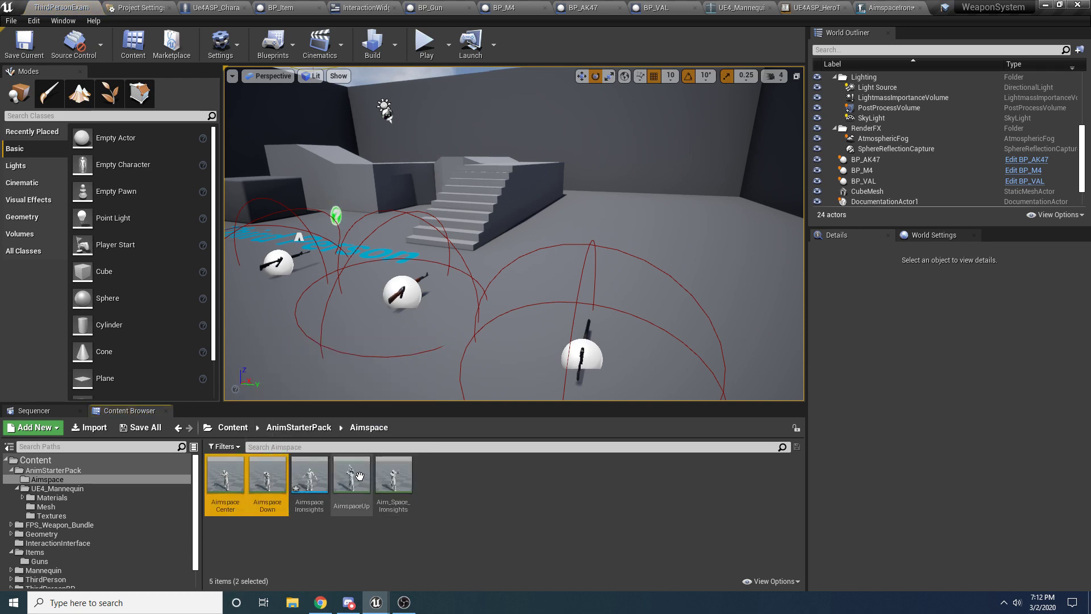
left_click(325, 548)
double_click(225, 480)
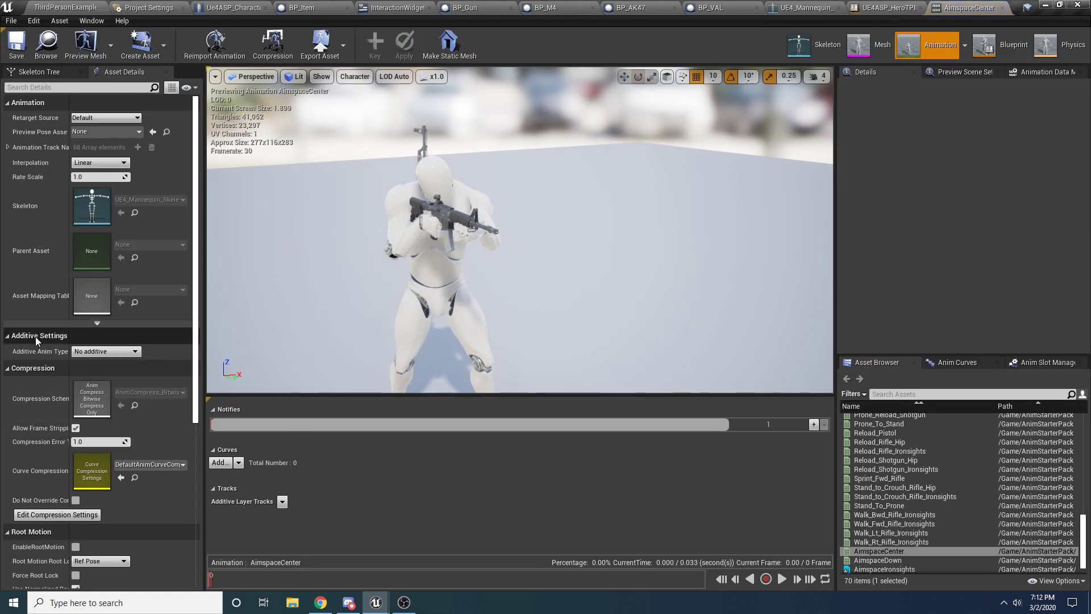
left_click(96, 352)
left_click(85, 371)
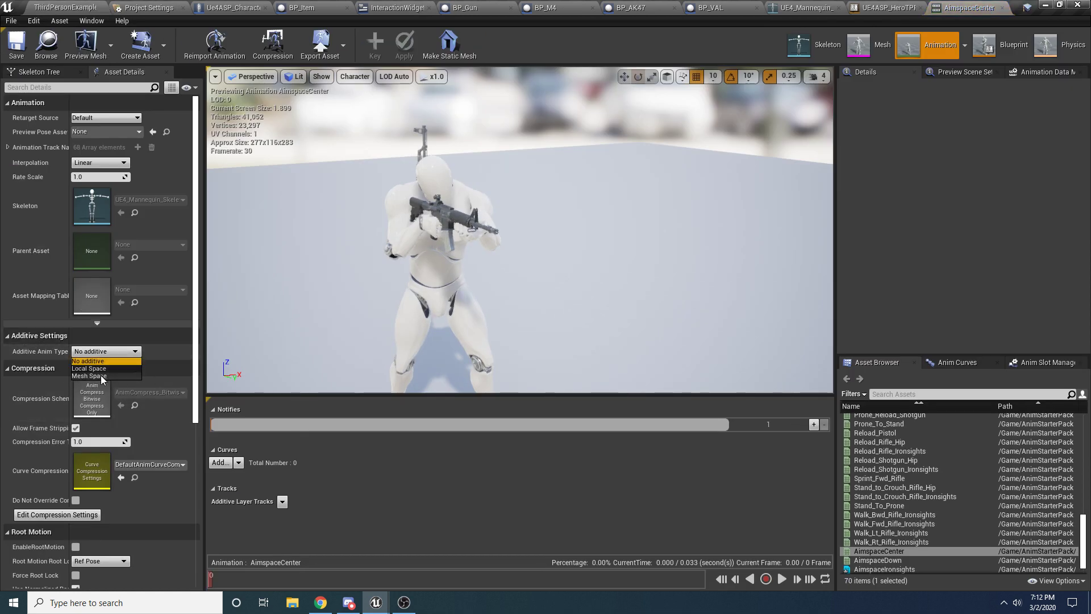
Step: Set AimspaceCenter's Base Pose Type to Selected animation frame and choose Idle_Rifle_Ironsights as the base pose animation
left_click(85, 367)
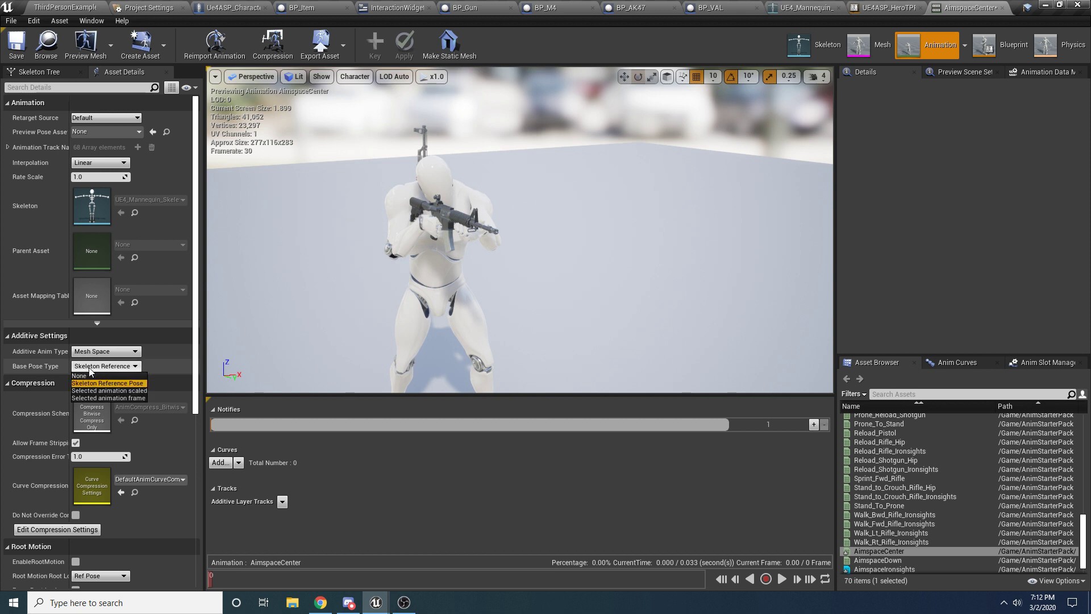
left_click(119, 397)
left_click(128, 389)
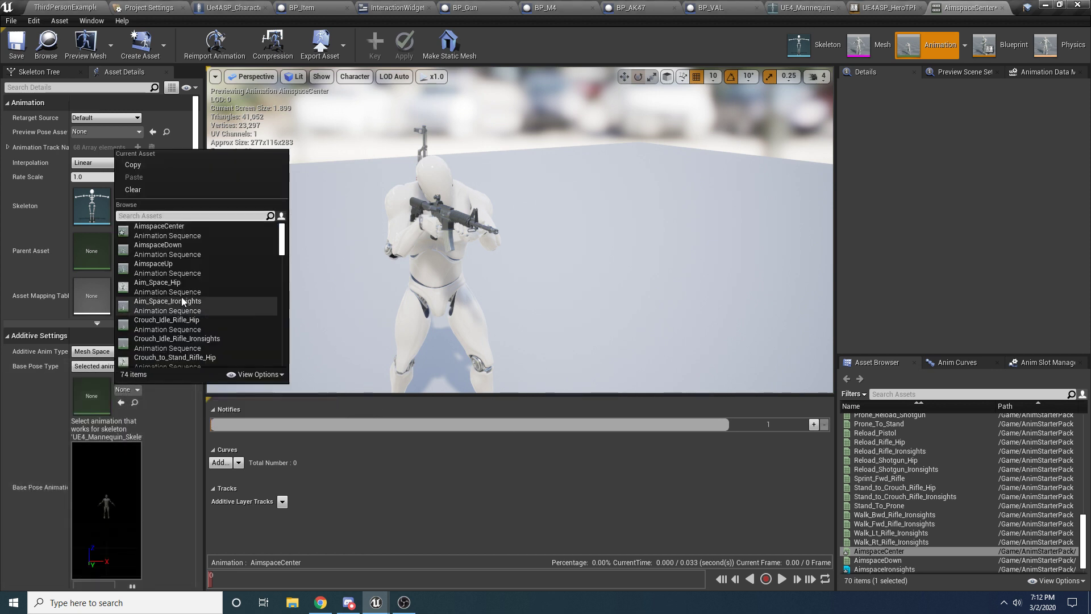
type("idl")
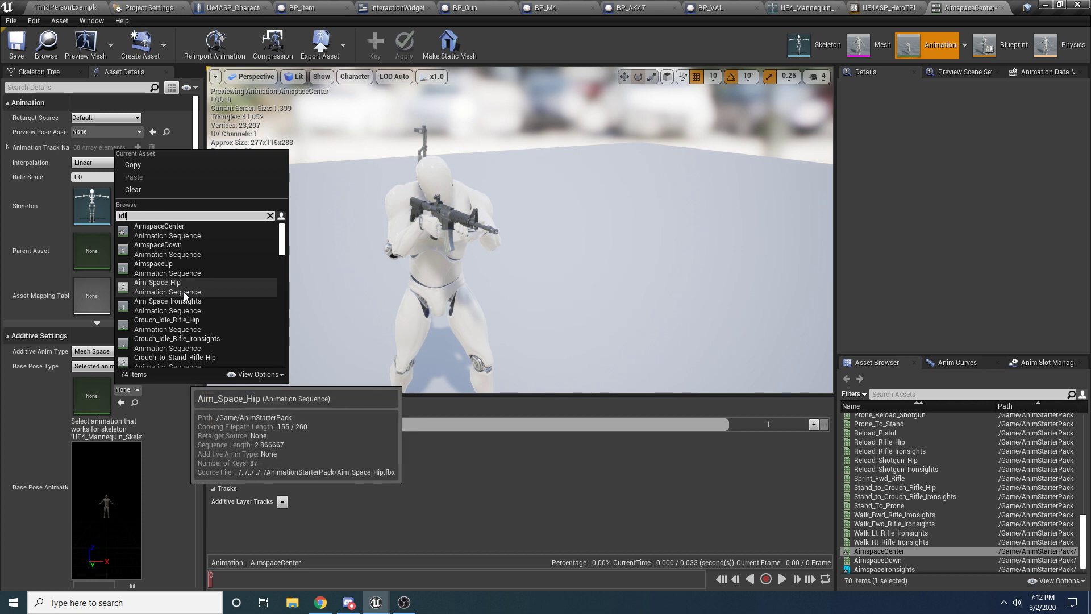
type("e_i")
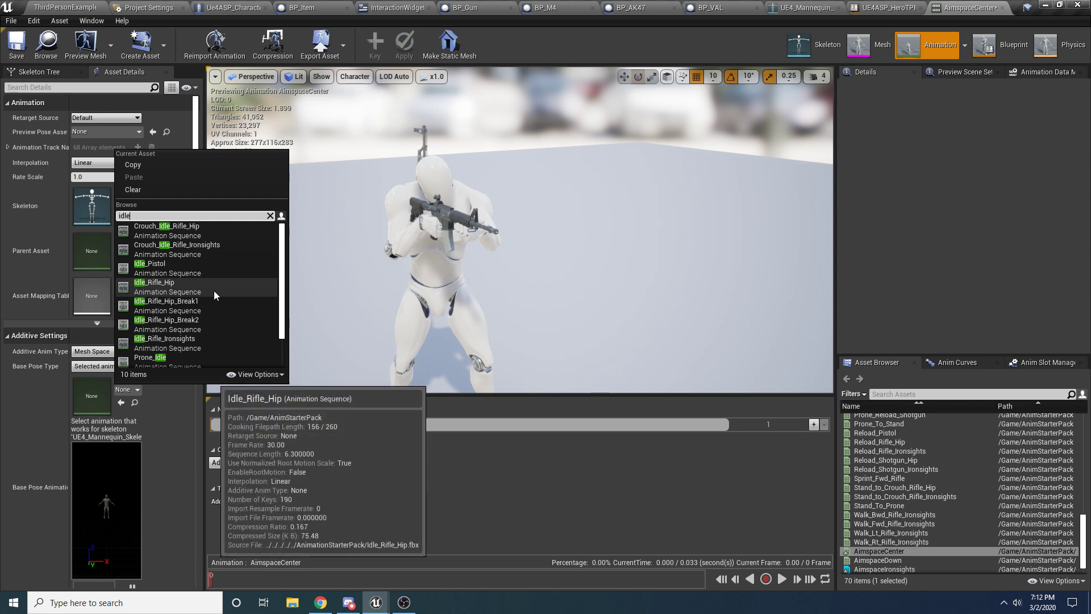
scroll(197, 325, "down", 1)
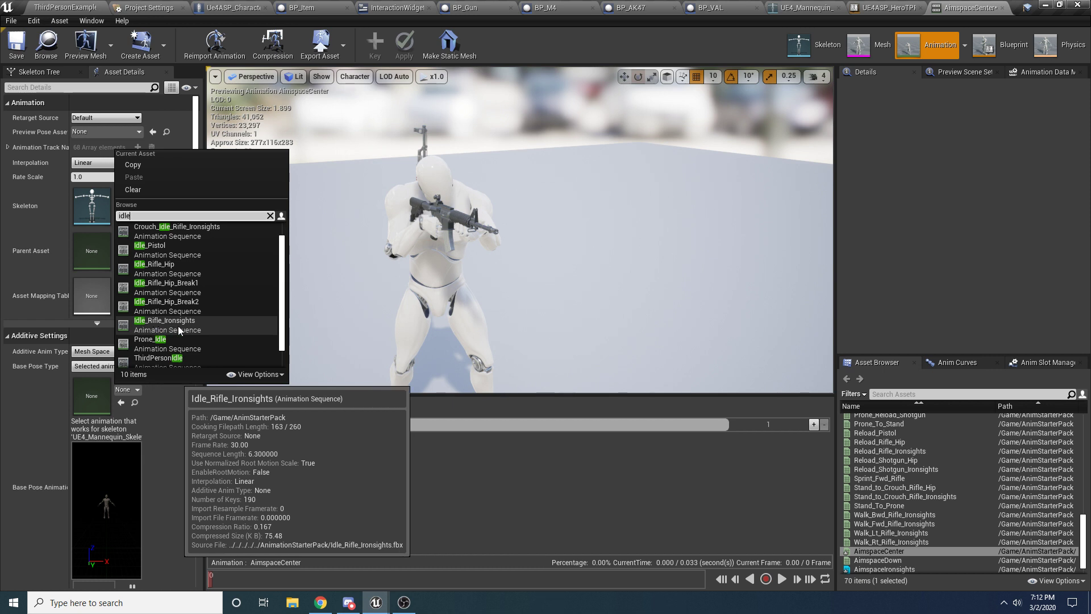
left_click(177, 325)
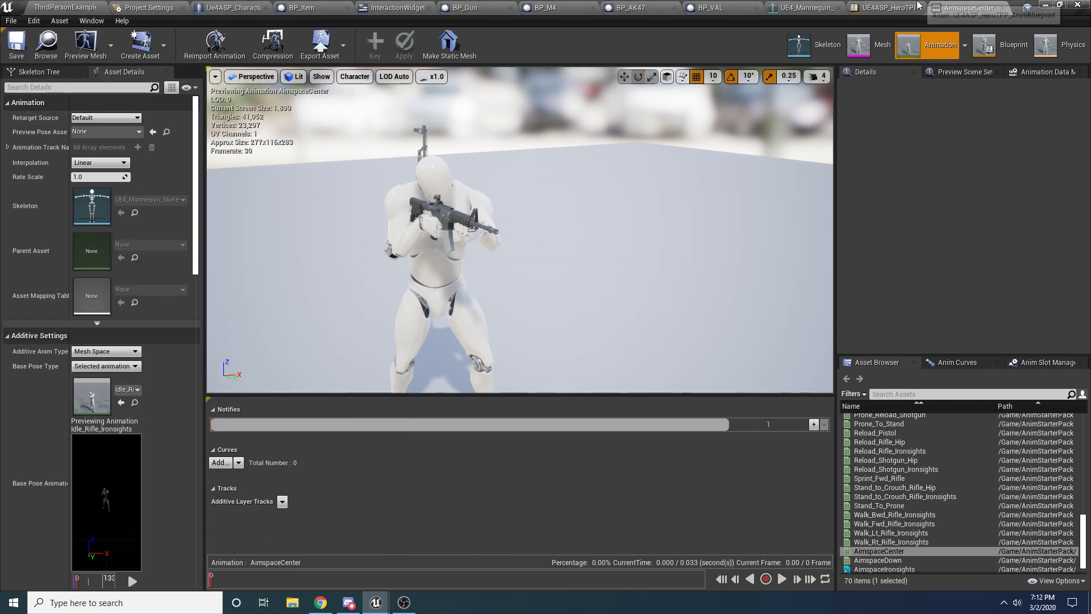
Step: Open the AimspaceDown animation from the Aimspace folder and set its Additive Anim Type to Mesh Space
left_click(63, 7)
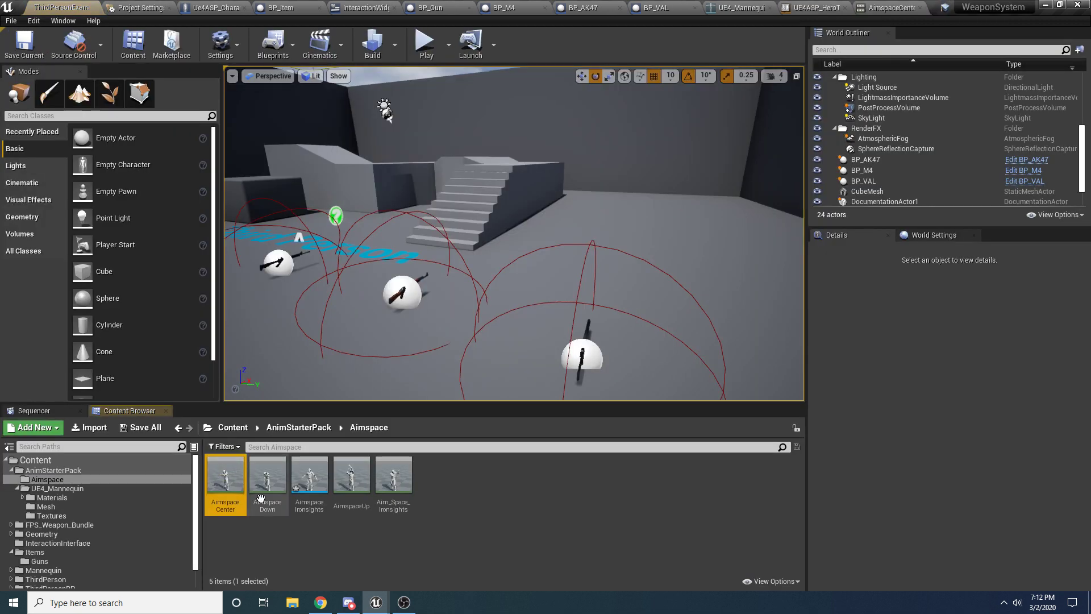
double_click(265, 483)
left_click(106, 351)
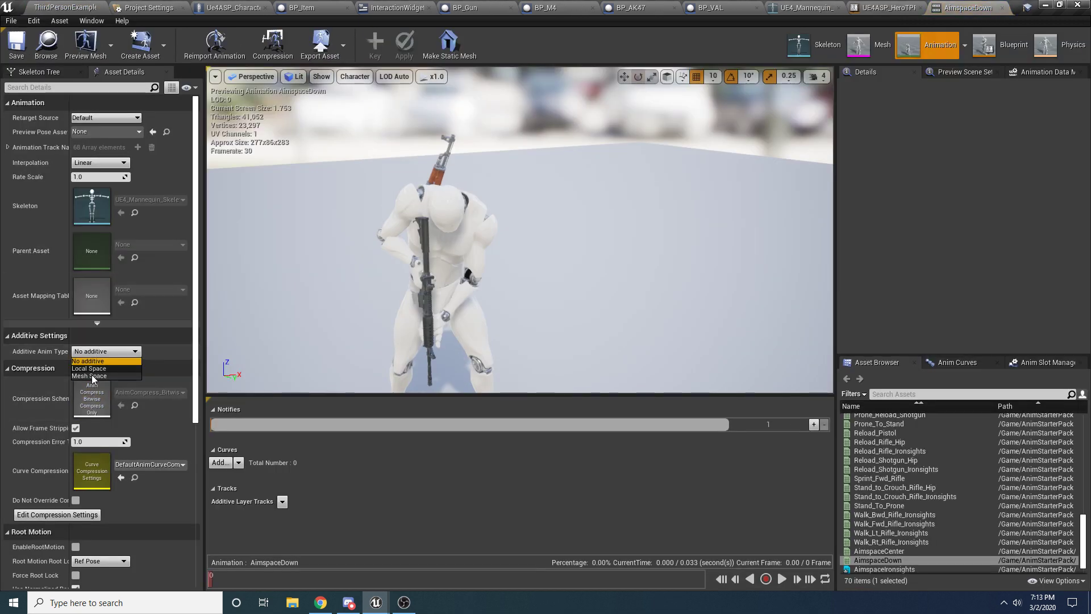
left_click(91, 375)
Step: Base AimspaceDown's additive pose on the selected animation Idle_Rifle_Ironsights and save the asset
left_click(103, 366)
left_click(94, 388)
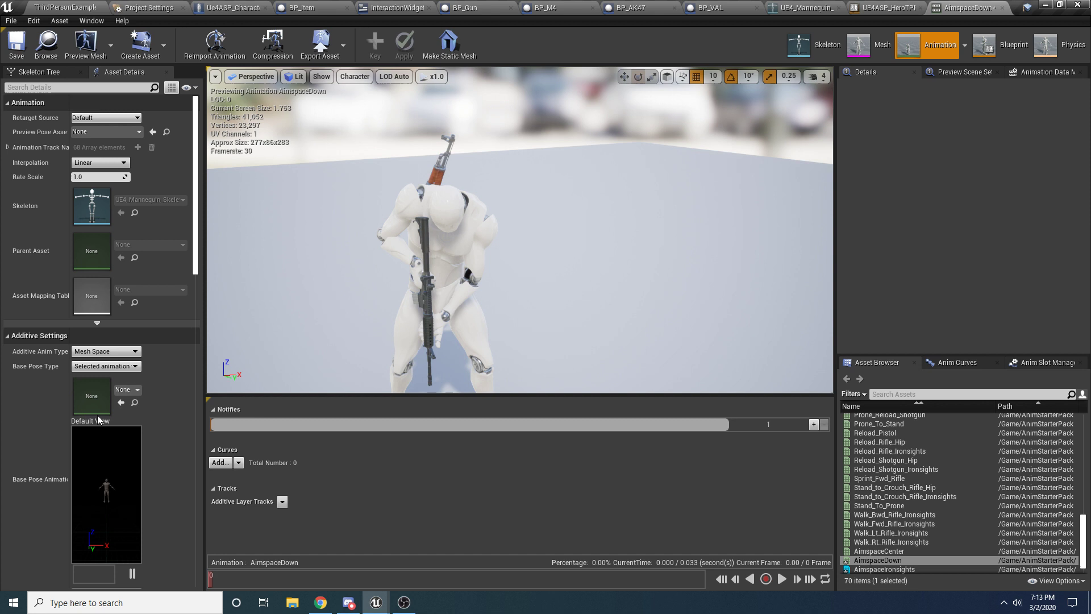
left_click(124, 389)
type("idle_rif")
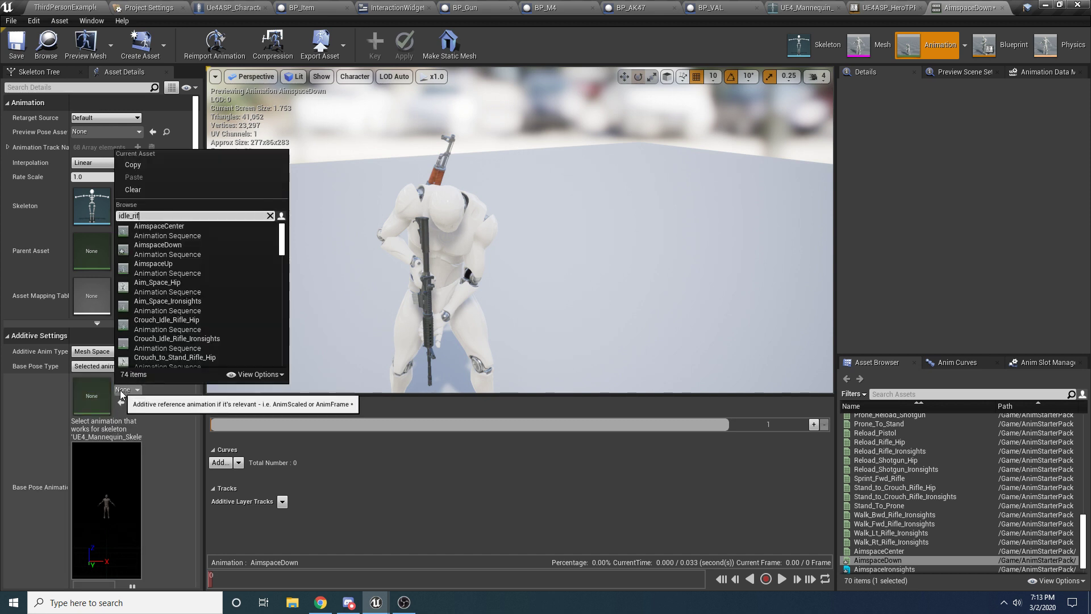
type("le")
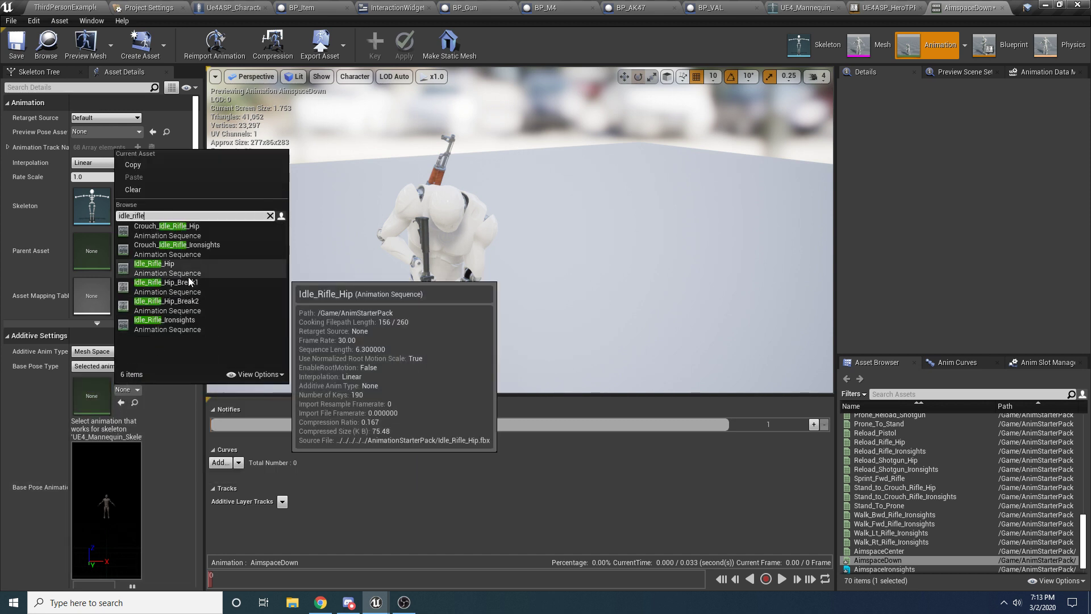
left_click(182, 322)
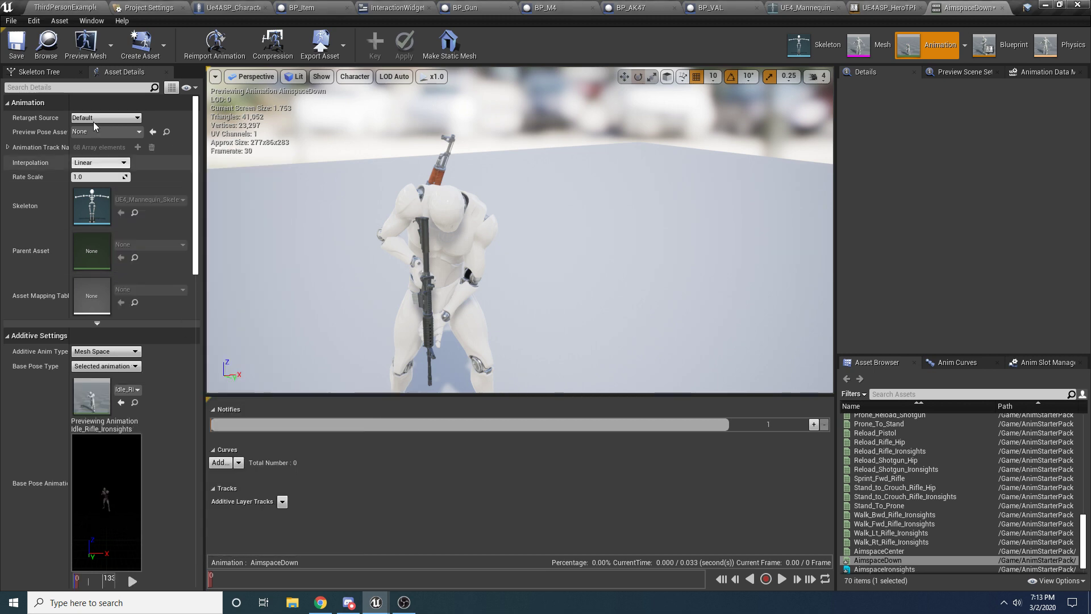
left_click(17, 44)
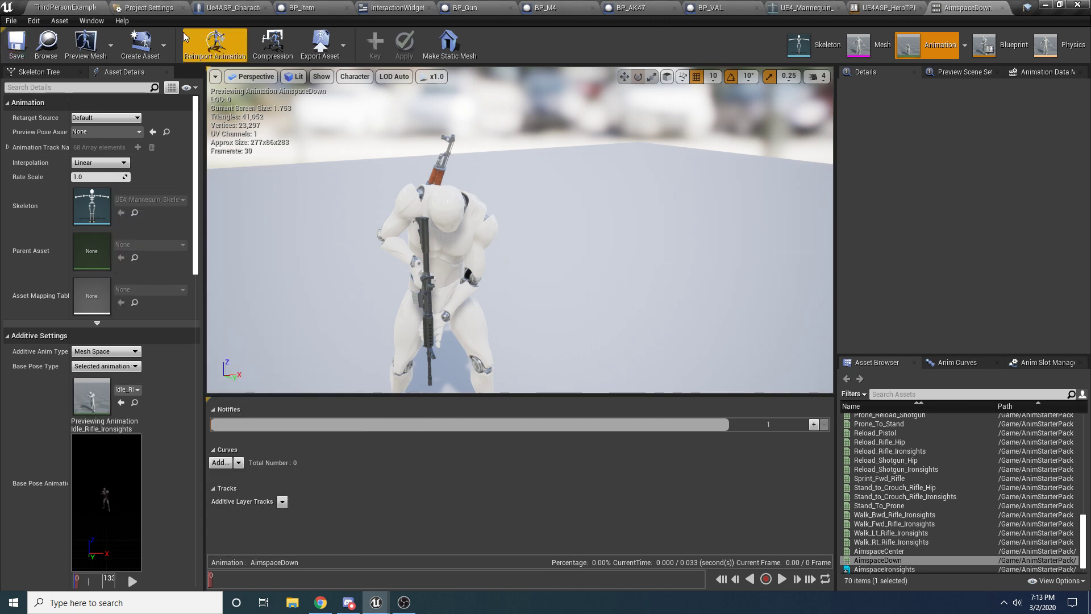
Step: Open the AimspaceUp animation from the Aimspace folder and set its Additive Anim Type to Mesh Space
left_click(46, 44)
left_click(352, 474)
double_click(354, 475)
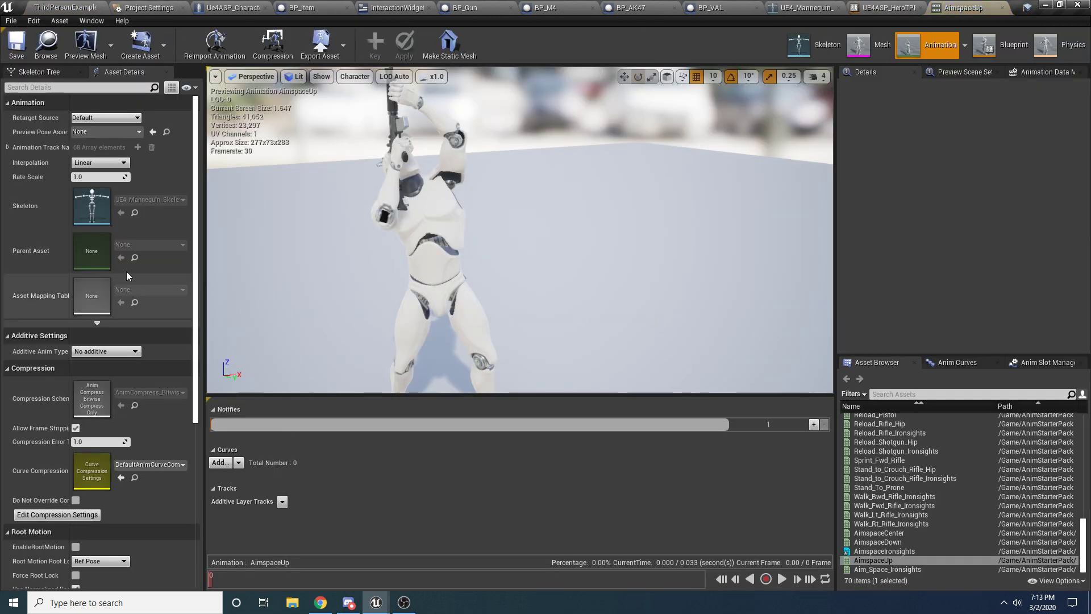
left_click(85, 375)
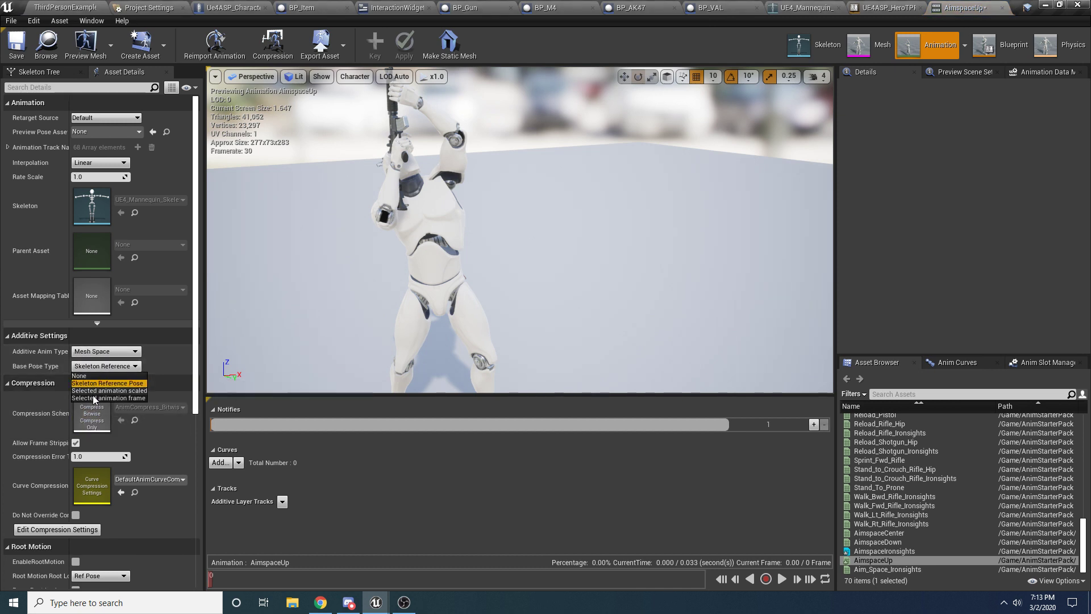
Step: Set AimspaceUp's Base Pose Type to Selected animation frame with Idle_Rifle_Ironsights as base pose animation, and close its editor
left_click(94, 398)
left_click(121, 390)
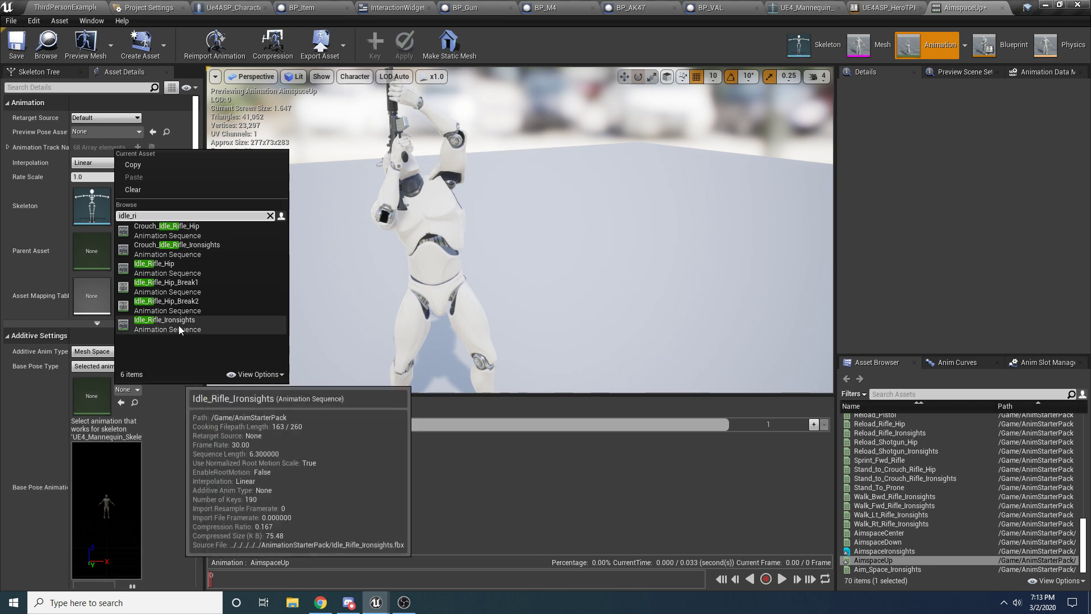
left_click(179, 325)
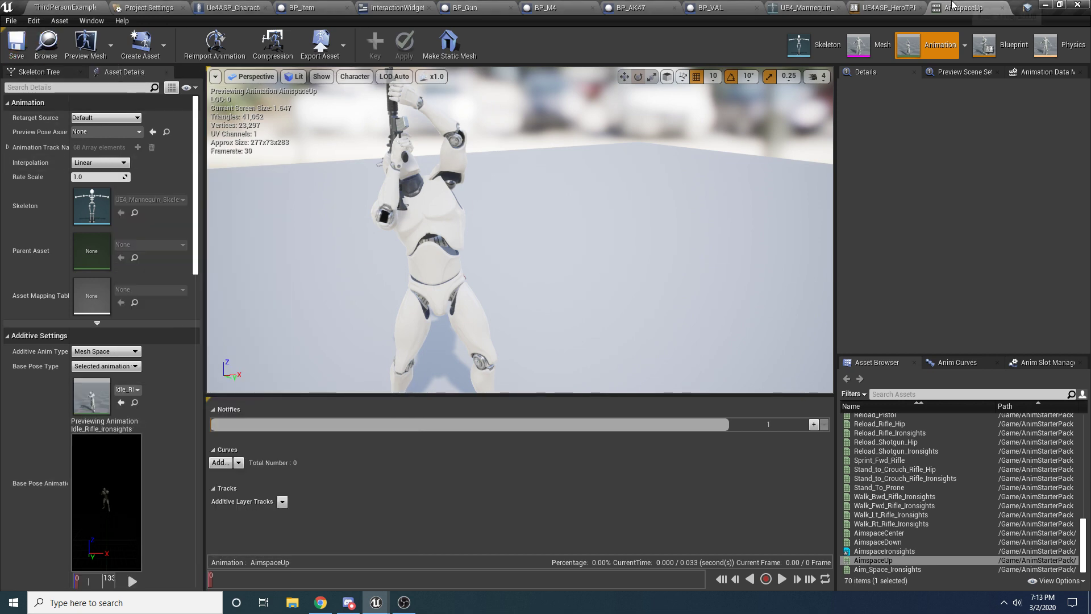
middle_click(953, 4)
Step: Reopen the AimspaceIronsights aim offset from the Aimspace folder and filter its available animations by "aimspace"
left_click(149, 9)
left_click(78, 8)
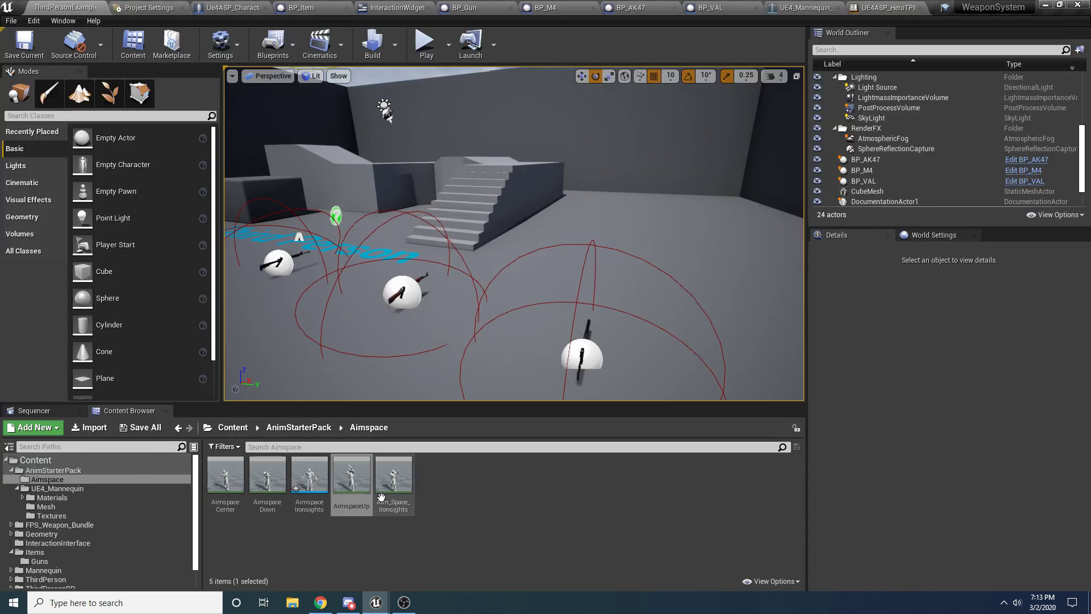
double_click(304, 486)
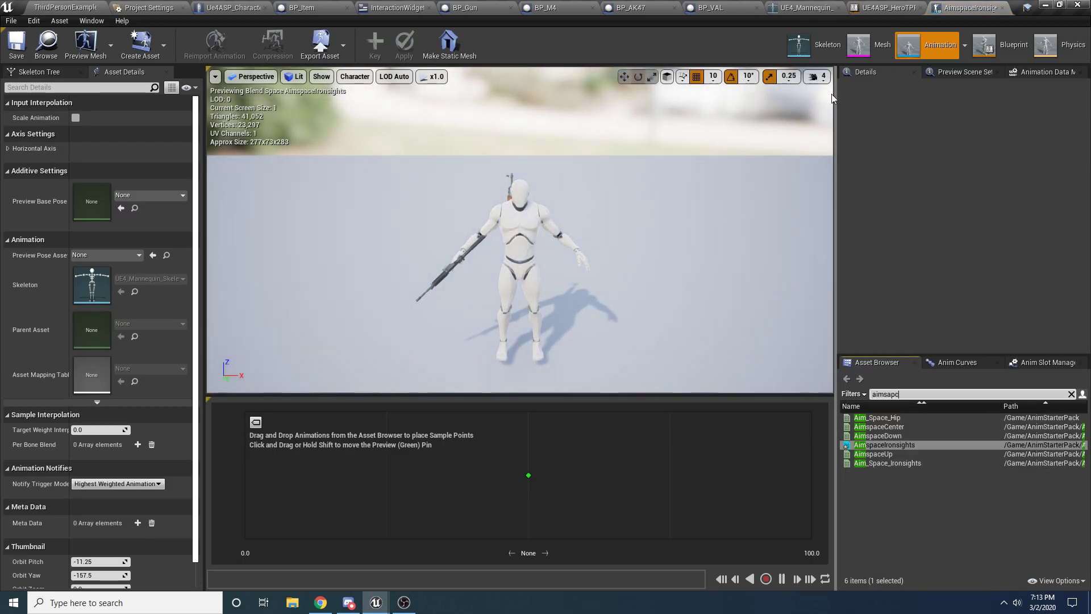
type("e")
key("BackSpace")
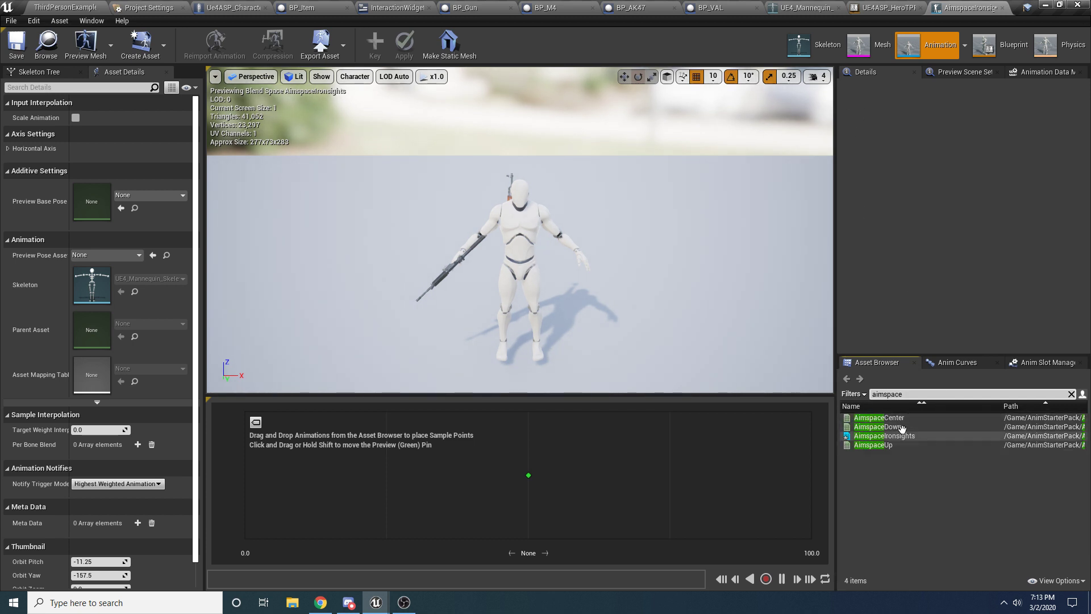
Step: Place AimspaceDown at 0, AimspaceCenter at the midpoint and AimspaceUp at 100 as sample points on the aim offset graph
left_click_drag(886, 427, 245, 475)
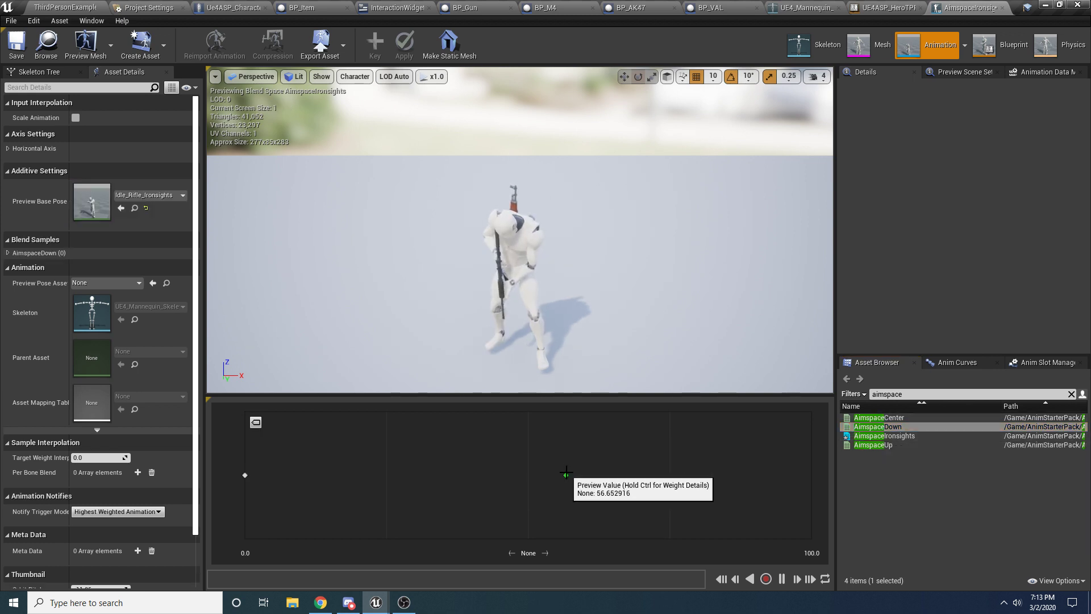
left_click_drag(878, 417, 529, 475)
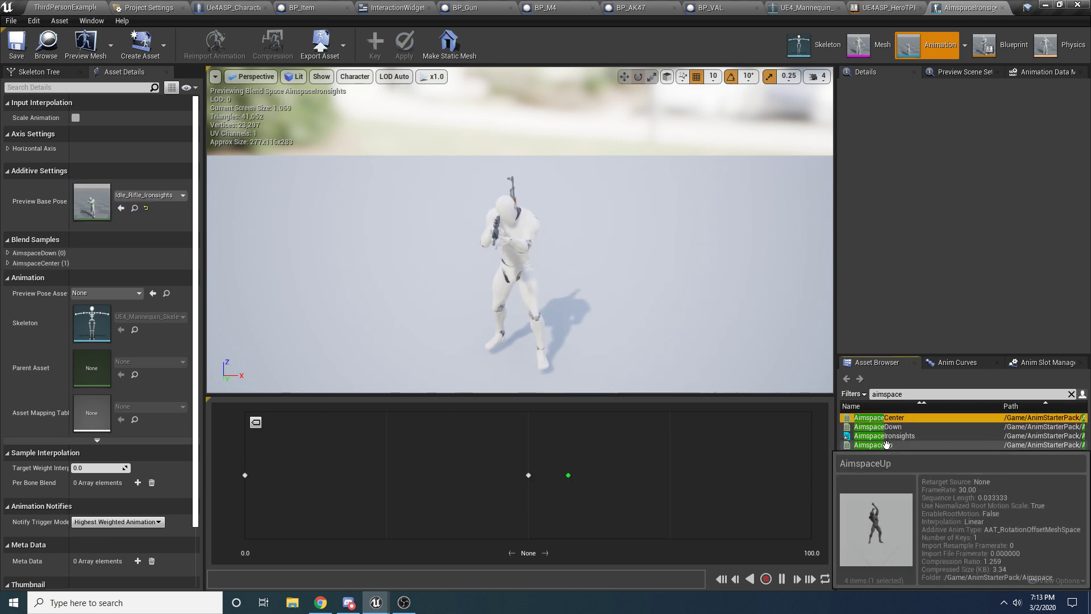
left_click_drag(873, 445, 802, 479)
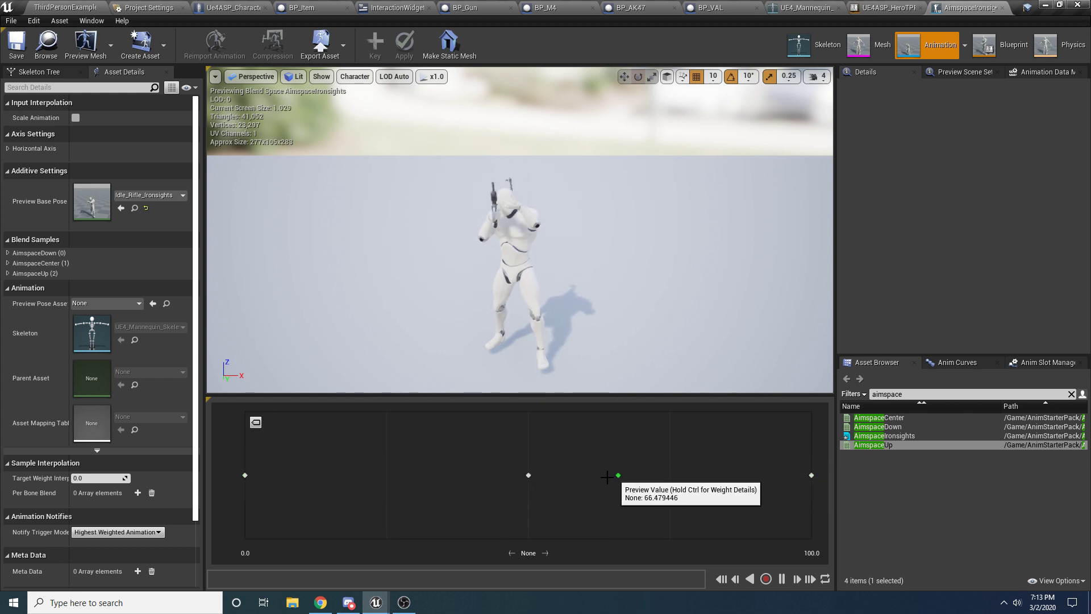
Step: Examine how the character's aiming pose blends between the down, center and up samples from several viewing angles
right_click_drag(487, 308, 504, 331)
key("w")
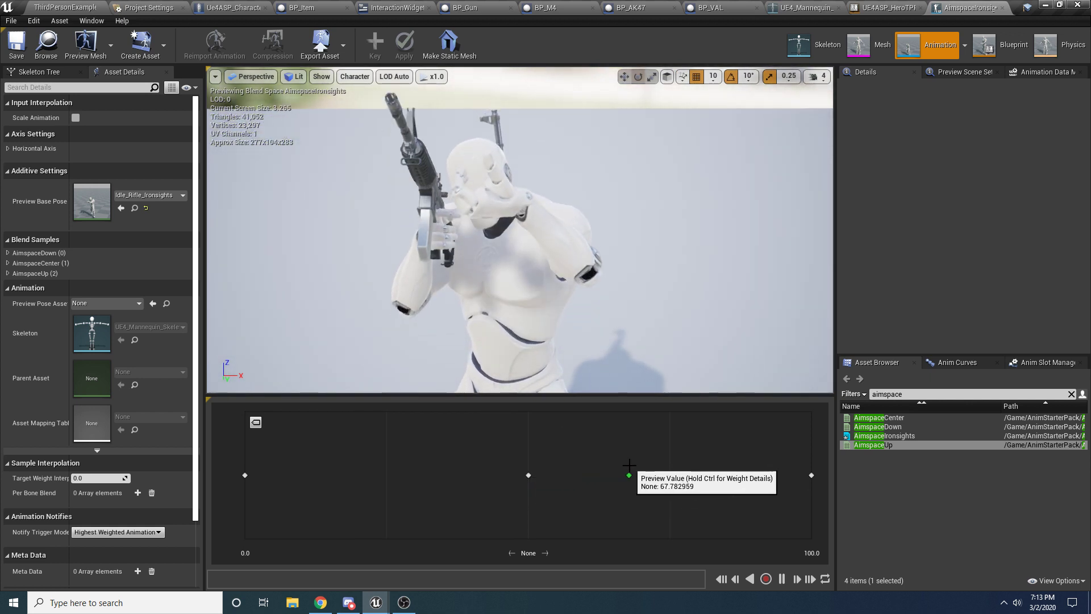
right_click_drag(568, 324, 569, 345)
key("e")
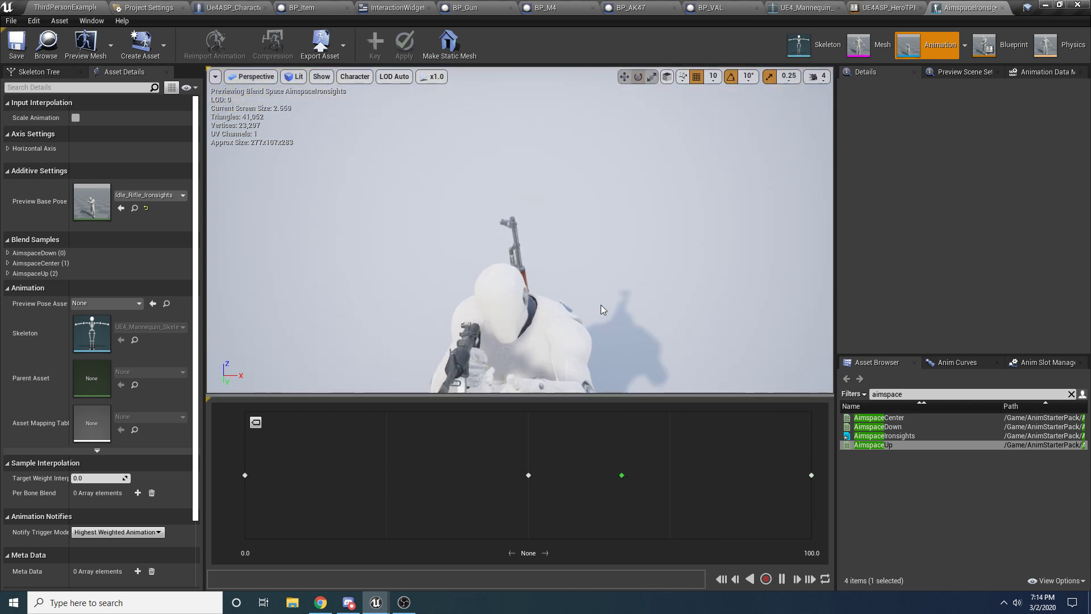
right_click_drag(601, 307, 601, 330)
key("s")
right_click_drag(665, 359, 665, 307)
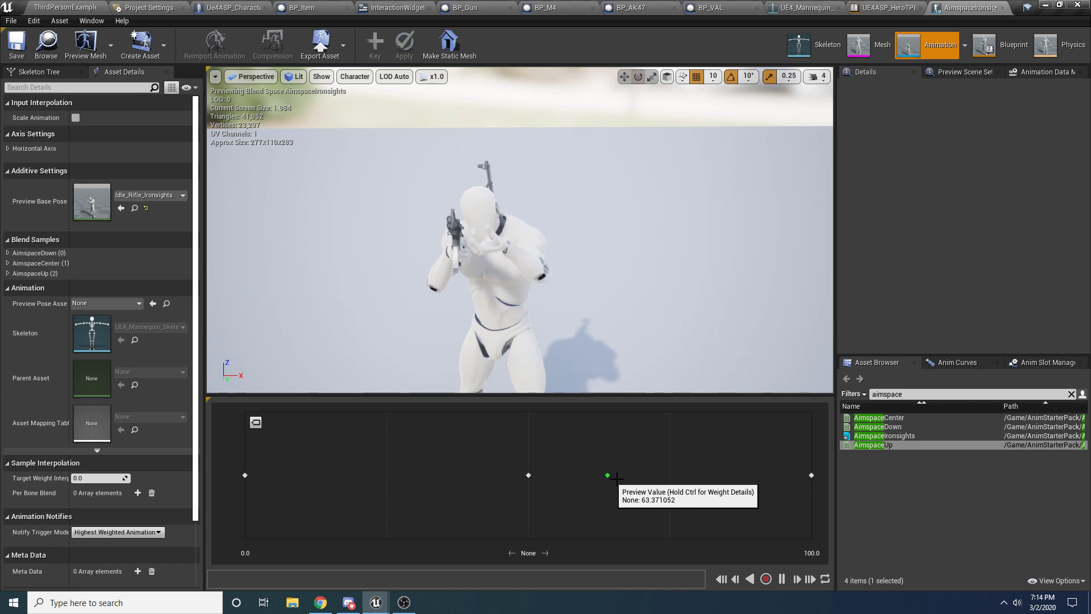
key("s")
right_click_drag(568, 211, 559, 241)
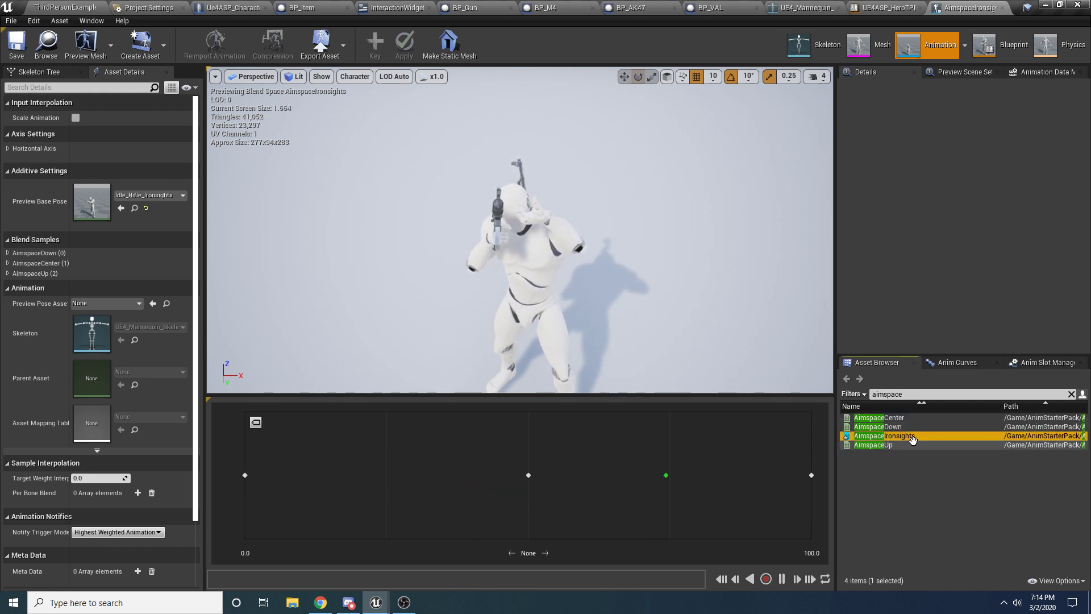
mouse_move(919, 429)
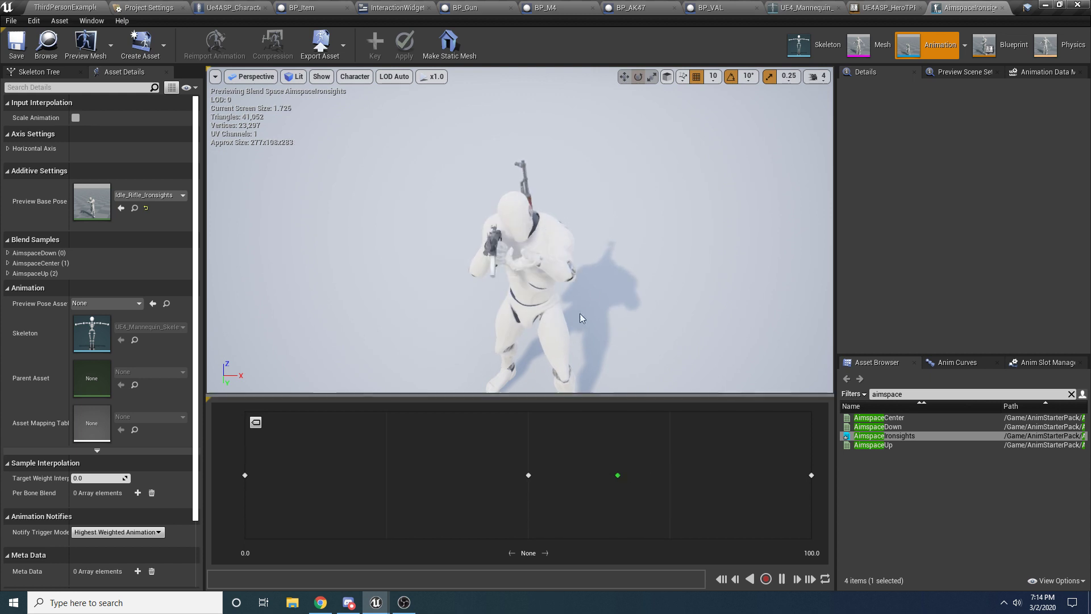
right_click_drag(580, 319, 603, 284)
Step: Save all modified assets
left_click(11, 21)
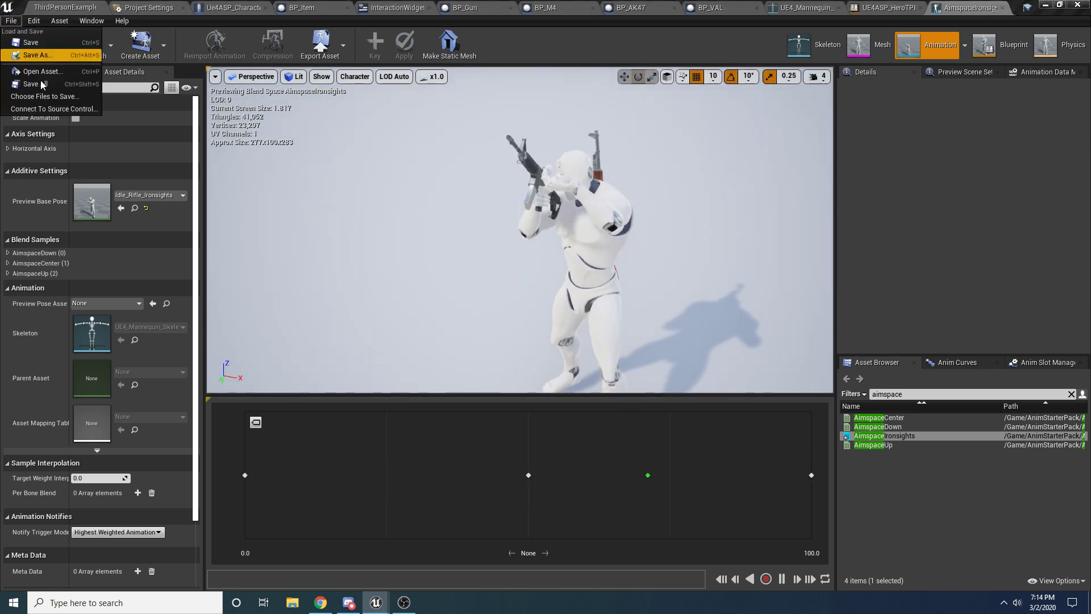
left_click(42, 84)
right_click_drag(439, 251, 392, 253)
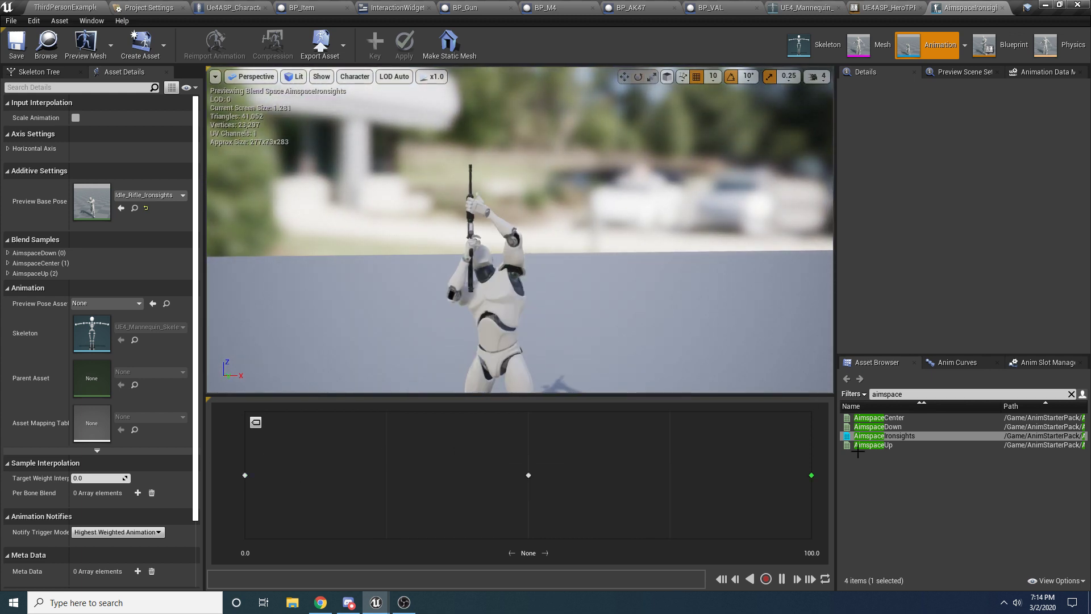
Step: Open the AnimGraph of the UE4ASP_HeroTPP animation blueprint
right_click_drag(500, 329, 497, 331)
key("s")
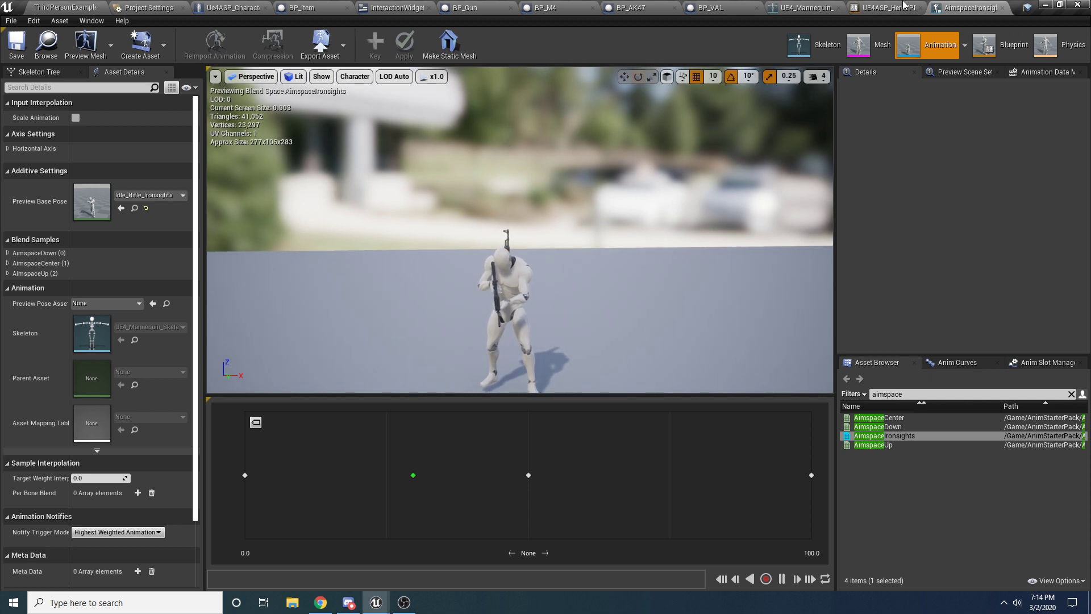
left_click(885, 7)
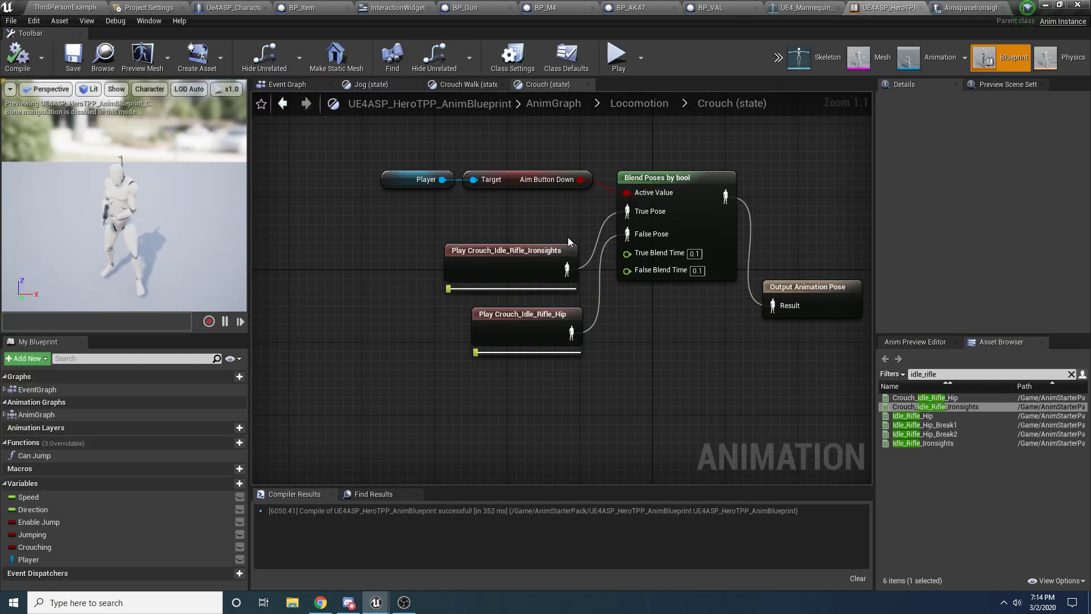
double_click(28, 415)
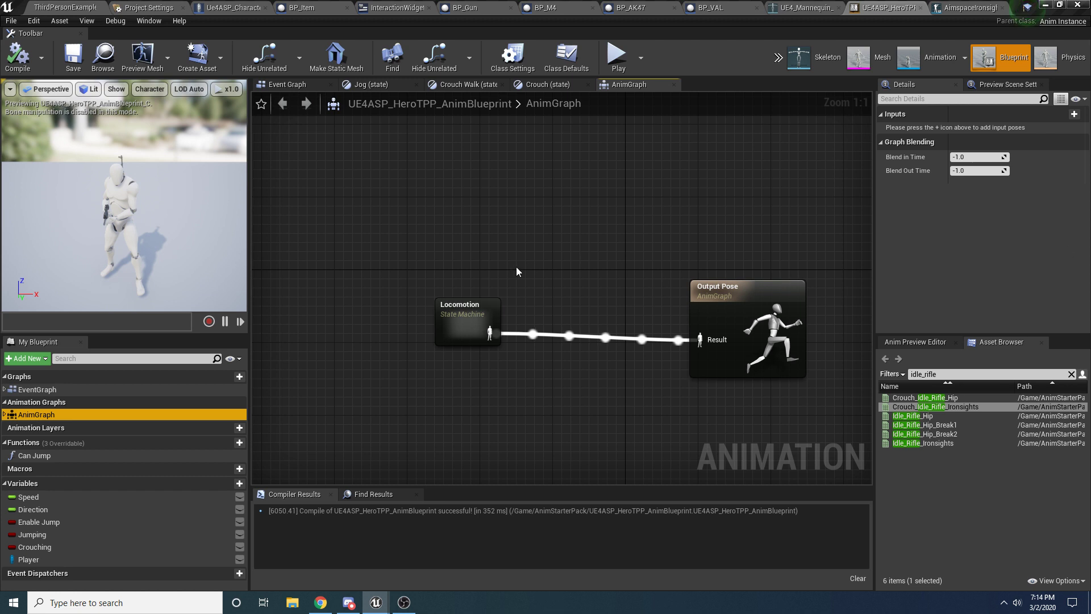
Step: Insert the AimspaceIronsights aim offset between Locomotion and Output Pose, then compile the animation blueprint
left_click_drag(487, 288, 329, 296)
right_click(553, 368)
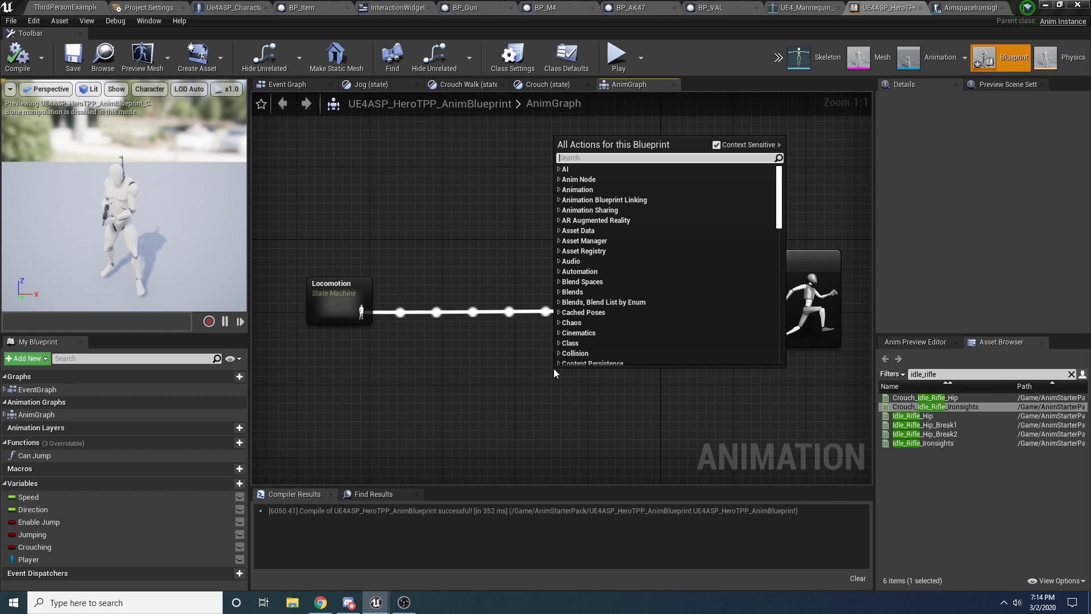
type("aimspace")
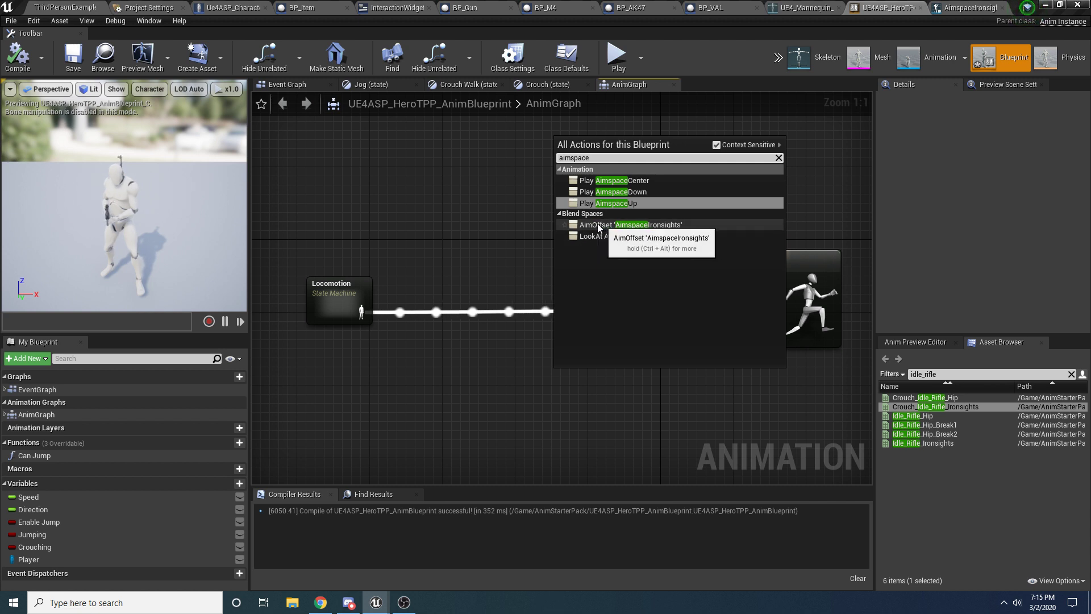
left_click(648, 225)
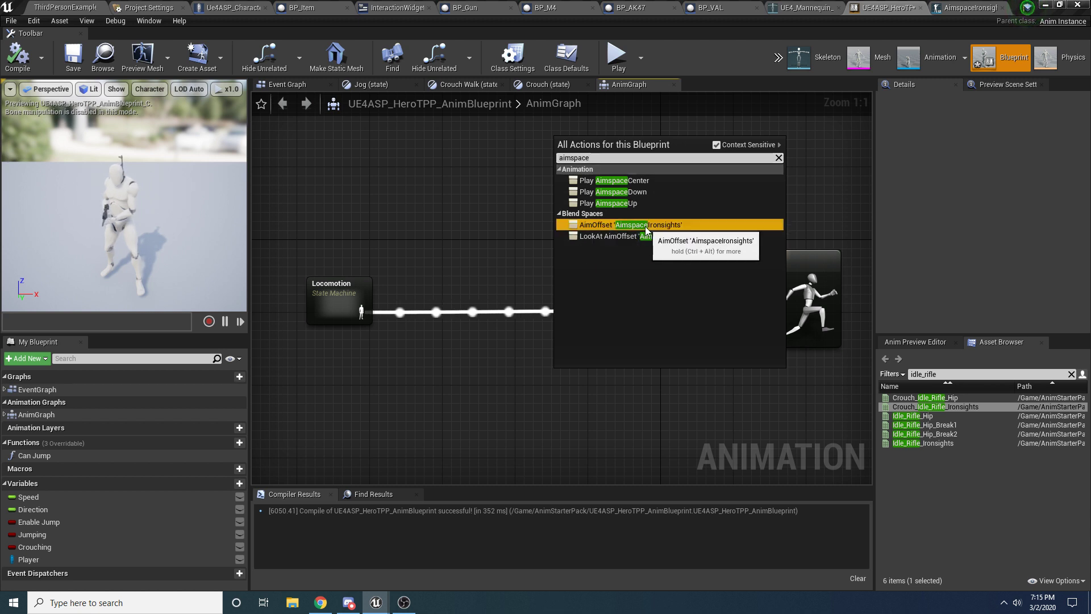
left_click_drag(587, 387, 597, 324)
left_click_drag(718, 309, 733, 311)
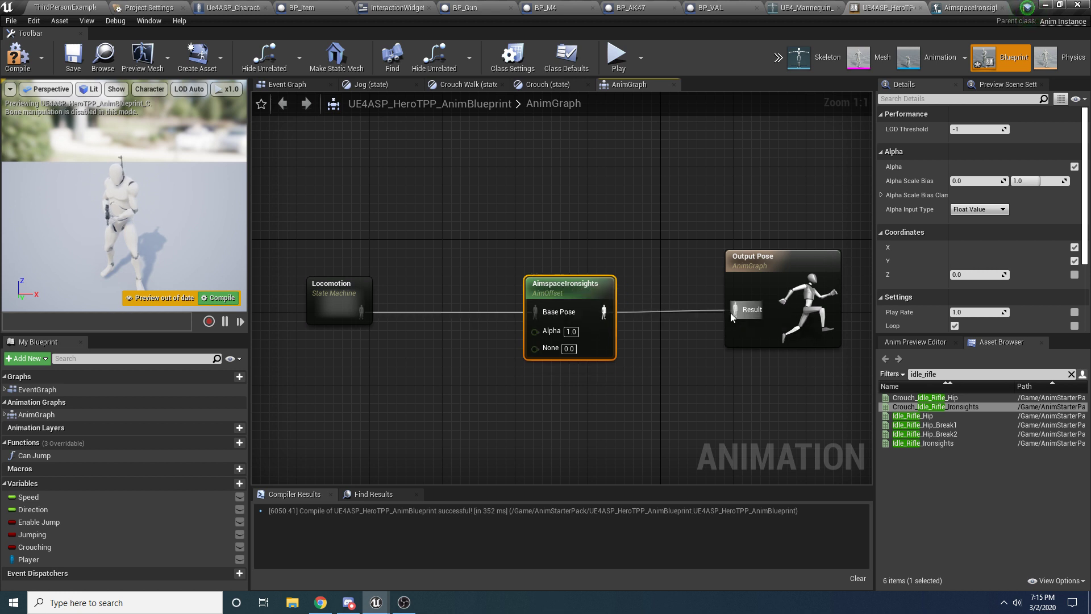
left_click_drag(557, 290, 539, 289)
left_click(450, 193)
left_click(7, 60)
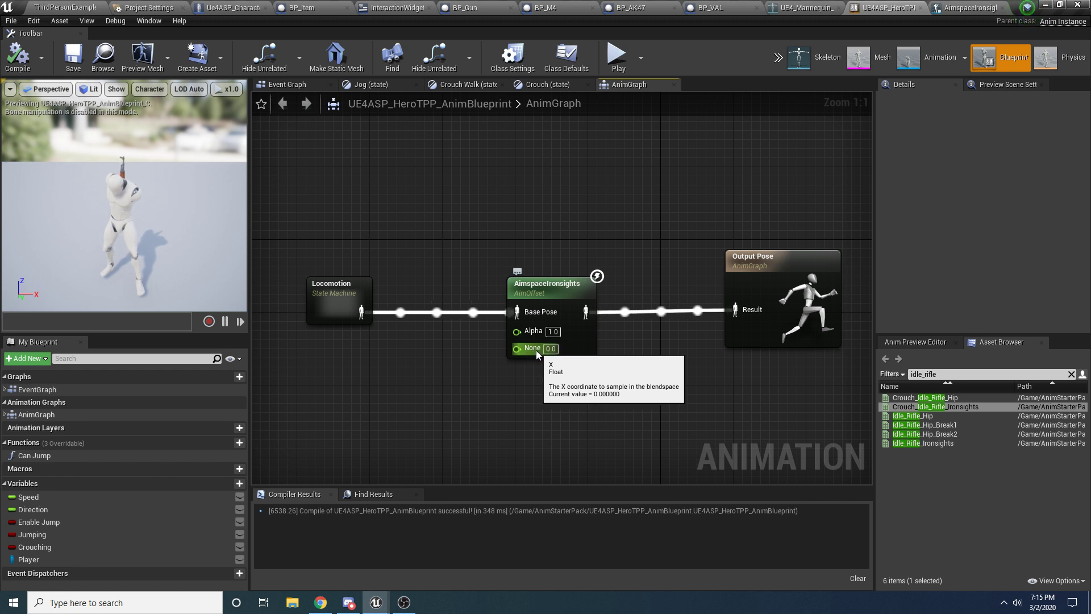
Step: In the AimspaceIronsights asset, name the horizontal axis Pitch and set its range from -90 to 90
double_click(535, 292)
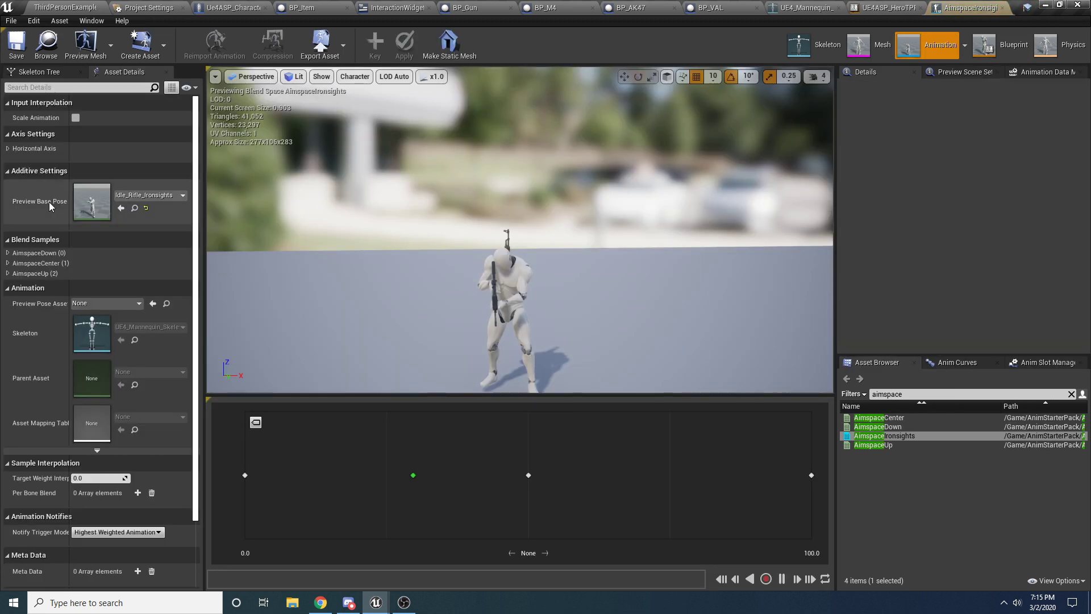
left_click(8, 149)
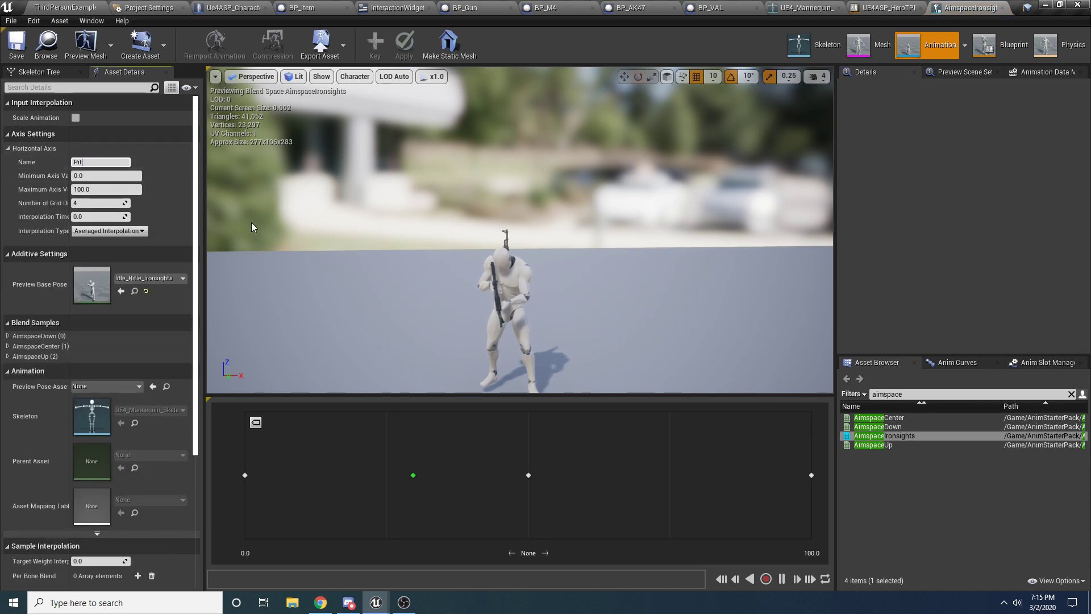
key("Return")
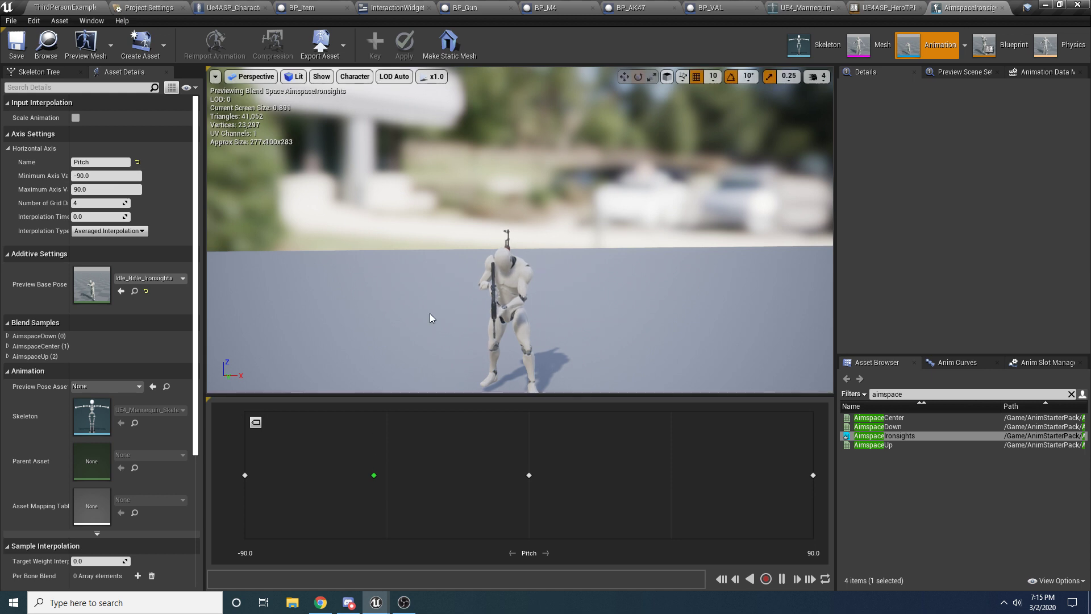
Step: Set the AimspaceIronsights node's Pitch to 90 in the AnimGraph and compile the animation blueprint
left_click(853, 6)
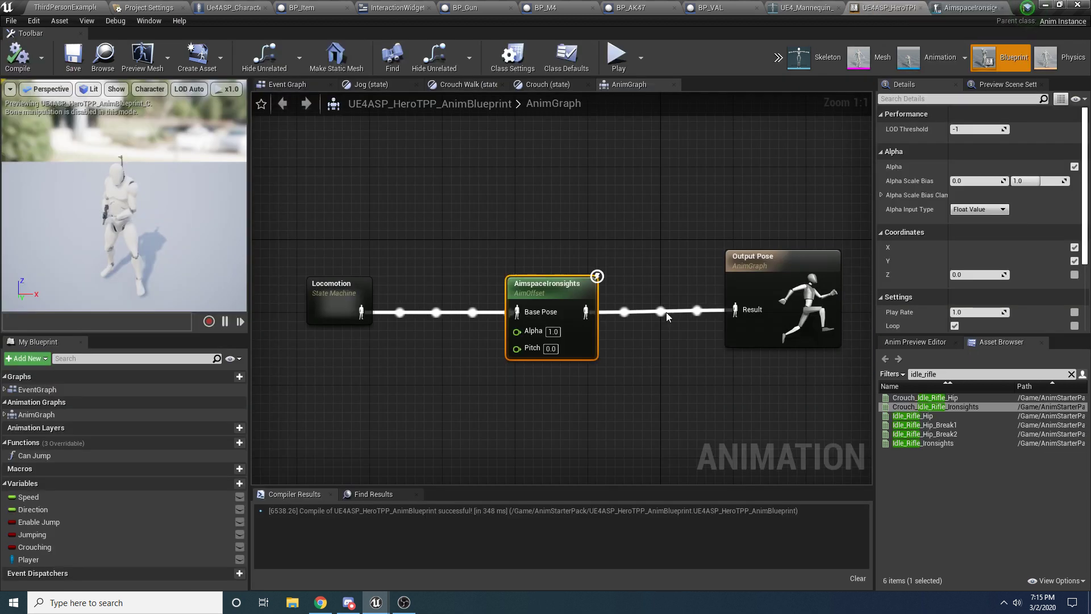
left_click(550, 349)
type("90")
left_click(18, 57)
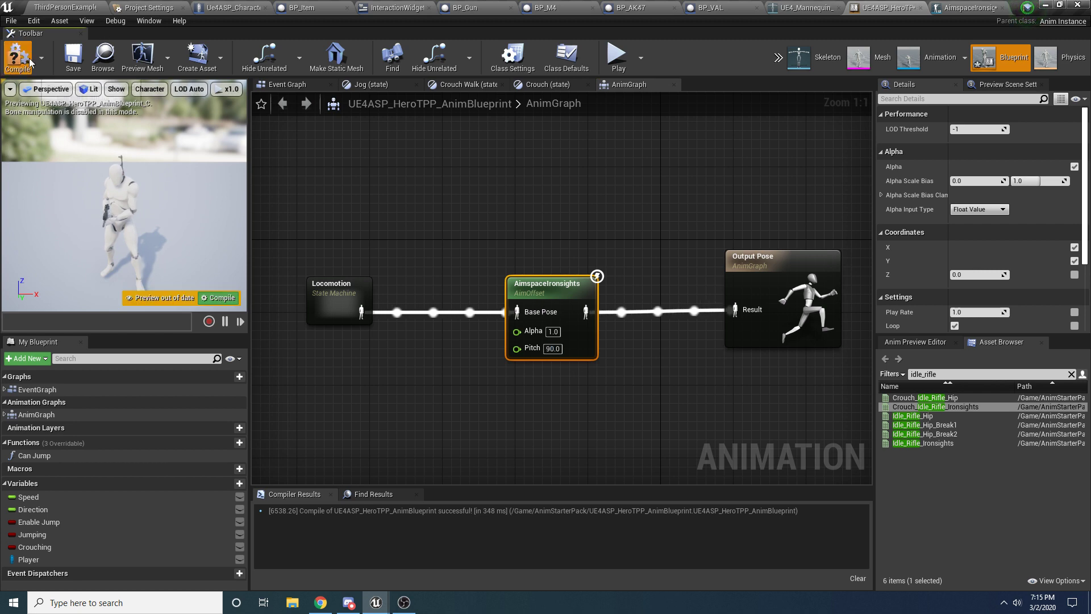
Step: Play-test the character with the fixed aim pitch, walking around and picking up a weapon
left_click(609, 55)
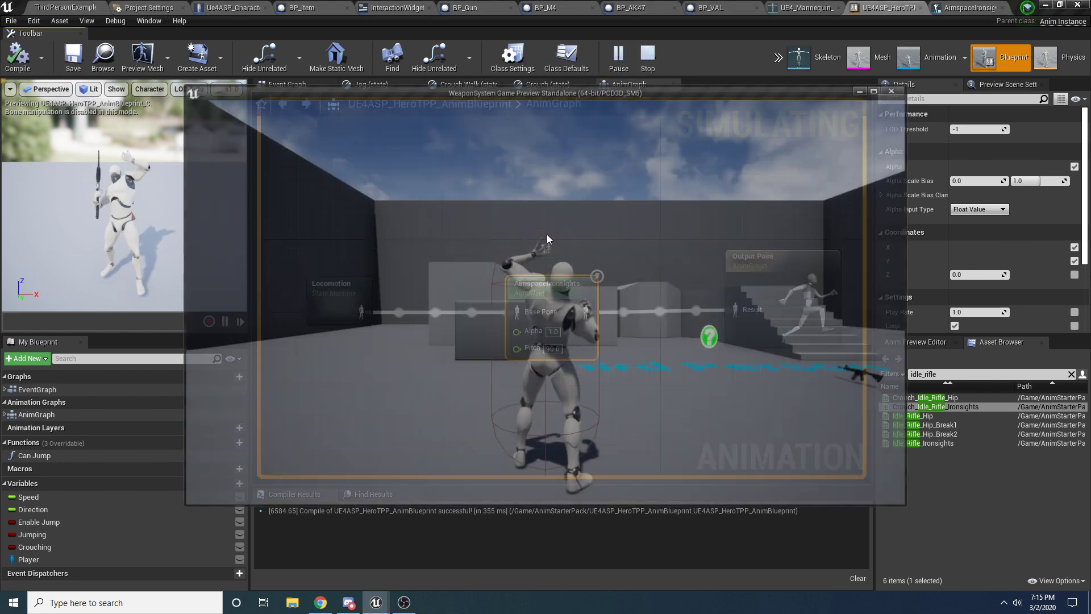
key("w")
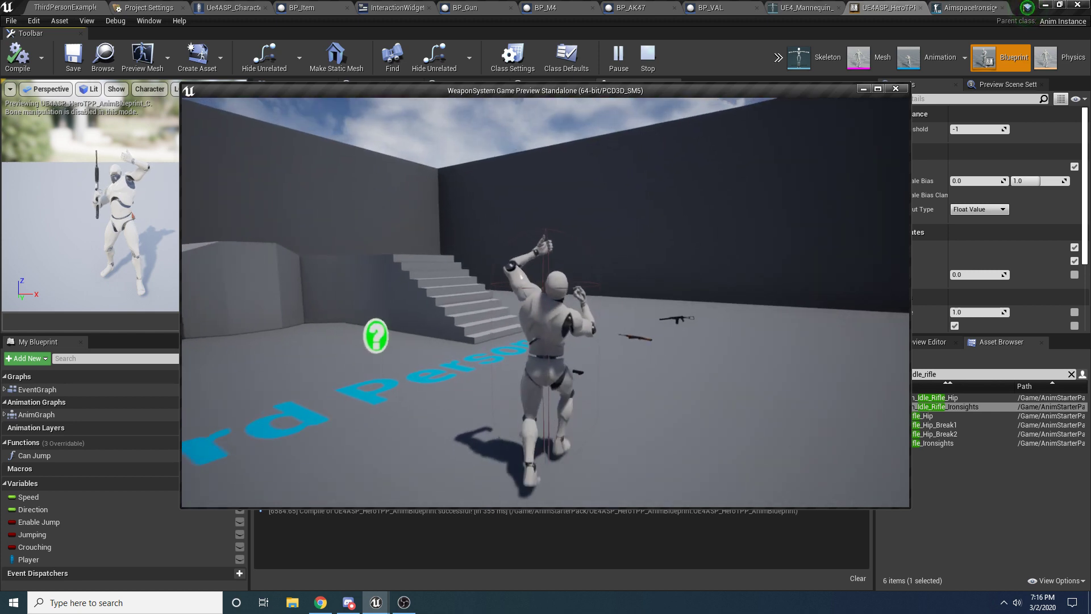
key("f")
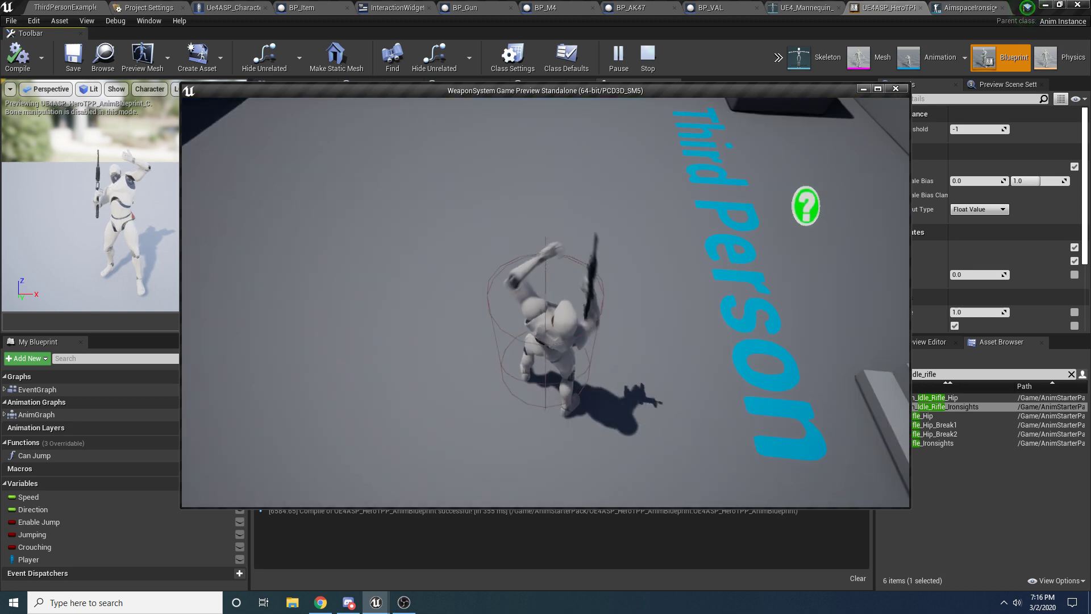
key("Escape")
Step: Reset the AimspaceIronsights node's Pitch to 0 and promote that input to a variable placed below Locomotion
type("0")
key("Return")
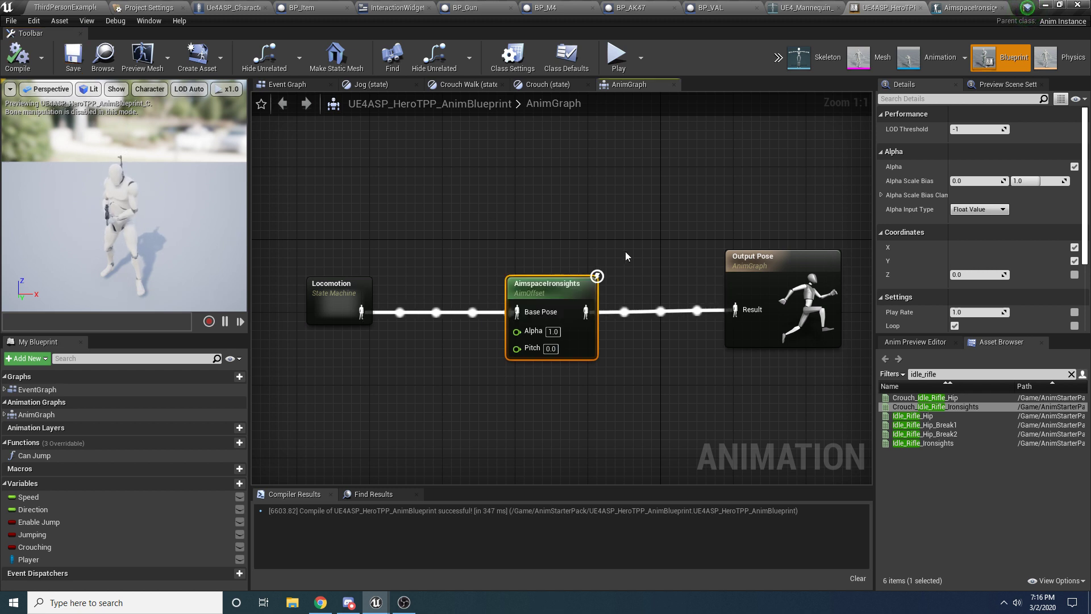
right_click(530, 348)
left_click(584, 367)
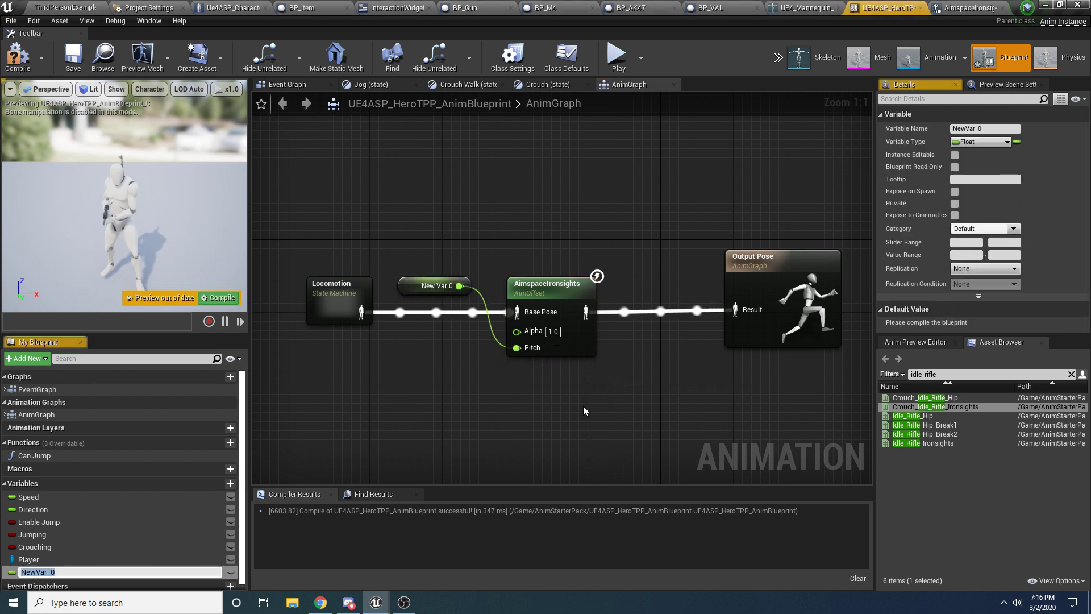
left_click_drag(427, 297, 426, 367)
Step: Rename the promoted float variable as CameraPitch
left_click(100, 572)
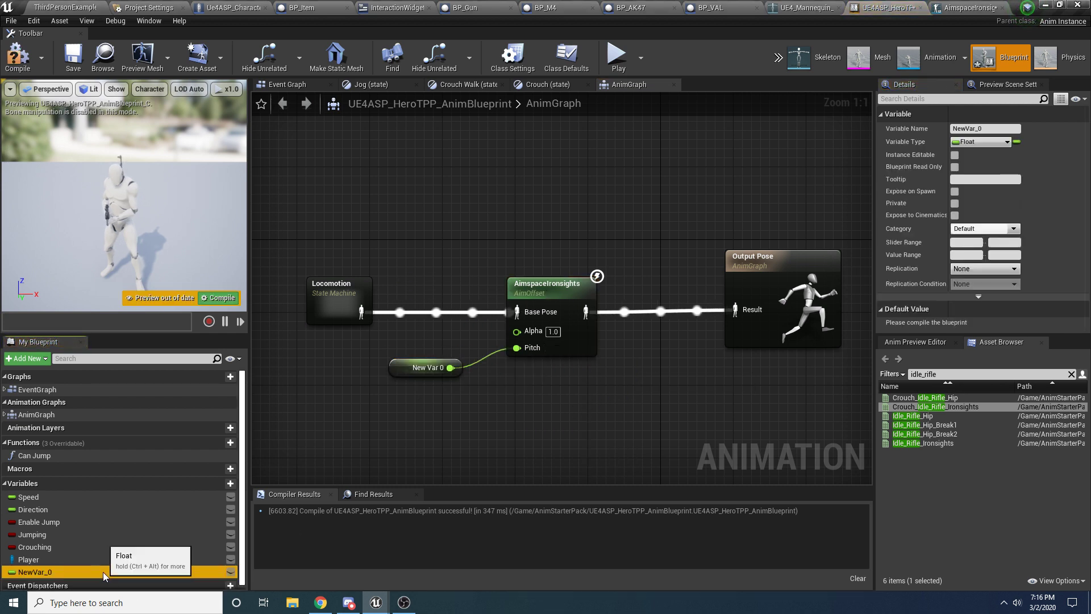
left_click(103, 574)
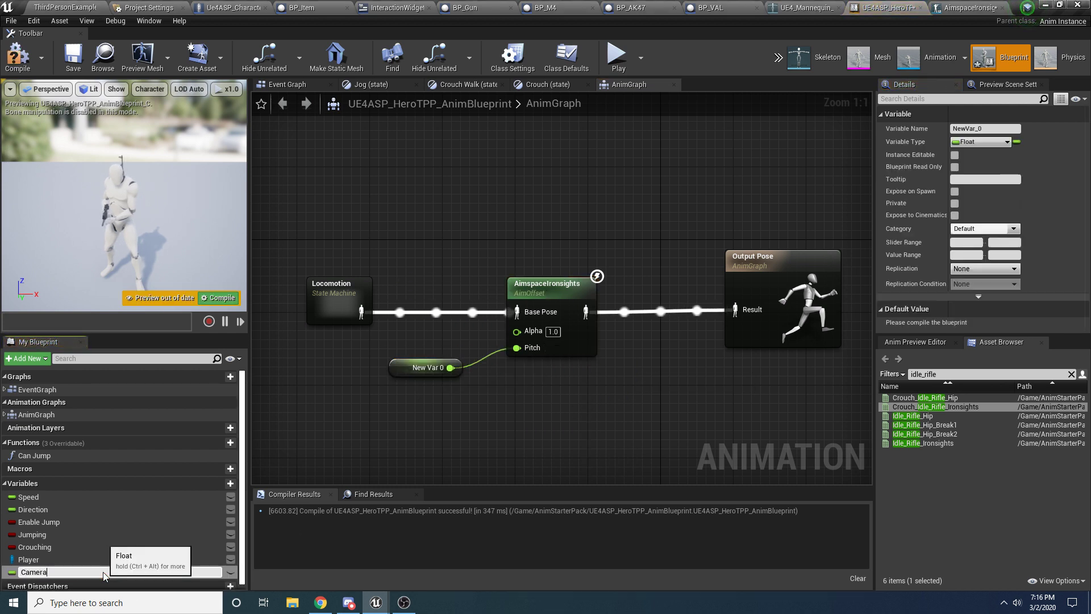
type("CameraPitch")
key("Return")
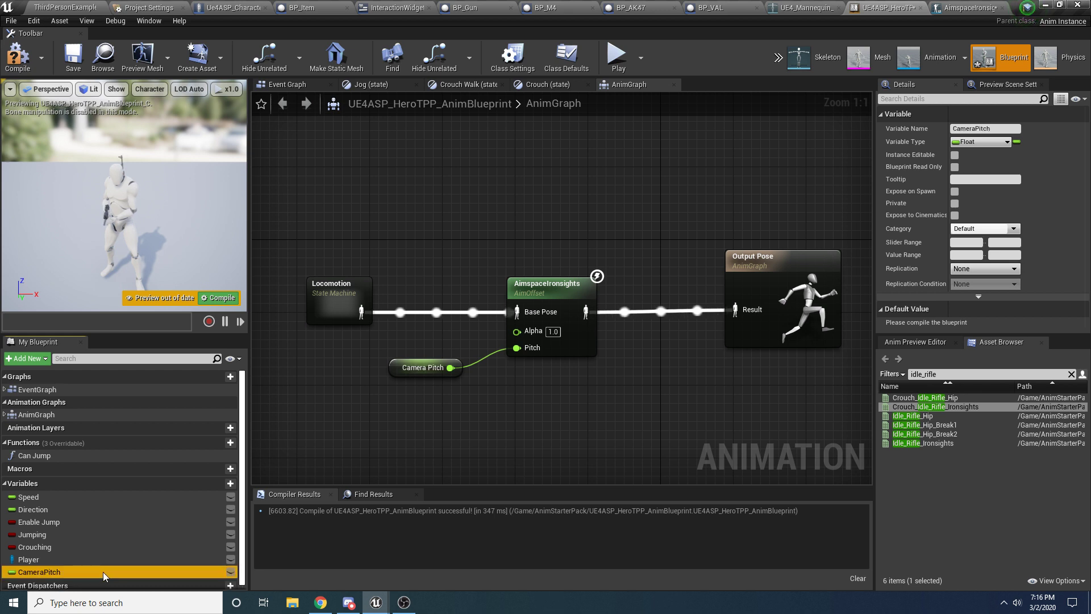
Step: Open the event graph and place a Player variable getter below the SET Crouching node
left_click(47, 391)
double_click(47, 391)
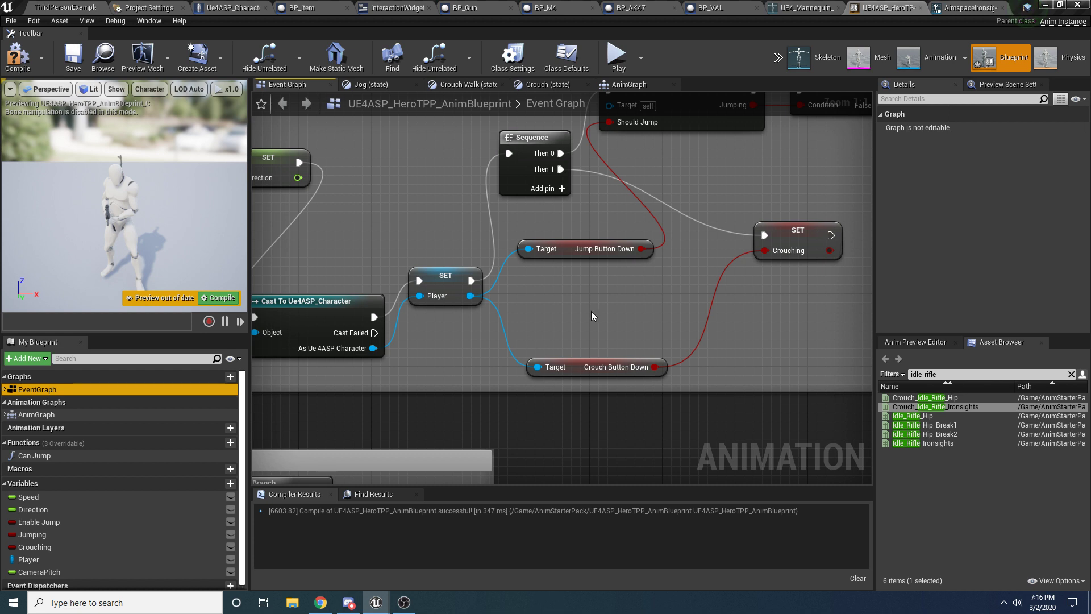
right_click_drag(592, 316, 504, 341)
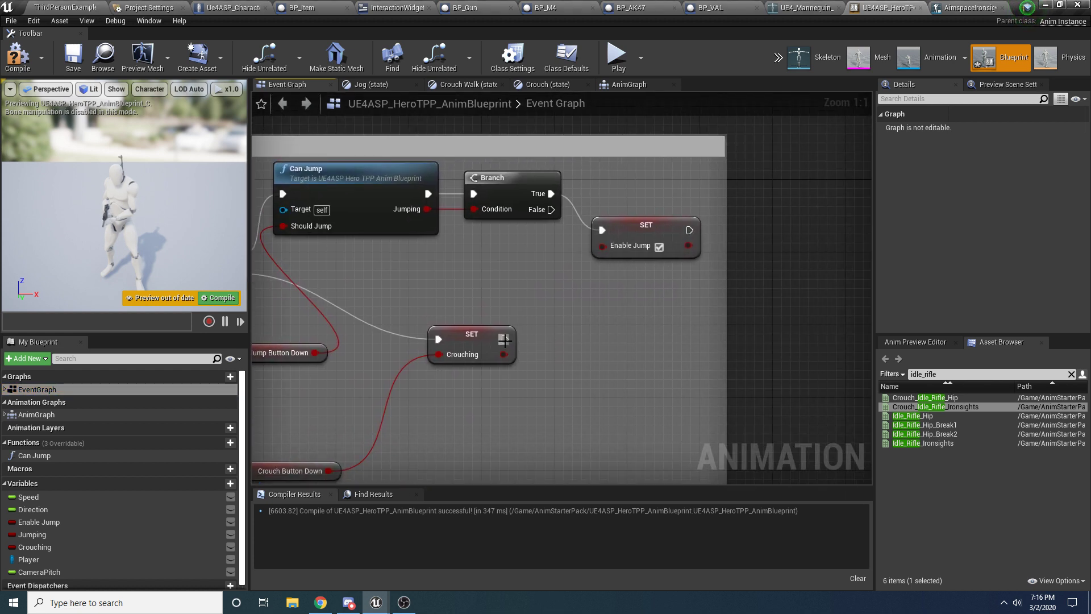
left_click_drag(539, 355, 508, 341)
right_click_drag(525, 313, 668, 303)
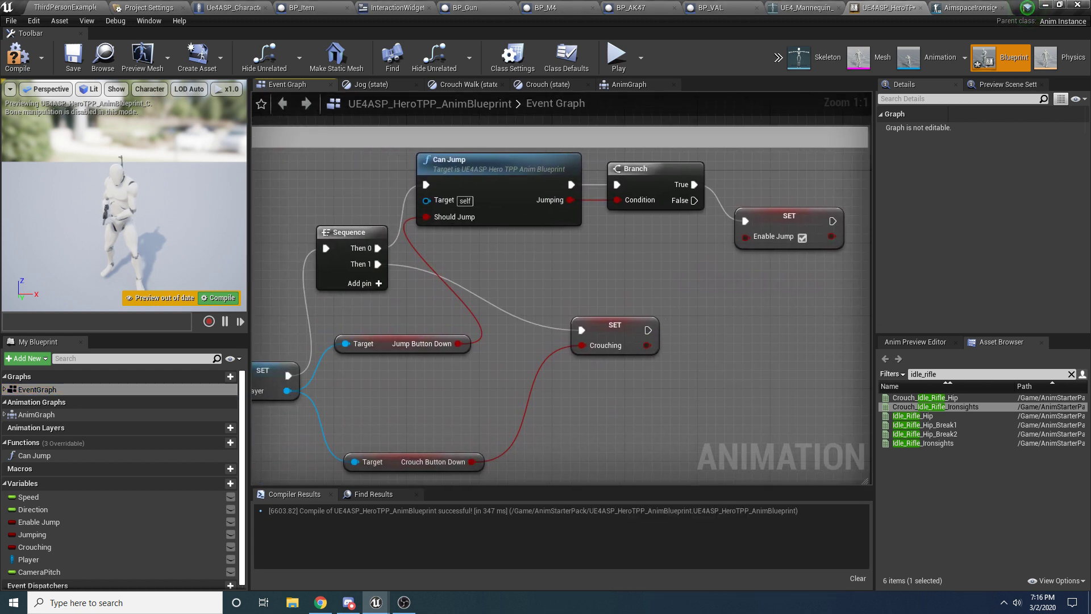
right_click_drag(579, 430, 508, 354)
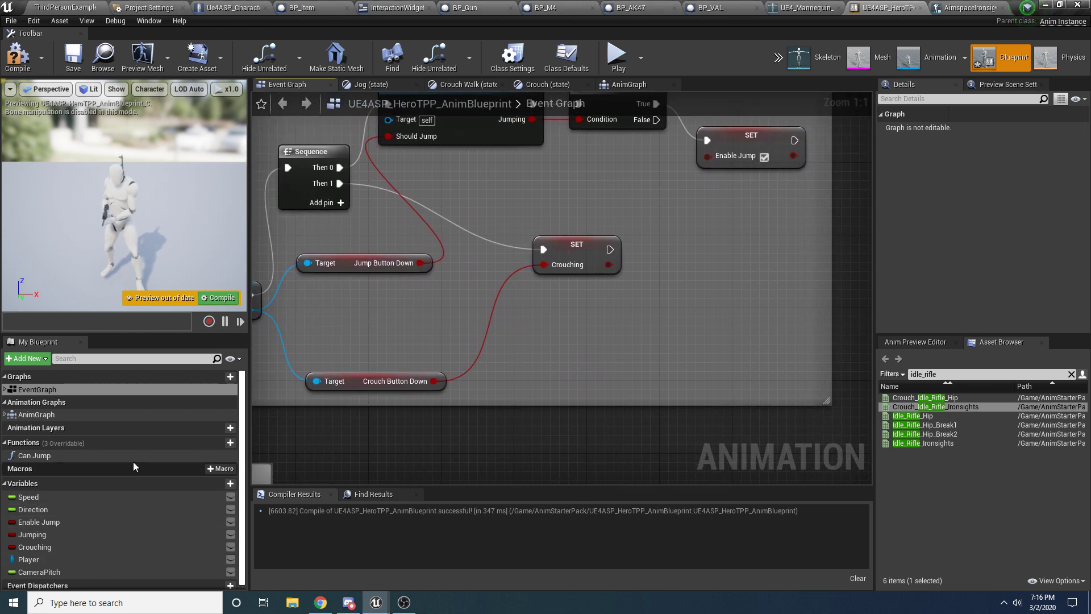
left_click_drag(29, 557, 519, 321)
left_click(540, 328)
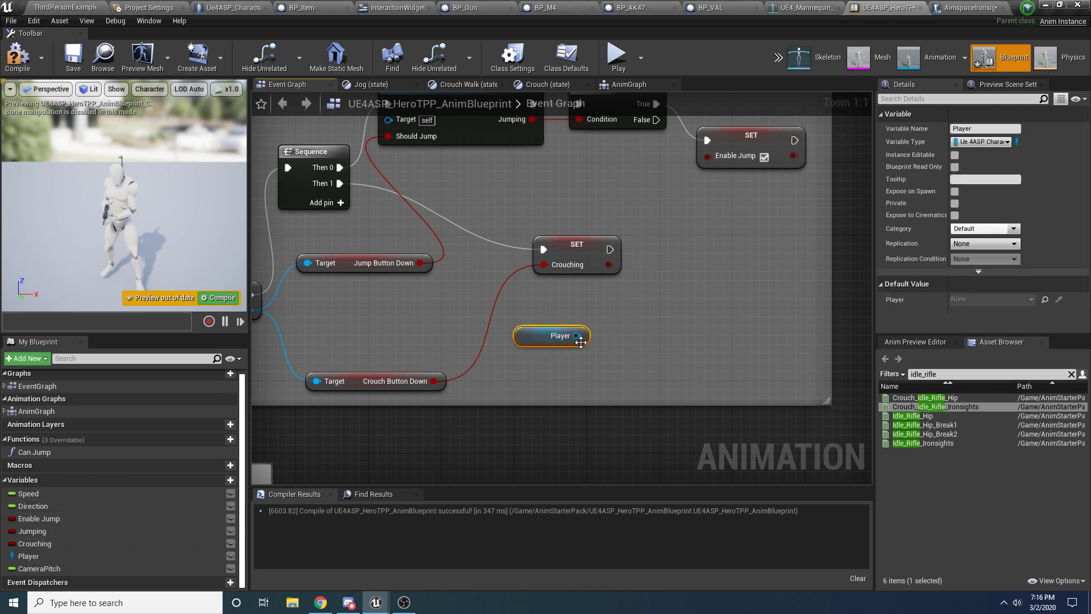
Step: Add a Player Camera getter connected to the new Player node
right_click_drag(580, 341, 552, 371)
left_click_drag(548, 366, 615, 358)
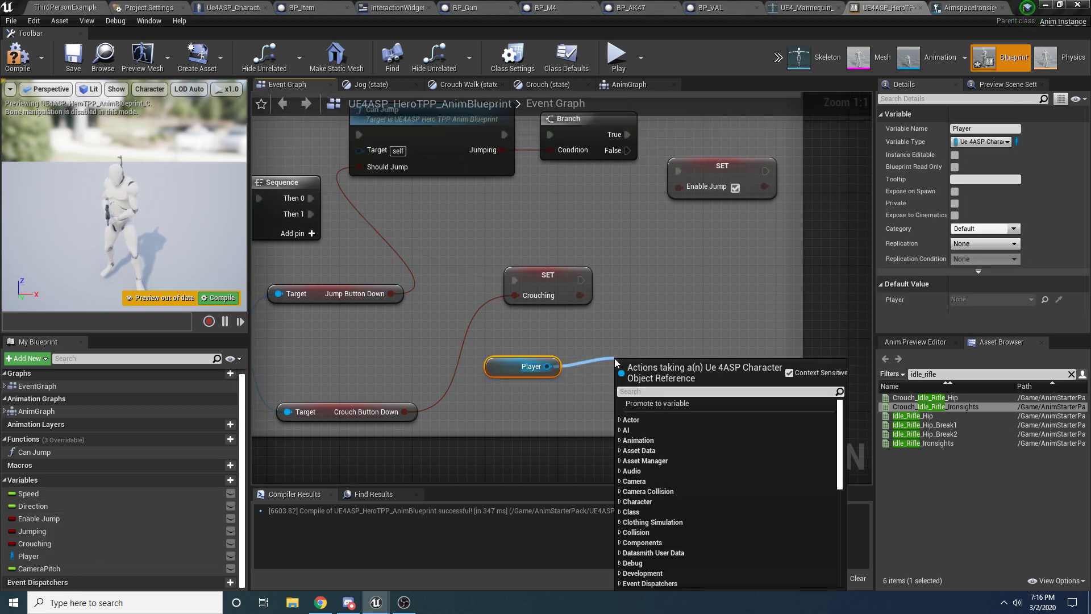
type("get player camer")
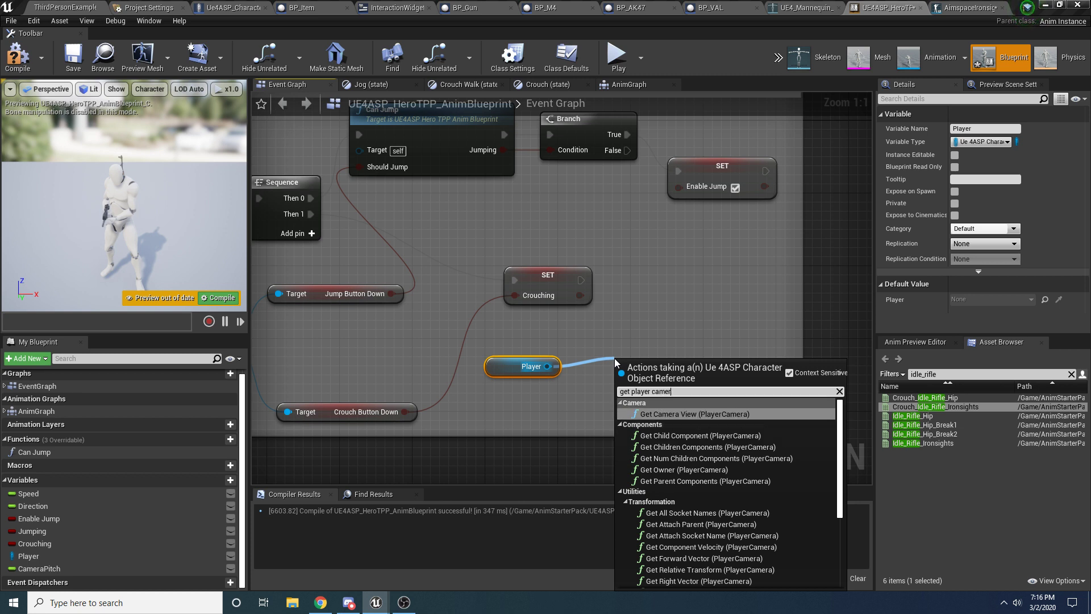
type("a")
scroll(667, 499, "down", 3)
left_click(677, 583)
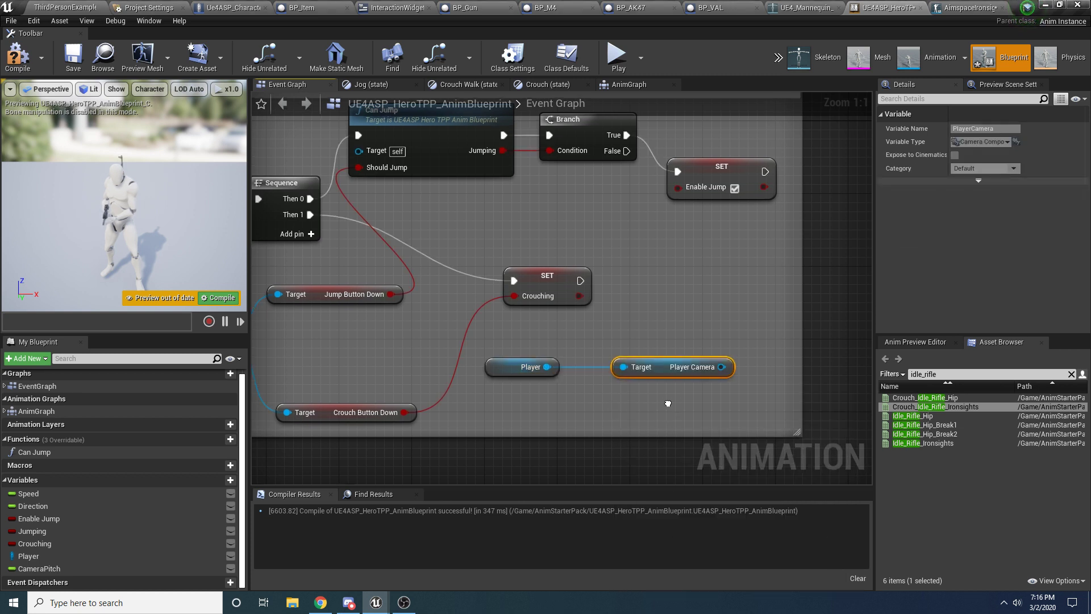
Step: Add an Is Valid function node that checks the Player Camera reference
right_click_drag(668, 403, 571, 416)
left_click_drag(588, 379, 639, 382)
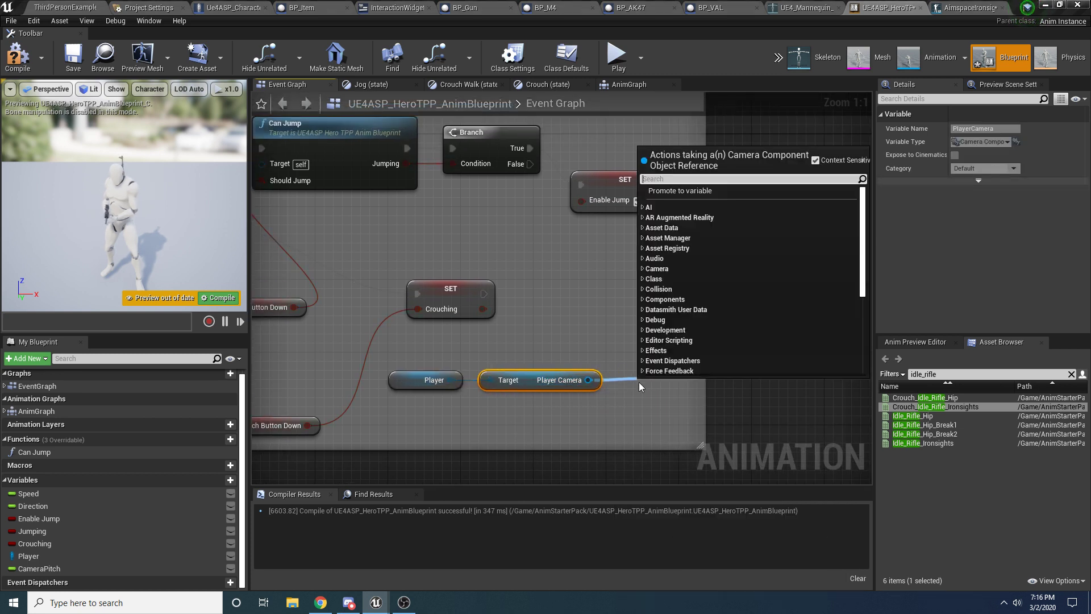
type("is valid")
key("Return")
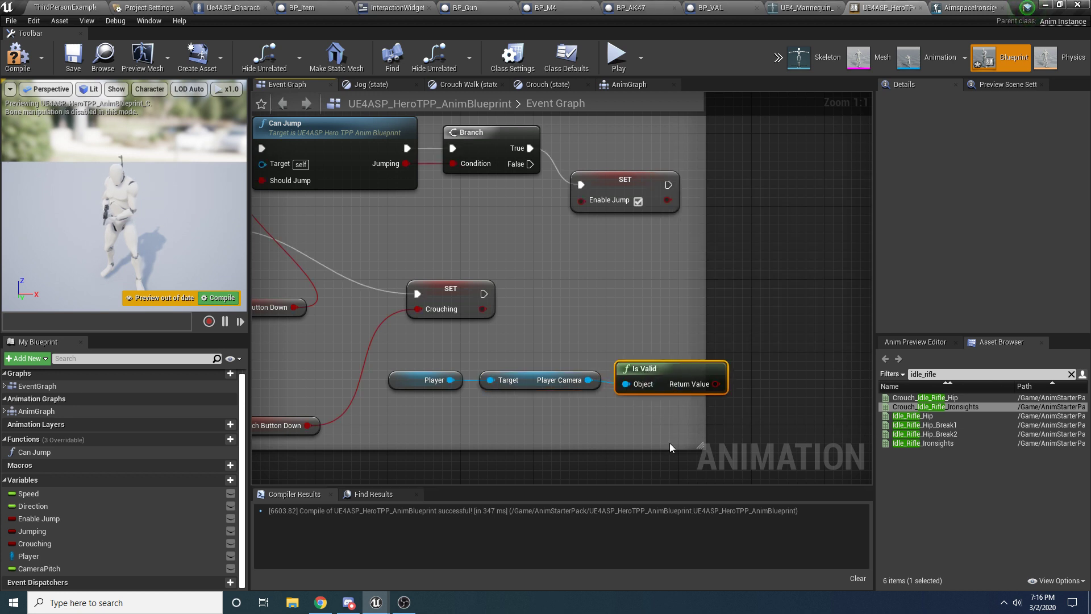
Step: Add an Aim Button Down getter from the same Player node and place it just below the Player Camera getter
right_click_drag(669, 442, 609, 416)
left_click(424, 373)
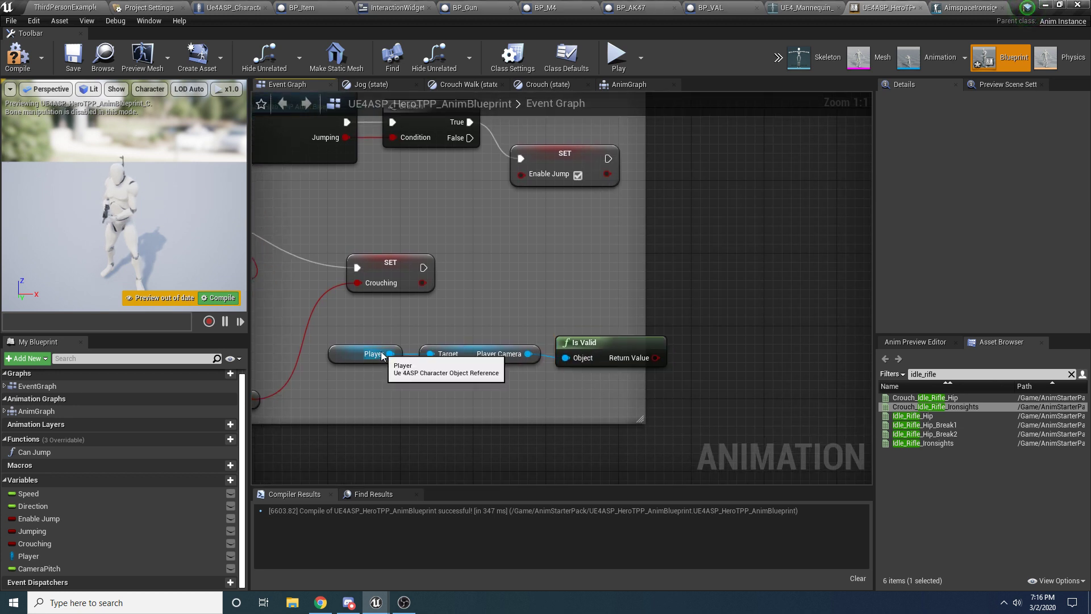
left_click_drag(390, 354, 438, 417)
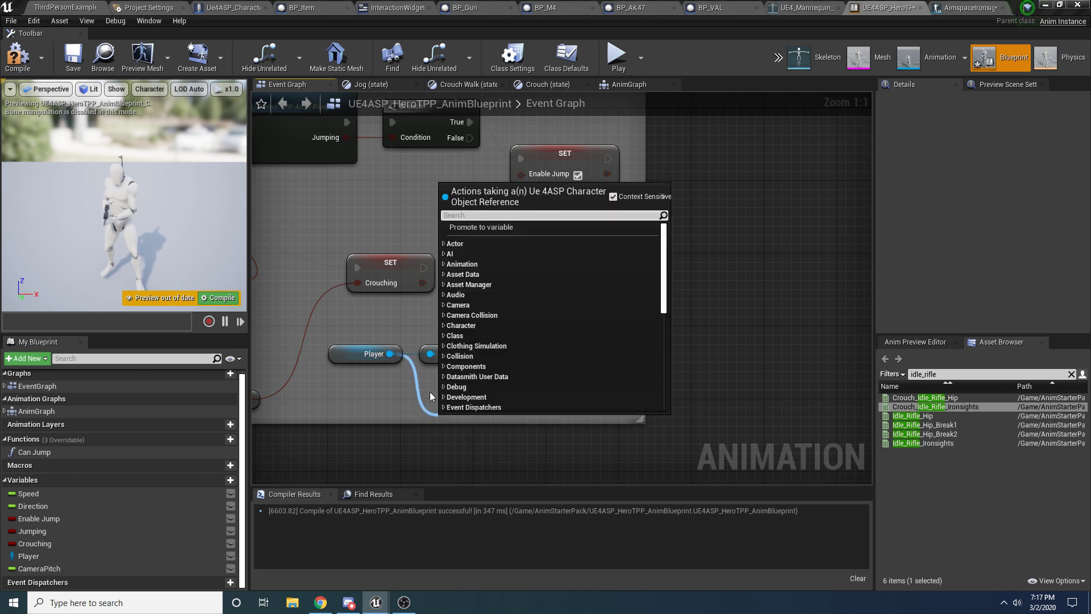
type("aim butt")
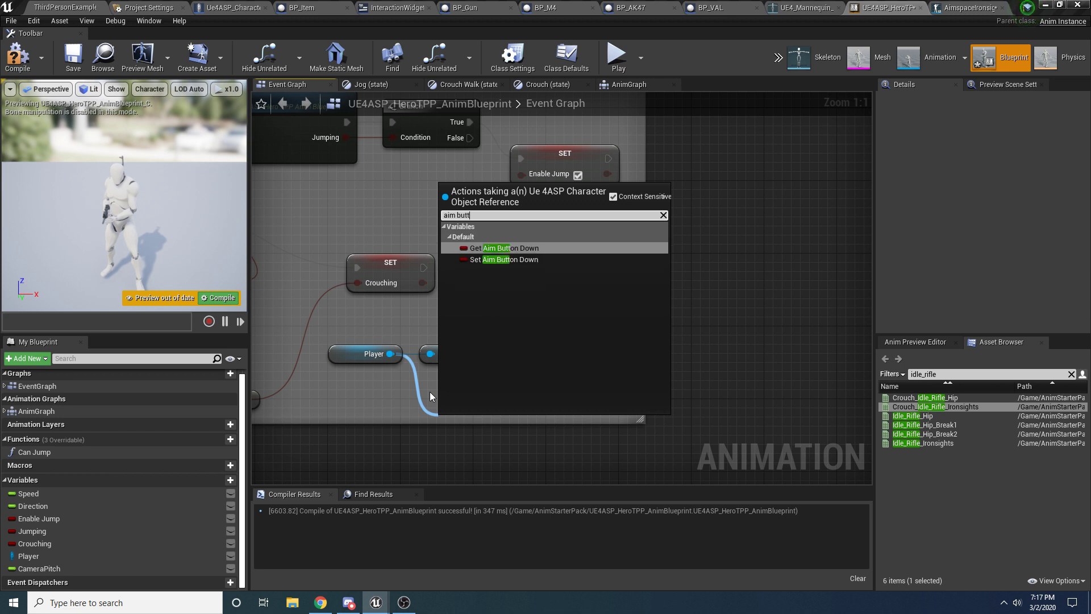
key("Return")
left_click_drag(465, 417, 466, 380)
right_click_drag(561, 386, 489, 392)
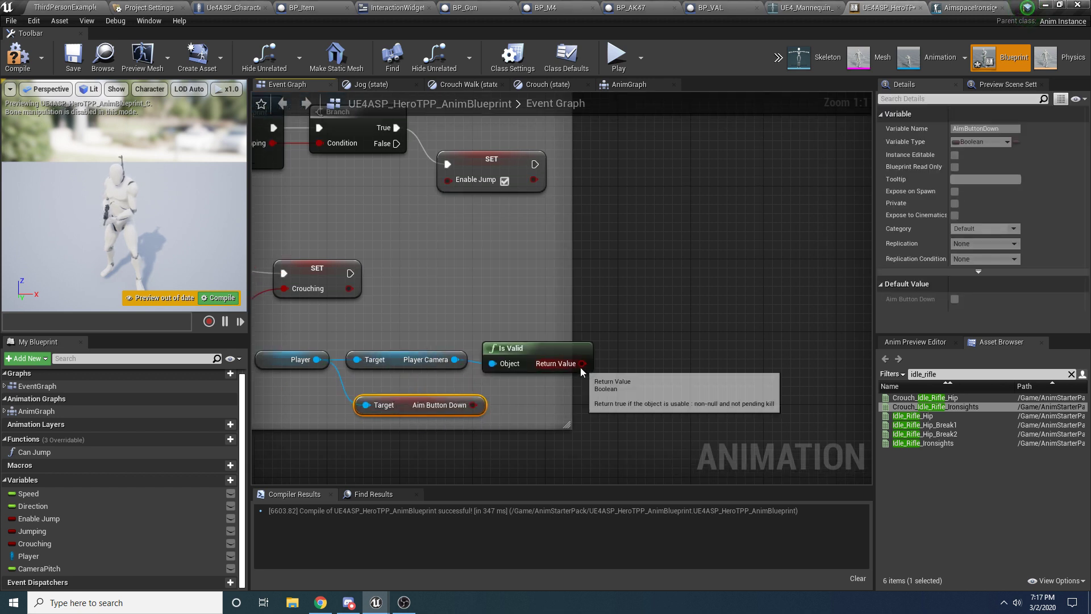
Step: Combine the Is Valid result and Aim Button Down in an AND Boolean node
left_click_drag(582, 363, 666, 375)
type("and boo")
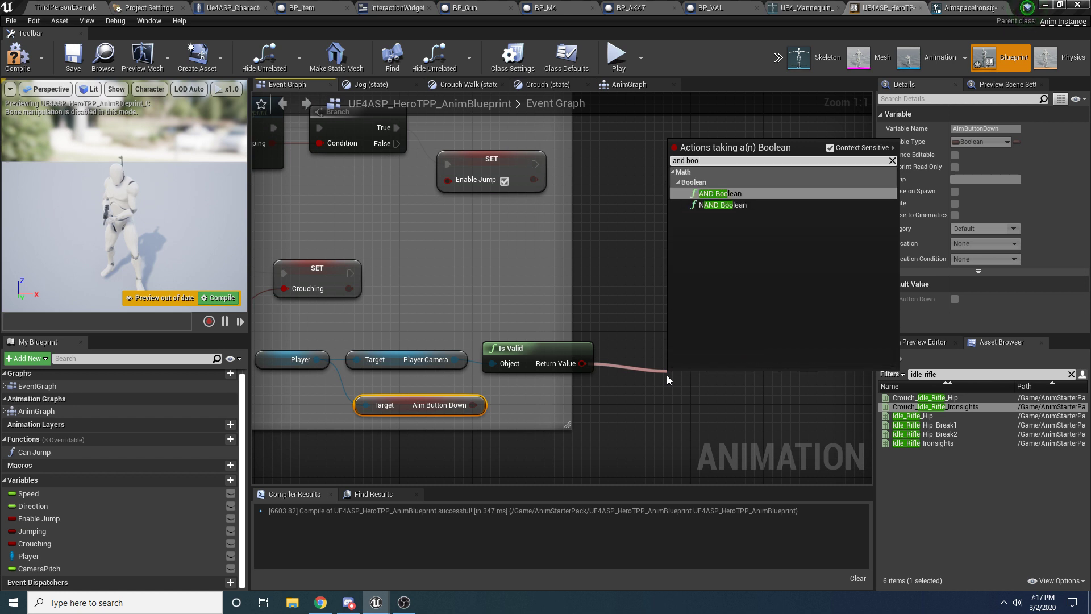
key("Return")
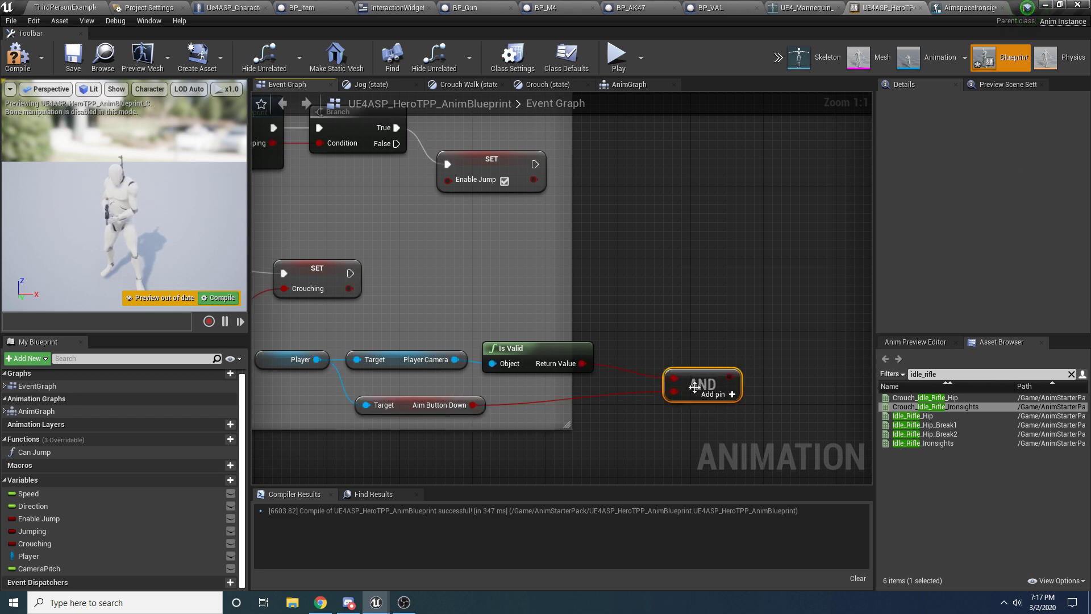
Step: Add a Branch conditioned on the AND result and run it from the SET Crouching node's execution output
left_click_drag(694, 387, 715, 297)
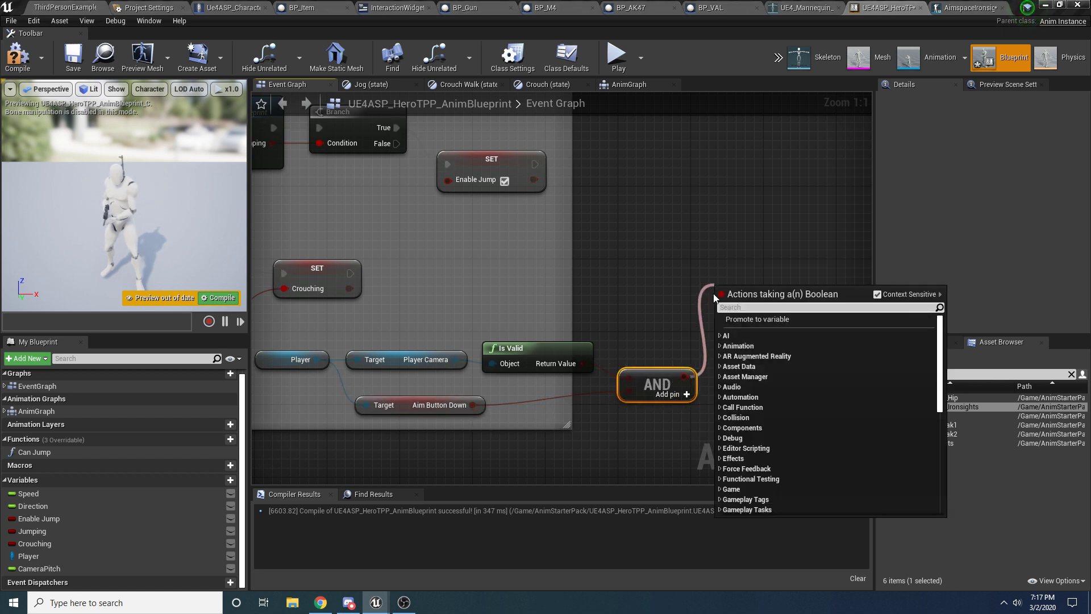
type("branch")
key("Return")
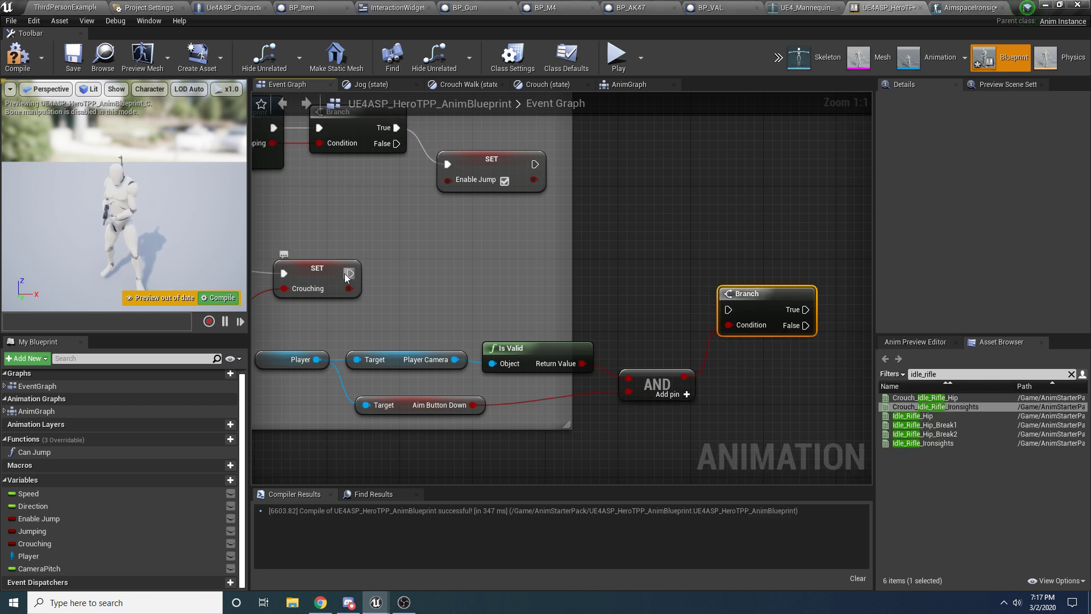
left_click_drag(349, 274, 742, 265)
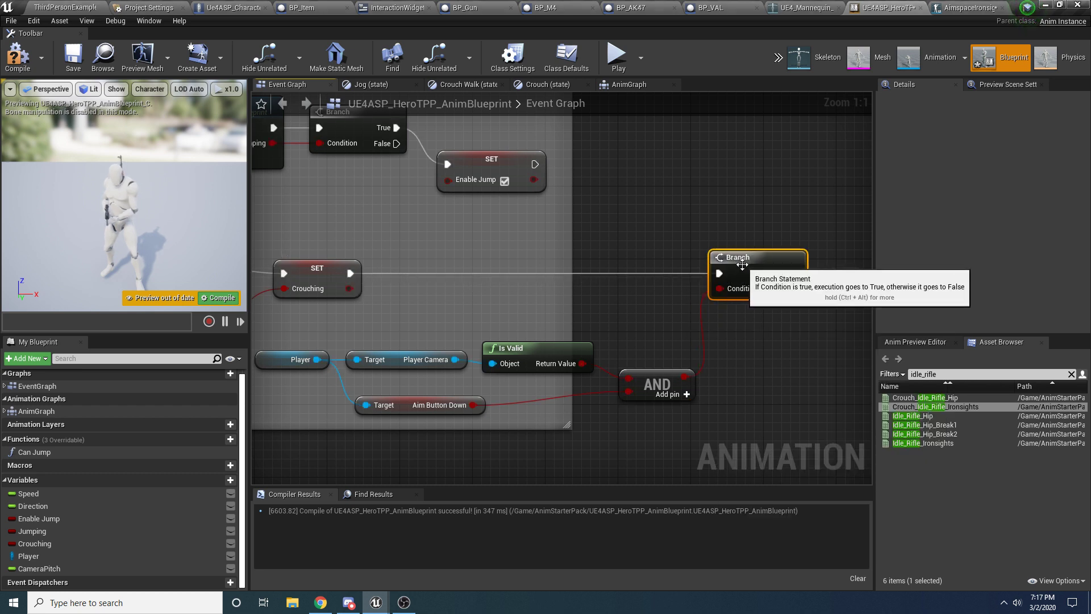
right_click_drag(755, 346, 702, 336)
Step: Shift the Is Valid and AND nodes away from the getters and add a reroute point on the Player Camera wire
left_click(40, 569)
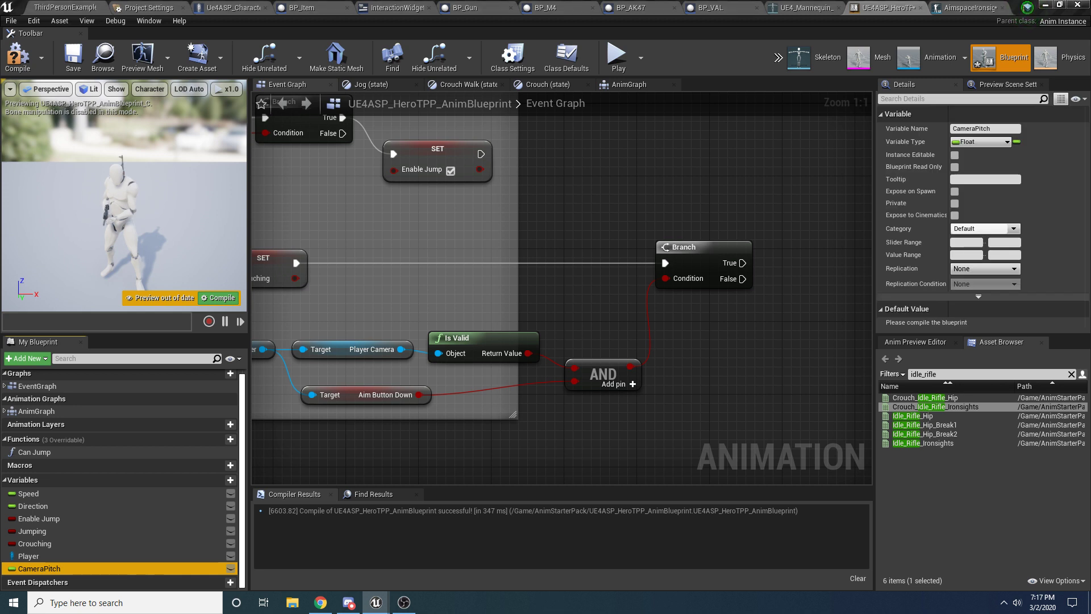
right_click_drag(529, 342, 655, 351)
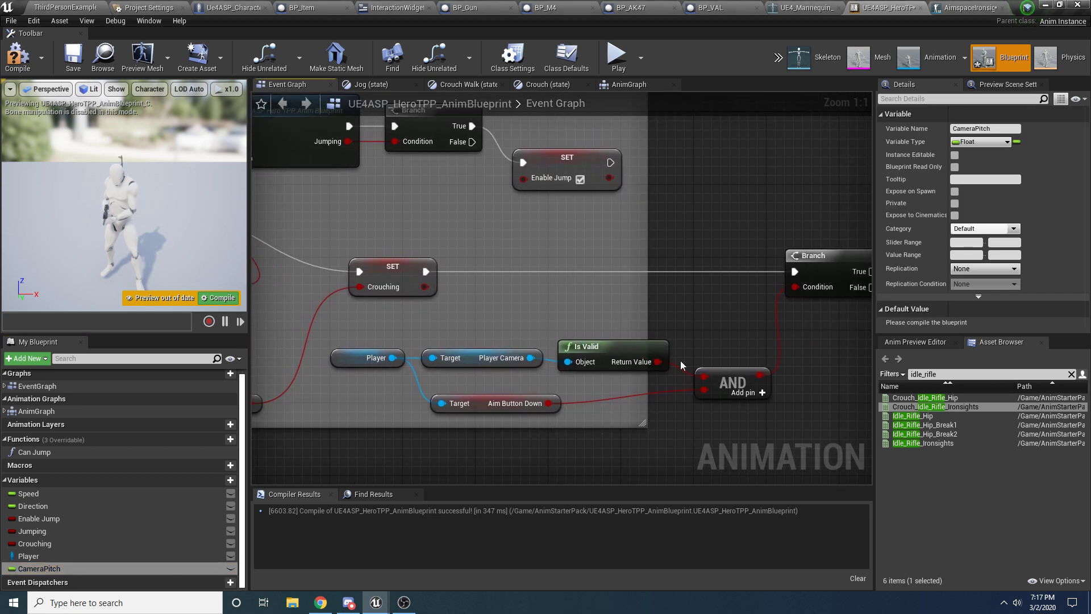
right_click_drag(769, 350, 703, 342)
left_click_drag(615, 377, 620, 344)
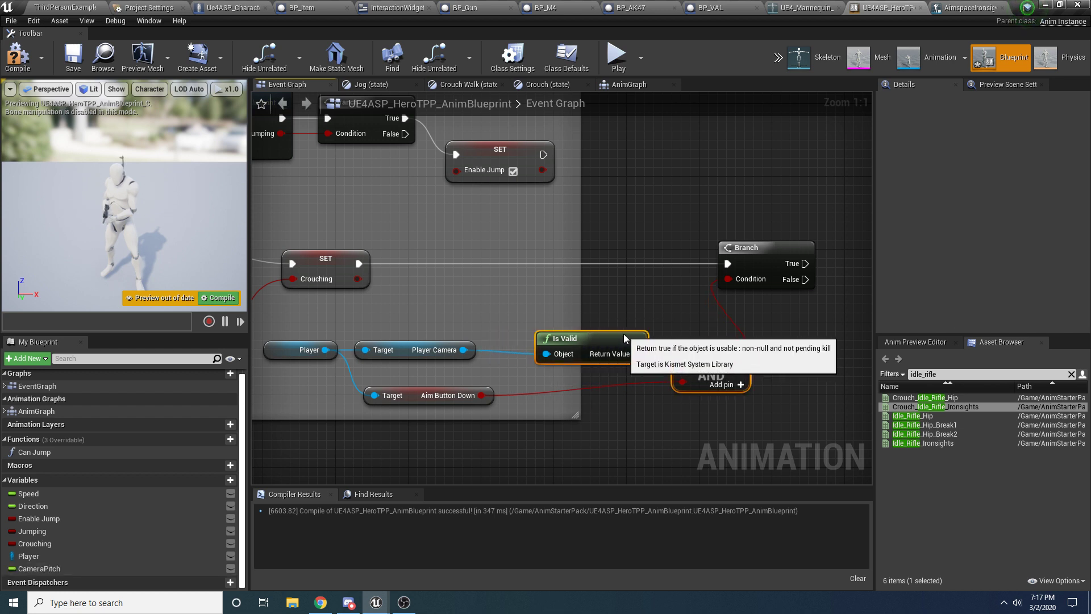
left_click(508, 360)
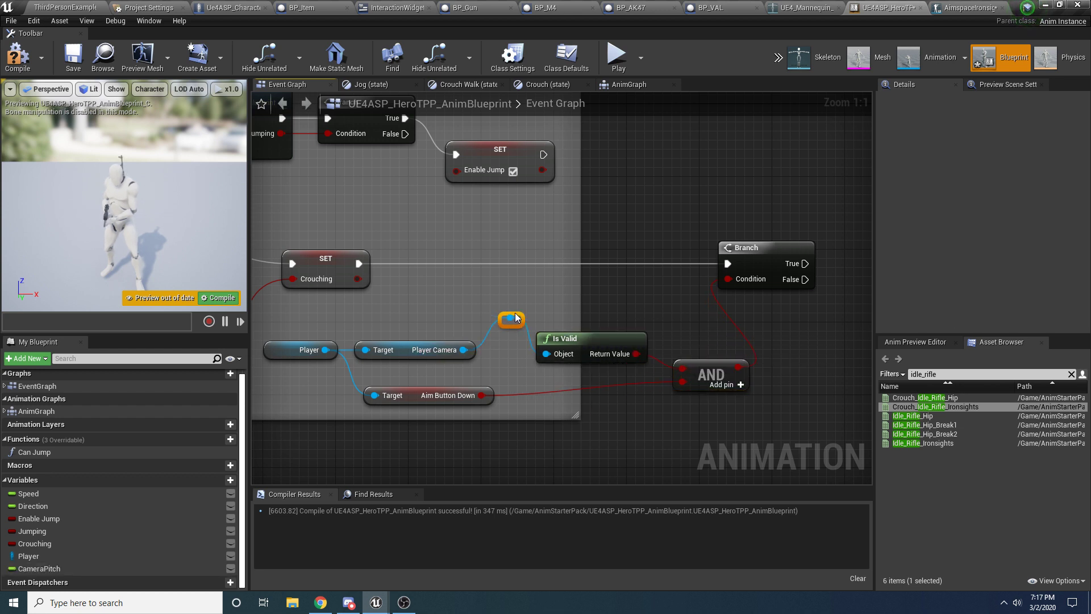
Step: Add a GetWorldRotation node fed from the Player Camera reroute point, beyond the Branch
right_click_drag(519, 317, 396, 303)
left_click_drag(378, 304, 776, 298)
type("ge")
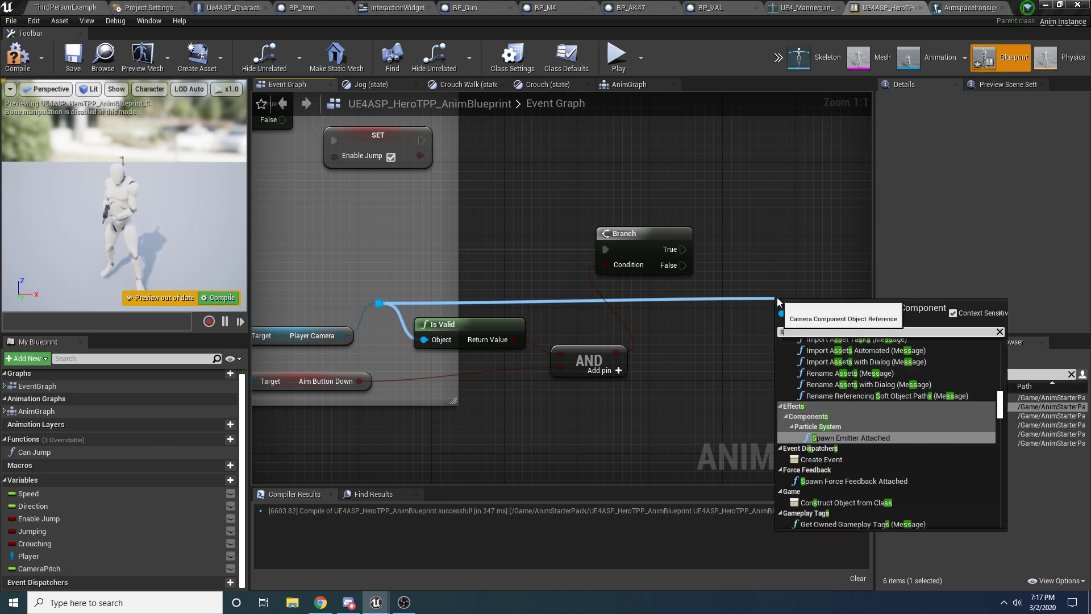
type("tworldrotation")
key("Return")
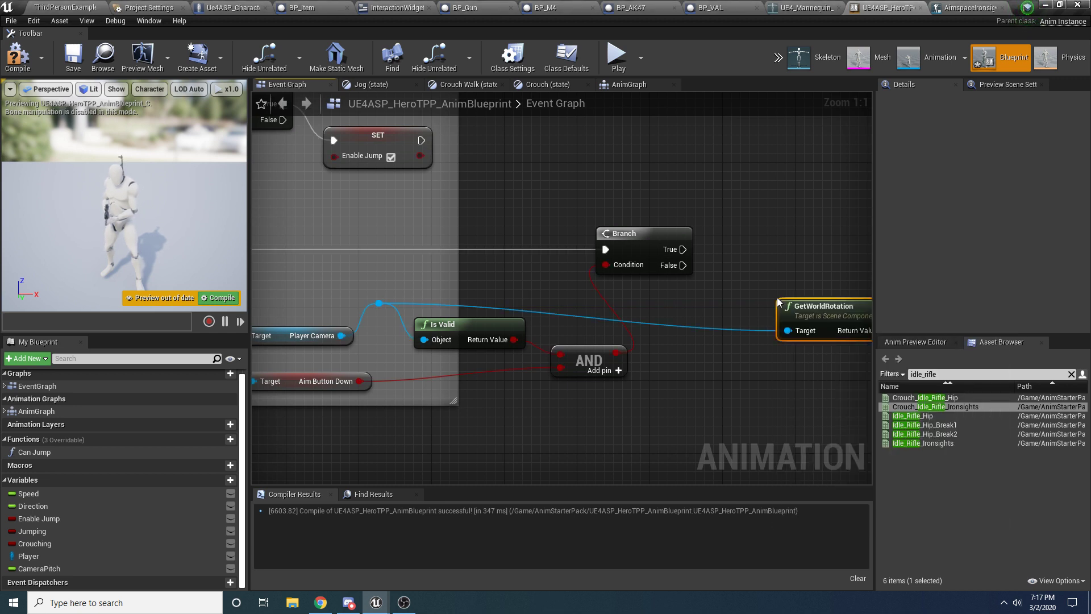
Step: Move the GetWorldRotation node closer to the Branch and split its return value into roll, pitch and yaw
right_click_drag(779, 296, 605, 305)
left_click_drag(605, 305, 524, 296)
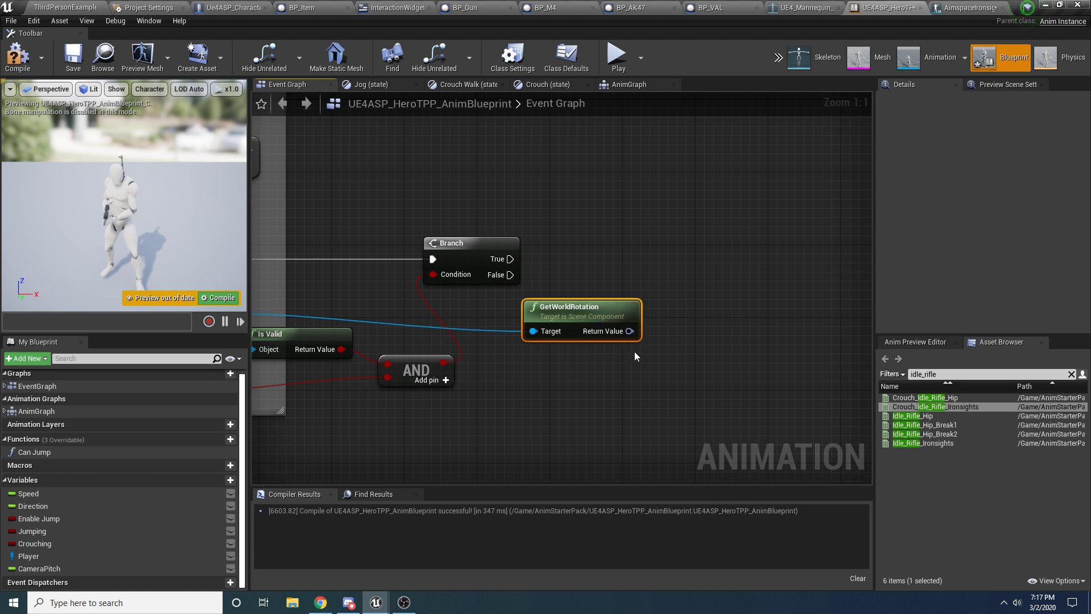
right_click(629, 331)
left_click(653, 364)
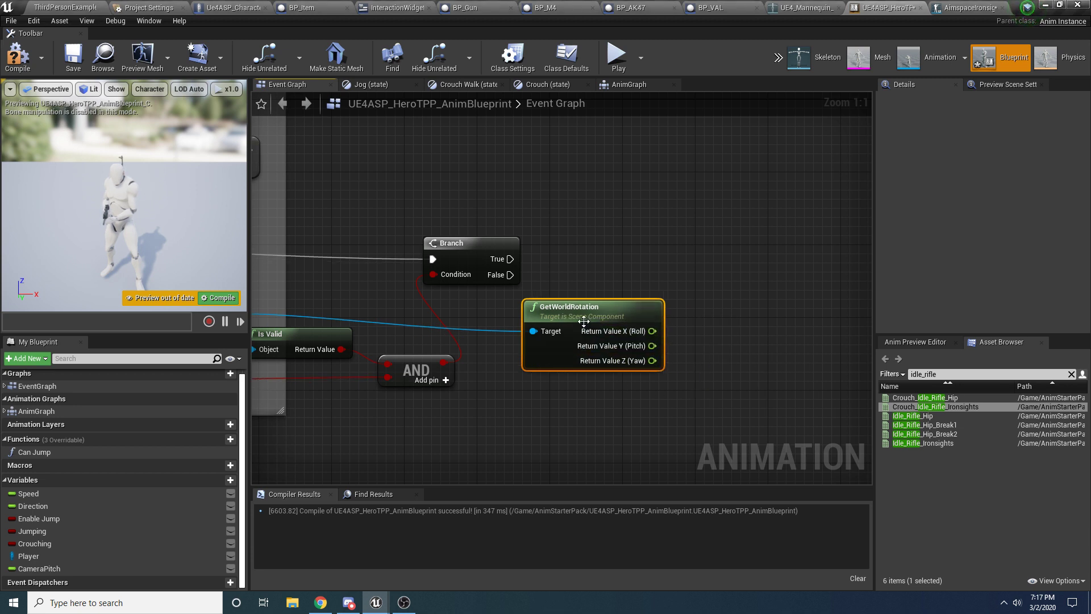
right_click_drag(686, 353, 646, 371)
left_click_drag(546, 329, 519, 337)
Step: Add a SET Camera Pitch node on the Branch's True output and feed it the world rotation's Y (Pitch) value
left_click_drag(23, 570, 676, 259)
left_click(704, 256)
left_click_drag(586, 372, 676, 275)
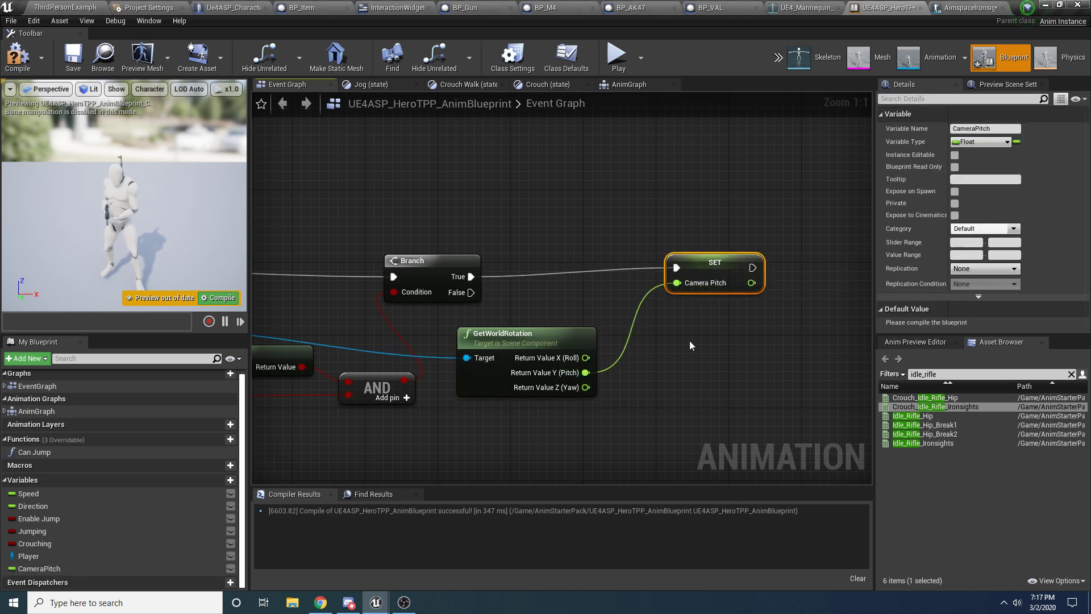
Step: Add a second SET Camera Pitch node on the Branch's False output and align the two setters
right_click_drag(690, 345, 631, 323)
left_click_drag(23, 568, 620, 298)
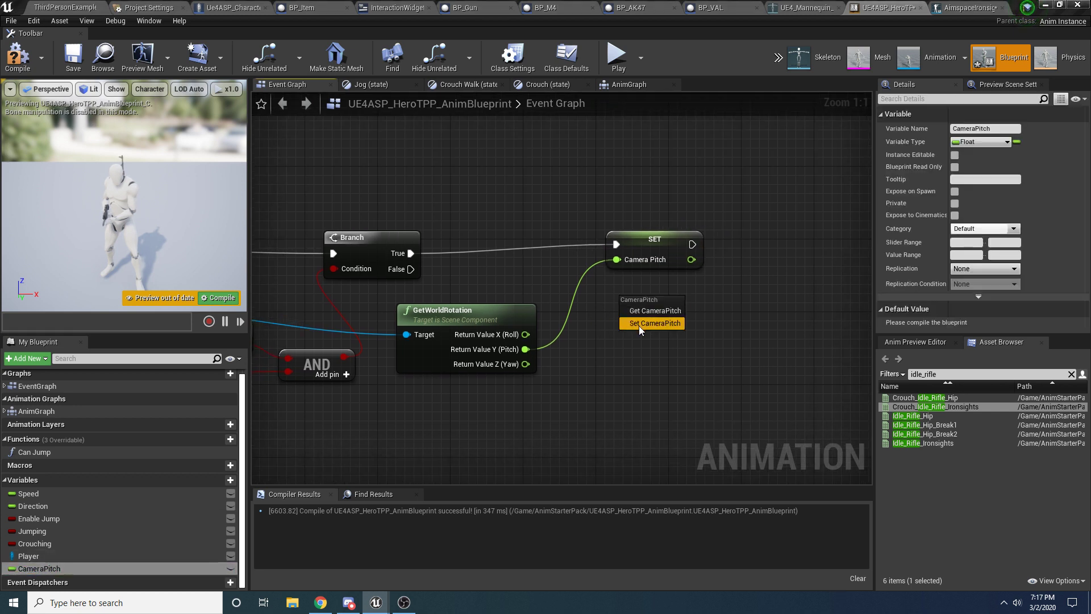
left_click(654, 323)
left_click_drag(404, 269, 700, 321)
left_click_drag(676, 253, 676, 262)
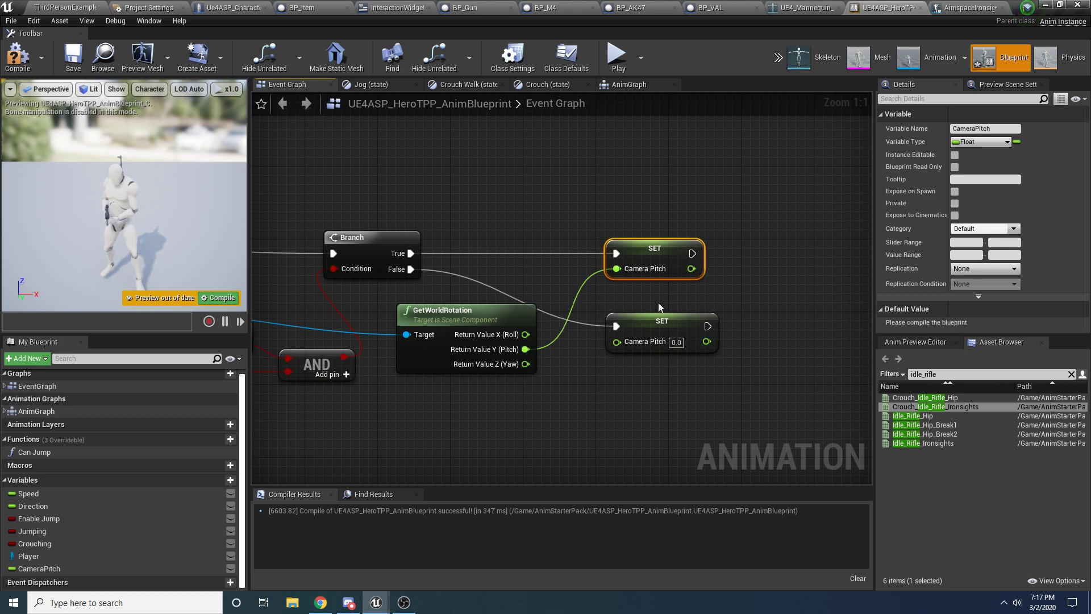
left_click_drag(655, 317, 652, 307)
left_click(632, 377)
scroll(632, 378, "down", 2)
right_click_drag(632, 378, 853, 323)
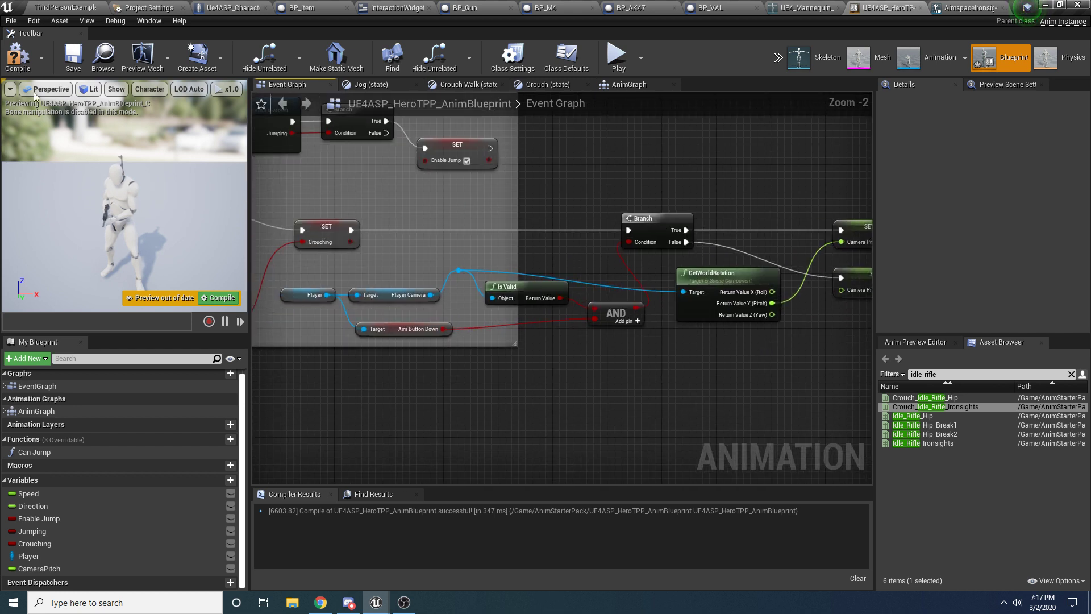
Step: Compile the animation blueprint and test aiming up and down in a standalone game preview
left_click(17, 54)
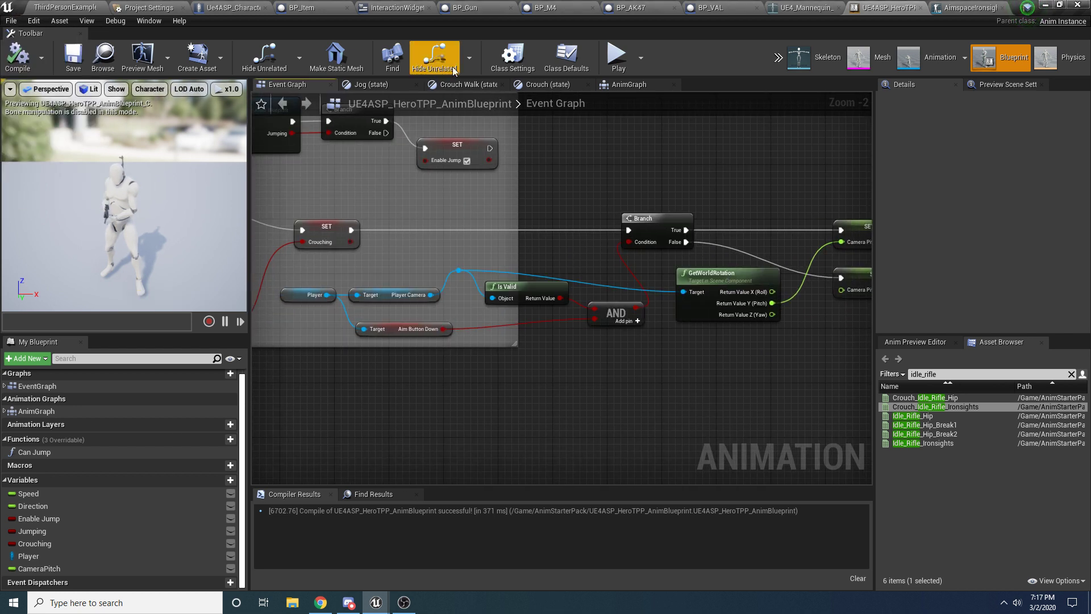
left_click(616, 57)
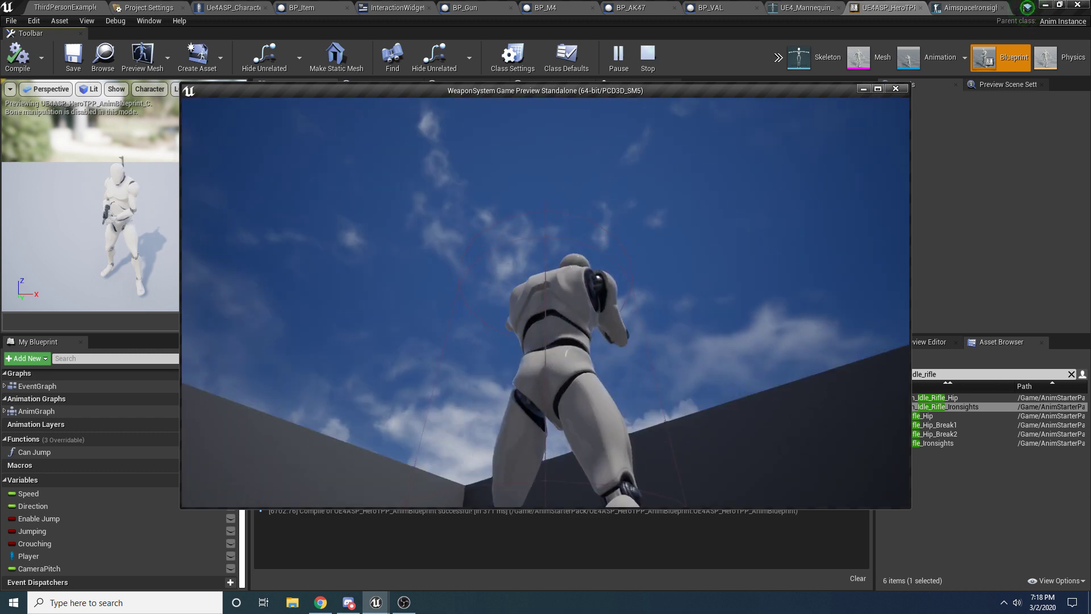
key("Escape")
Step: Play the game in the ThirdPersonExample level viewport and pick up the M4 rifle
left_click(117, 5)
left_click(91, 7)
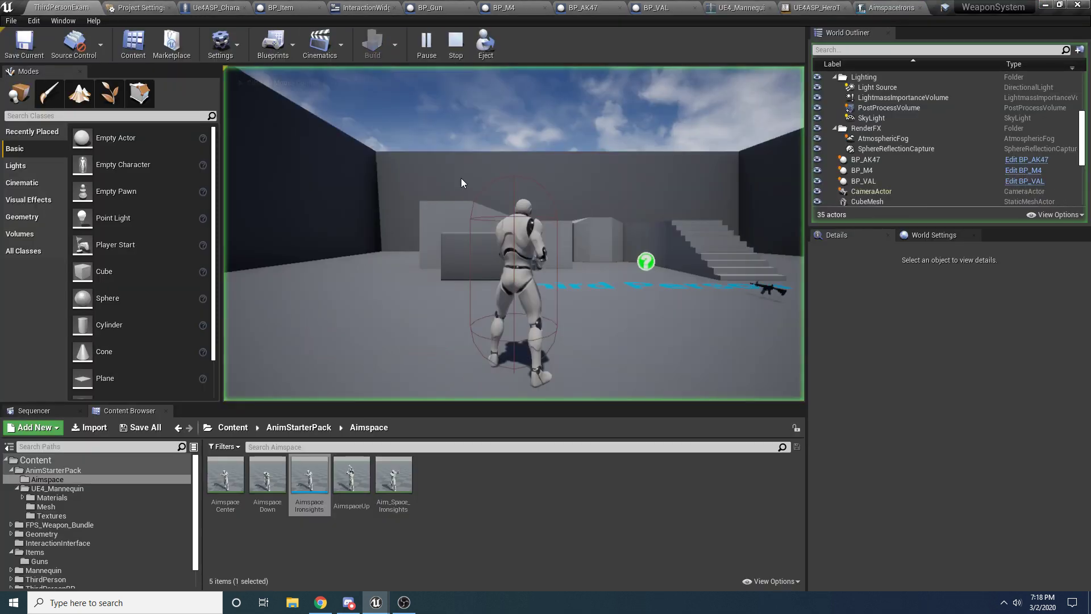
key("w")
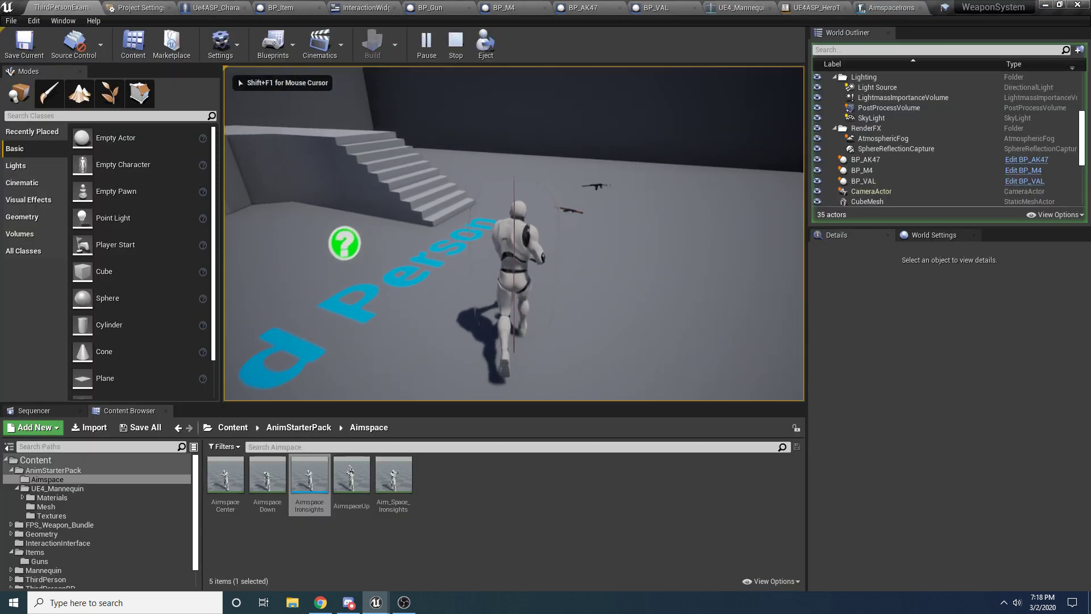
key("e")
Step: Detach the camera from the player while aiming upward, examine the rifle pose from outside, and possess the character again
key("F8")
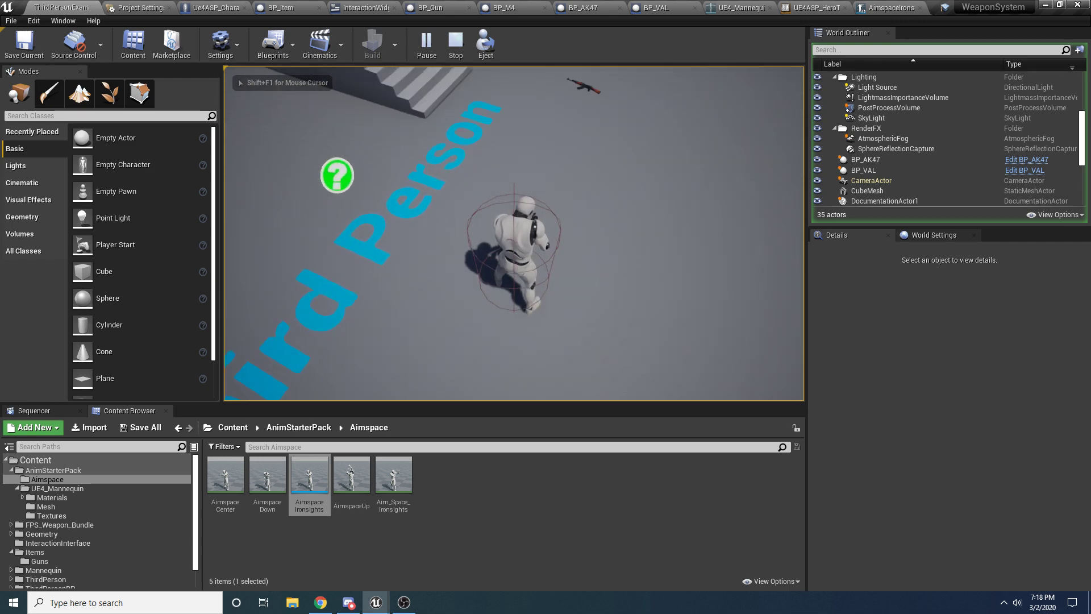
key("w")
right_click_drag(437, 227, 424, 122)
key("F8")
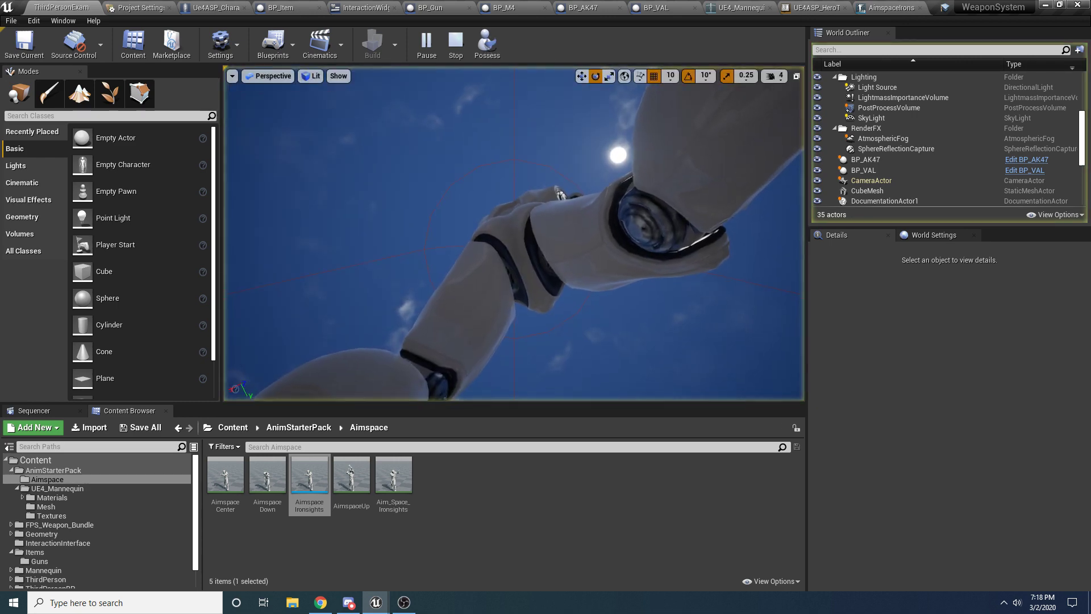
key("F8")
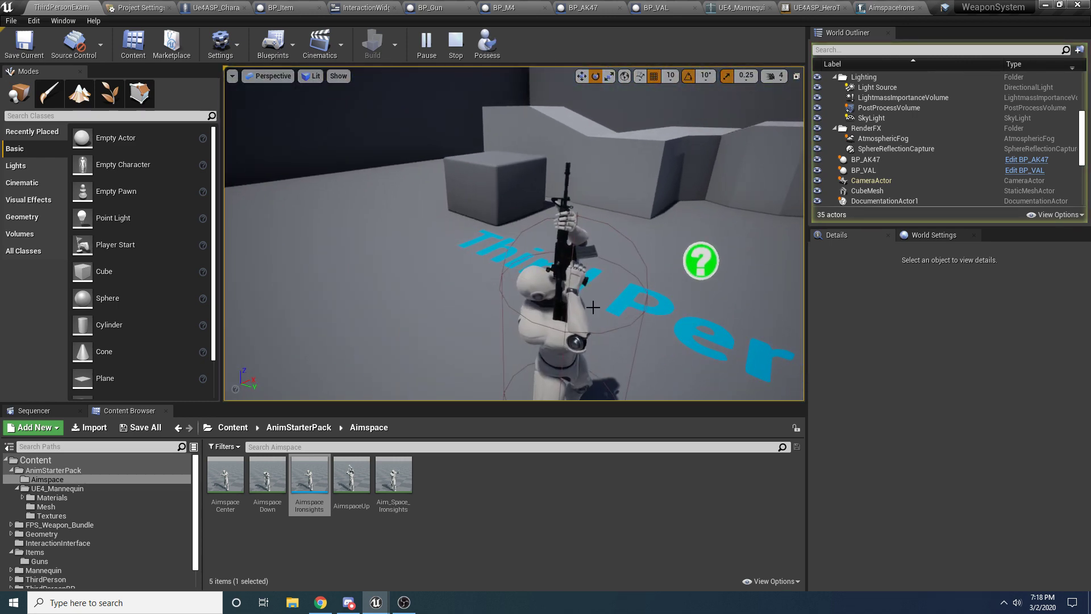
key("a")
right_click_drag(505, 272, 506, 256)
key("F8")
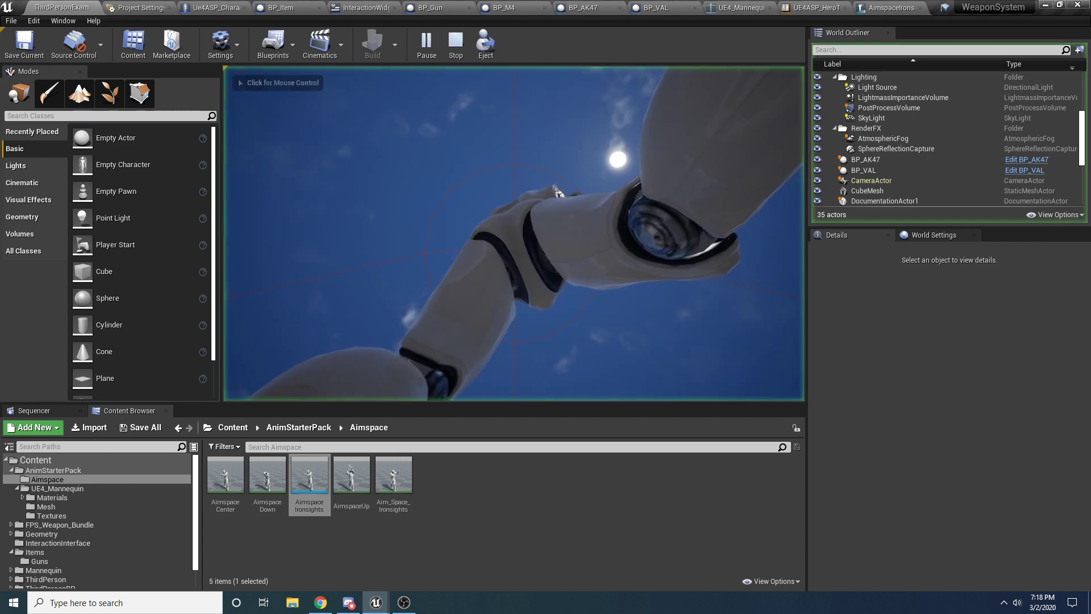
Step: Walk the armed character around the level to check the aiming and movement animations, and end the play session
key("d")
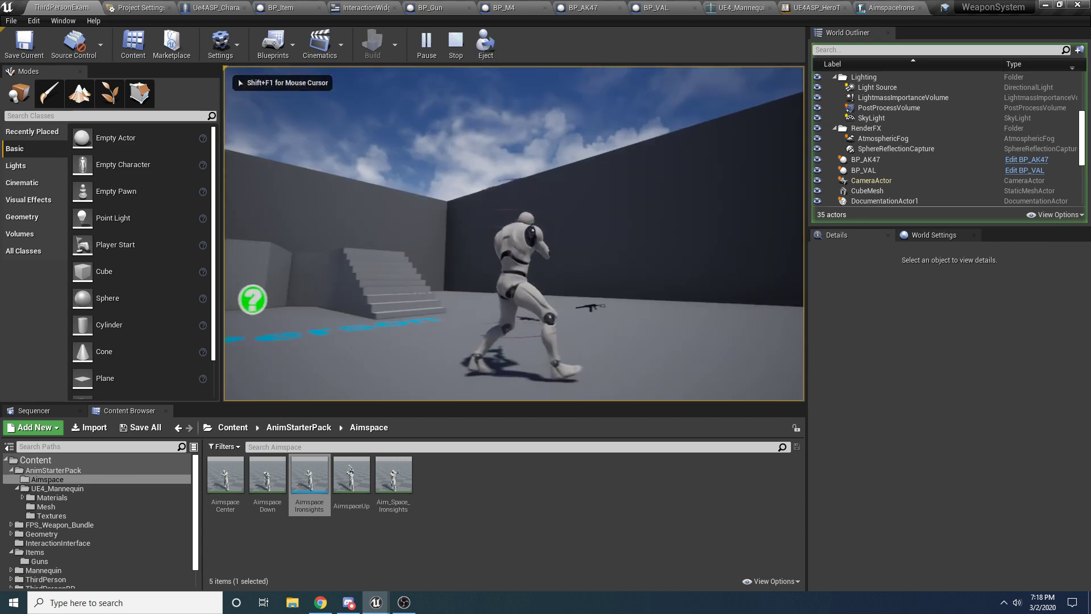
key("w")
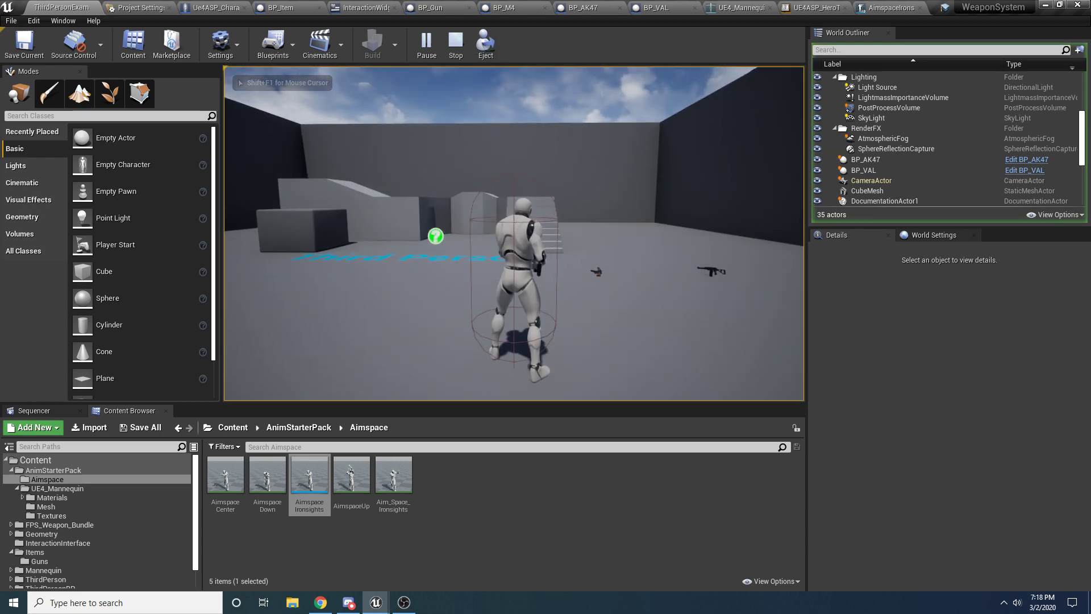
key("w")
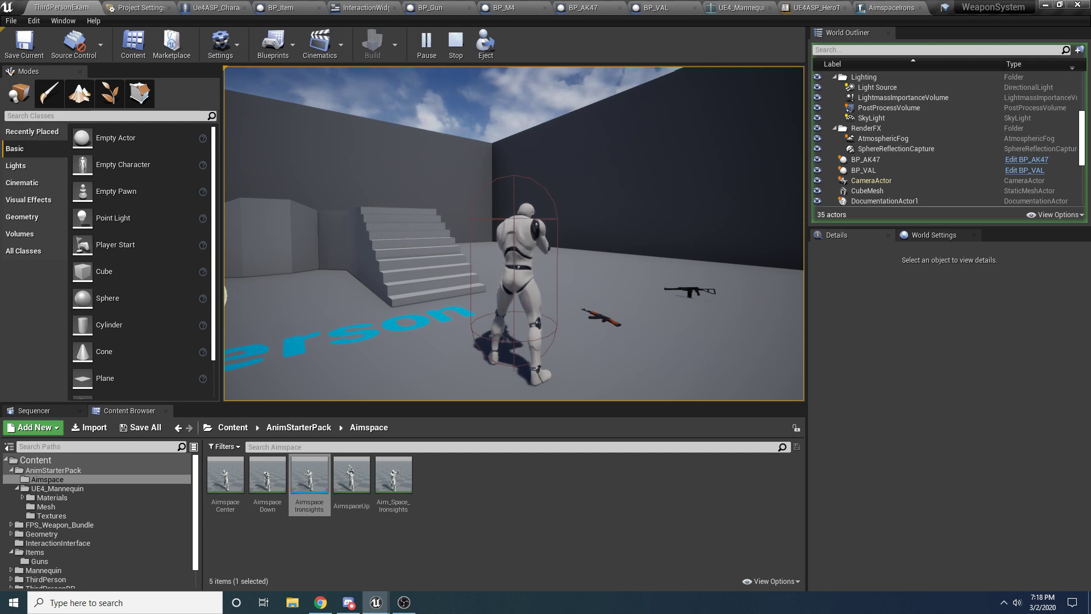
key("w")
key("Escape")
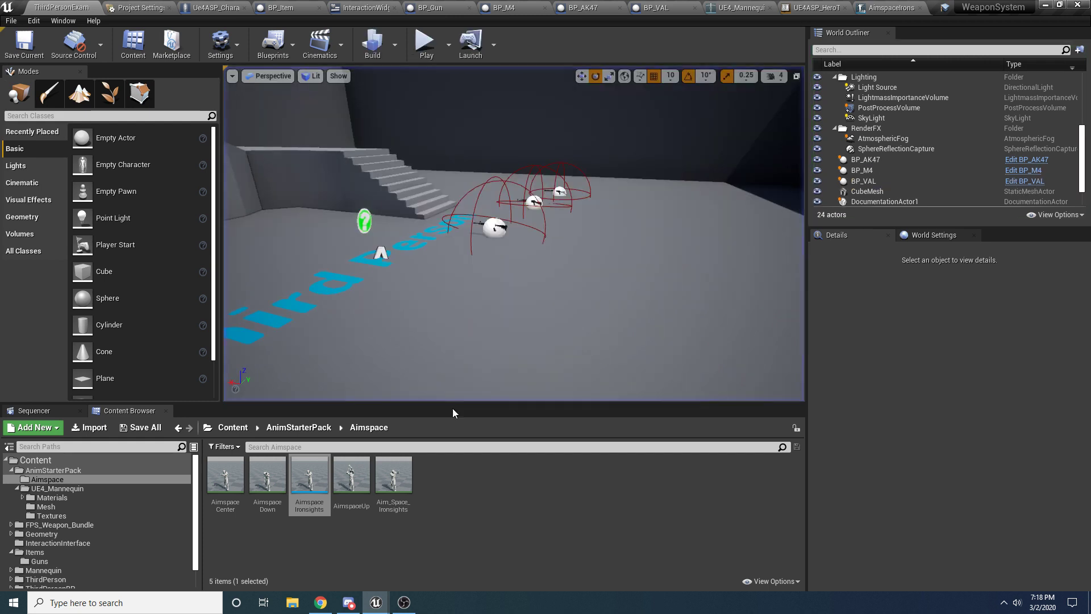
mouse_move(407, 610)
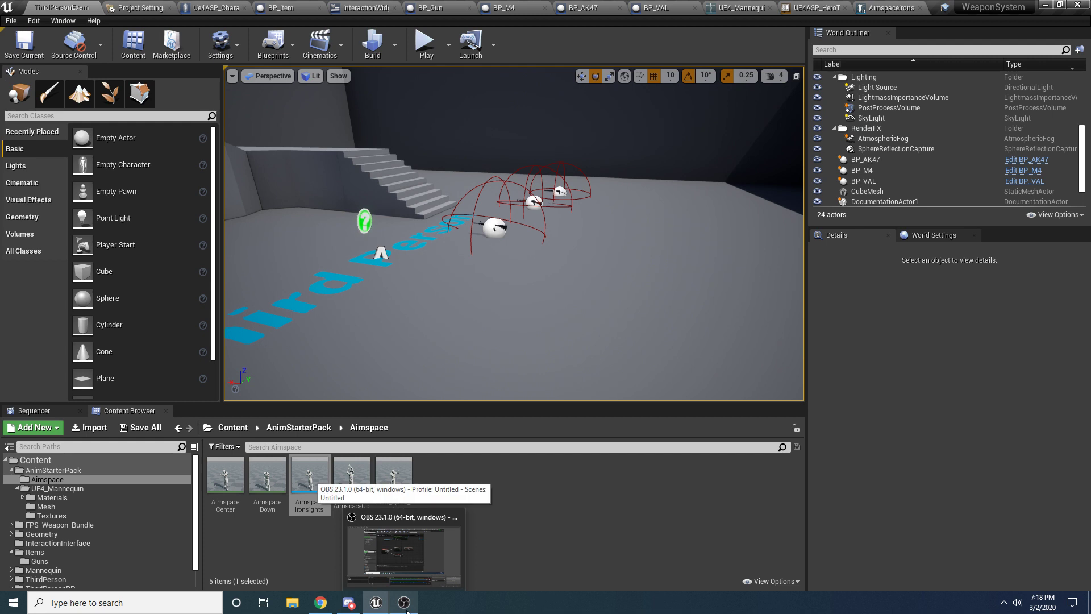
left_click(407, 611)
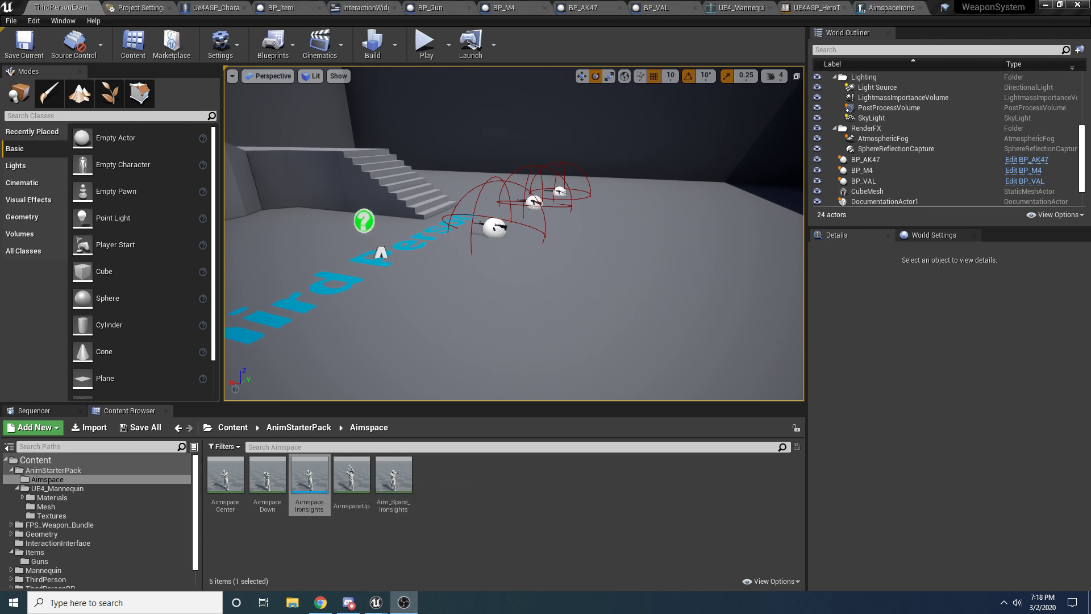